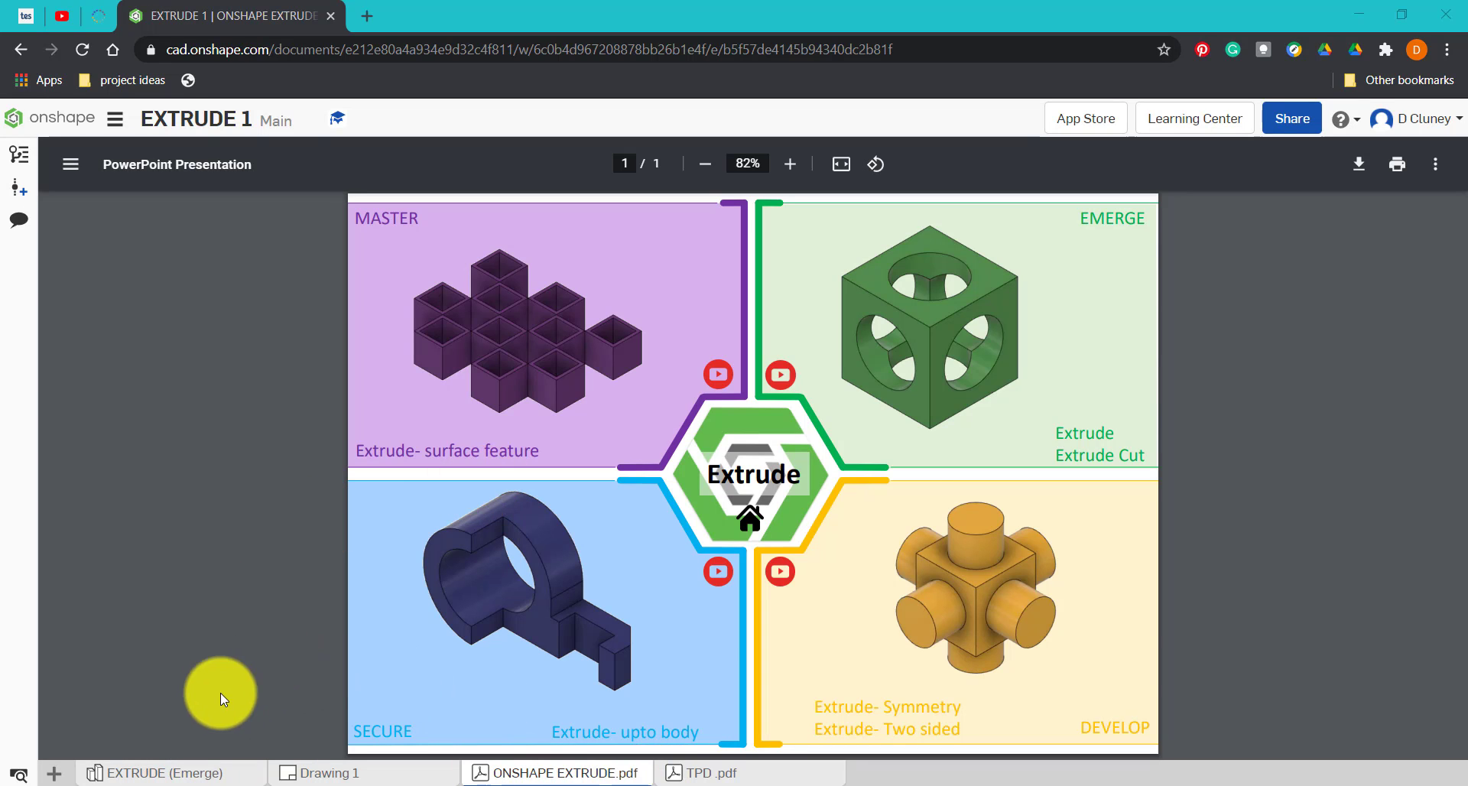
Step: Review the finished EXTRUDE (Emerge) cube, its drawing, and the ONSHAPE EXTRUDE and TPD reference PDFs
click(205, 772)
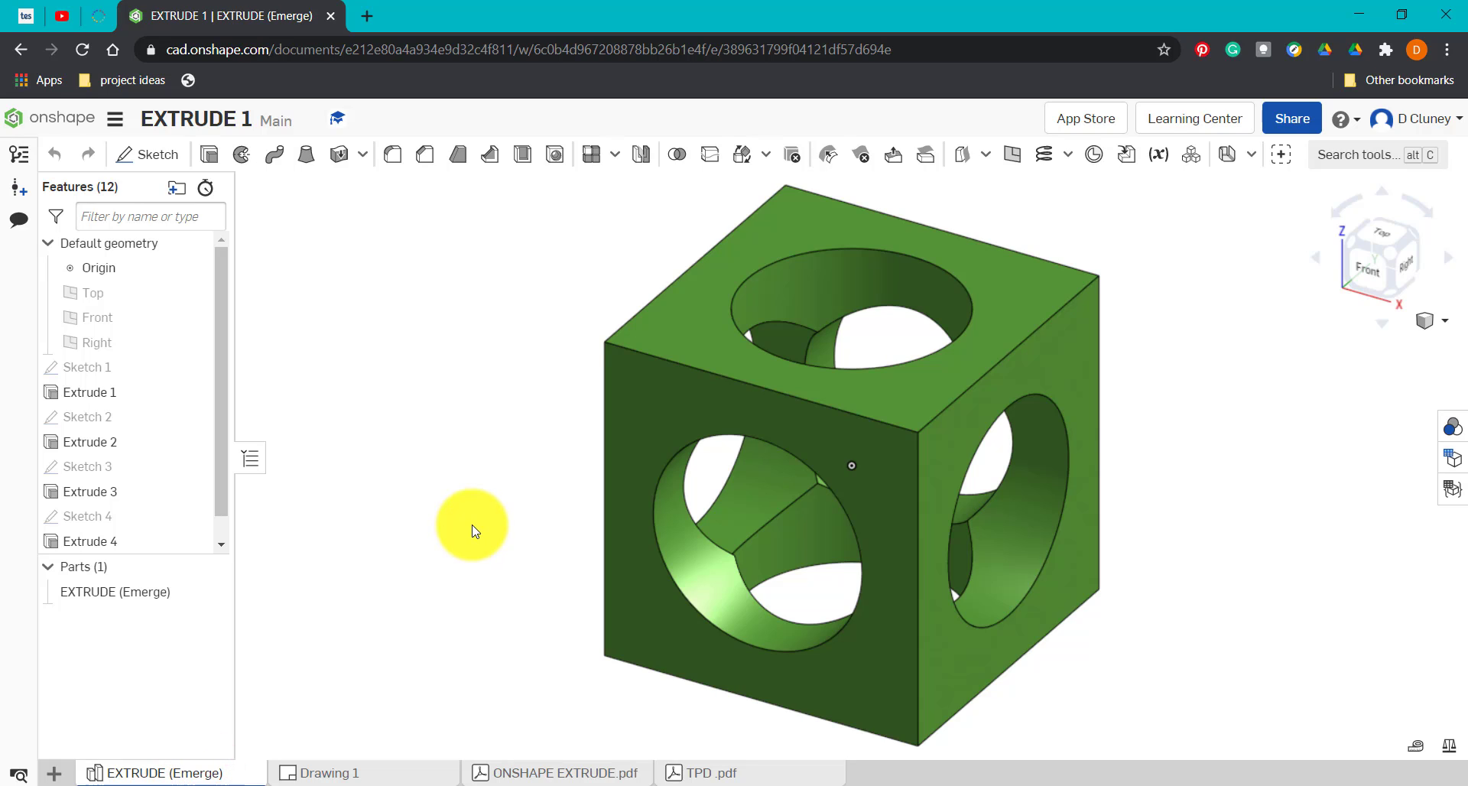
click(395, 771)
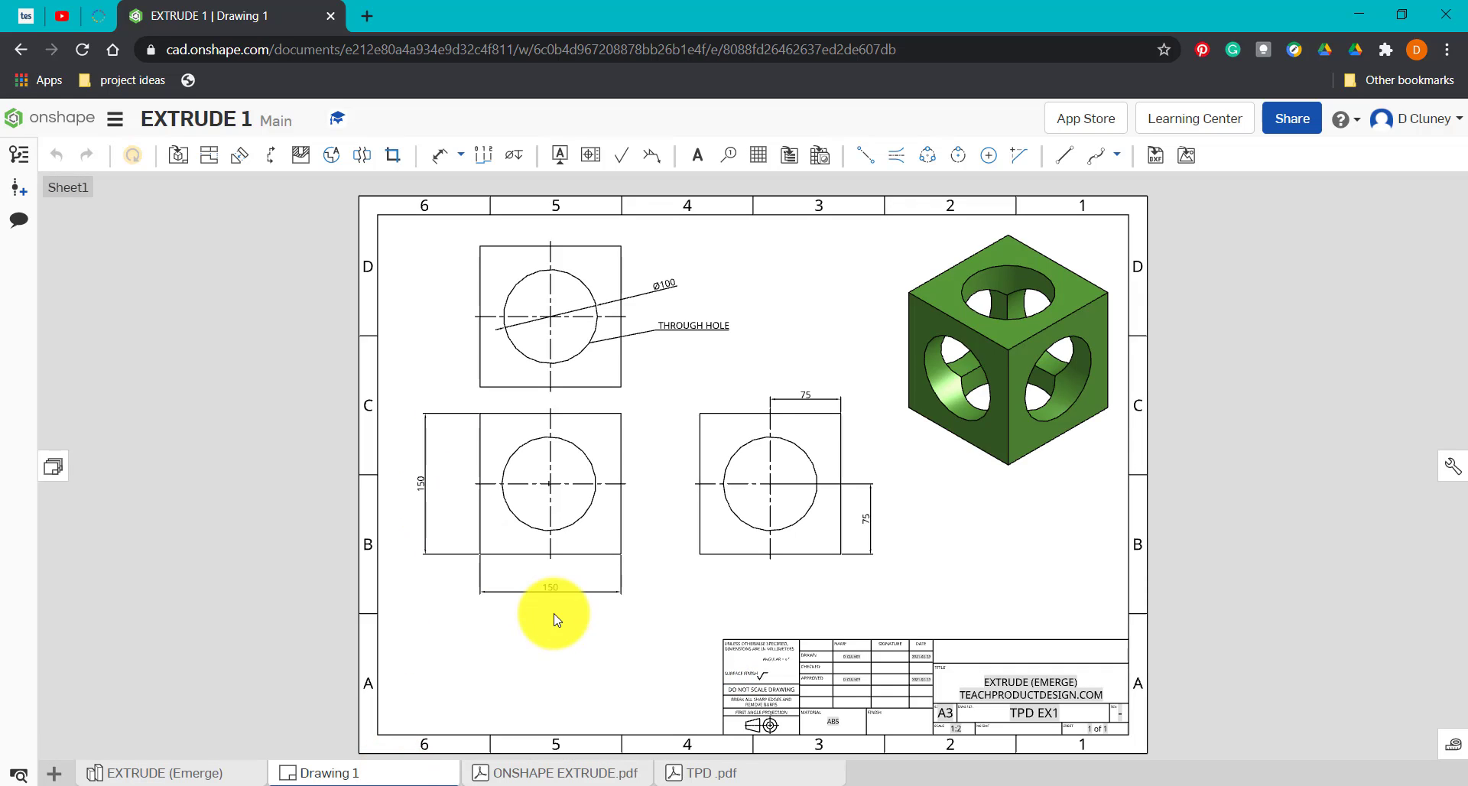
click(572, 774)
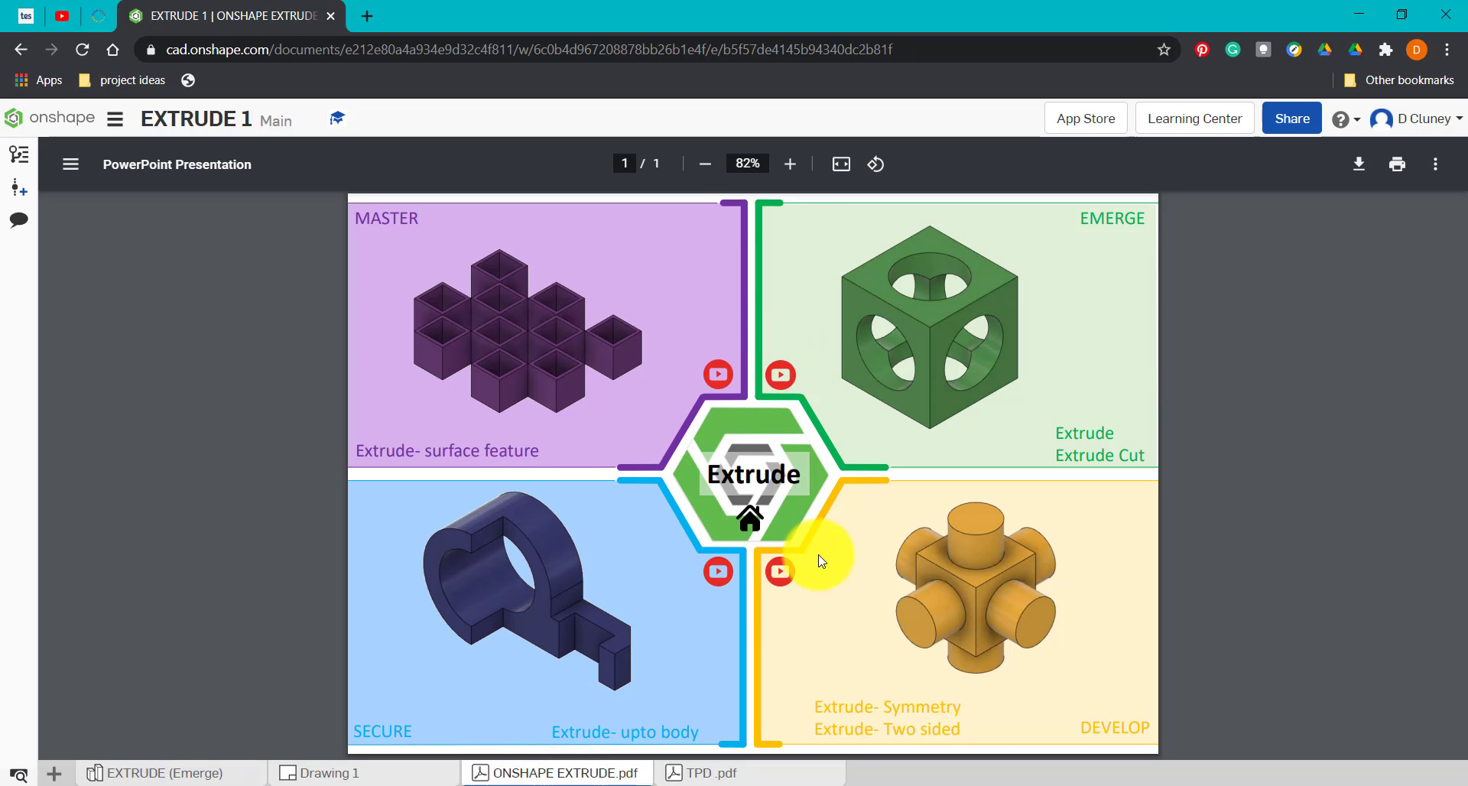
click(719, 774)
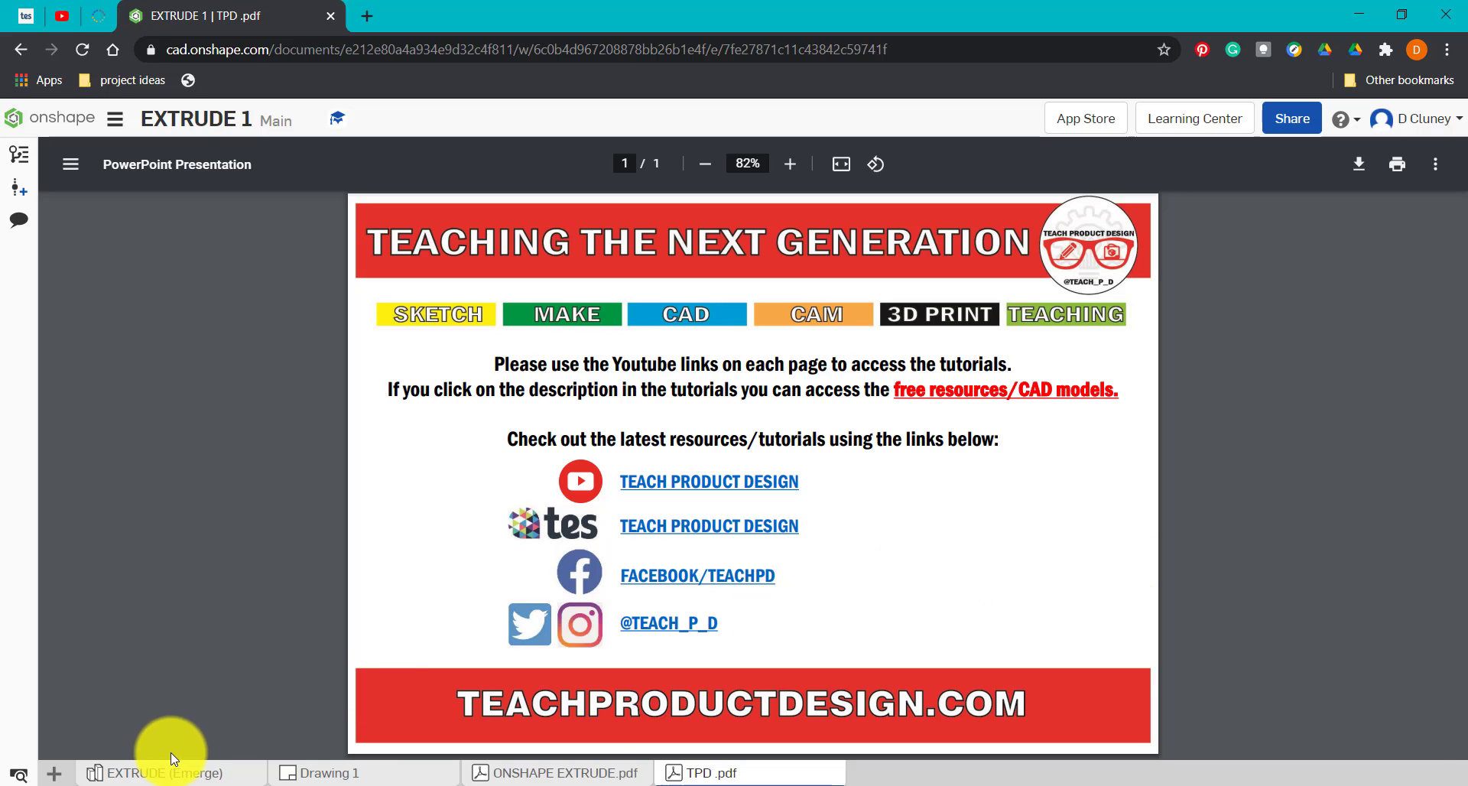
click(178, 774)
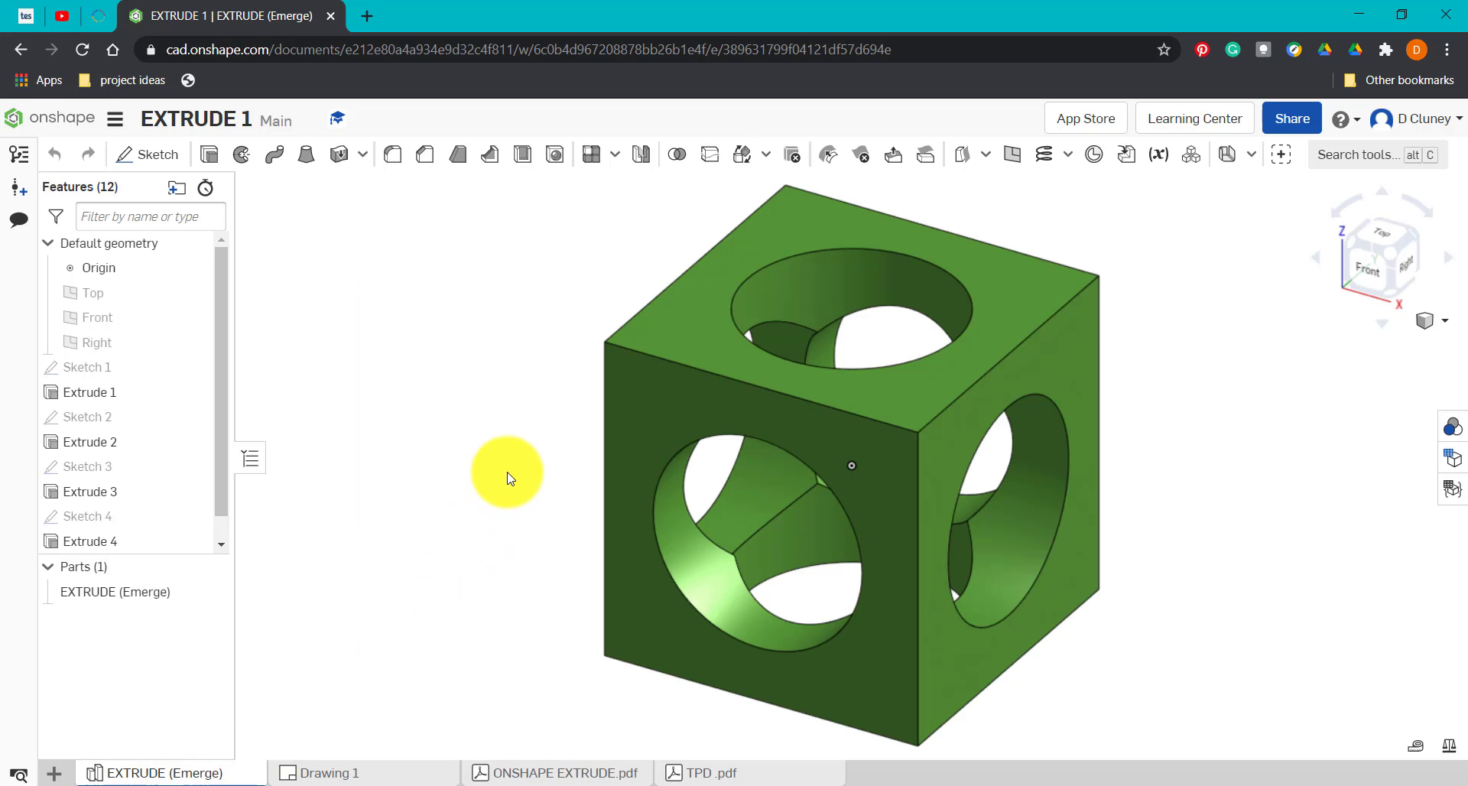
mouse_move(518, 463)
right_down()
mouse_move(449, 442)
mouse_move(514, 464)
right_up()
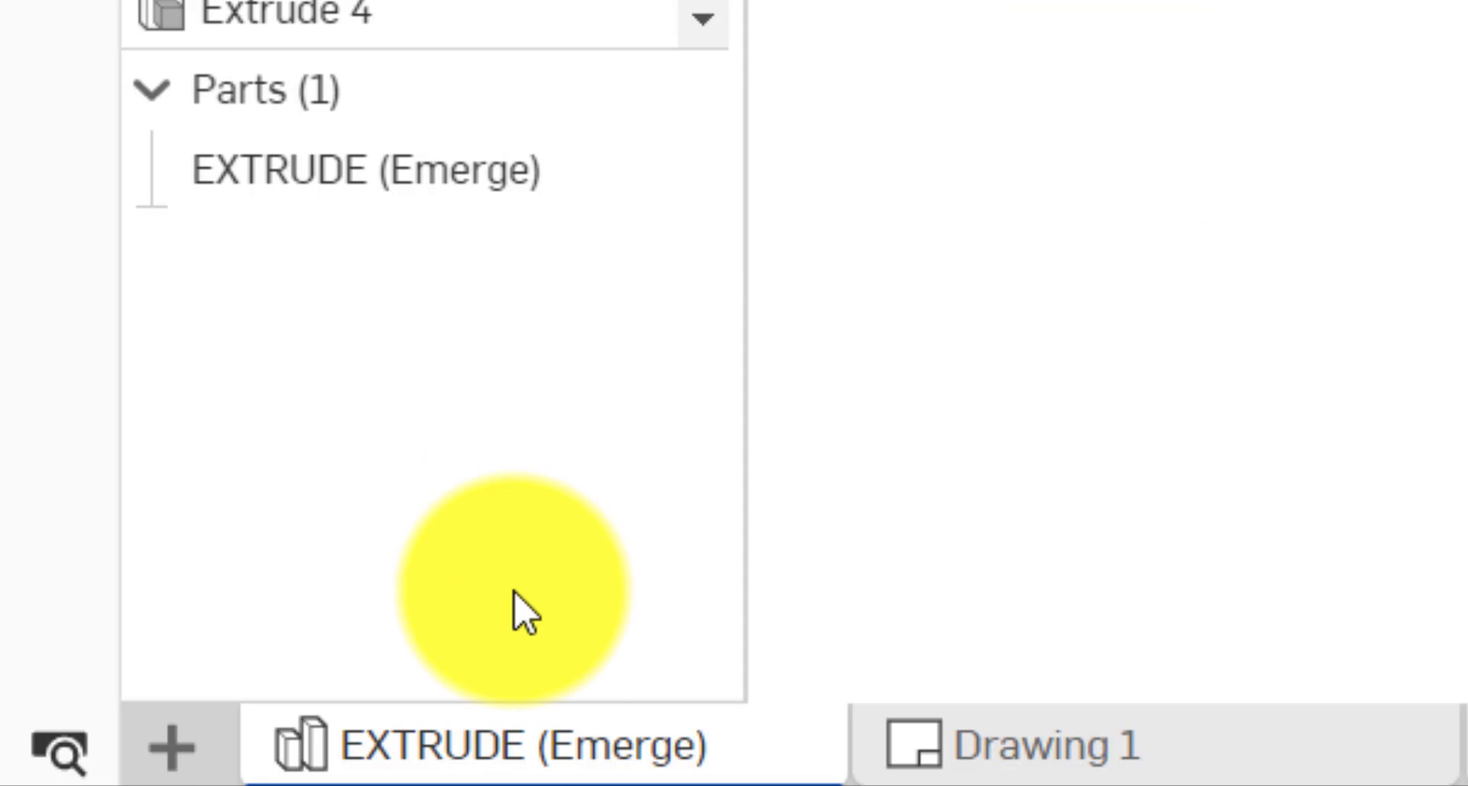
Step: Create a new Part Studio in the document and place it directly before Drawing 1
click(189, 755)
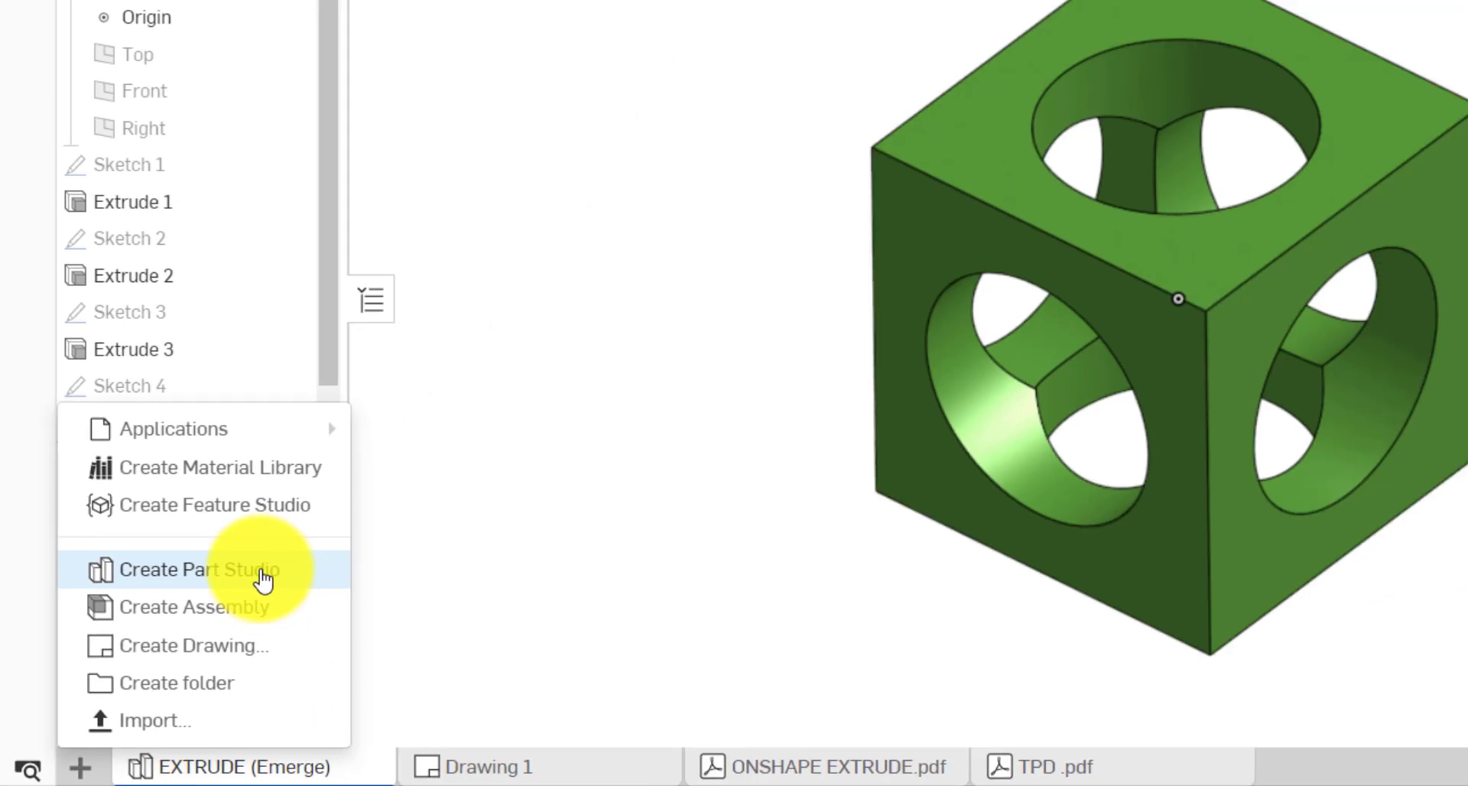
click(556, 323)
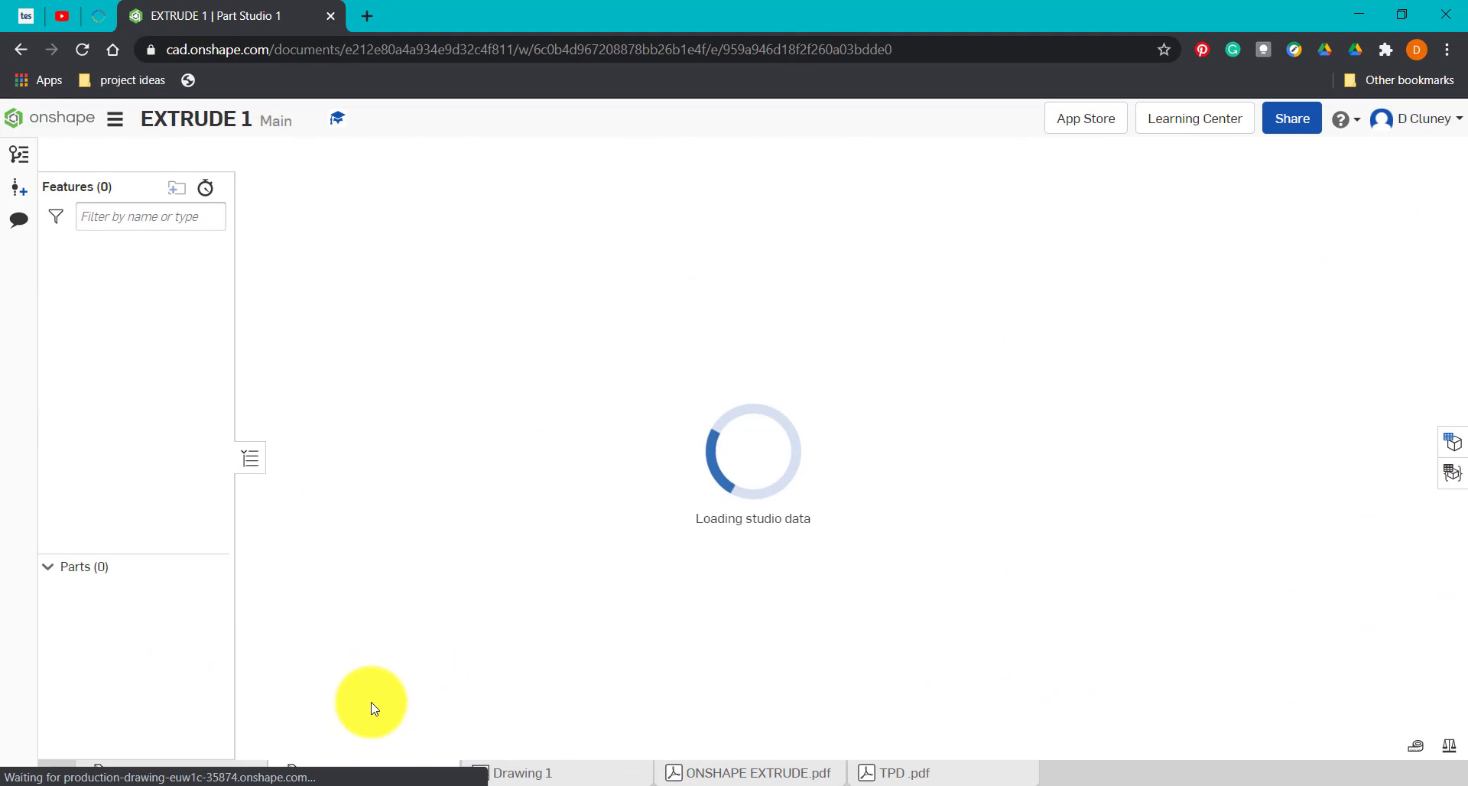
mouse_move(371, 778)
mouse_move(371, 778)
mouse_down()
mouse_move(971, 773)
mouse_move(370, 775)
mouse_up()
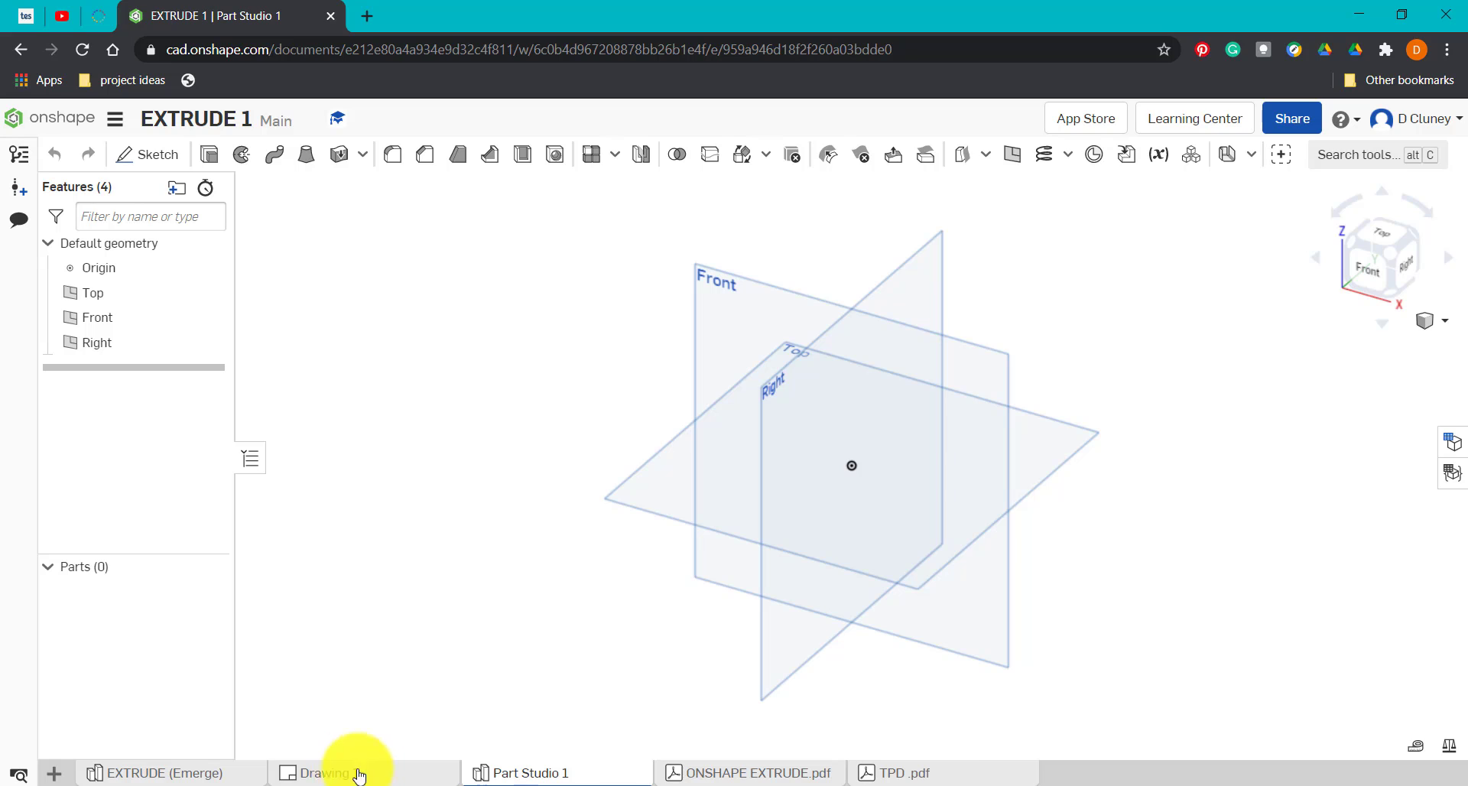
click(529, 779)
drag(529, 780, 348, 775)
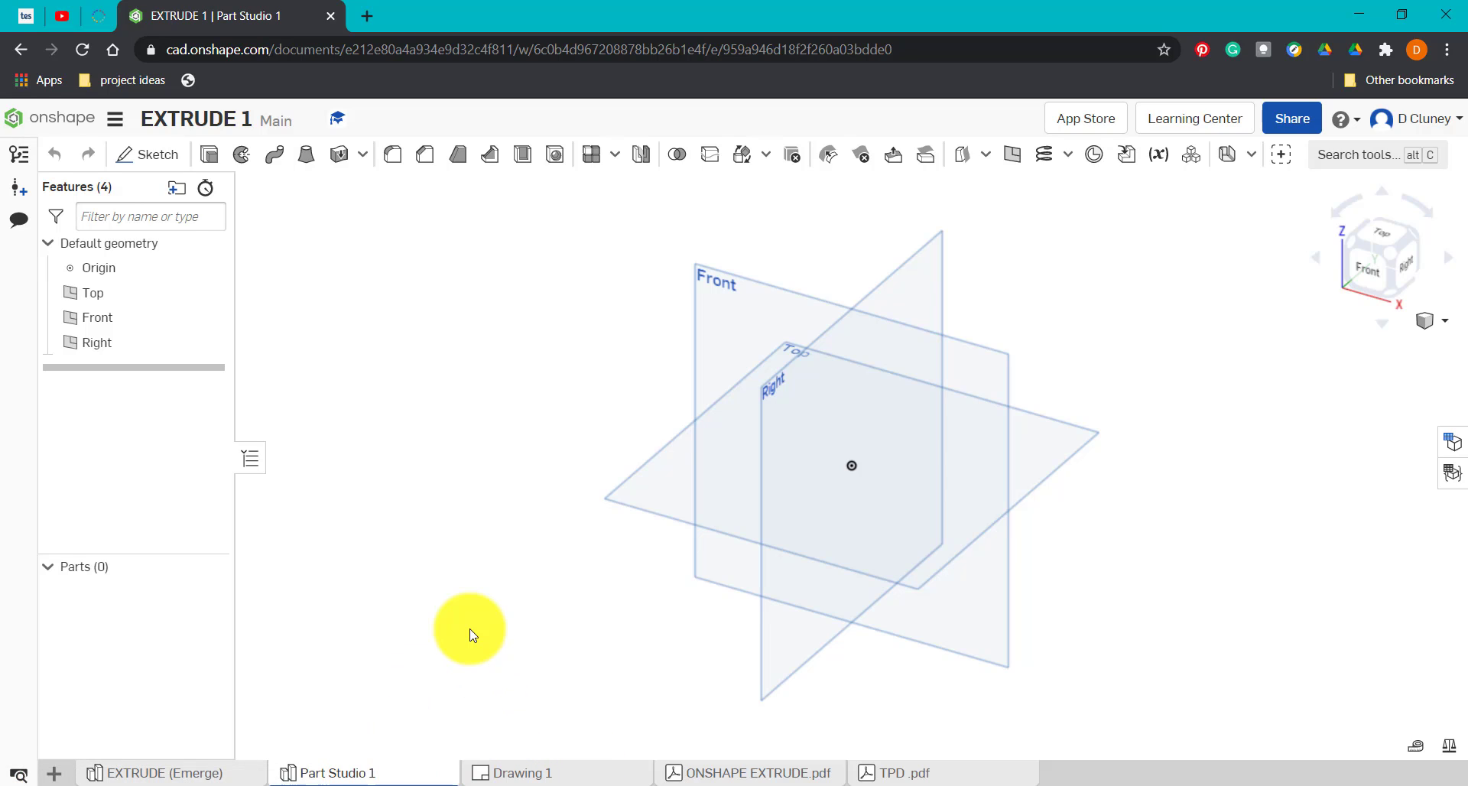
Step: Examine the cube's dimensions and hole positions in Drawing 1, and return to Part Studio 1
click(526, 773)
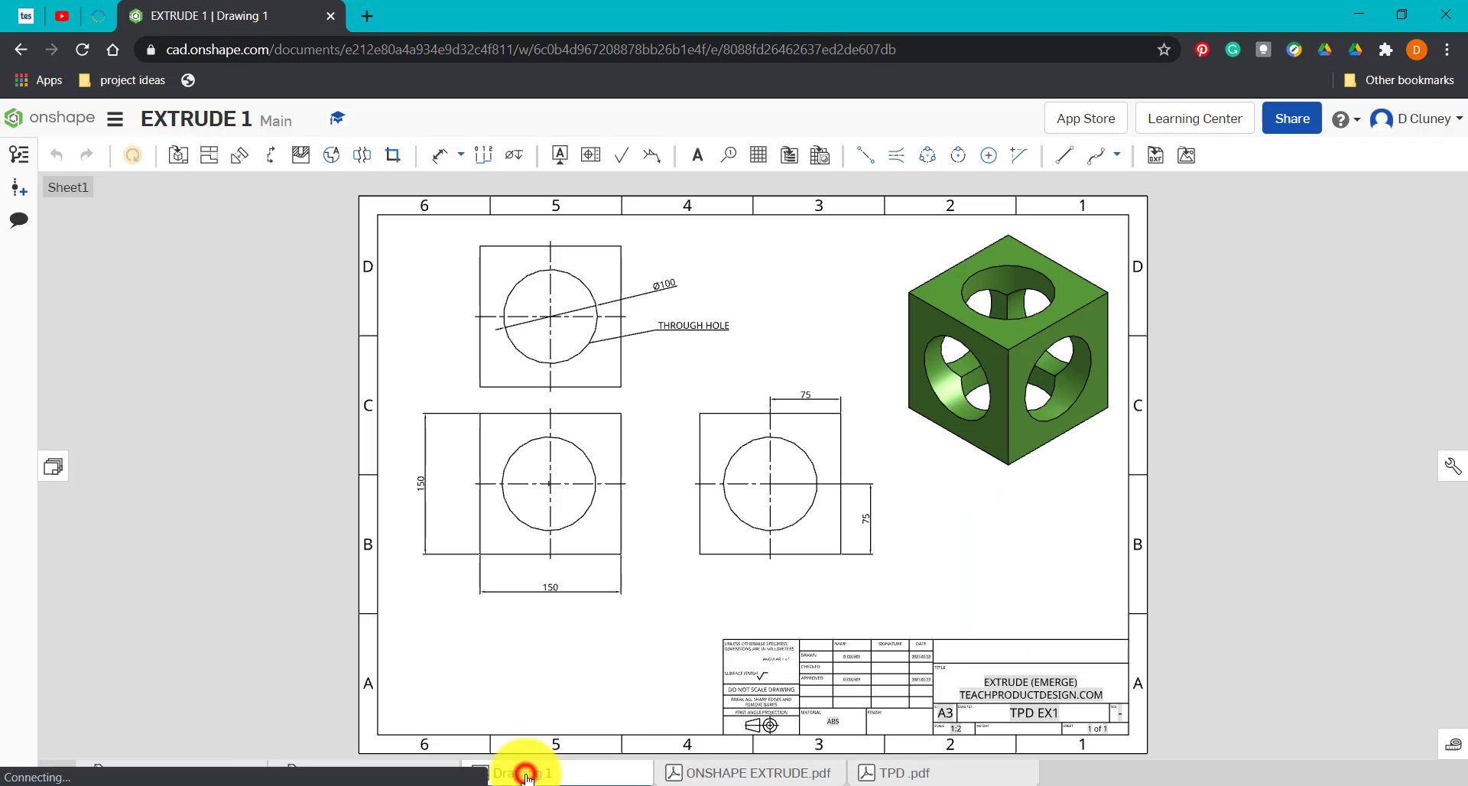
scroll(736, 472, up, 3)
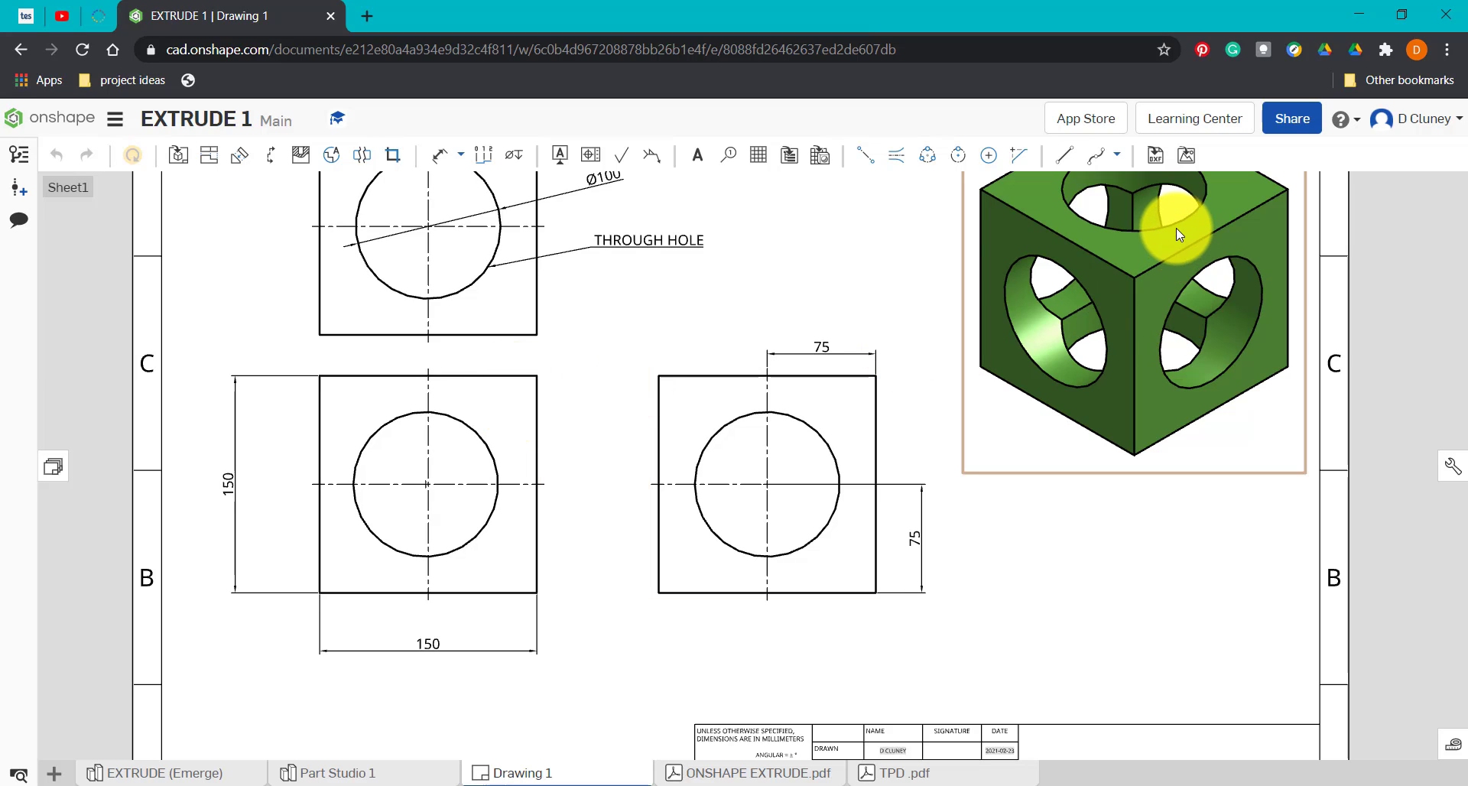
click(821, 346)
click(535, 579)
click(340, 774)
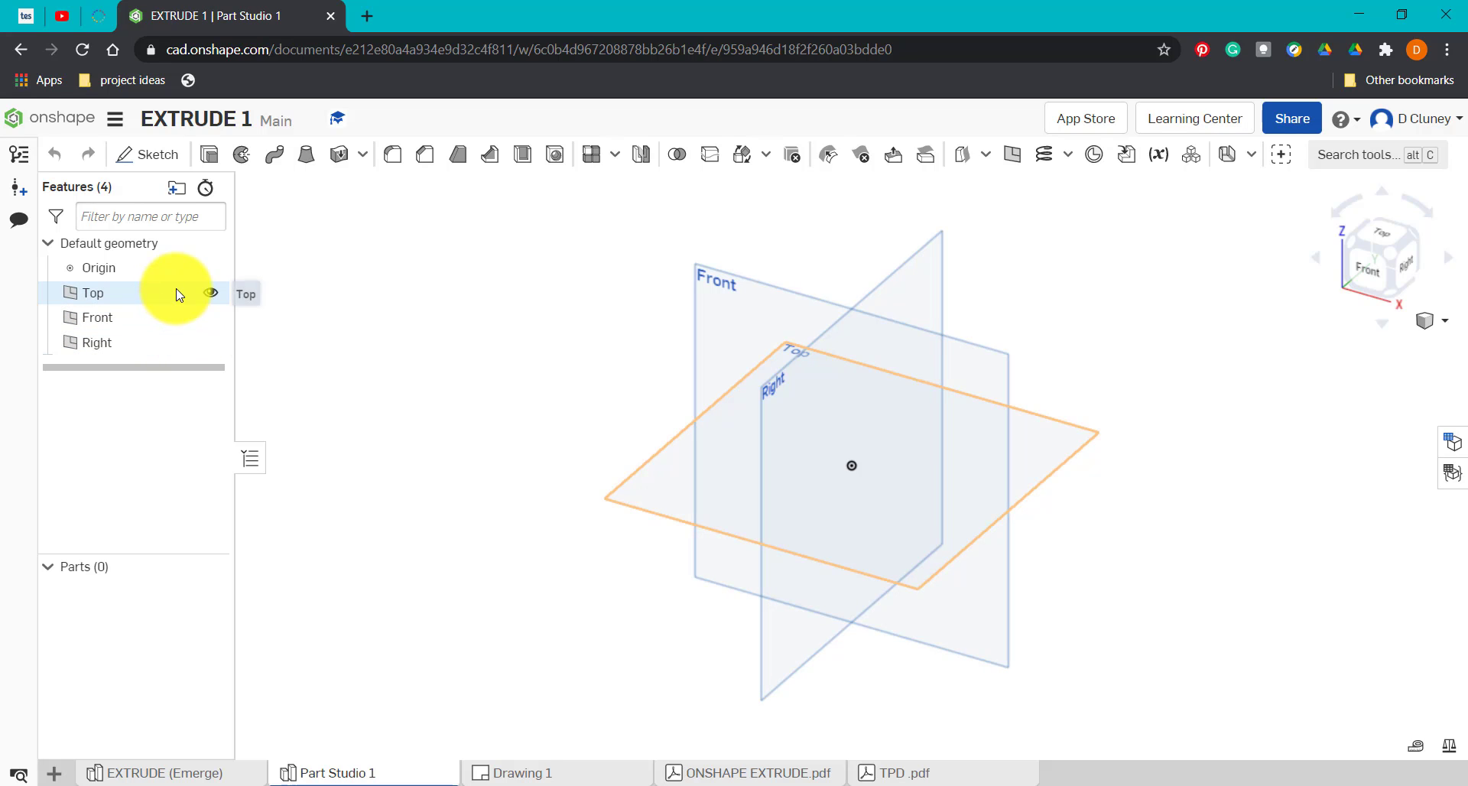
Step: Hide the Front and Right planes and show them again
click(210, 343)
click(211, 315)
click(211, 342)
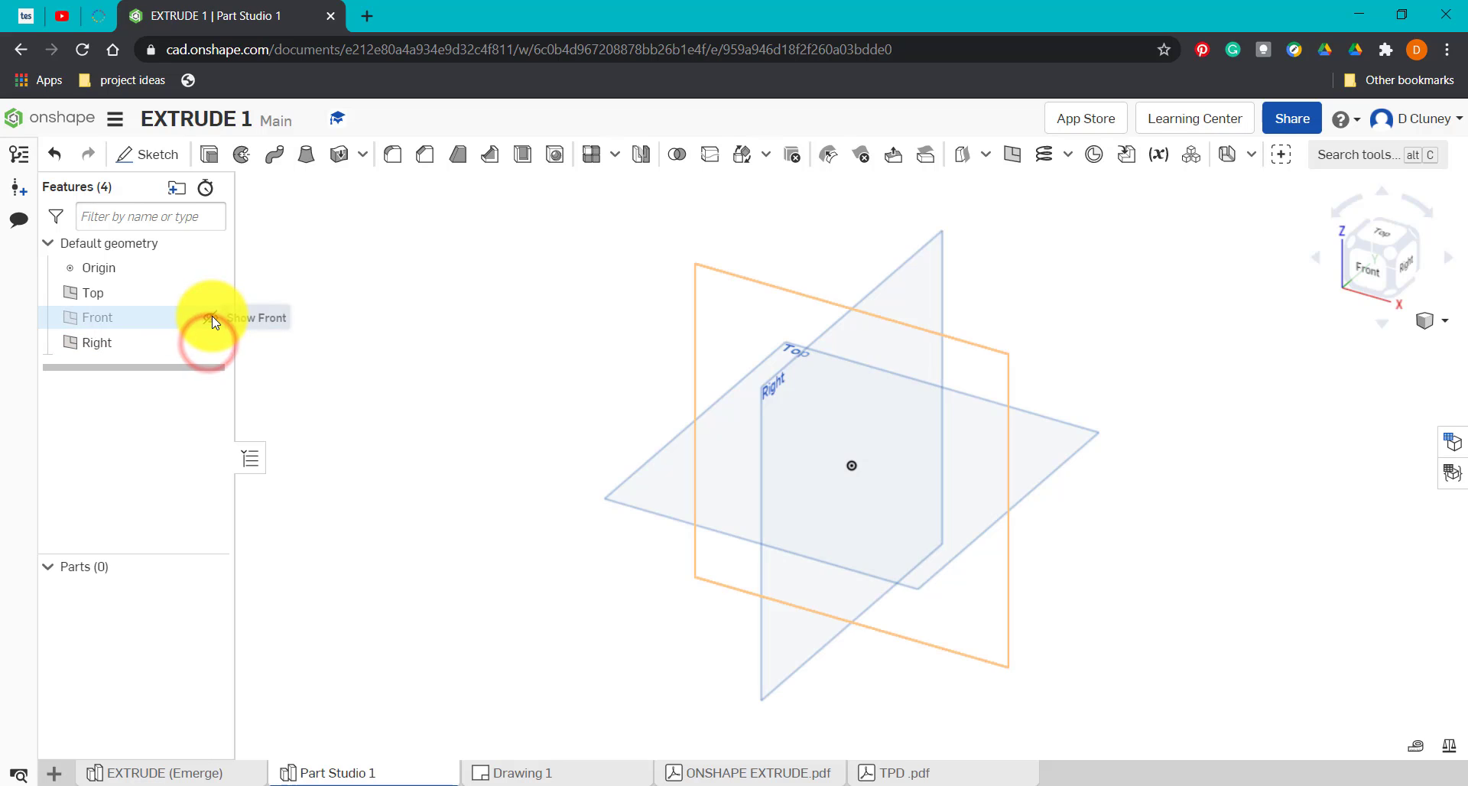
click(211, 315)
click(501, 305)
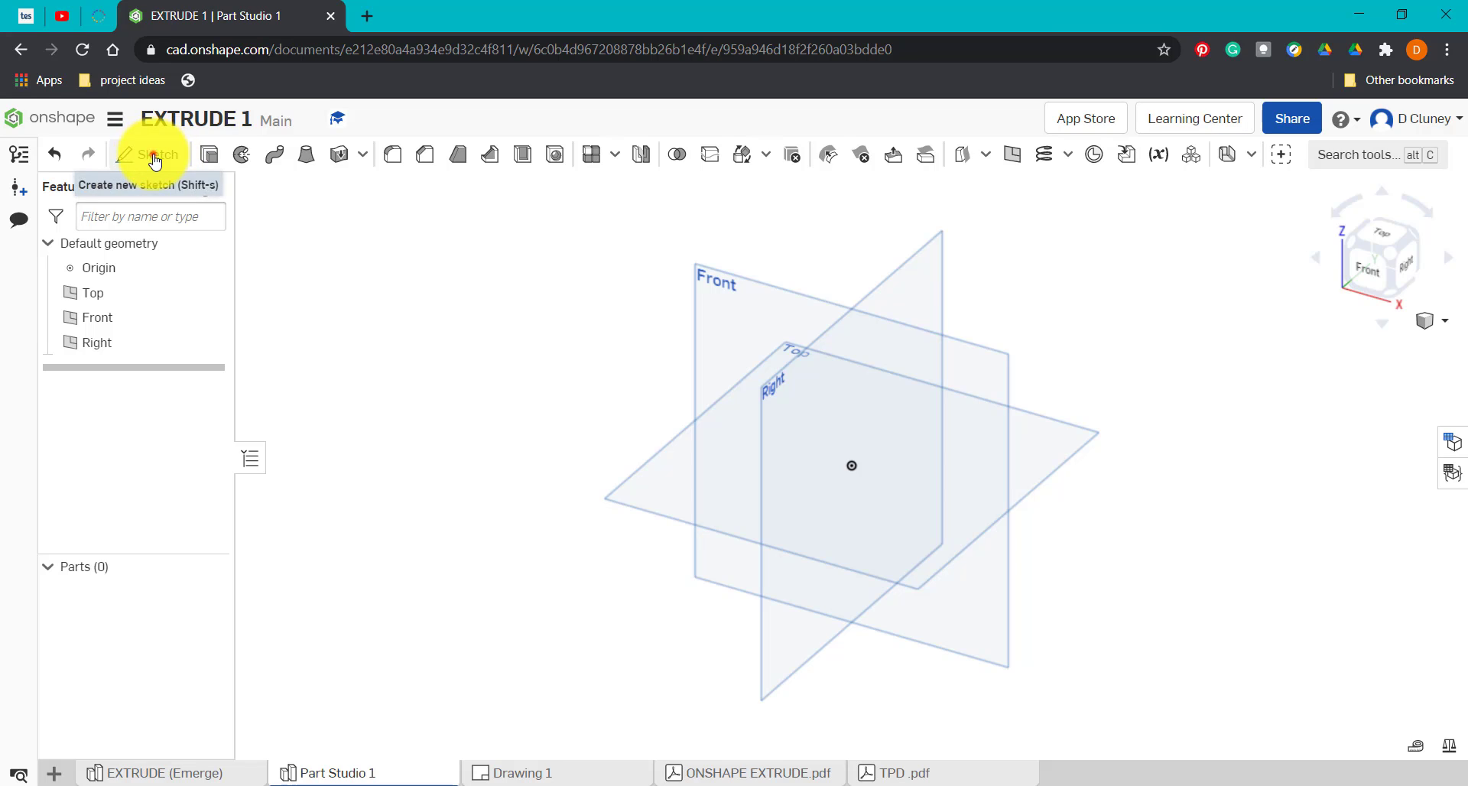
Step: Start a sketch on the Top plane and draw a center point rectangle about 101 by 95 mm centred on the origin
click(155, 159)
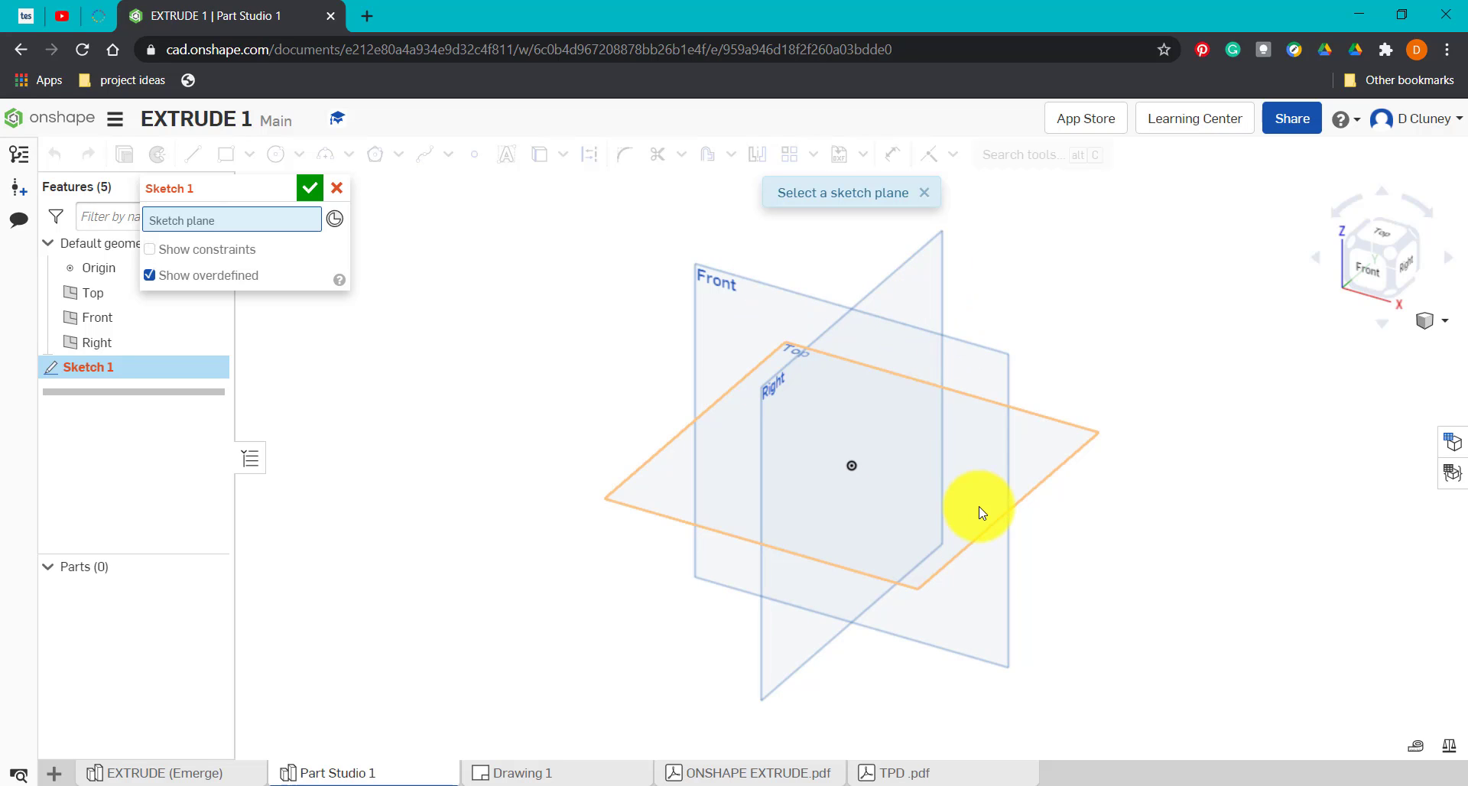
click(1078, 451)
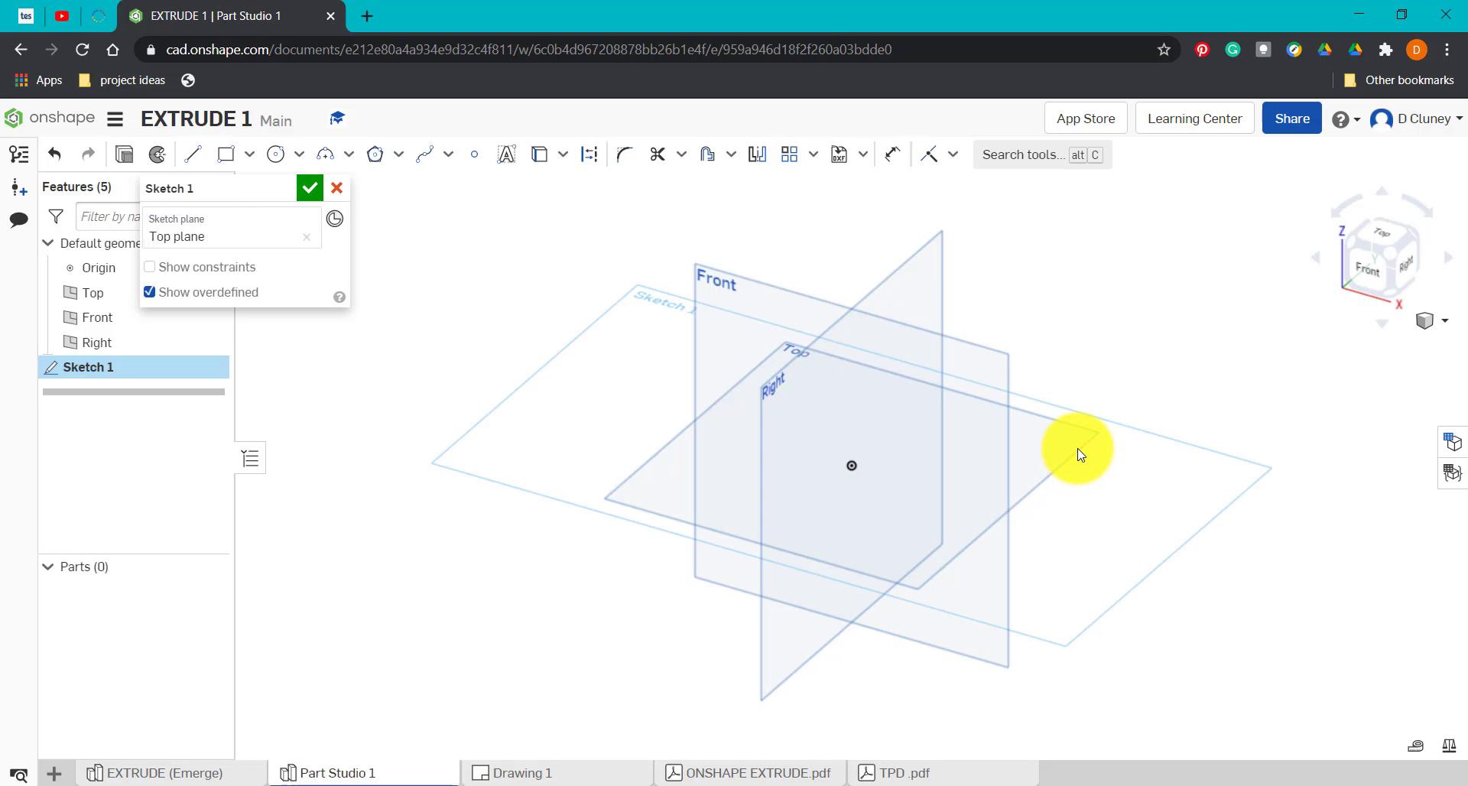
key(n)
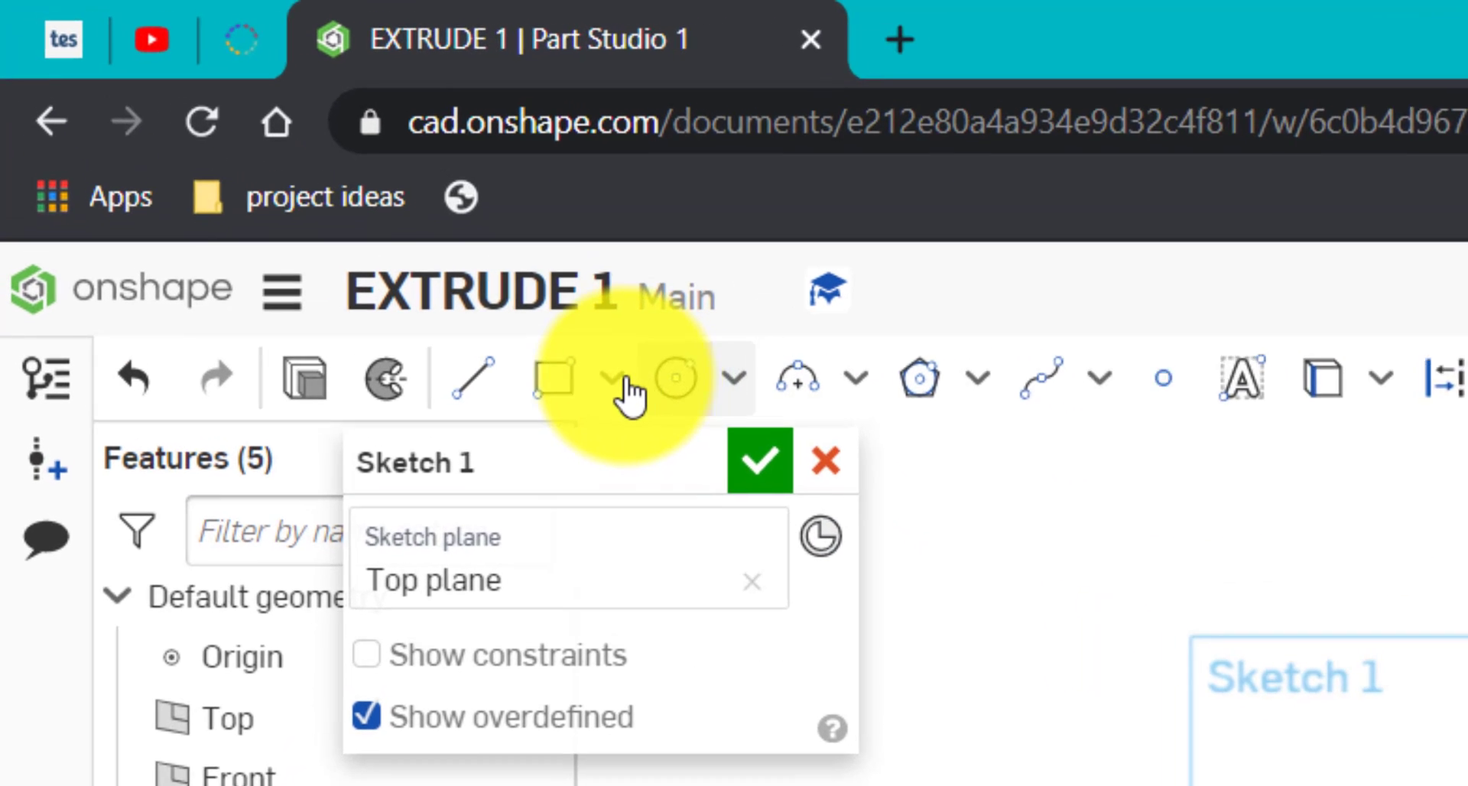
click(621, 378)
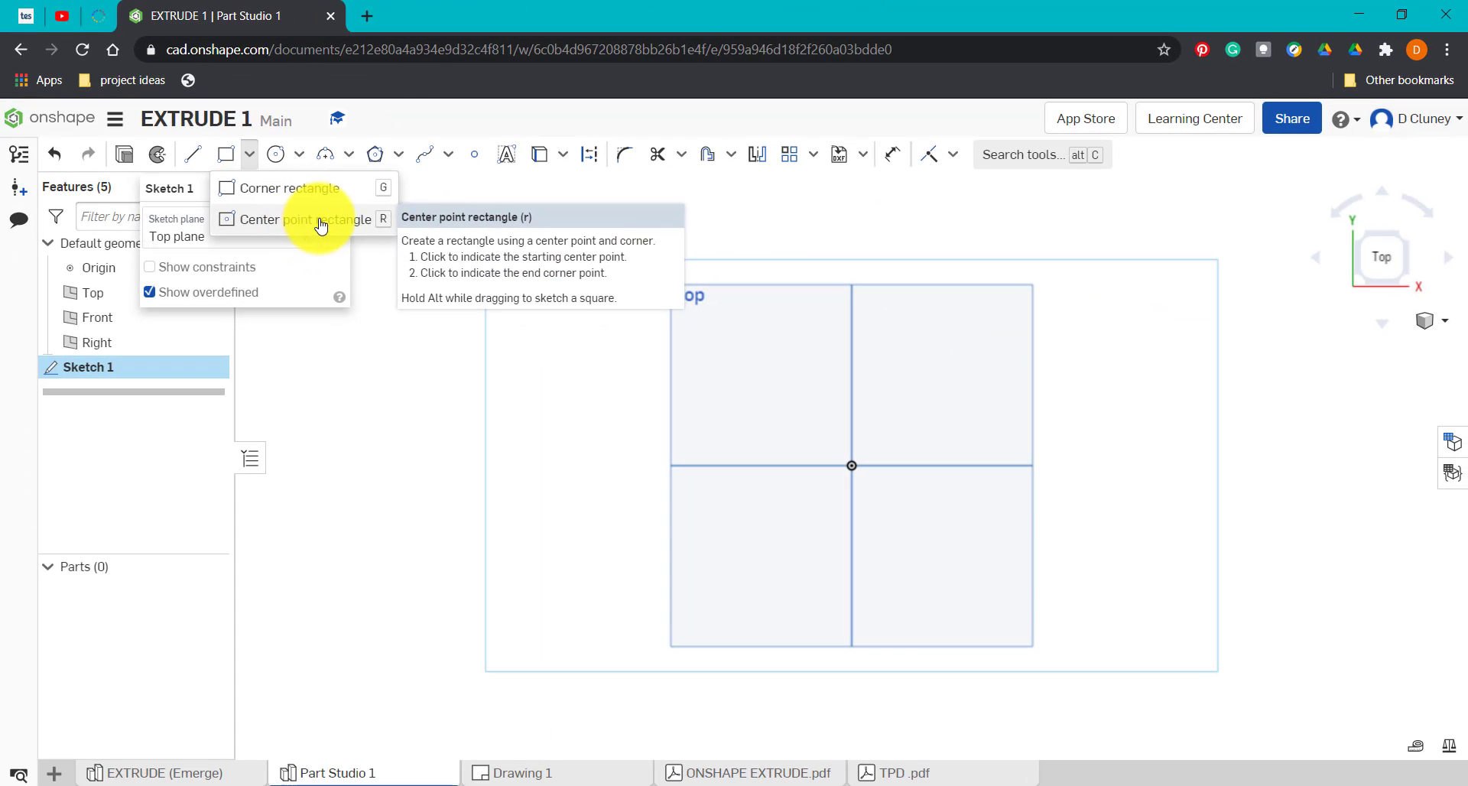
click(371, 222)
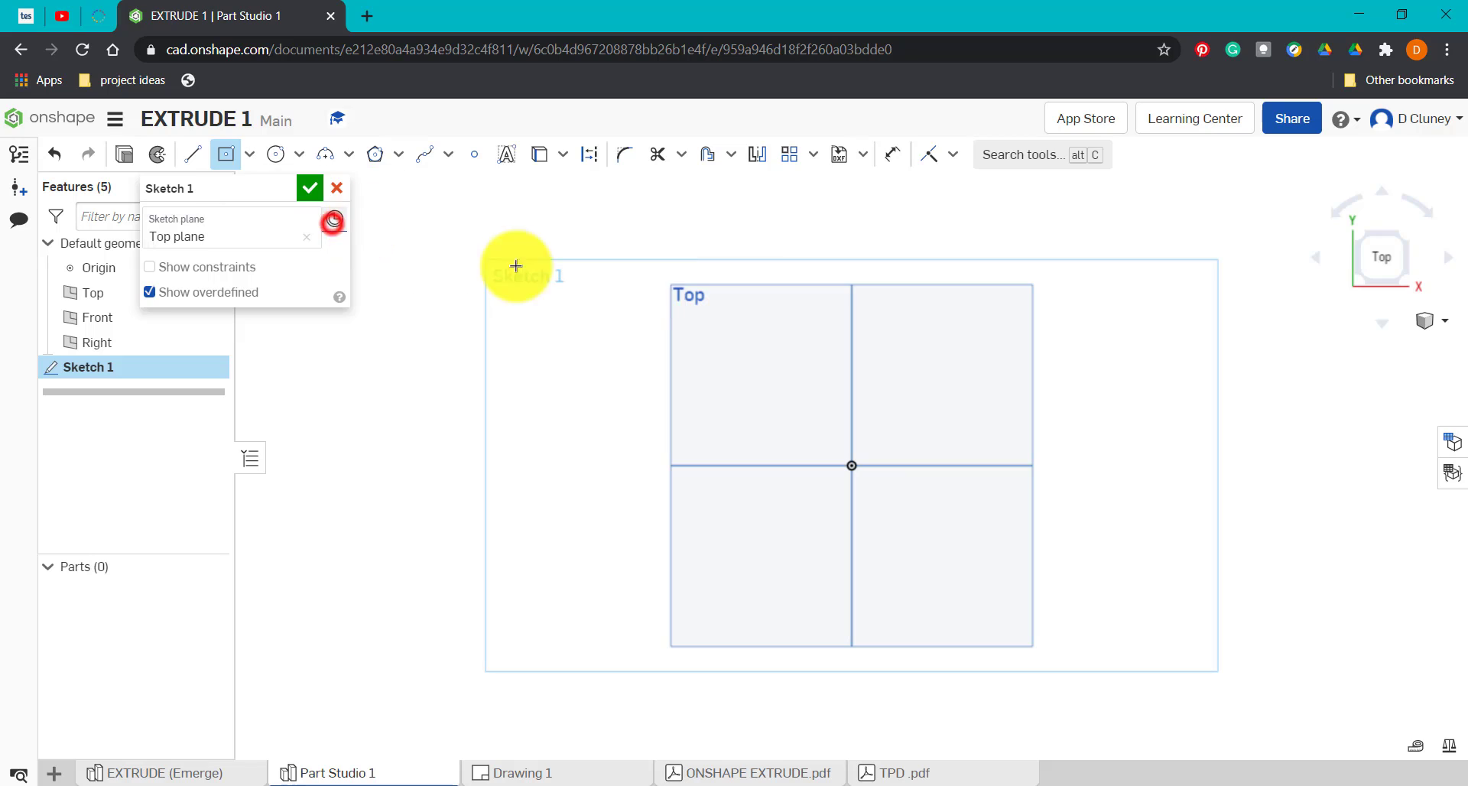
click(853, 465)
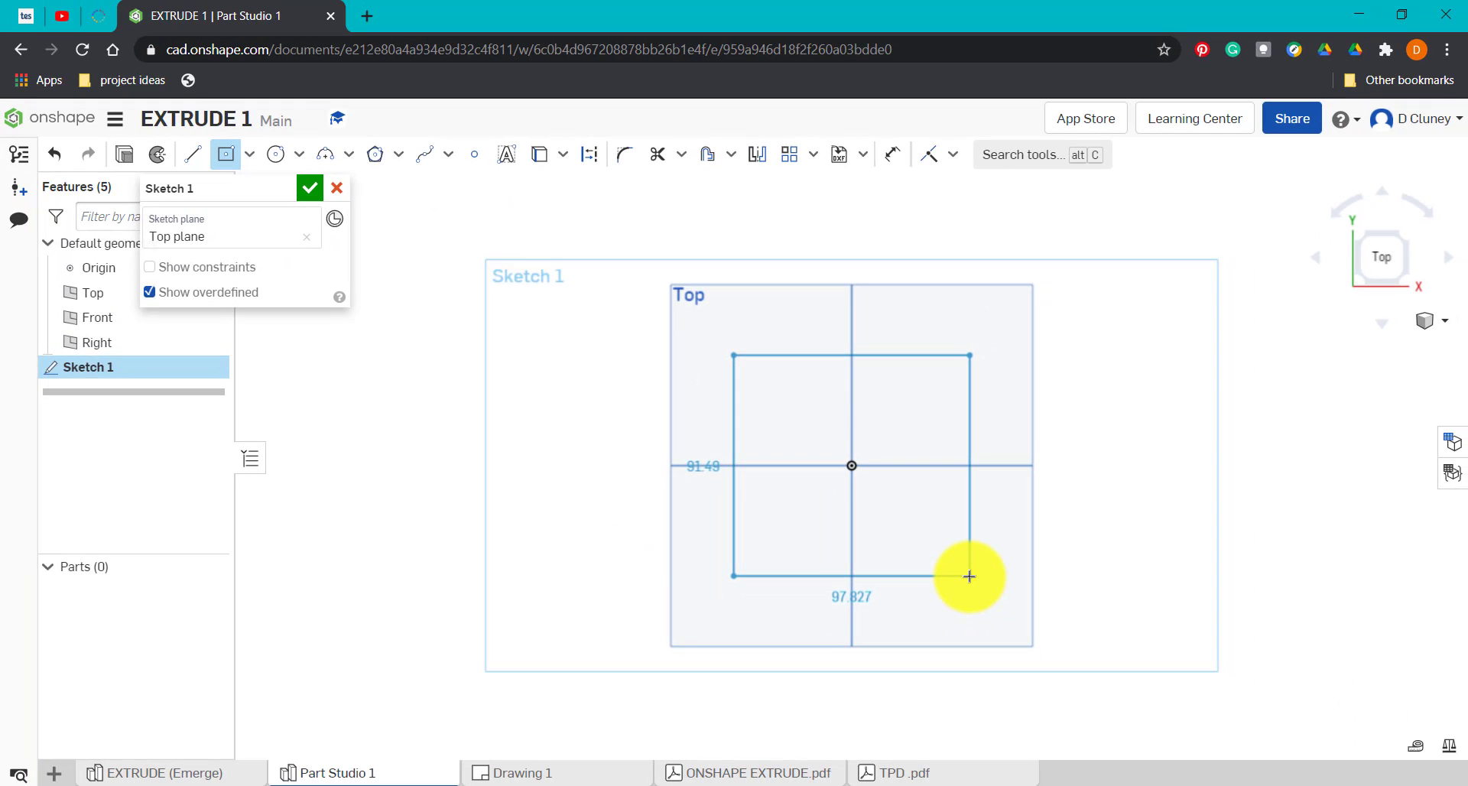
click(972, 579)
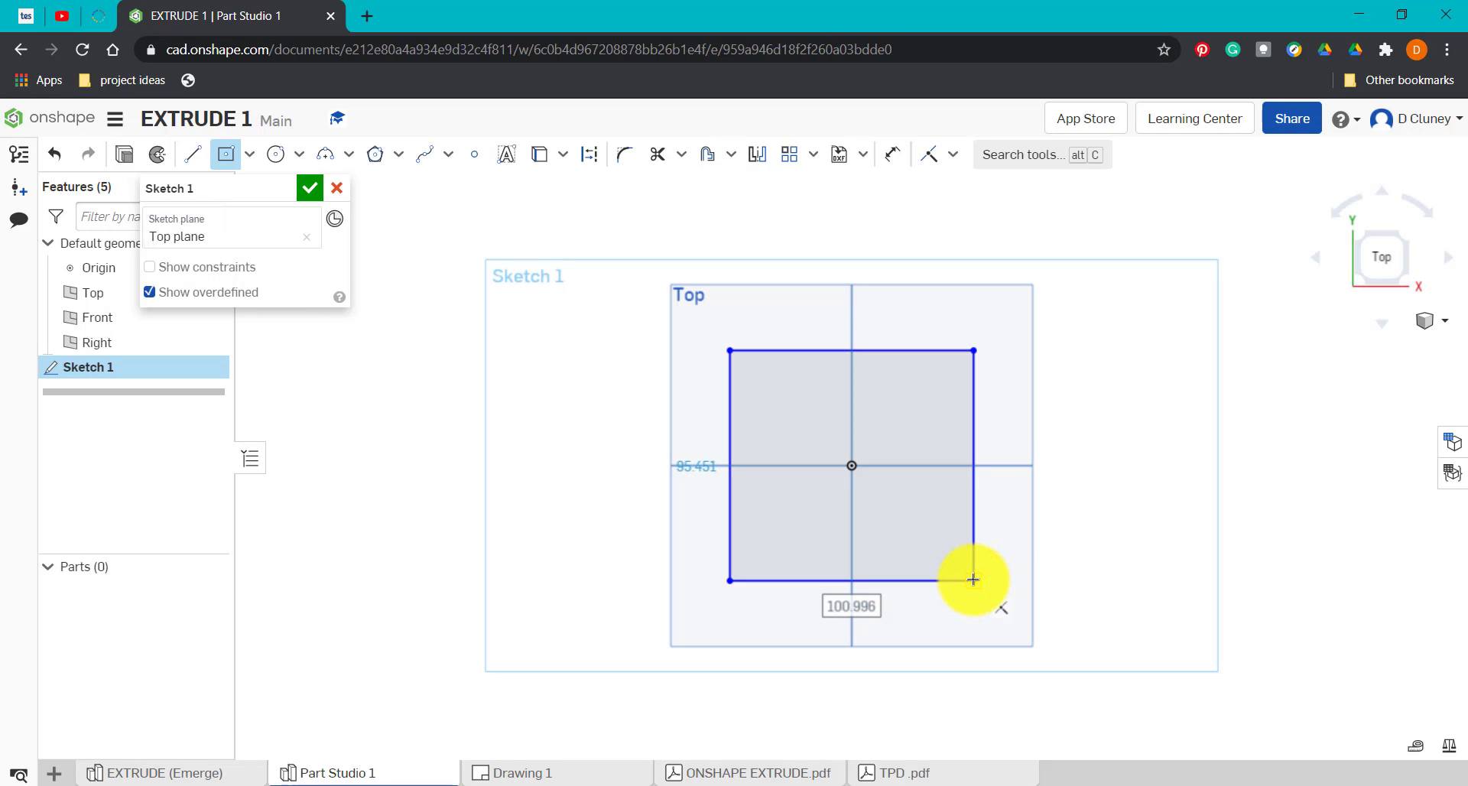
Step: Set the rectangle's width and height to 150 mm each
text(150)
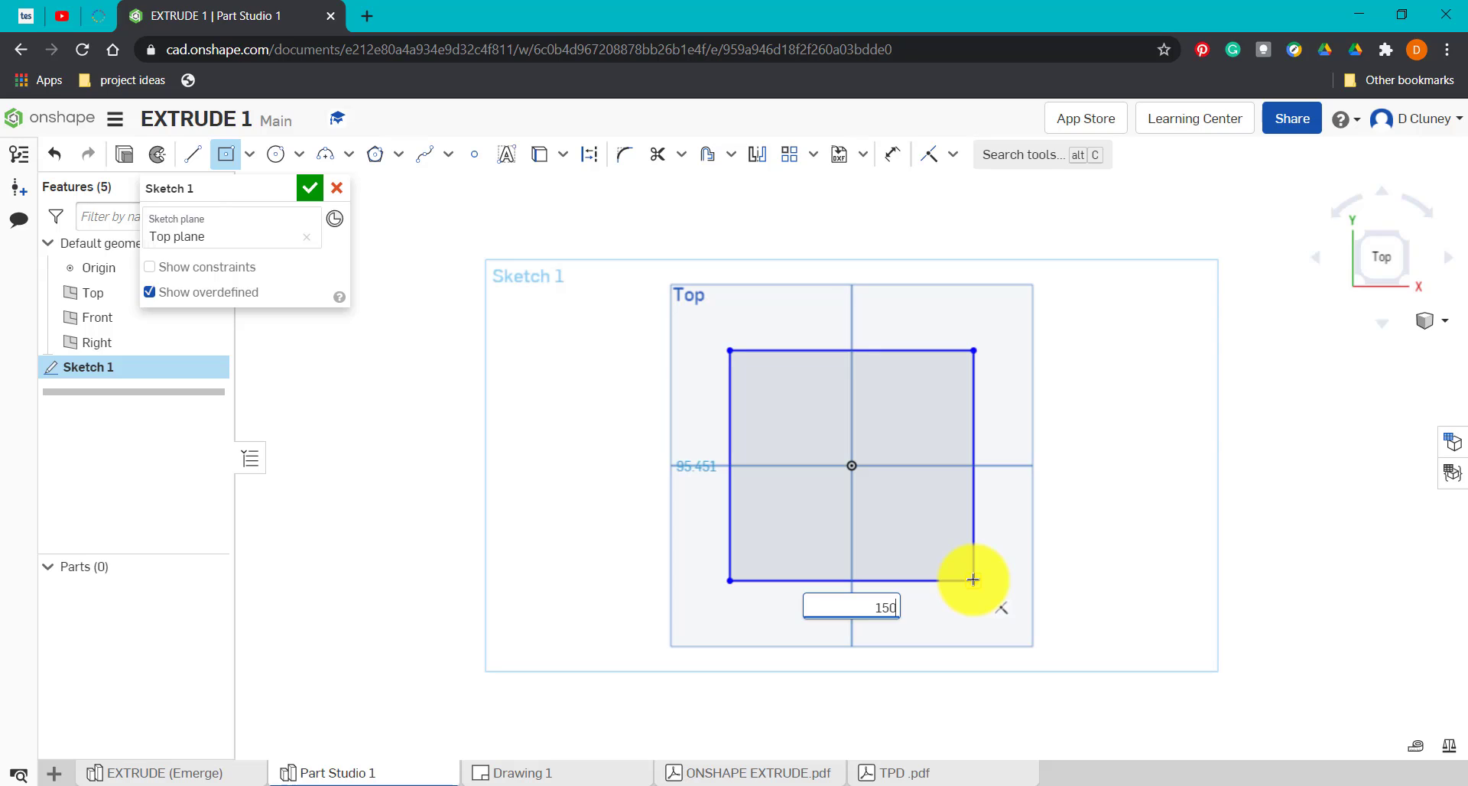
key(Return)
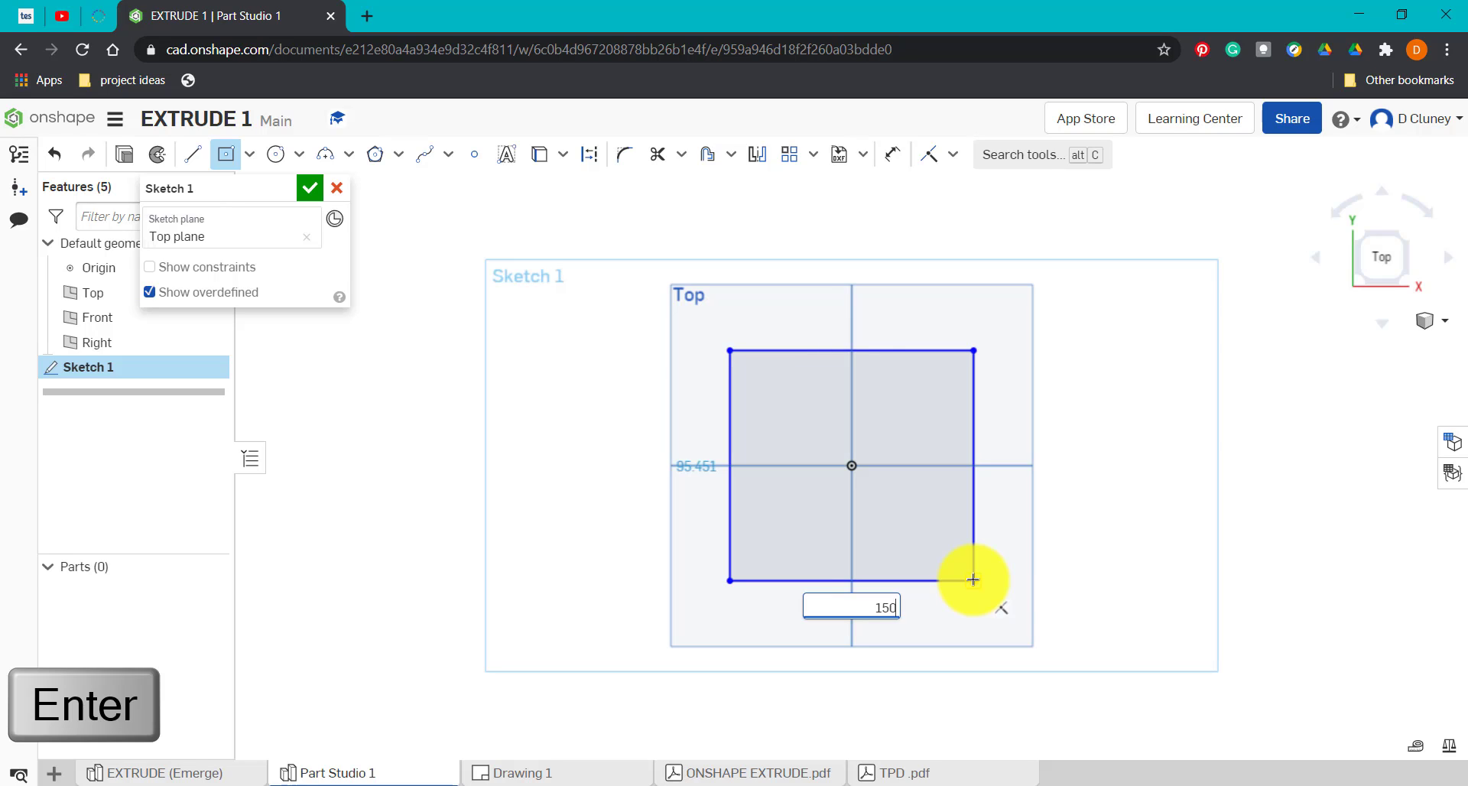
text(150)
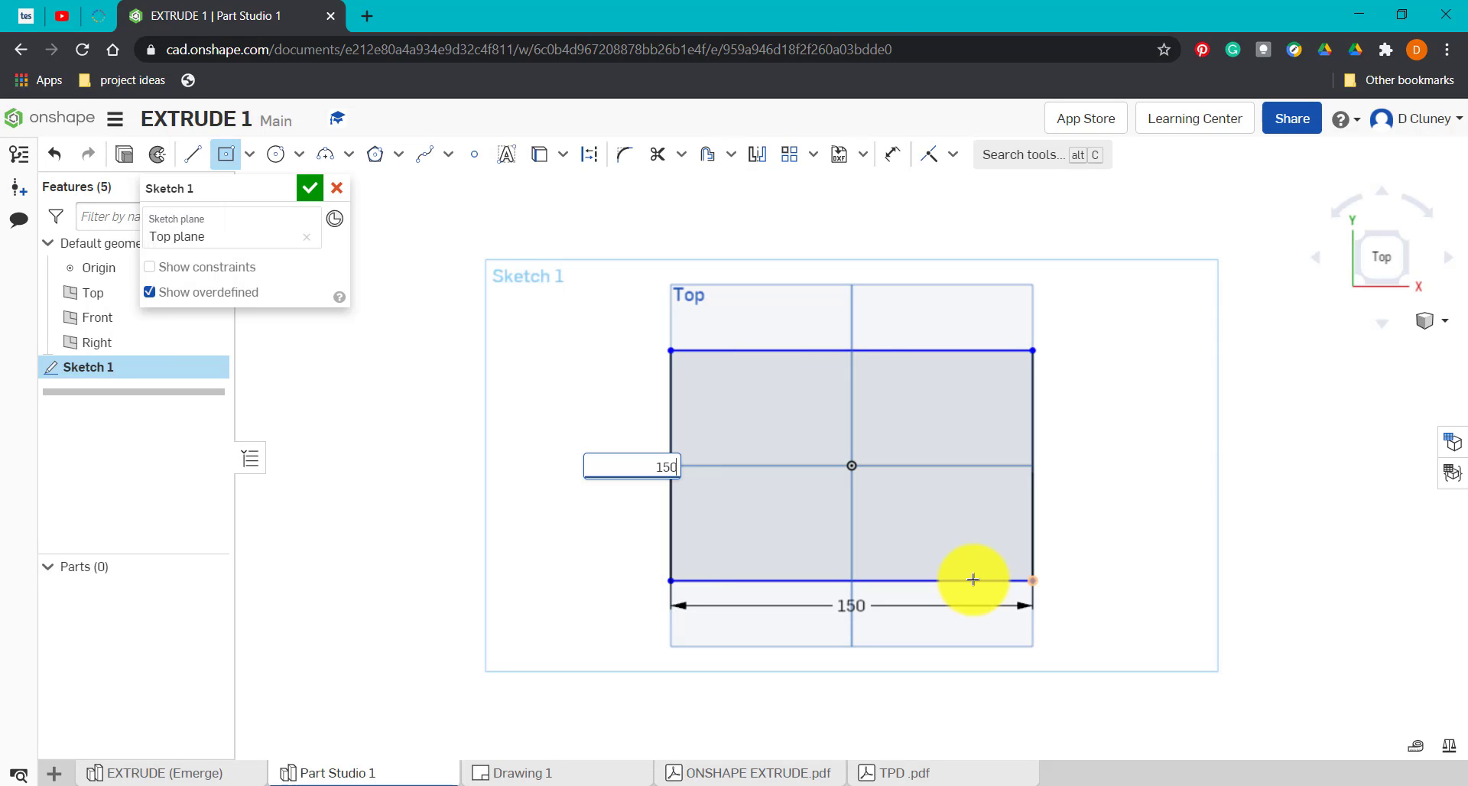
key(Return)
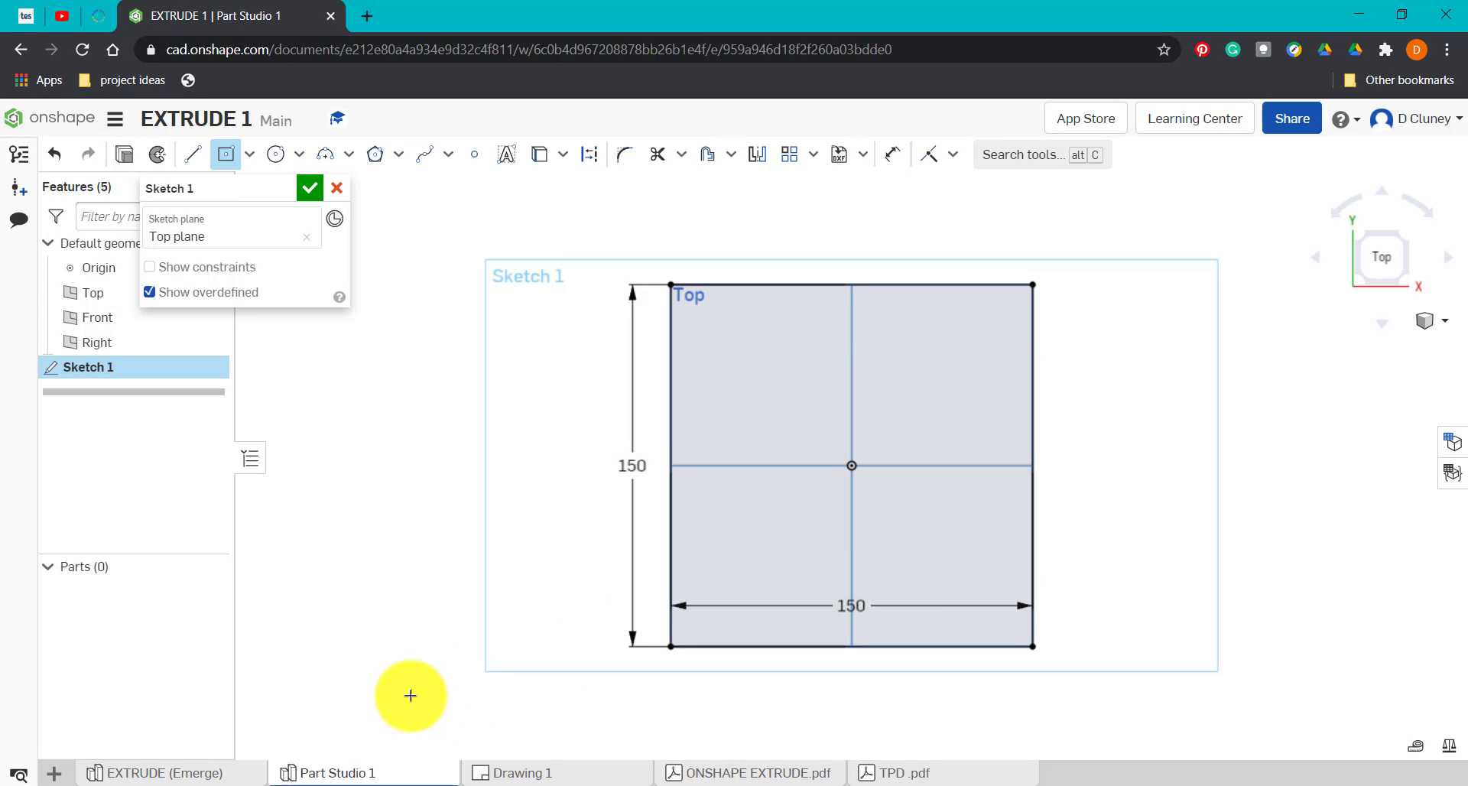
Step: Check the cube's height in Drawing 1, and extrude Sketch 1 in Part Studio 1 as a new solid 150 mm deep
click(500, 772)
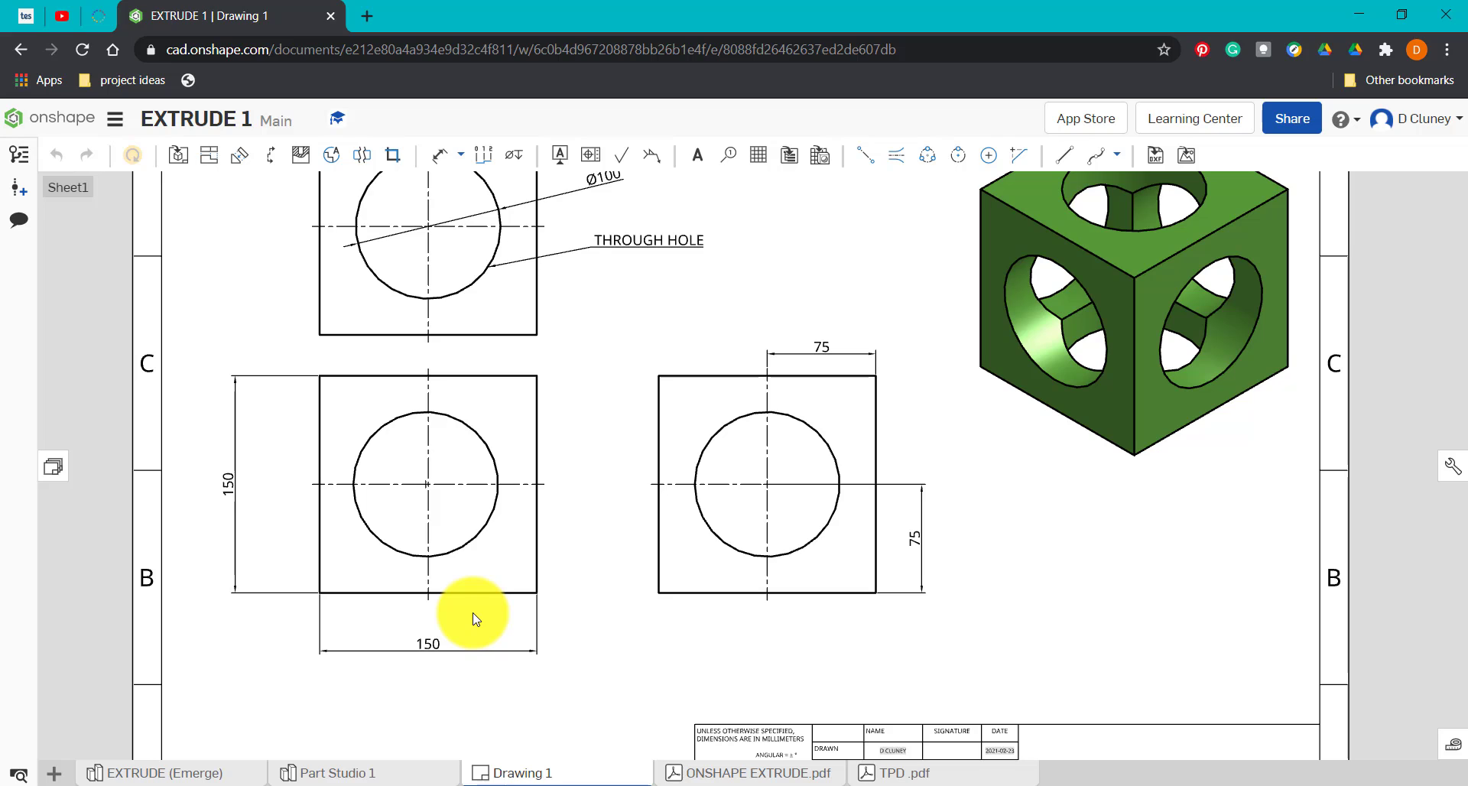
click(364, 772)
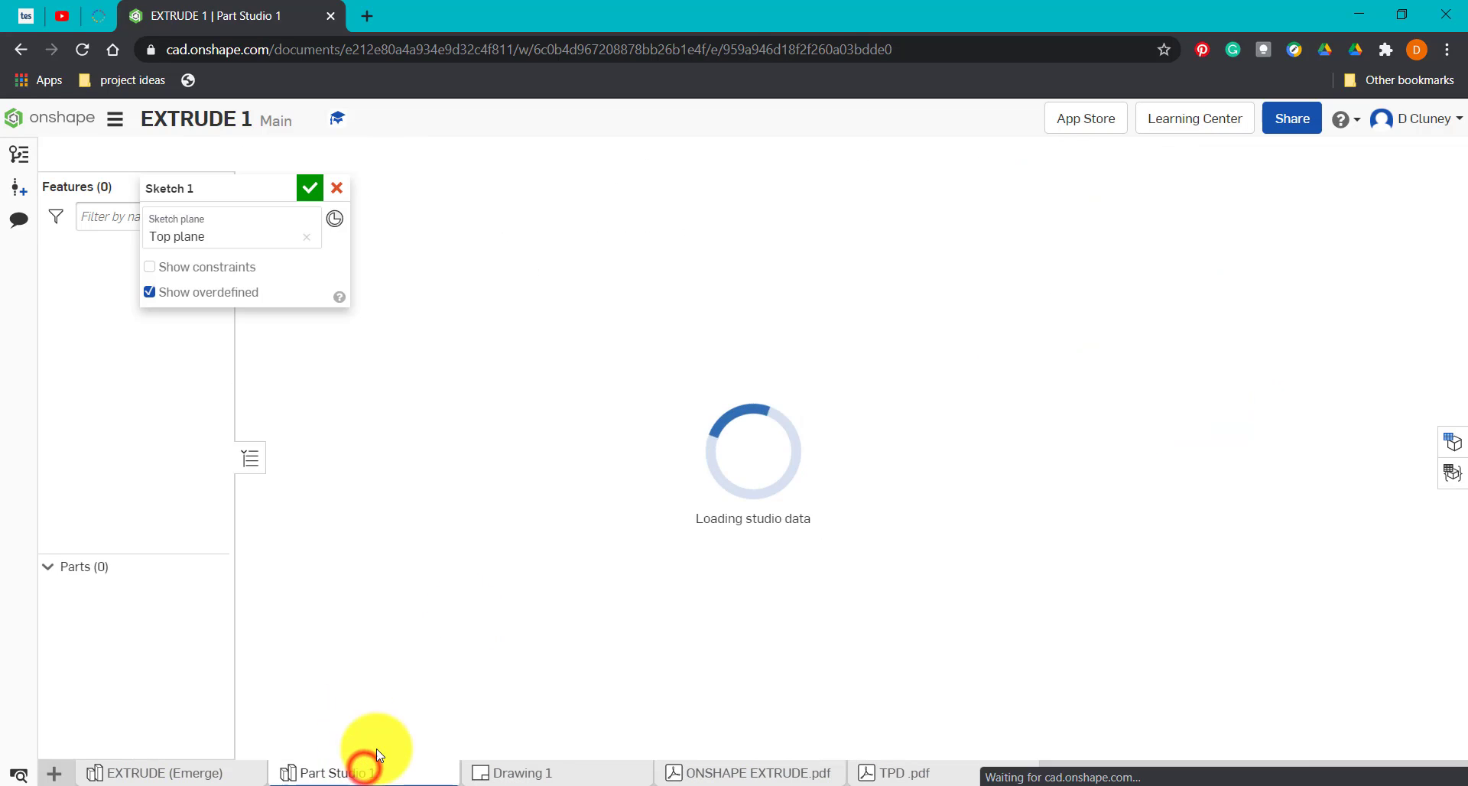
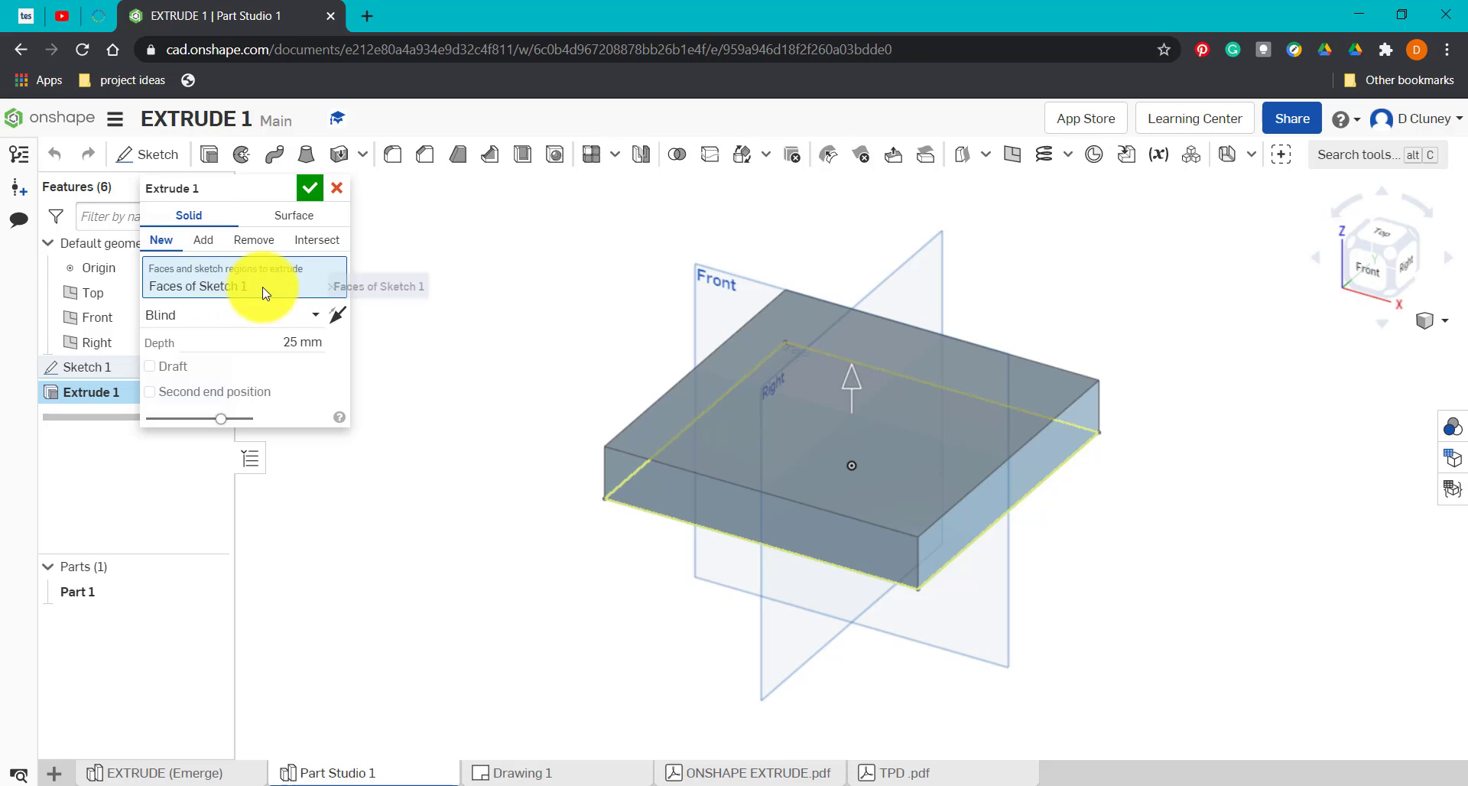
click(335, 287)
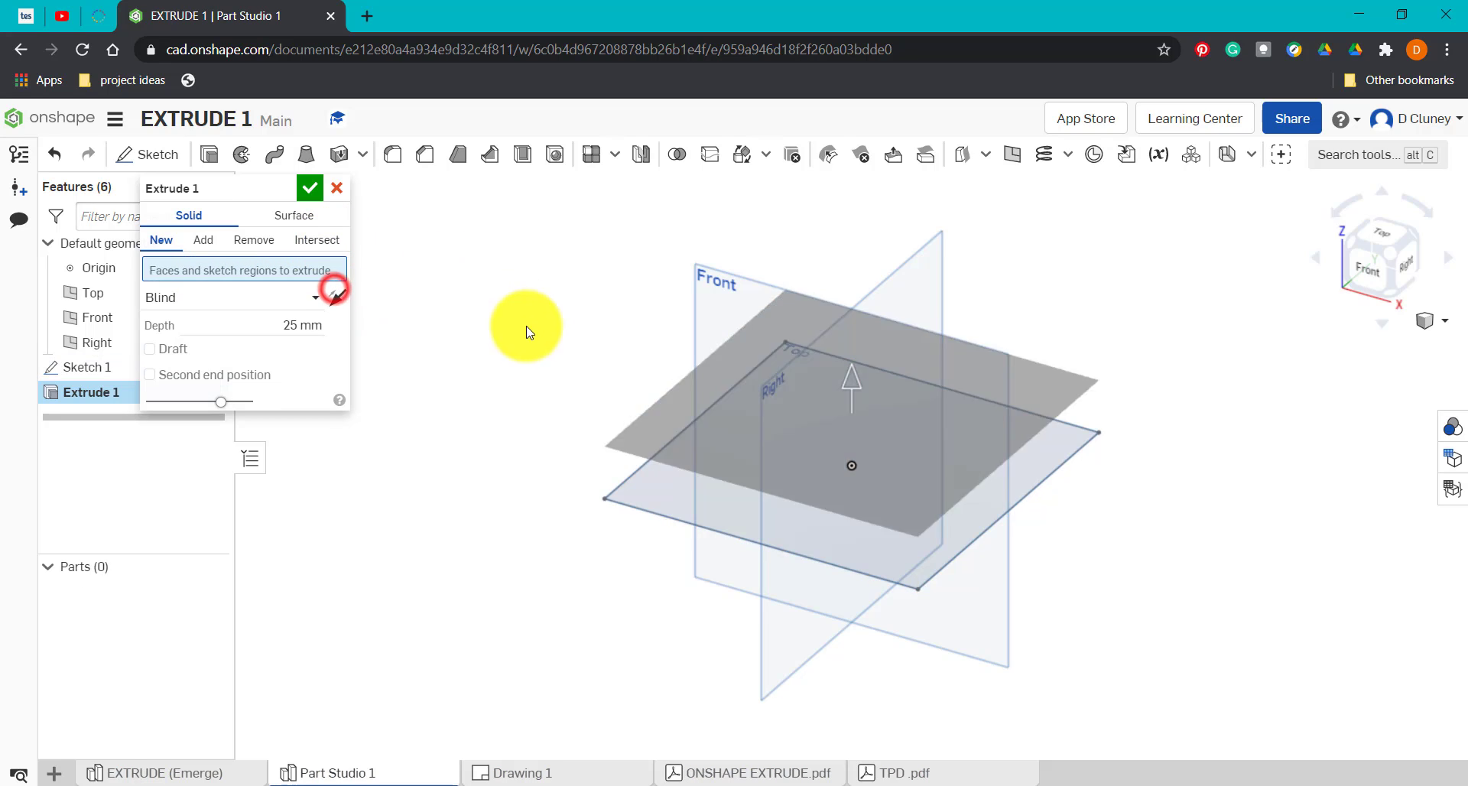
click(895, 450)
drag(252, 191, 382, 197)
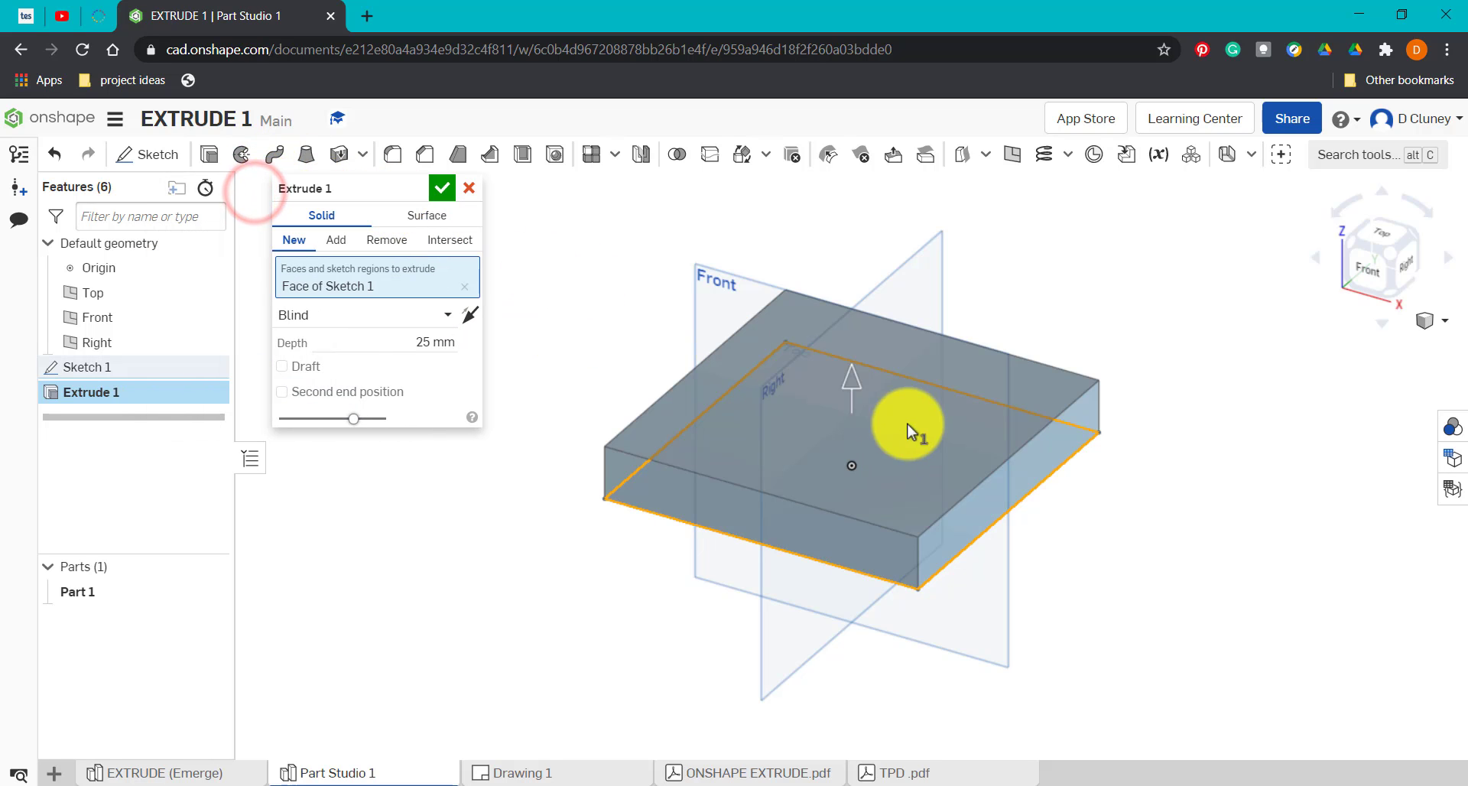
click(464, 286)
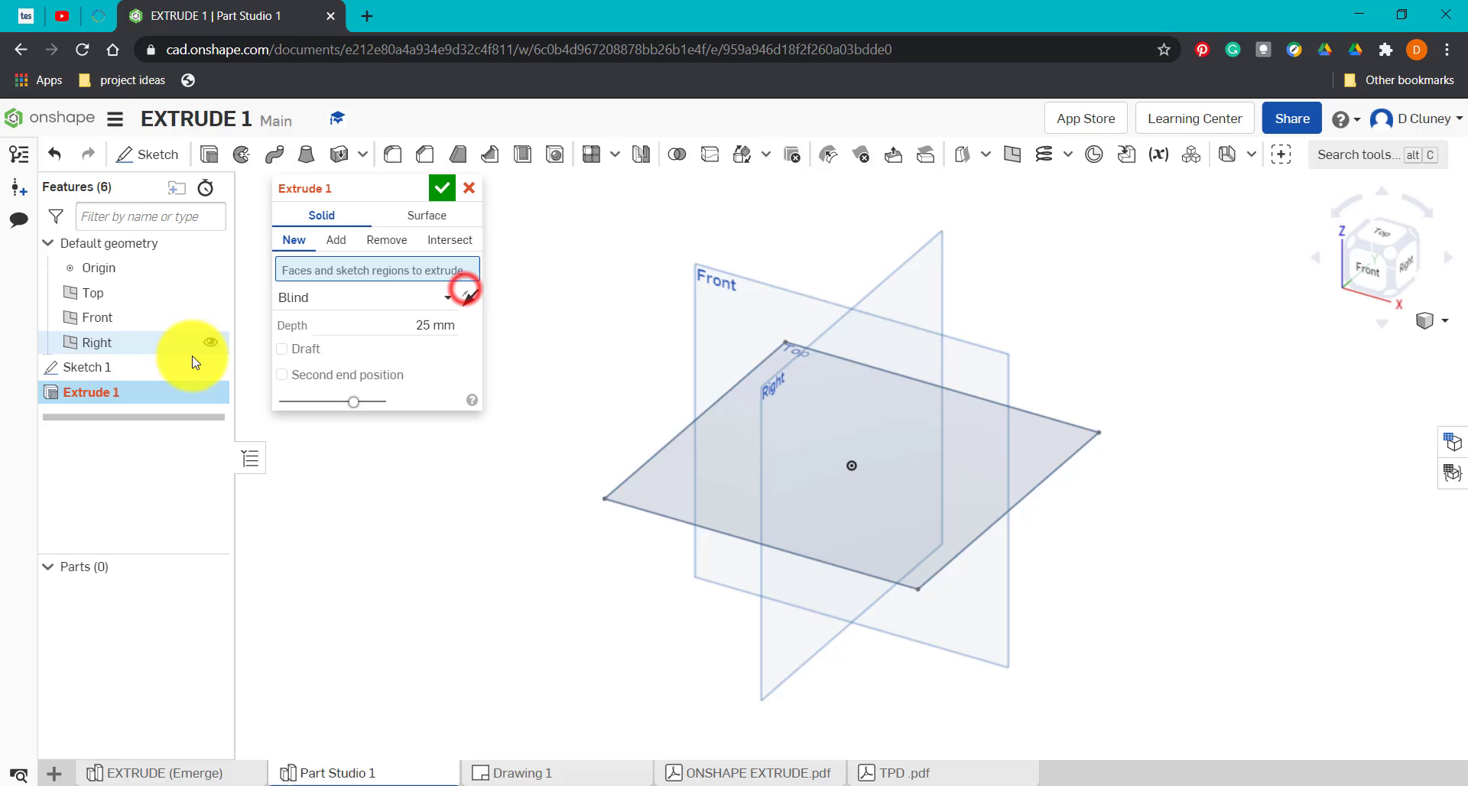
click(83, 367)
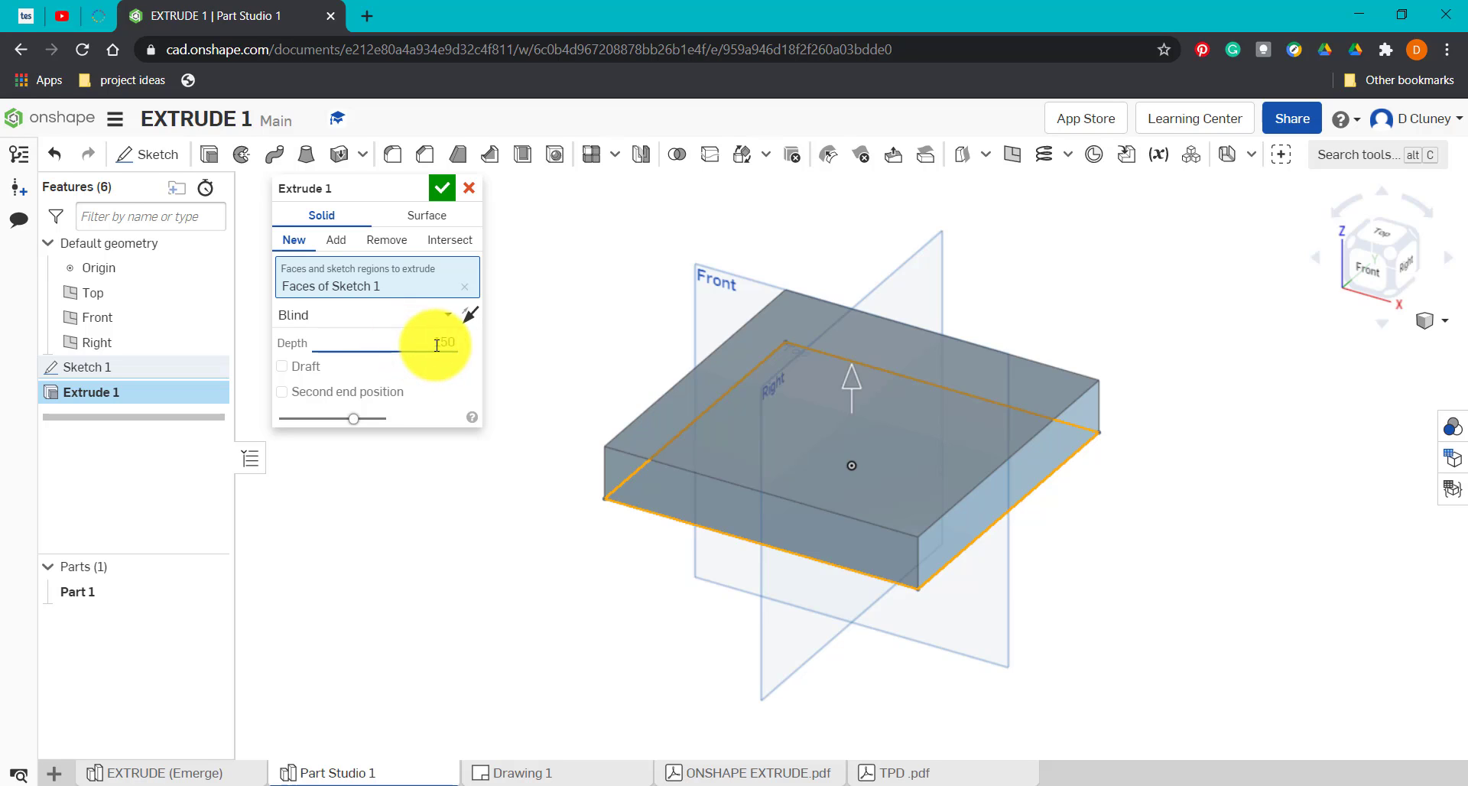
click(616, 375)
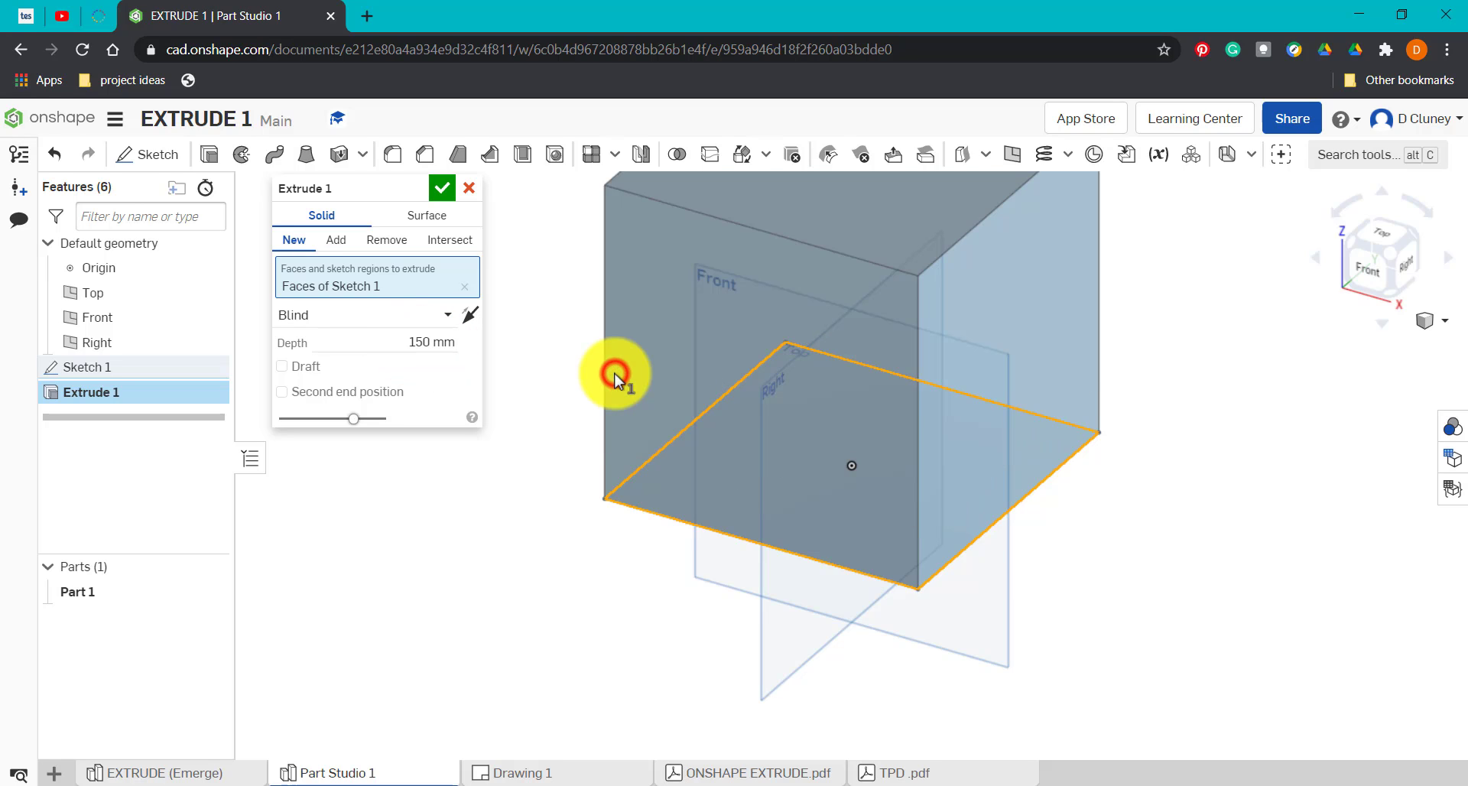
Step: Change the cube extrusion's end type to Symmetric about the Top plane and accept the feature
click(1374, 287)
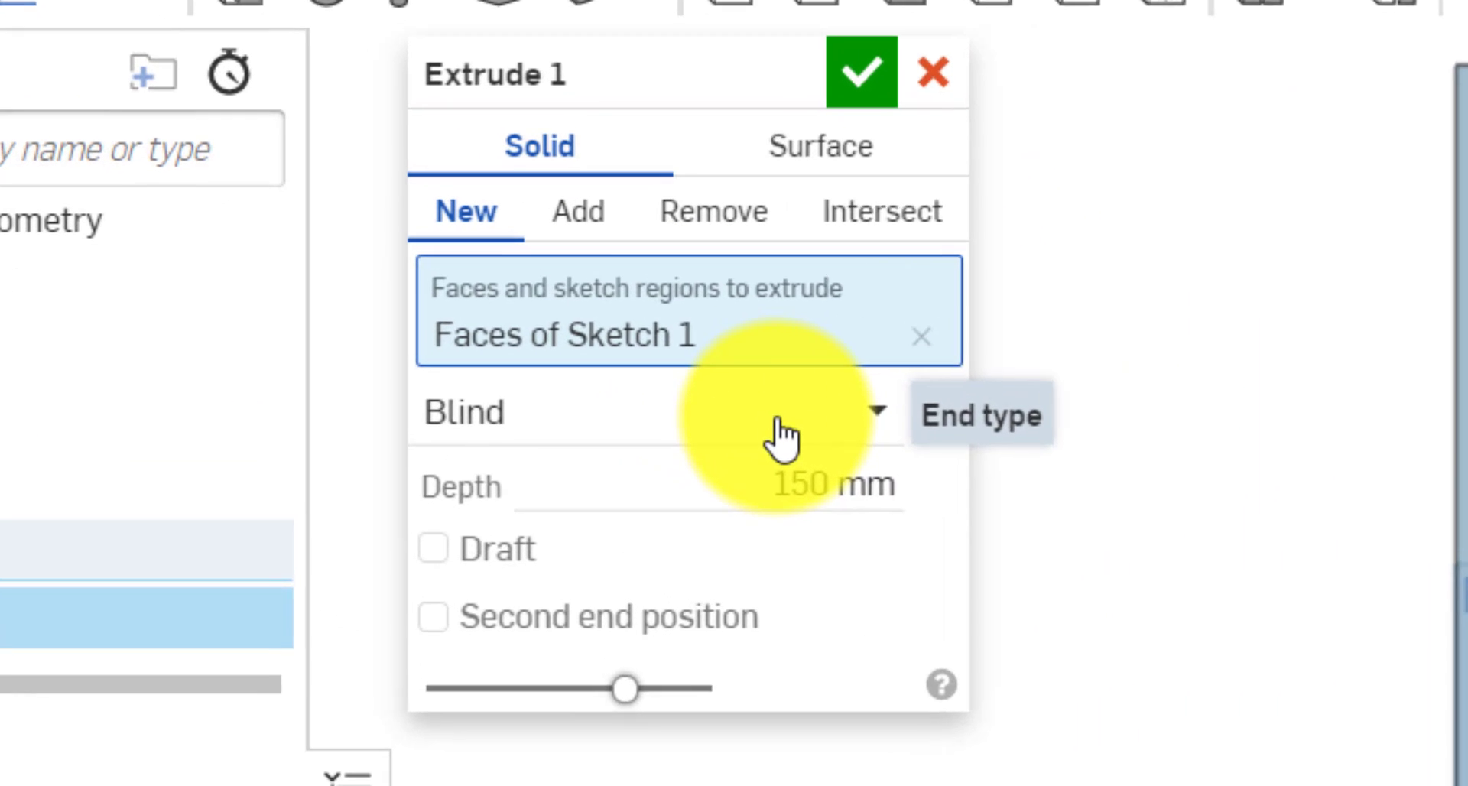
click(412, 323)
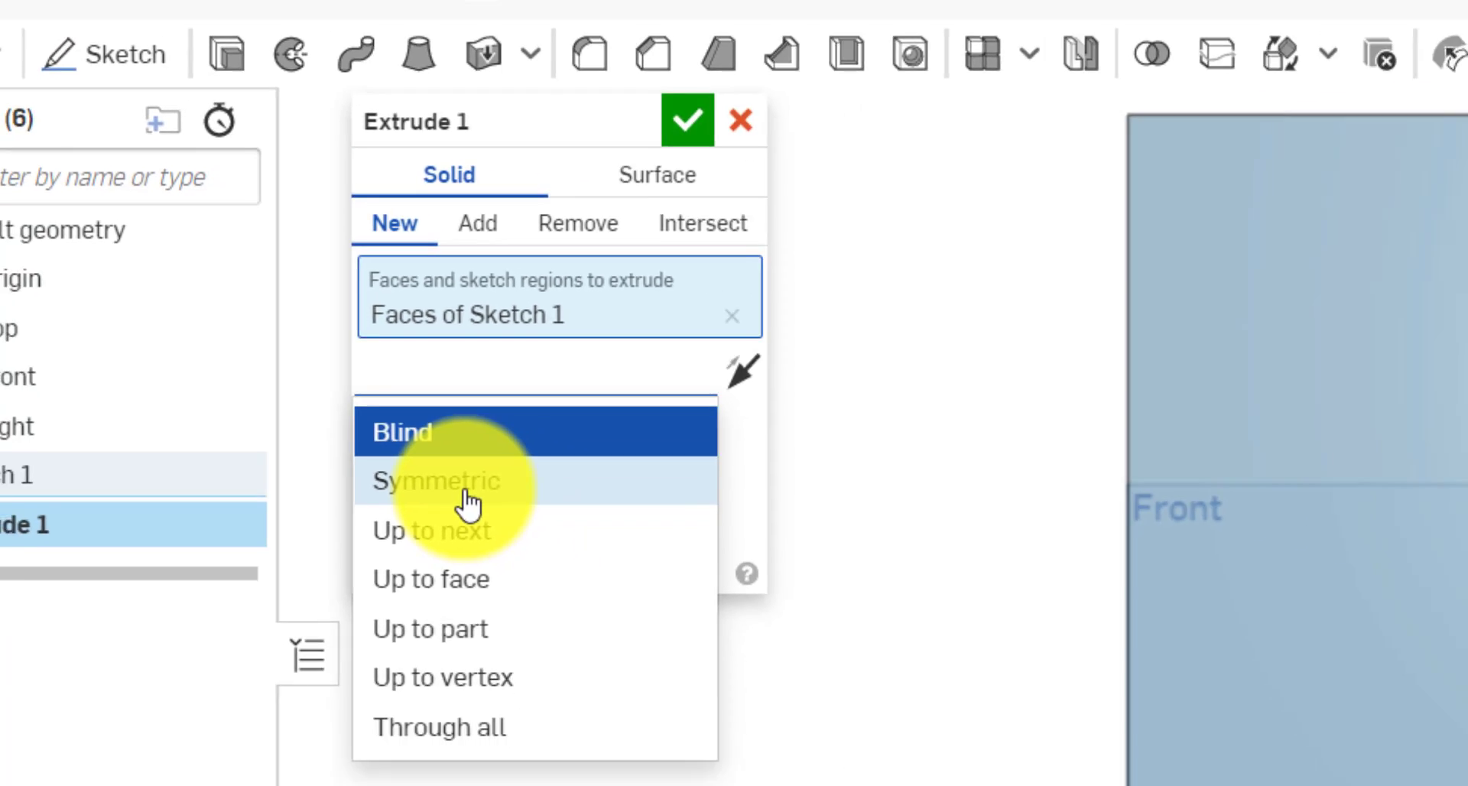
click(569, 585)
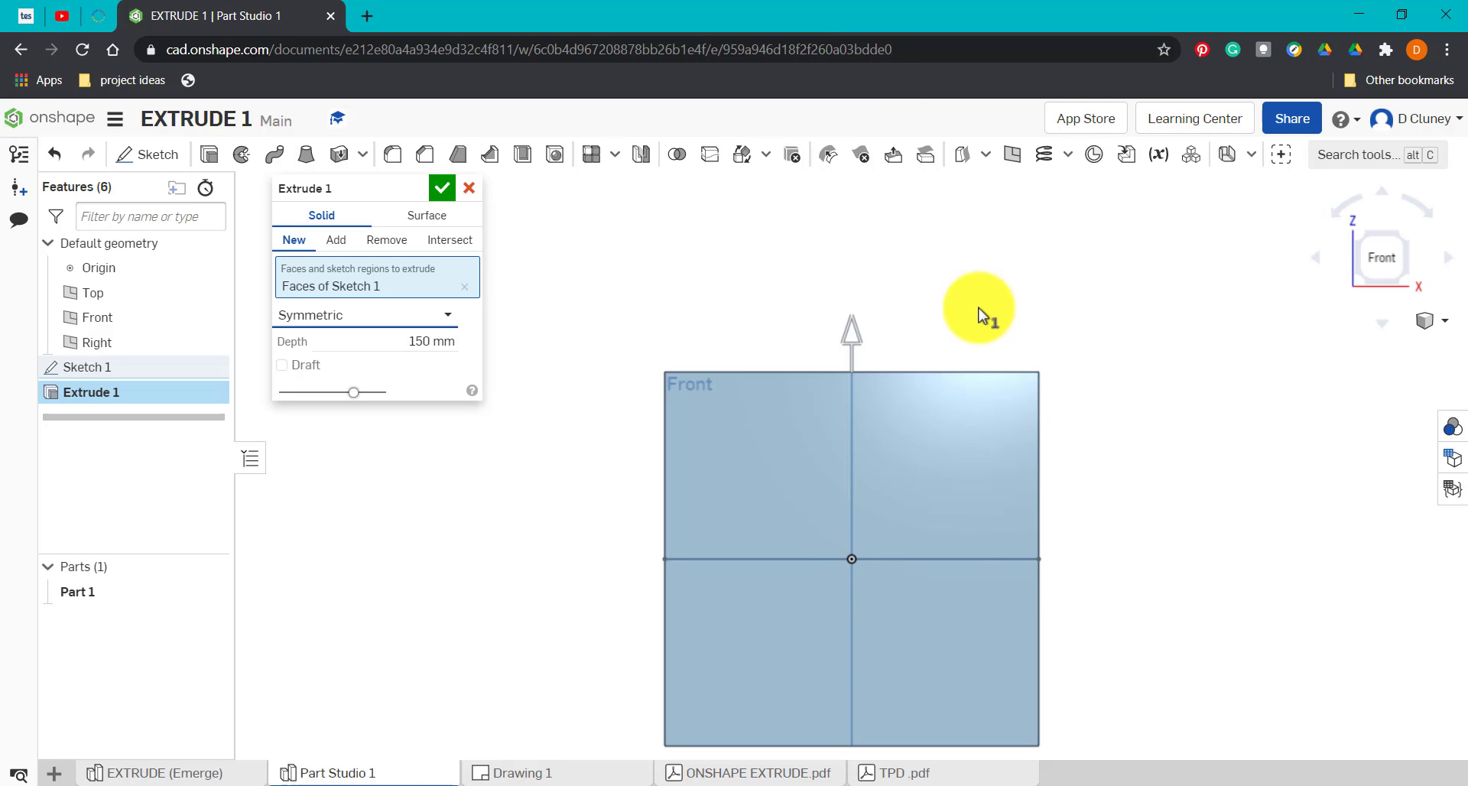
click(1405, 234)
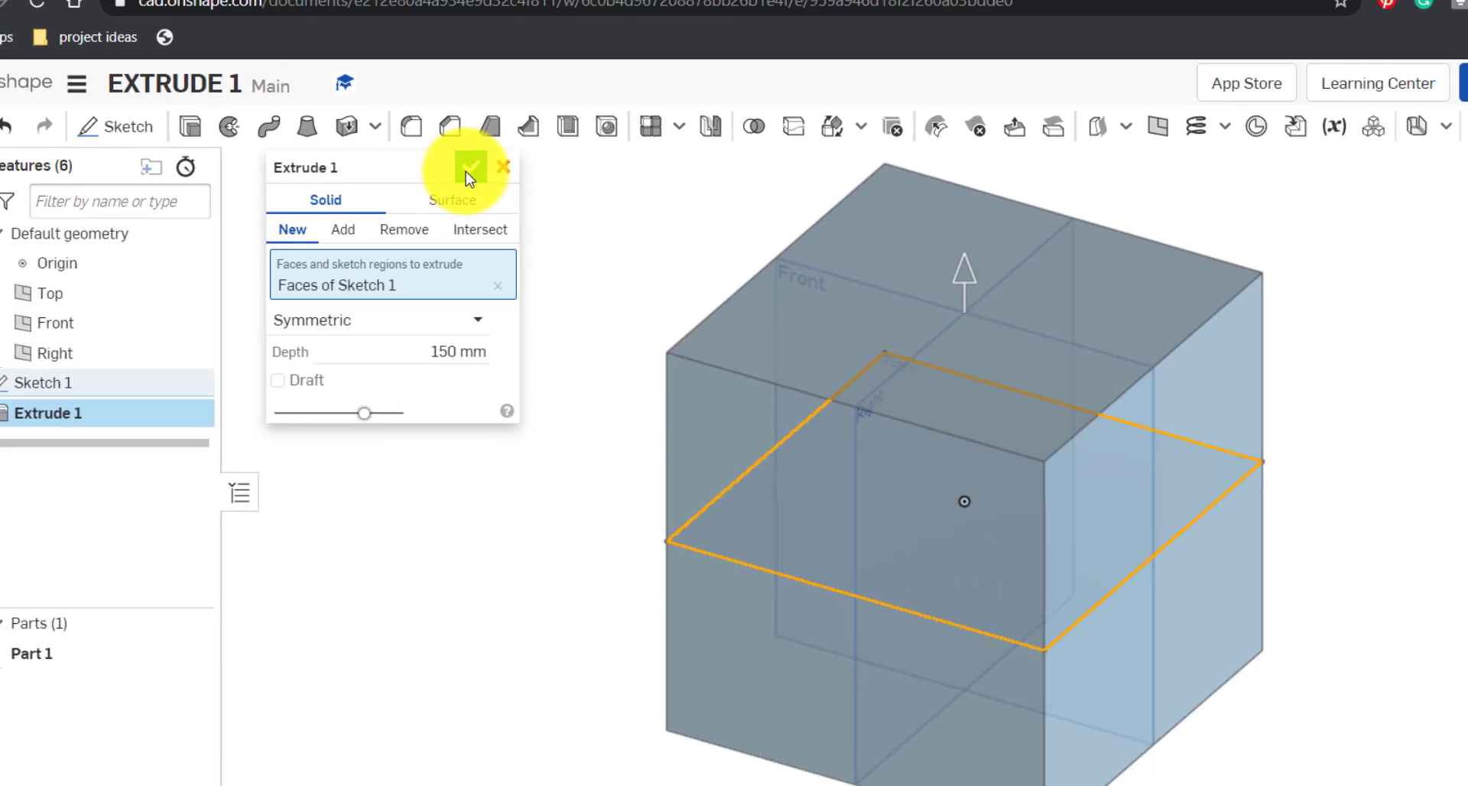
click(469, 170)
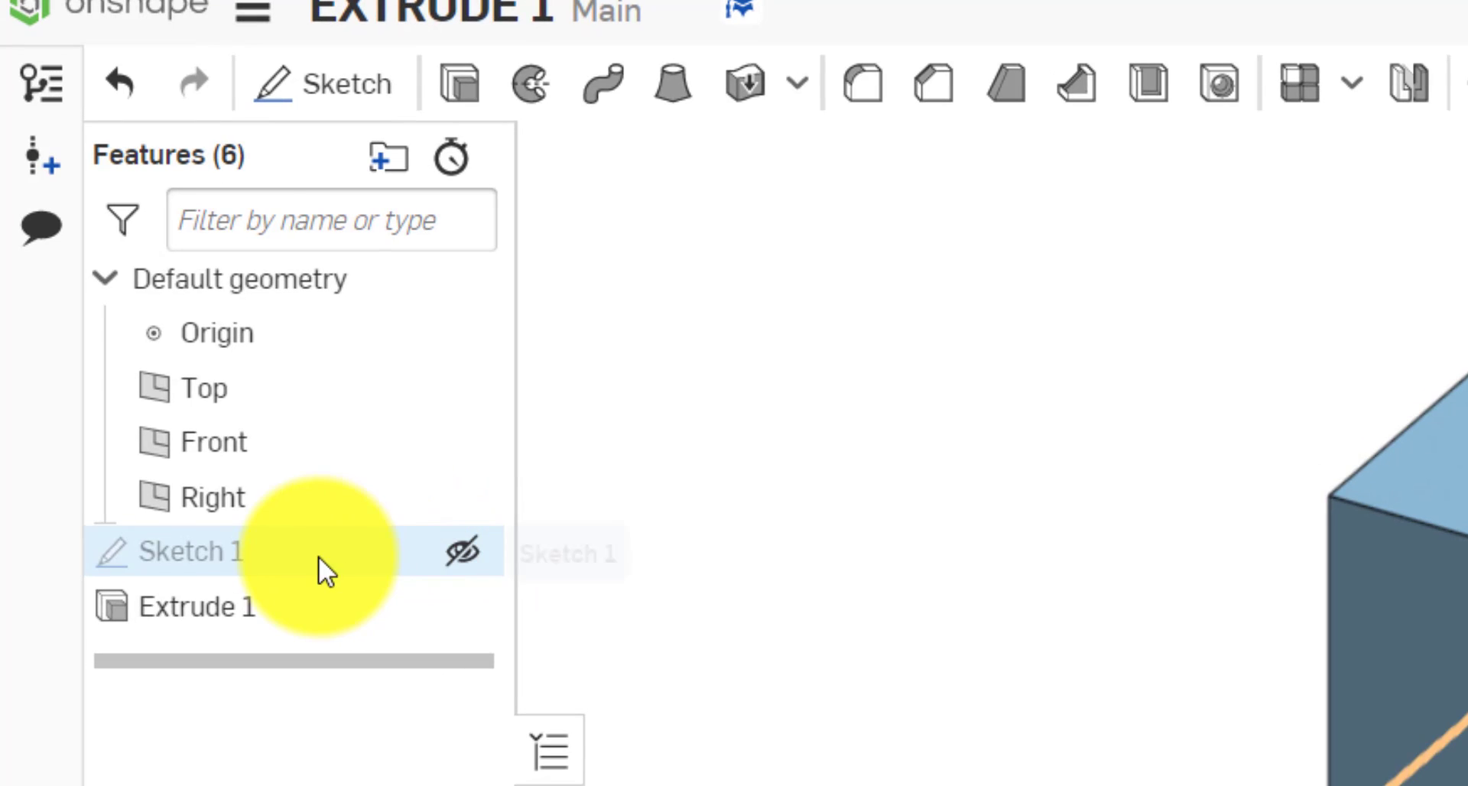
Step: Reopen Sketch 1 for editing, view its dimensions from the top, and close the sketch
right_click(220, 575)
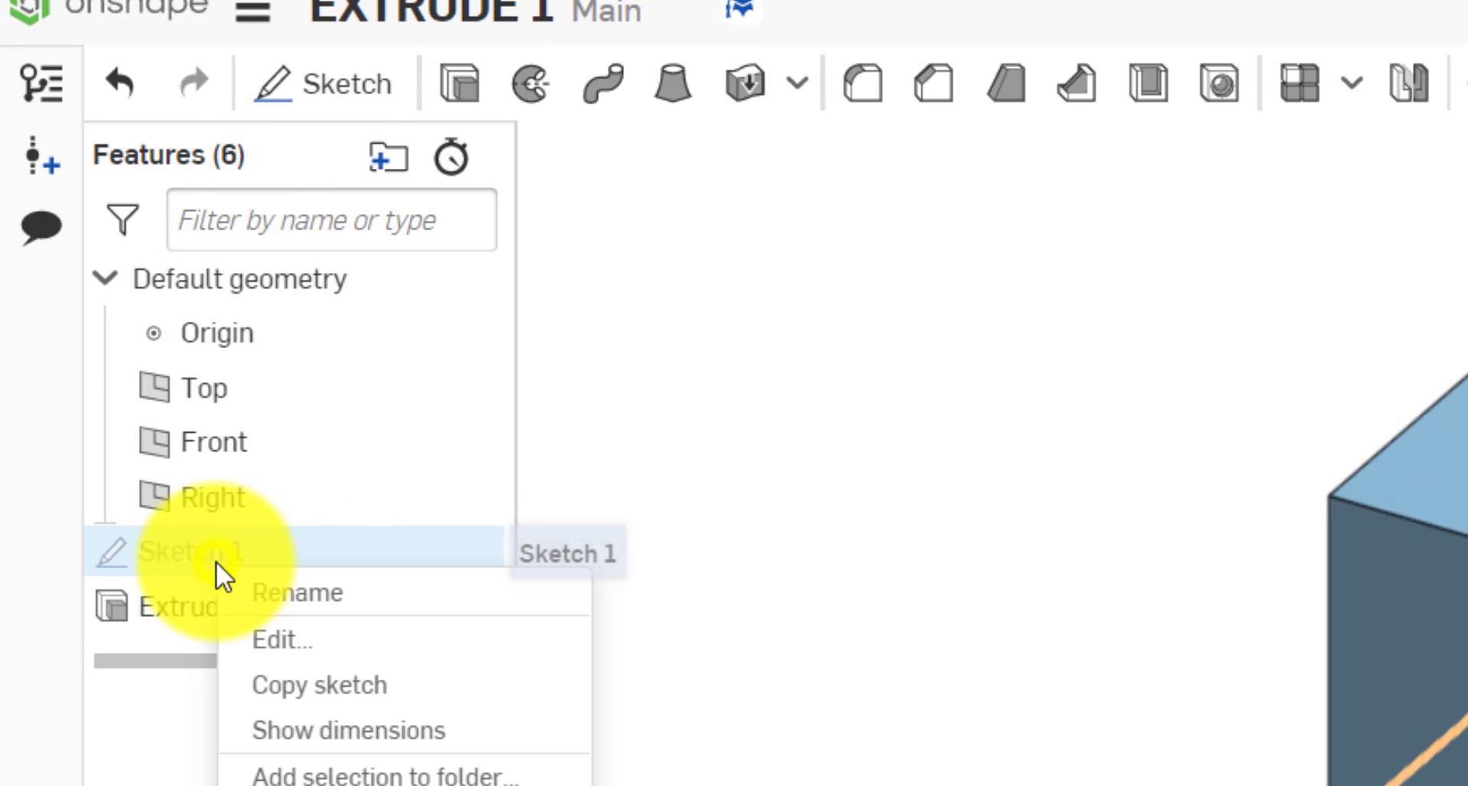
click(279, 656)
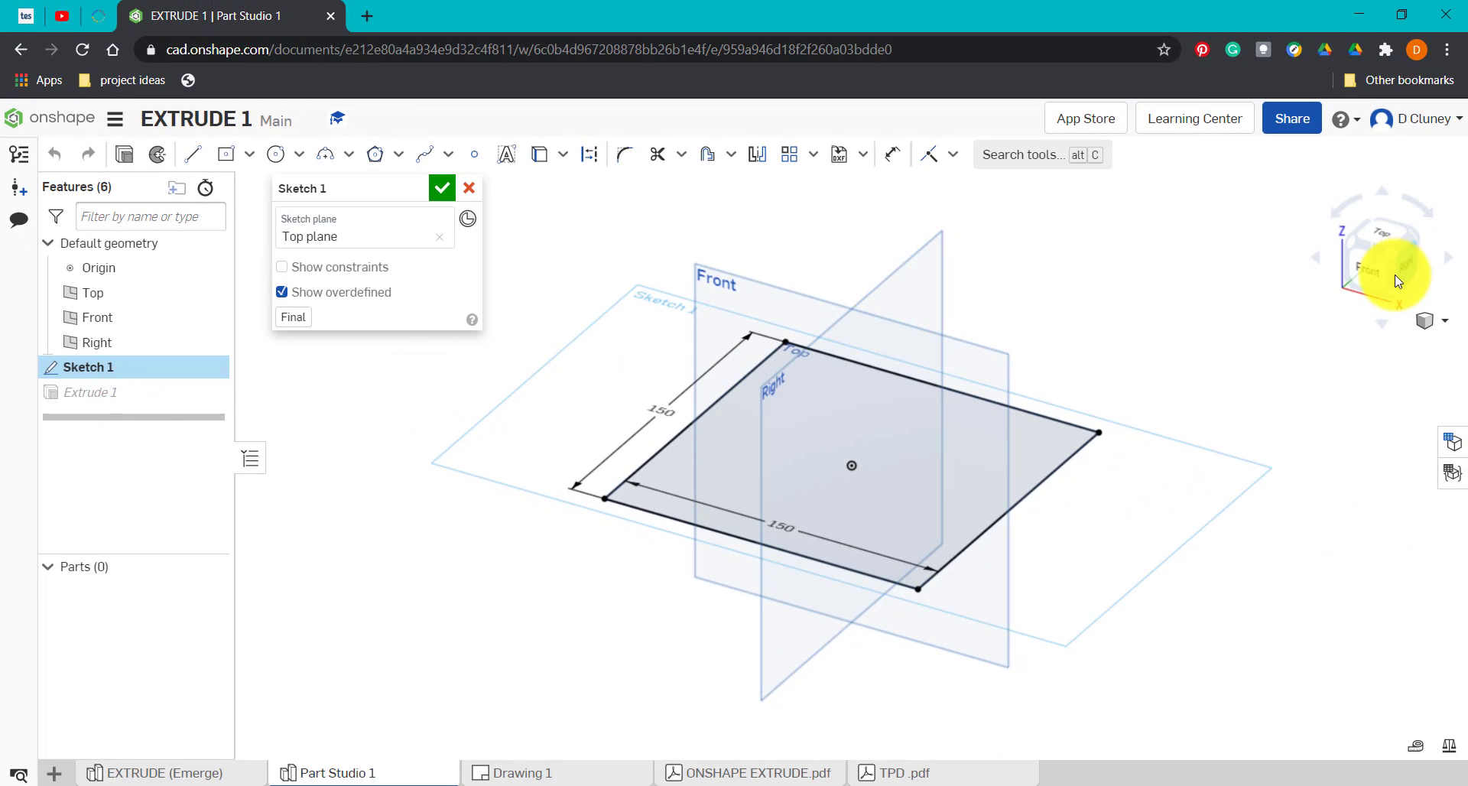
click(1377, 236)
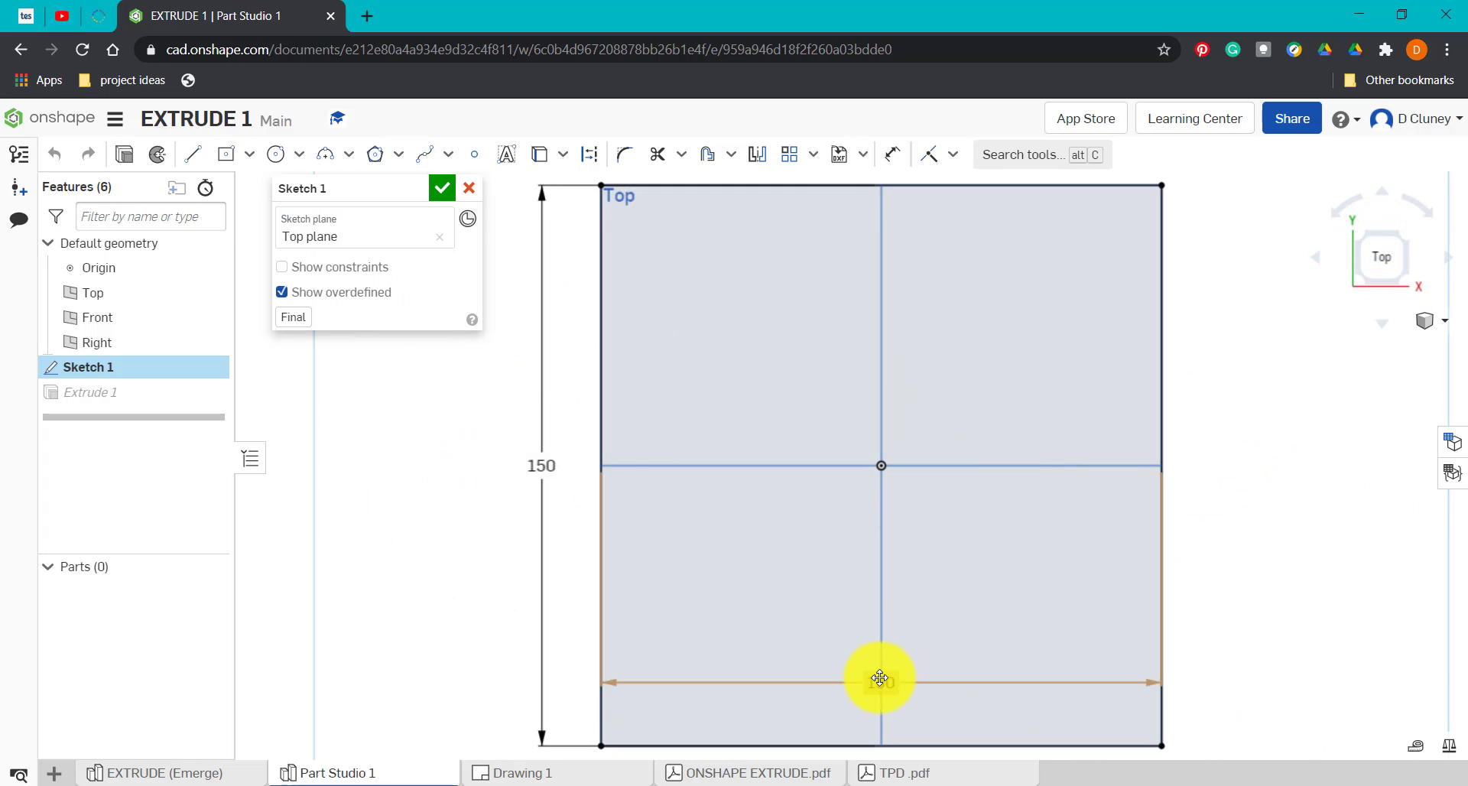
click(448, 190)
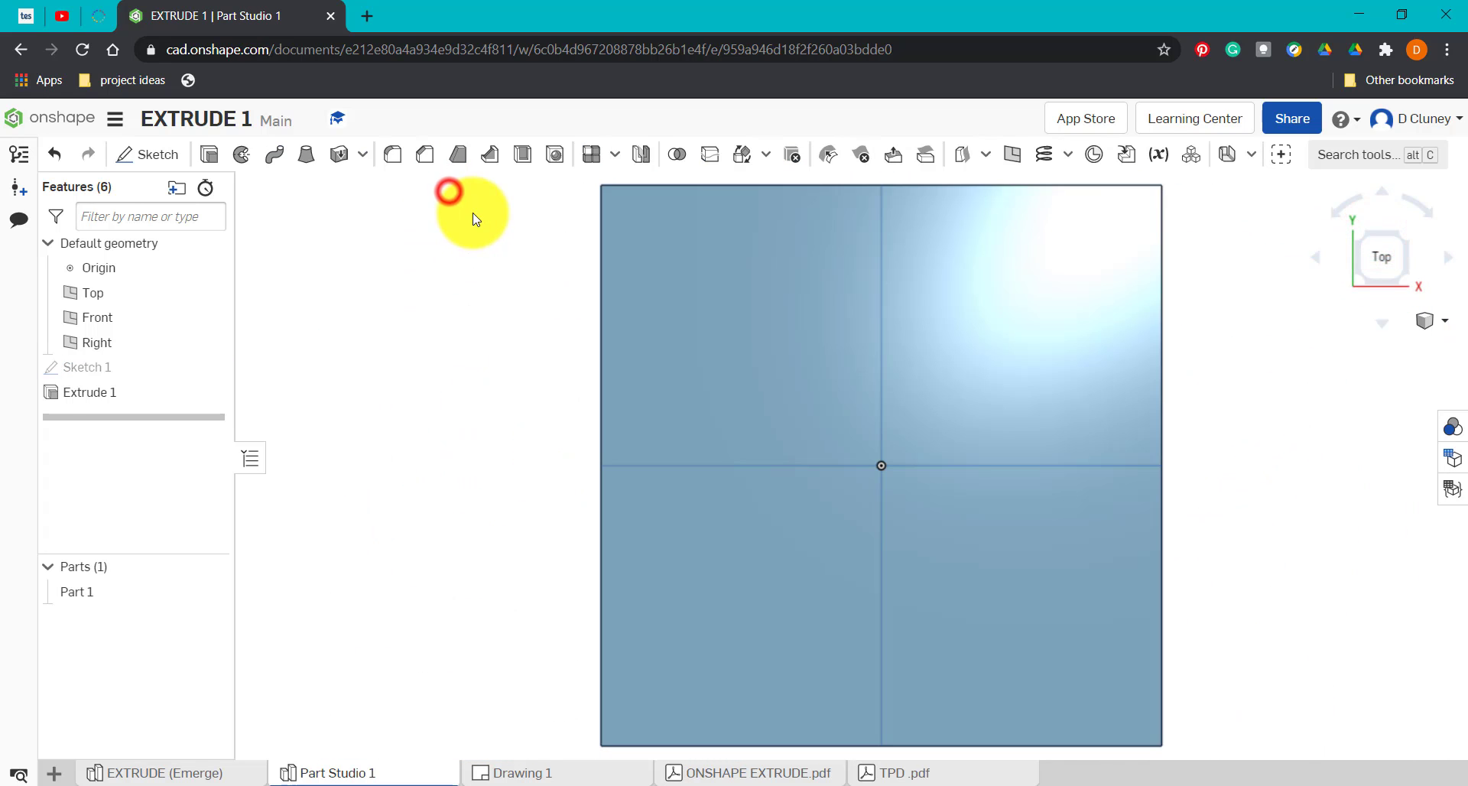
Step: Reopen Extrude 1, try a freehand depth of about 146 mm, and discard the edit
click(1365, 243)
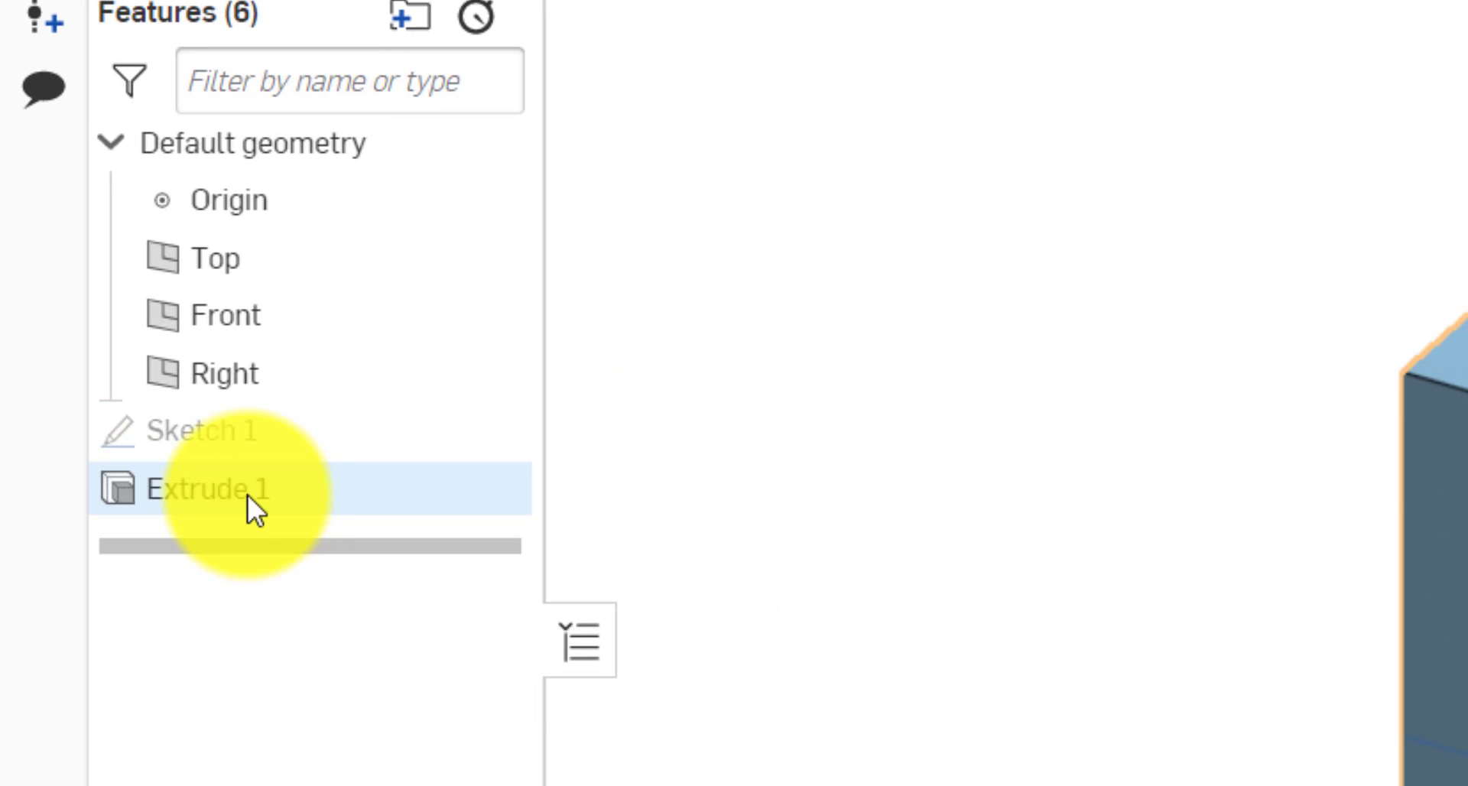
right_click(247, 493)
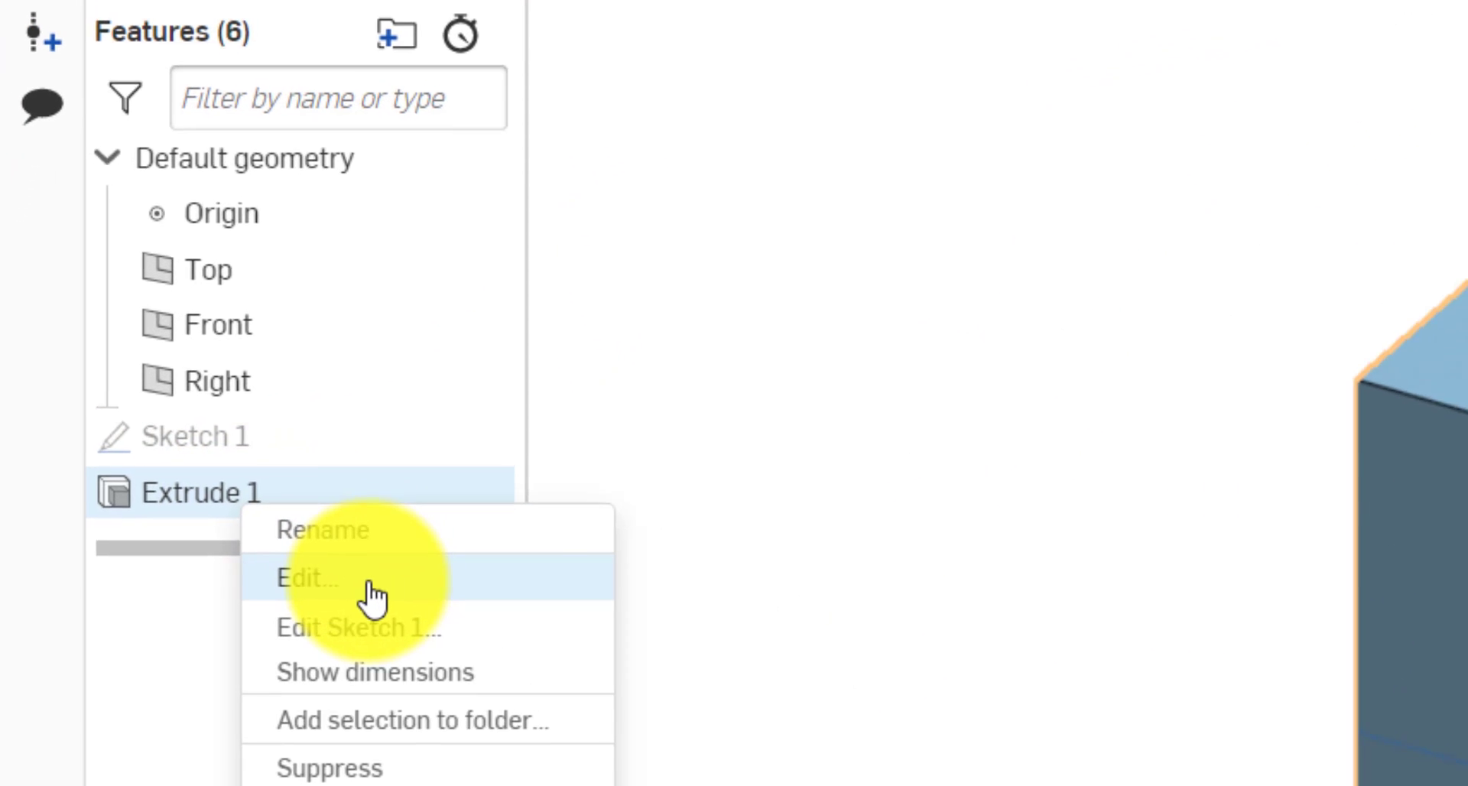
click(374, 597)
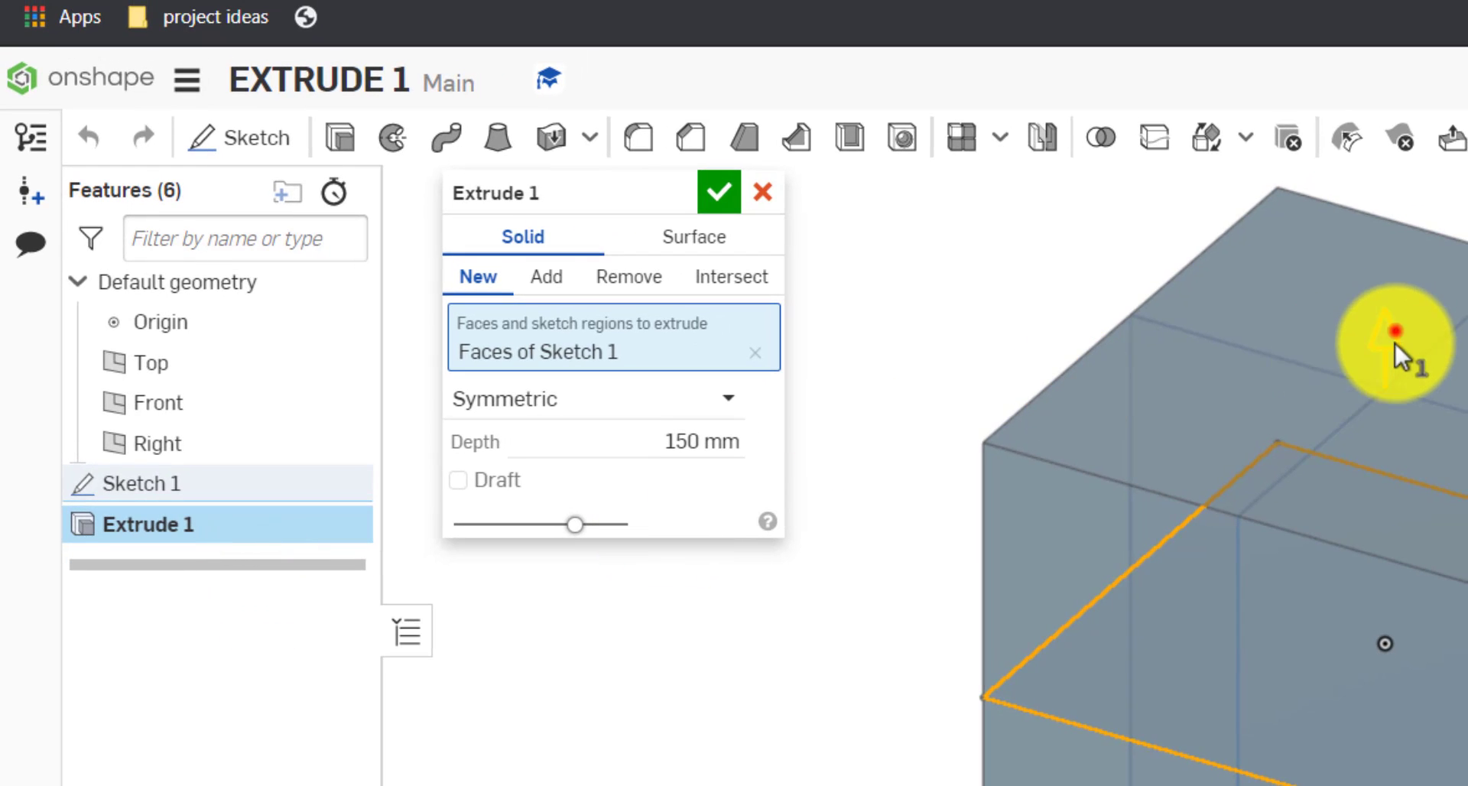
drag(1396, 342, 802, 423)
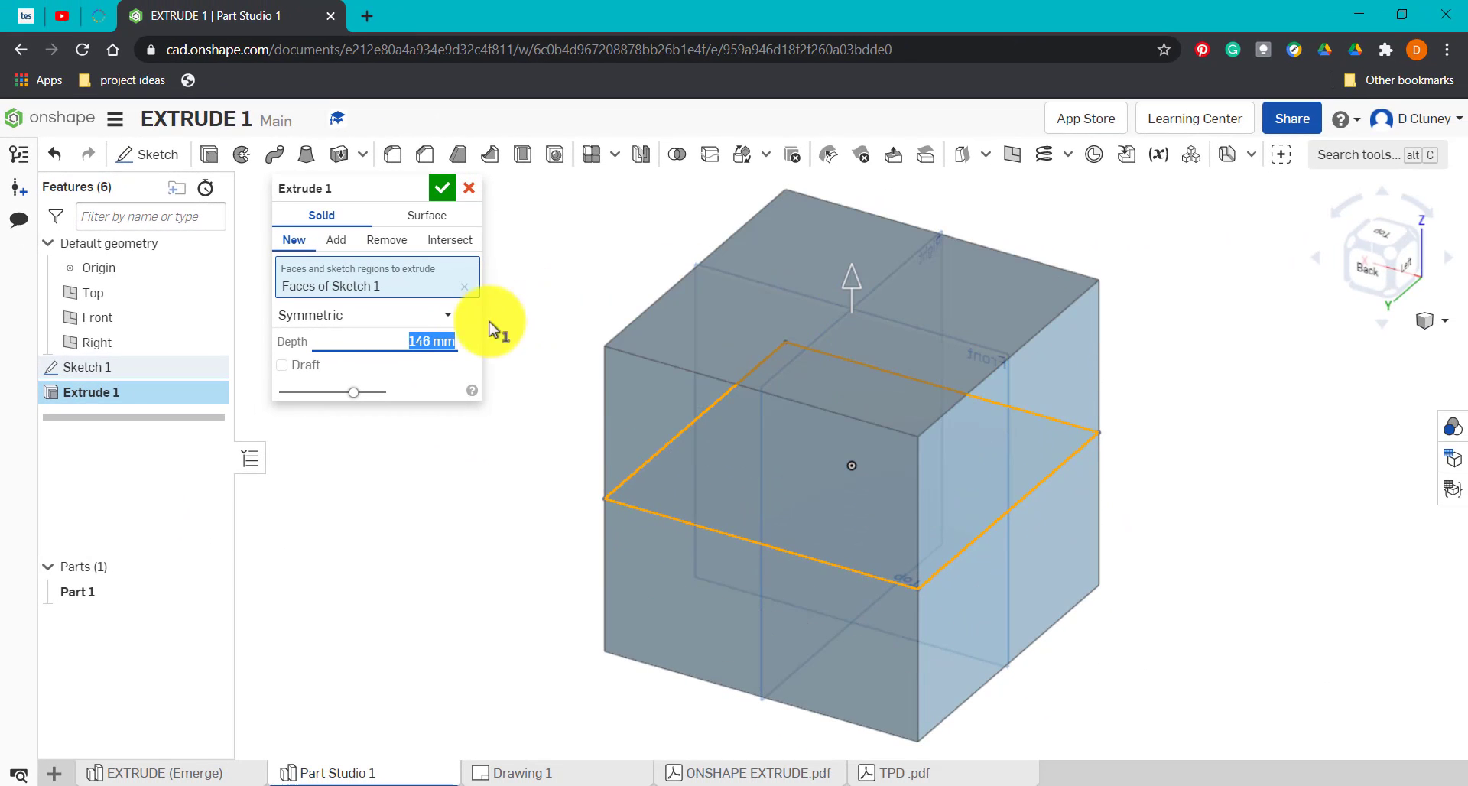
click(470, 189)
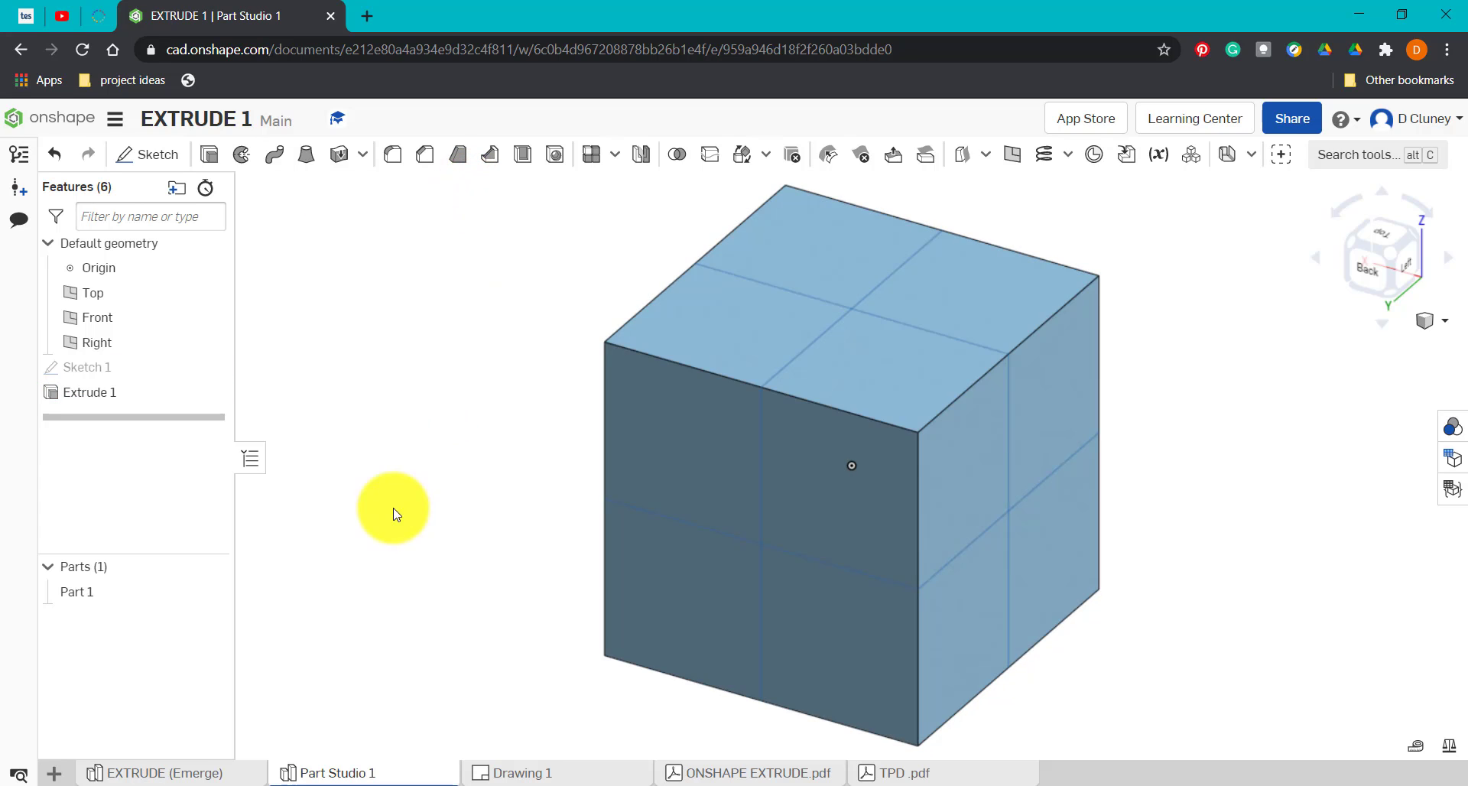
Step: Examine the through hole's diameter and centre position in Drawing 1, and return to Part Studio 1
click(560, 773)
scroll(599, 520, down, 5)
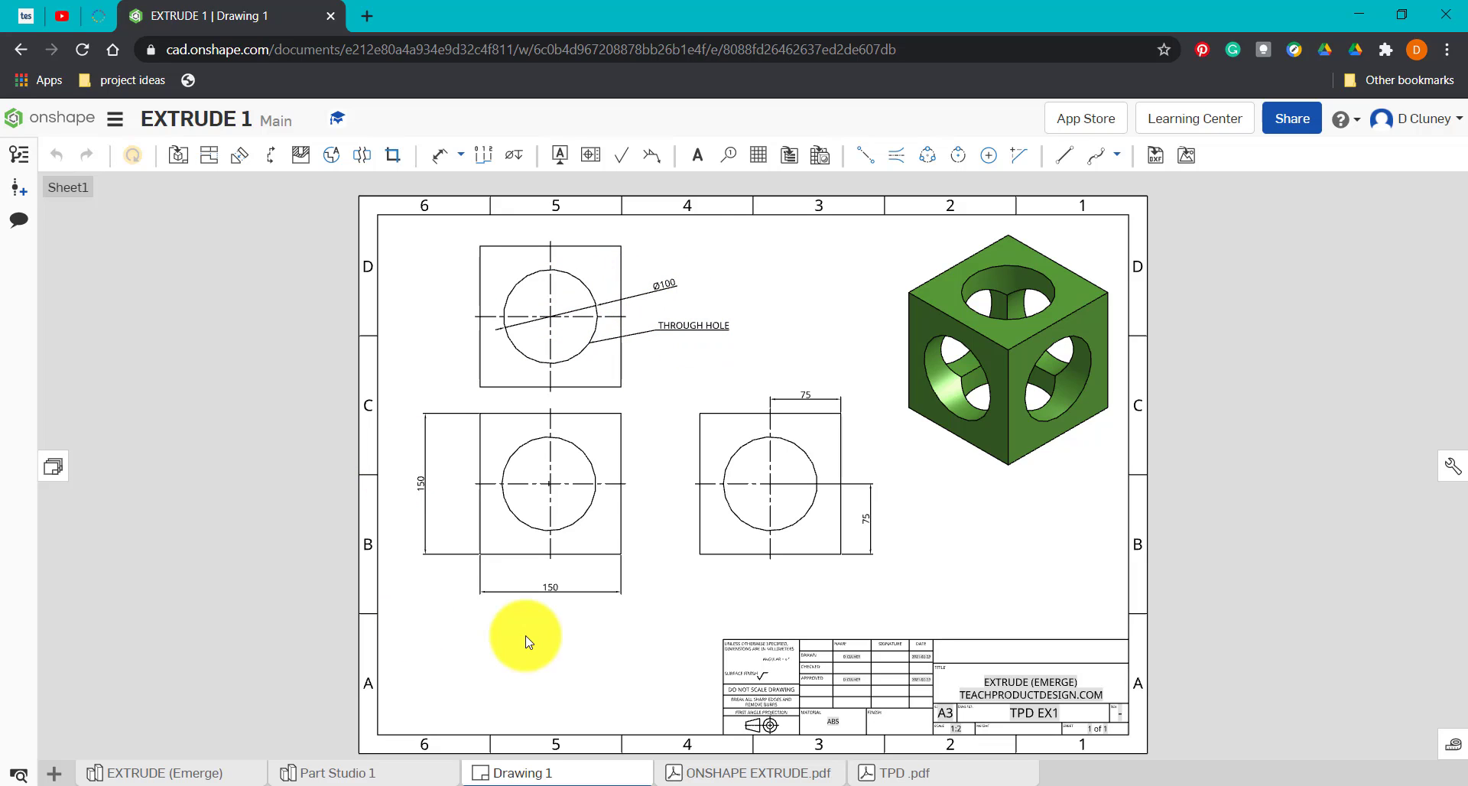
click(384, 774)
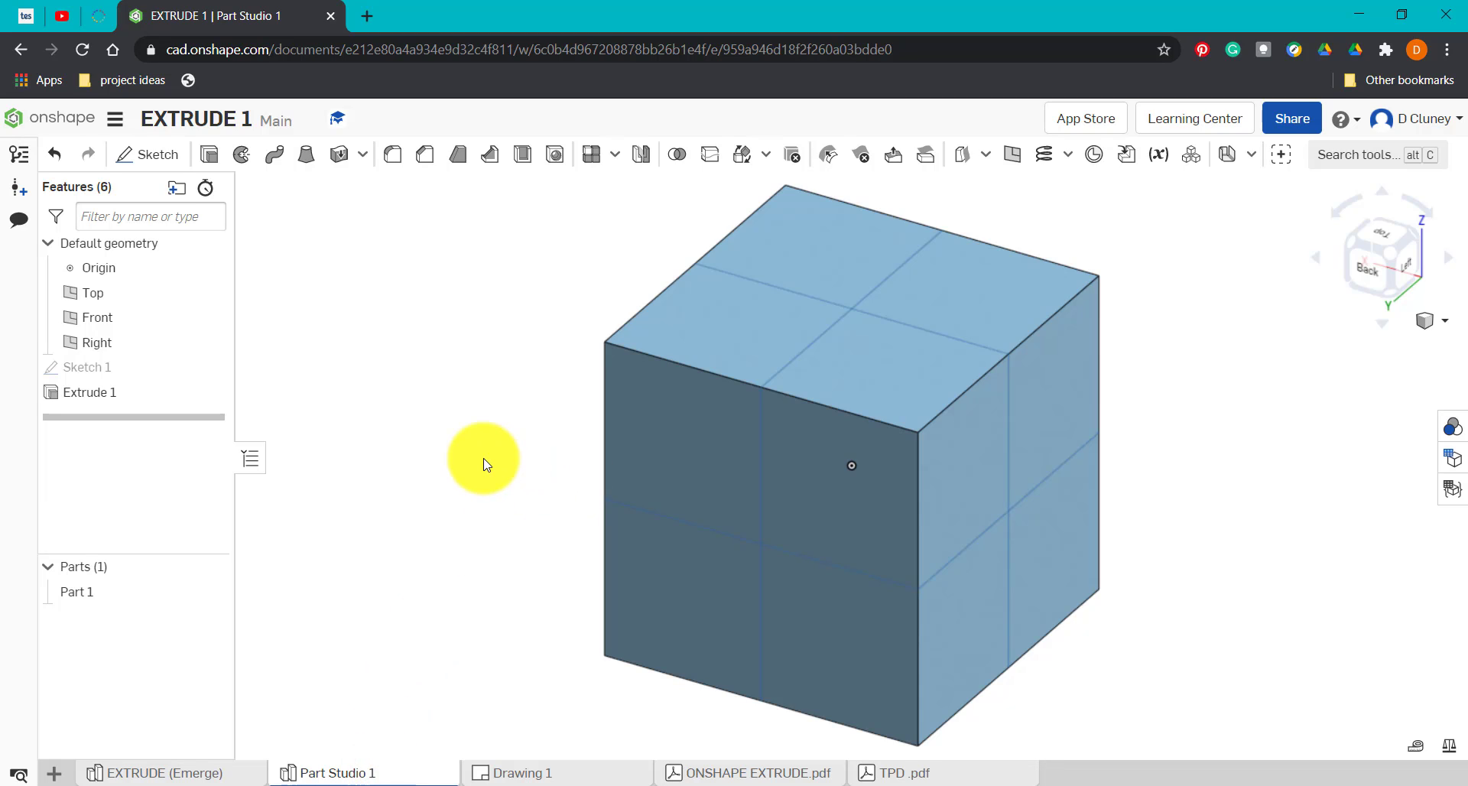
Step: Start a sketch on the Front plane and draw a center point circle of 100 mm diameter centred on the origin
click(159, 156)
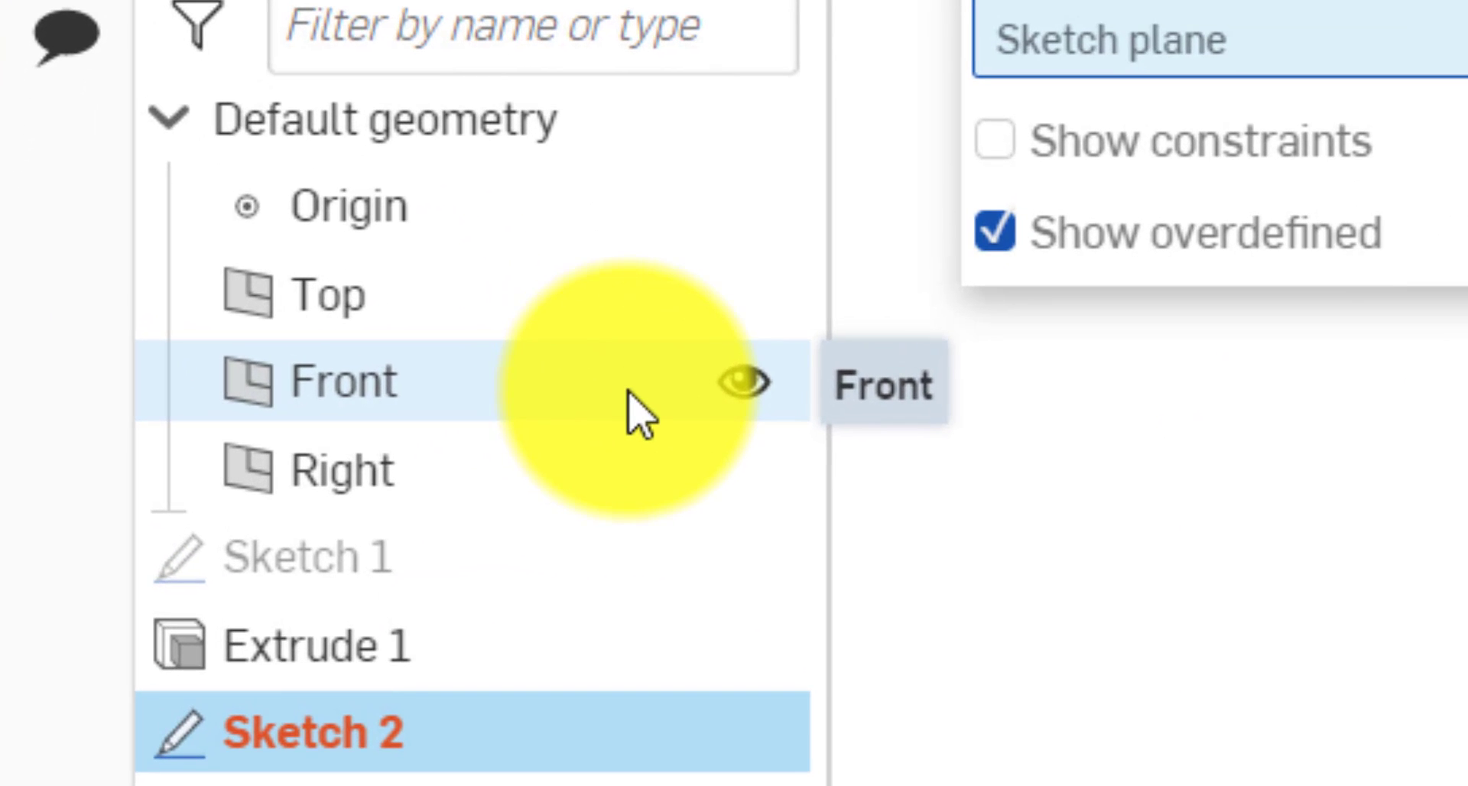
click(639, 409)
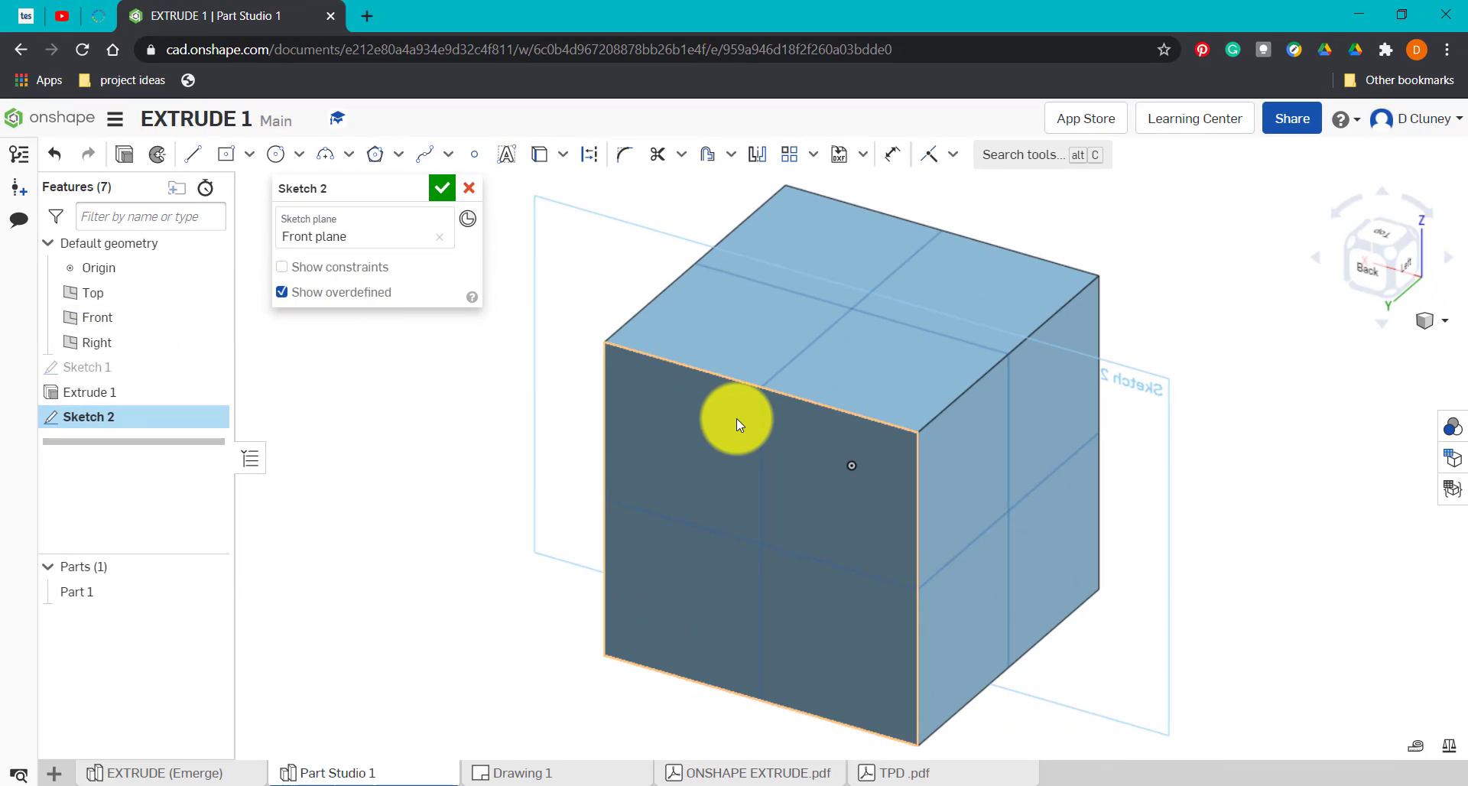
key(n)
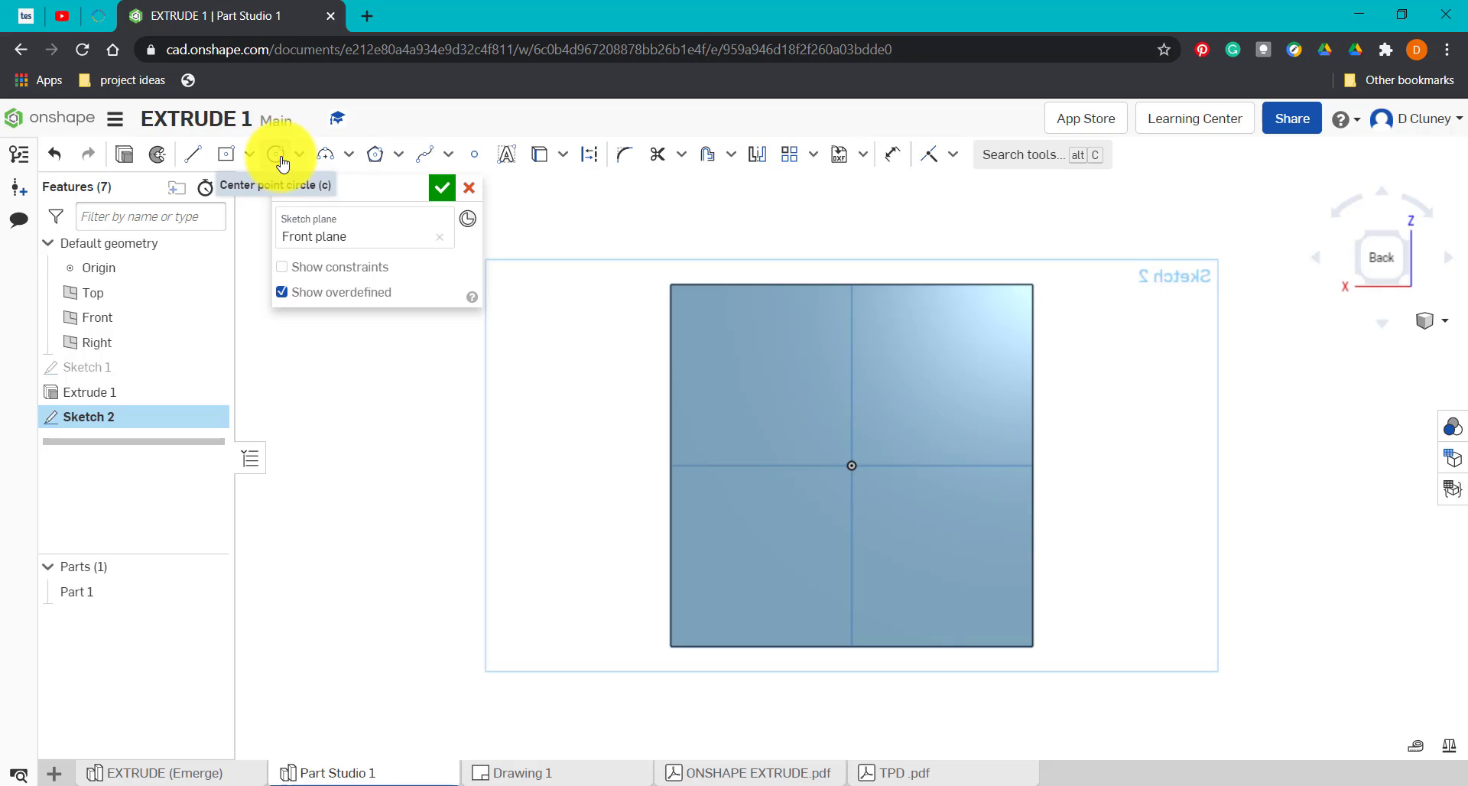
key(c)
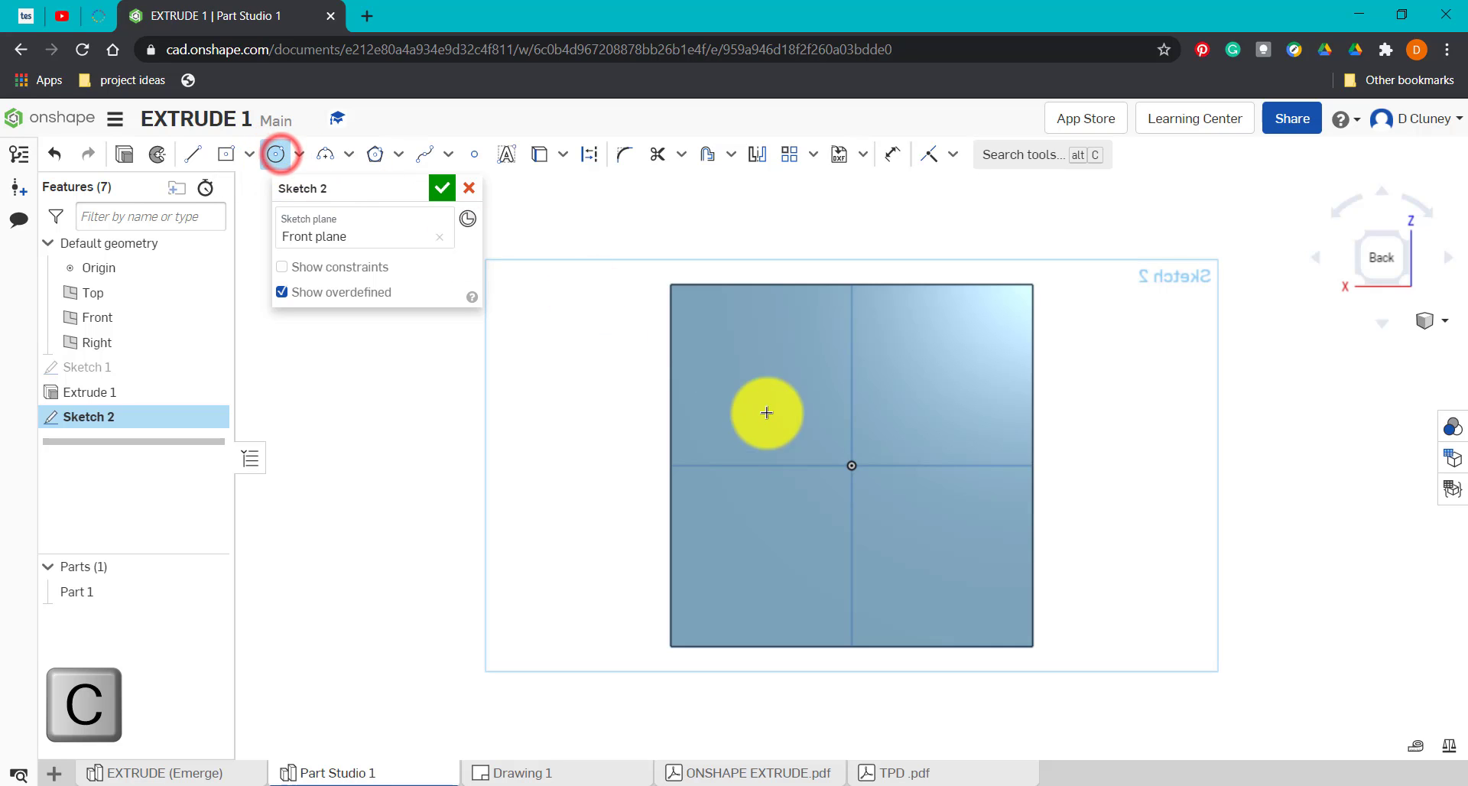
click(853, 463)
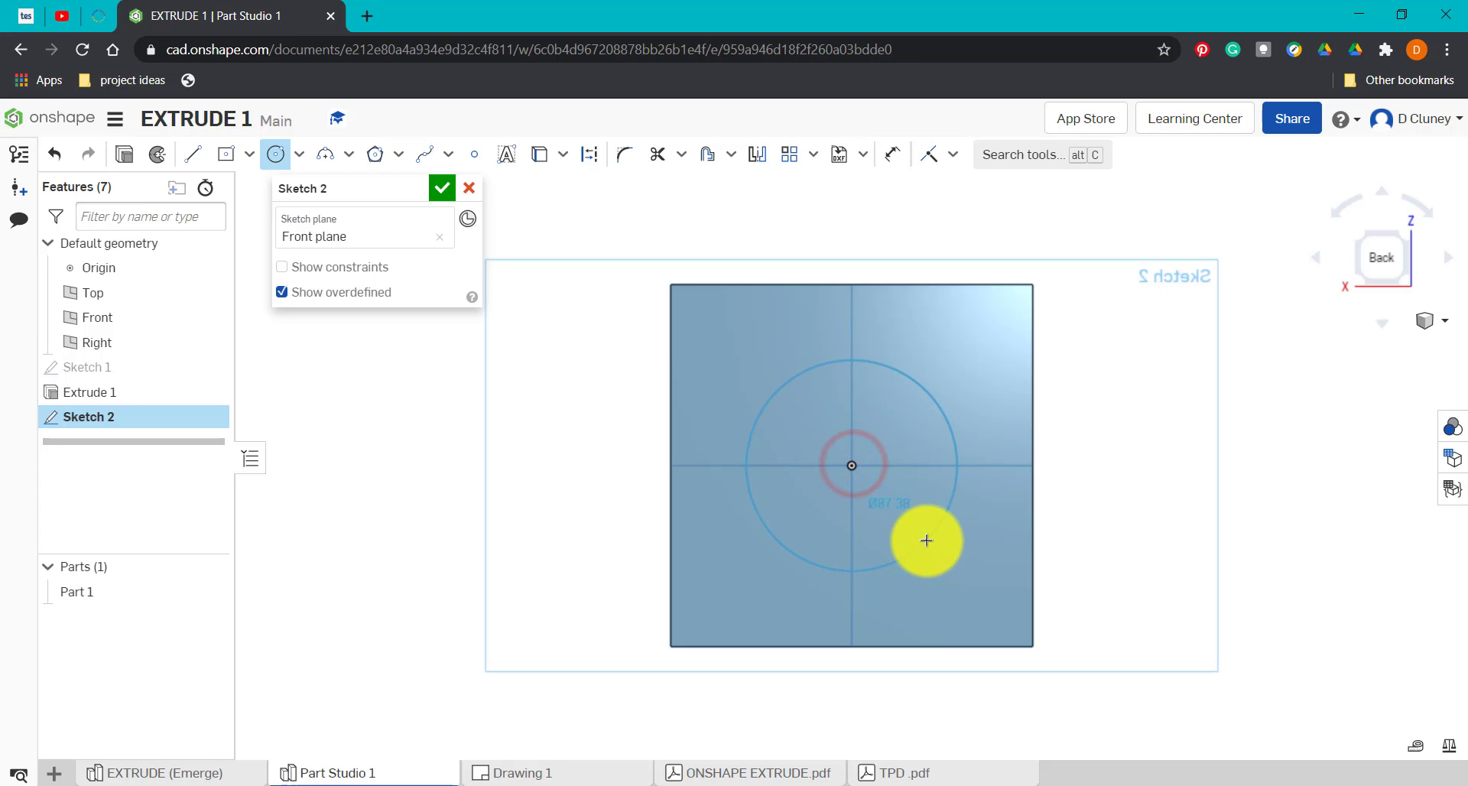
click(955, 582)
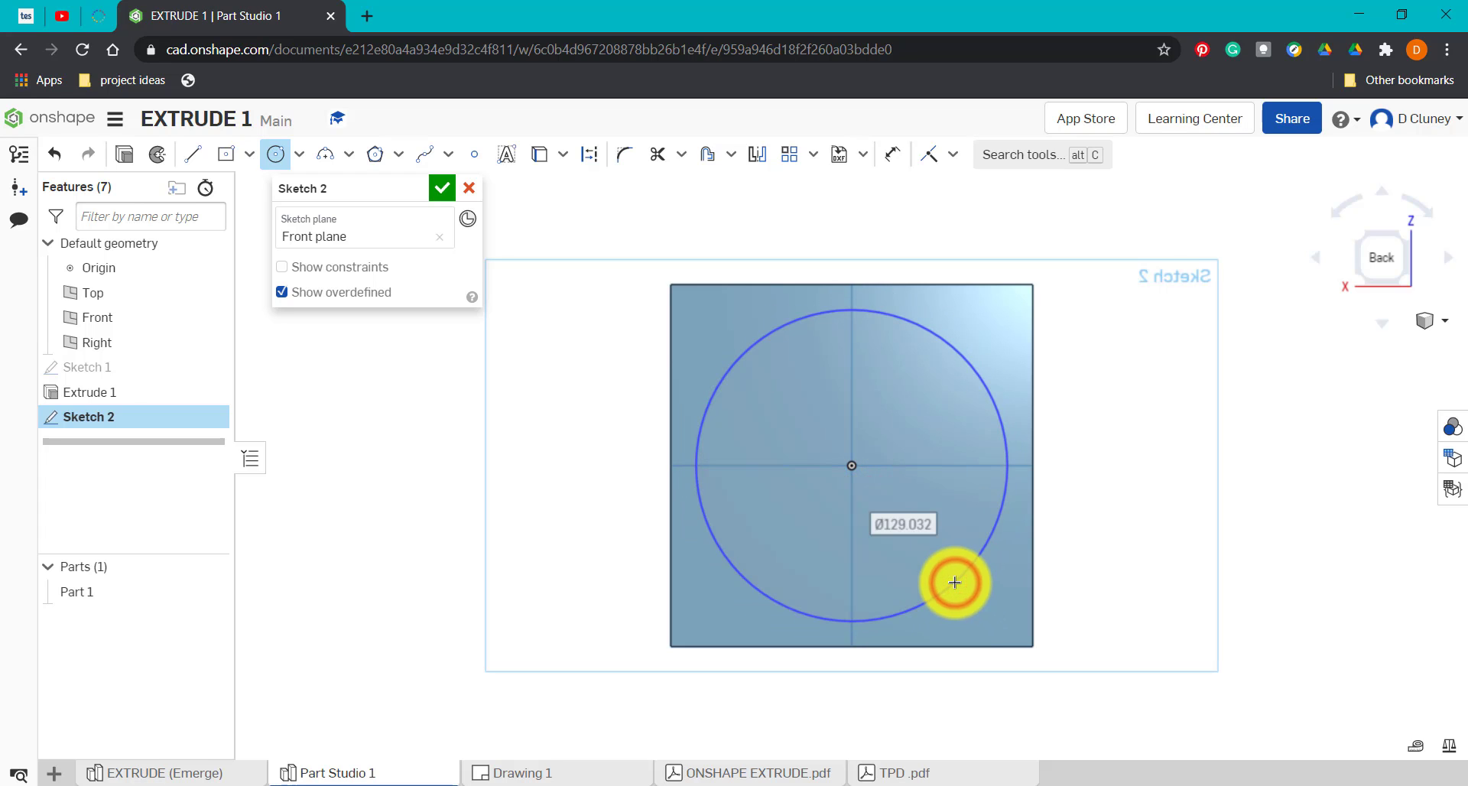
text(100)
key(Return)
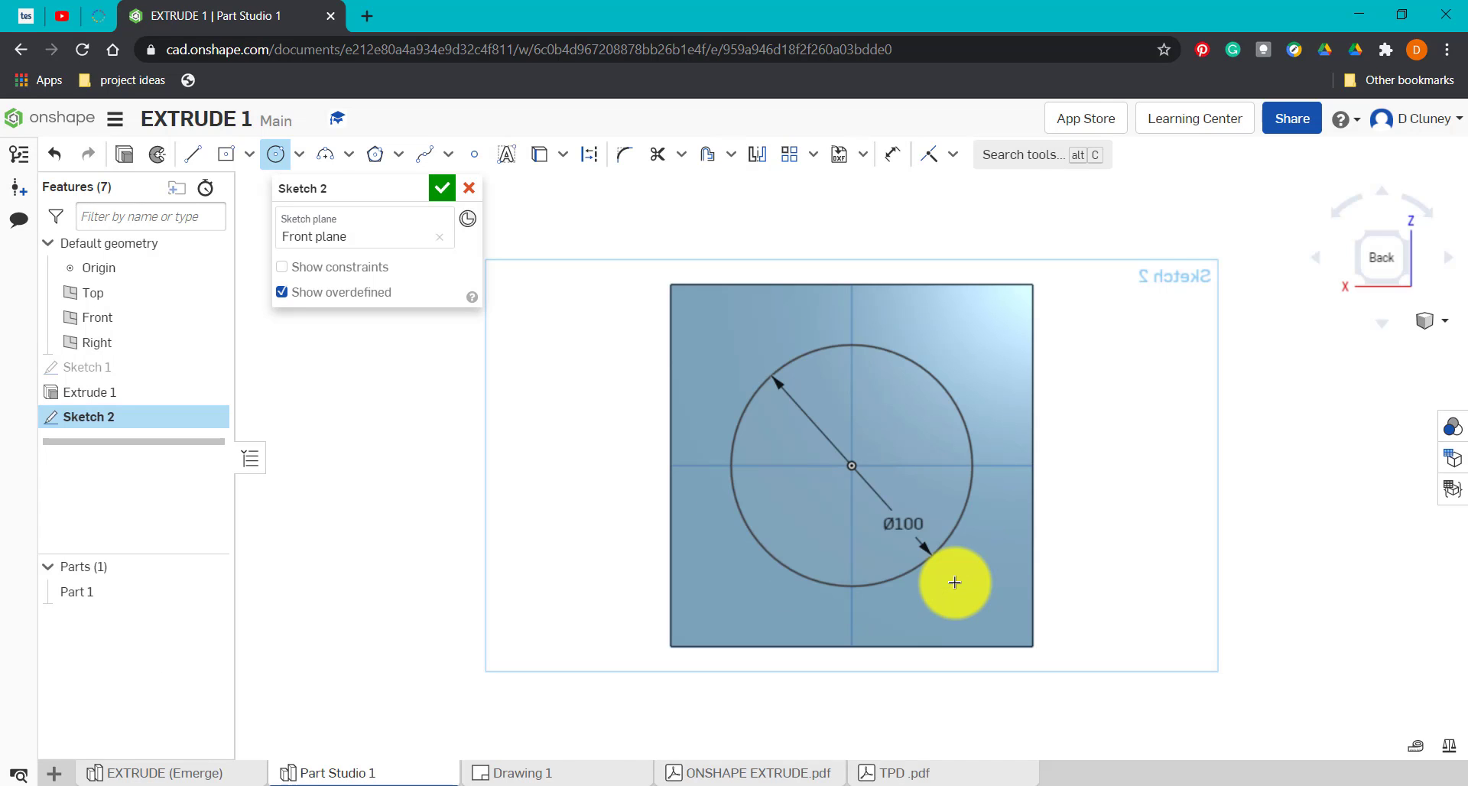
Step: Extrude the 100 mm circle of Sketch 2 as a Remove cut with a blind depth of 75 mm
click(1405, 238)
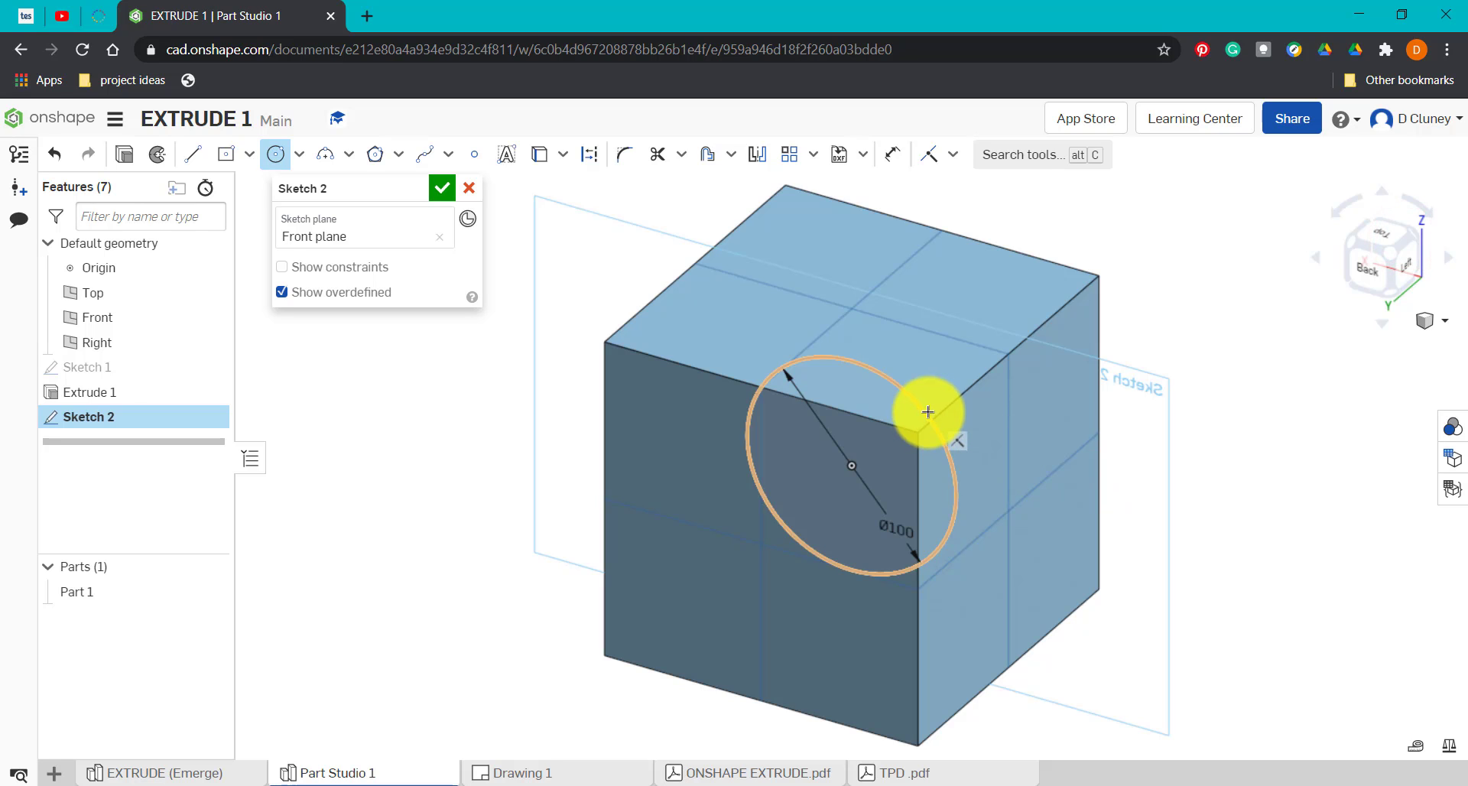
click(130, 159)
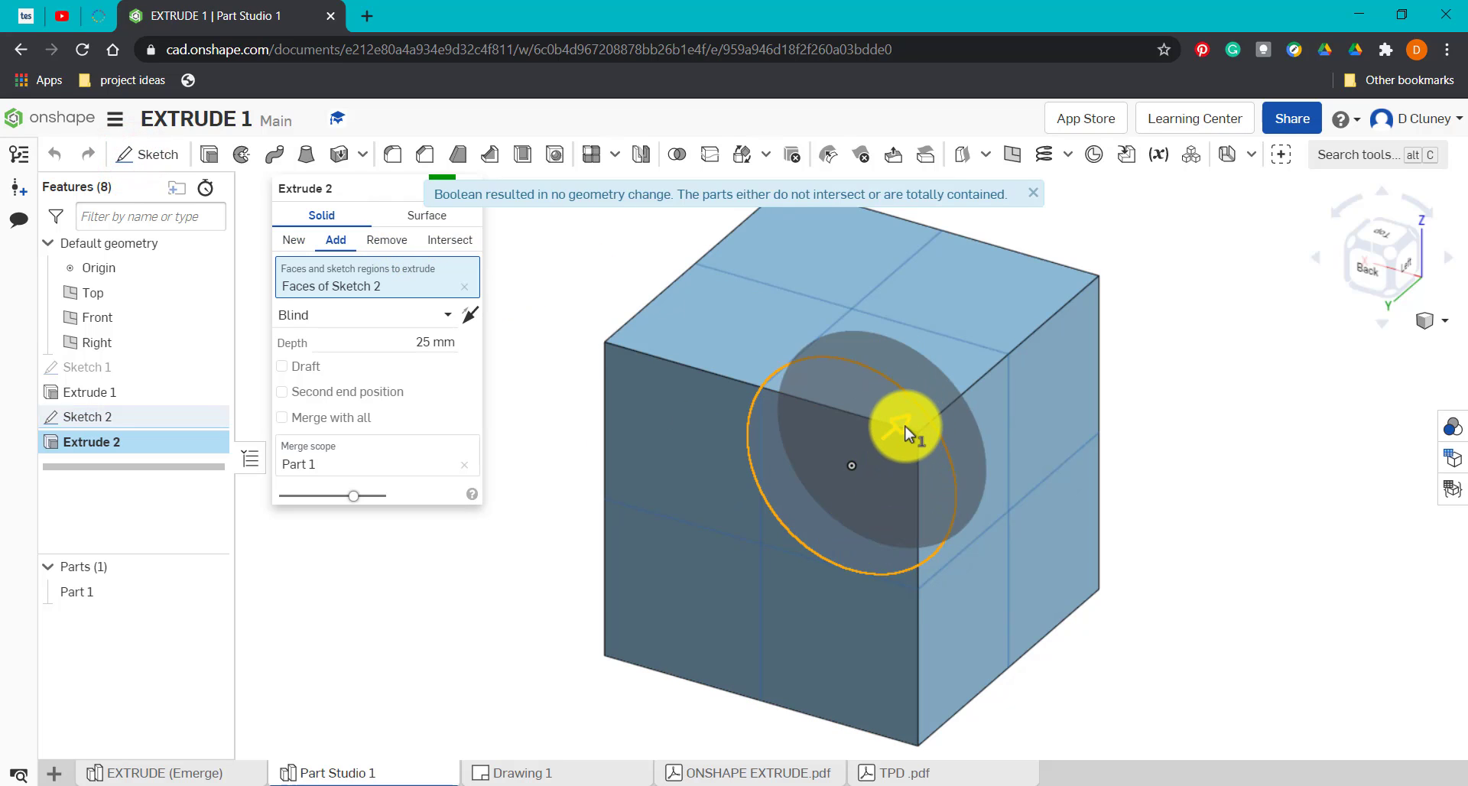
click(390, 244)
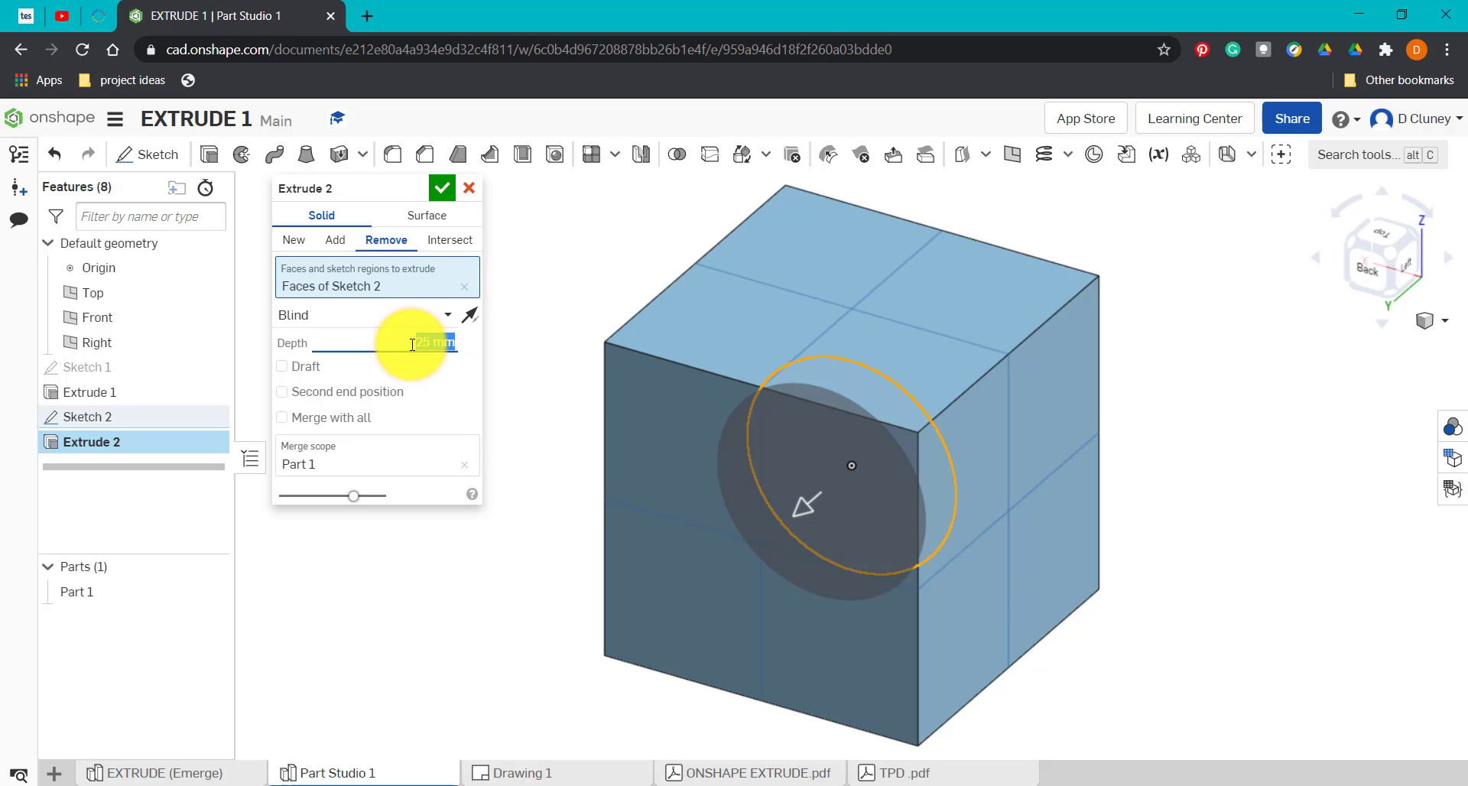
click(558, 385)
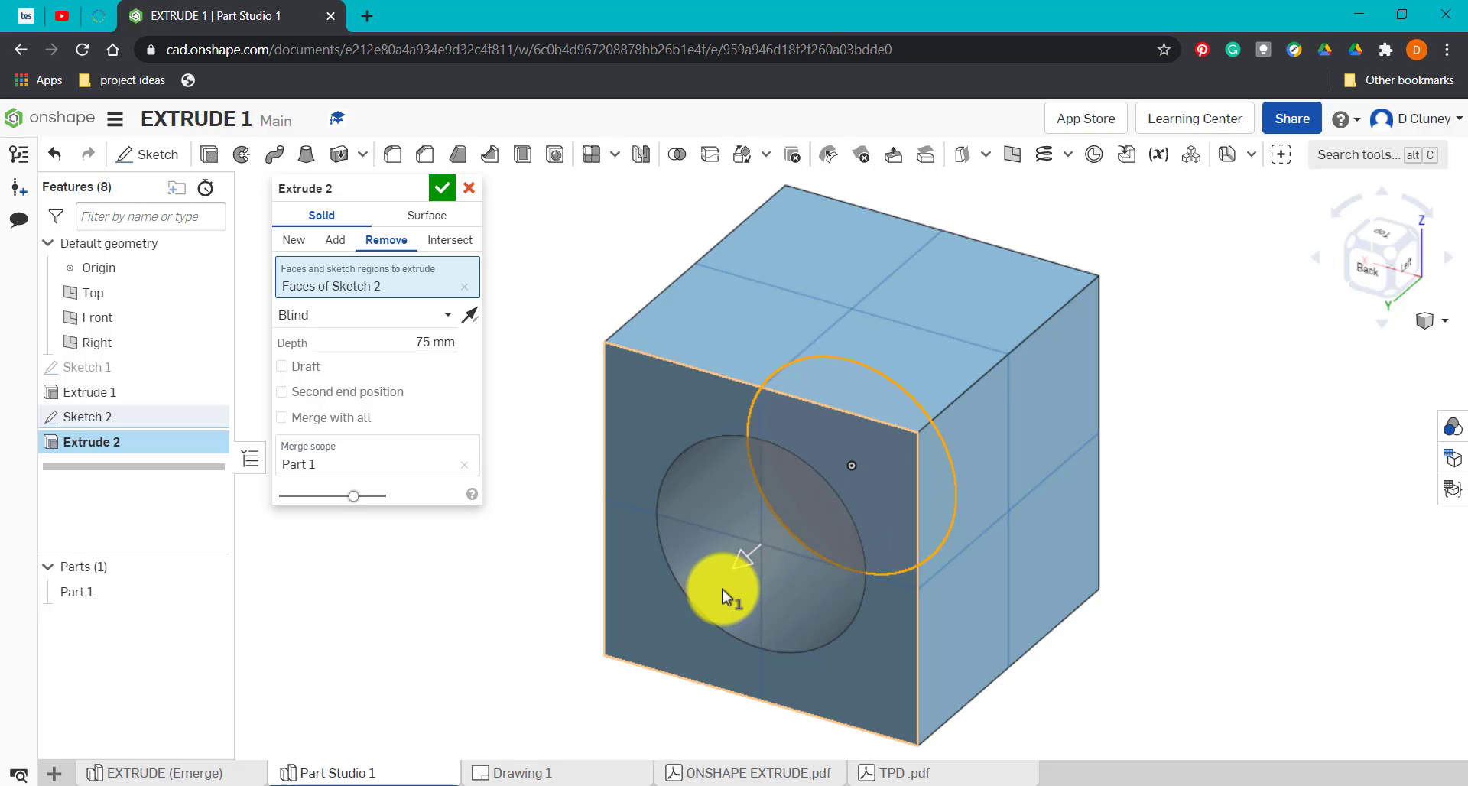
right_drag(1219, 469, 1206, 508)
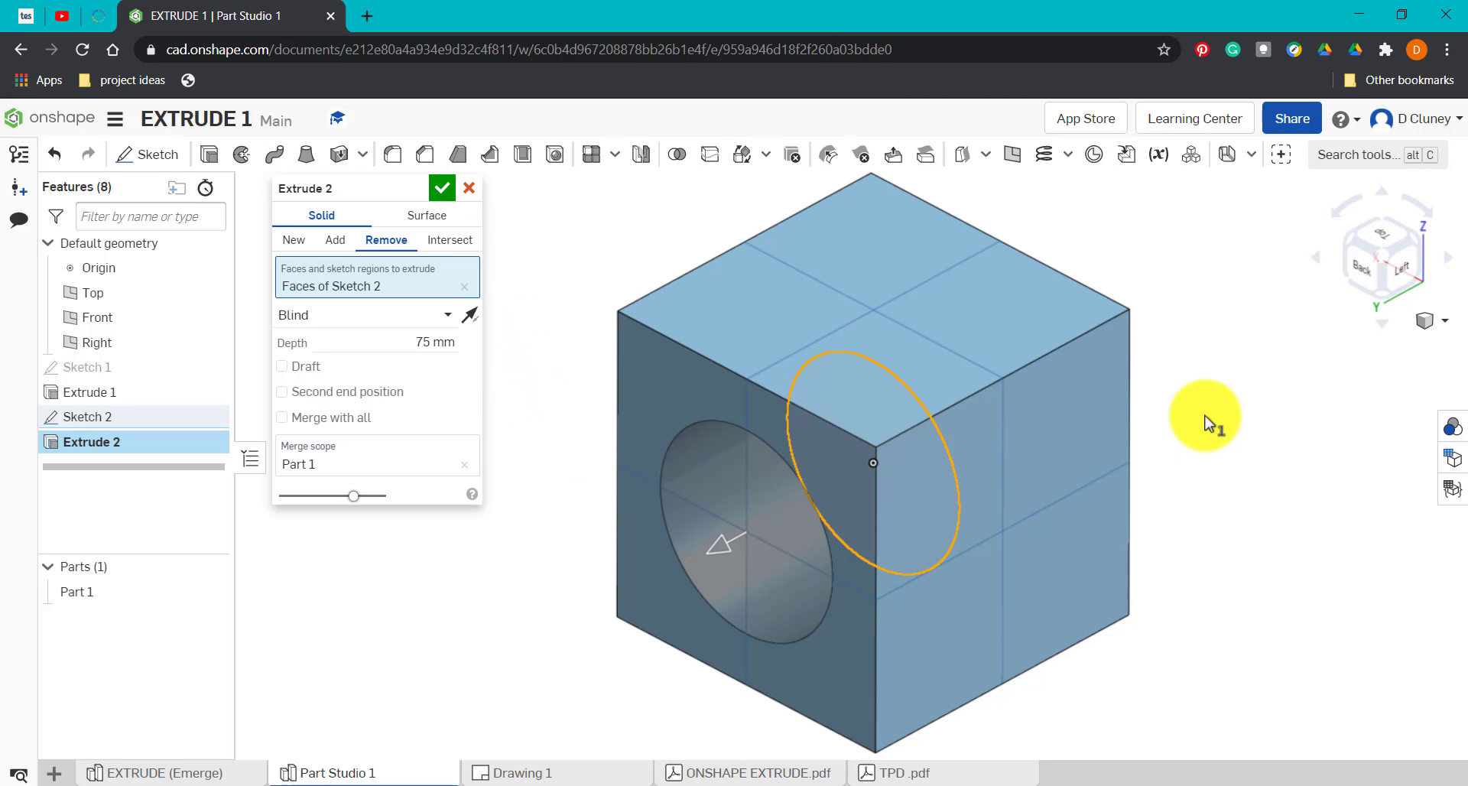
Step: Change the Extrude 2 cut to a Symmetric end type with a depth of 150 mm
click(430, 321)
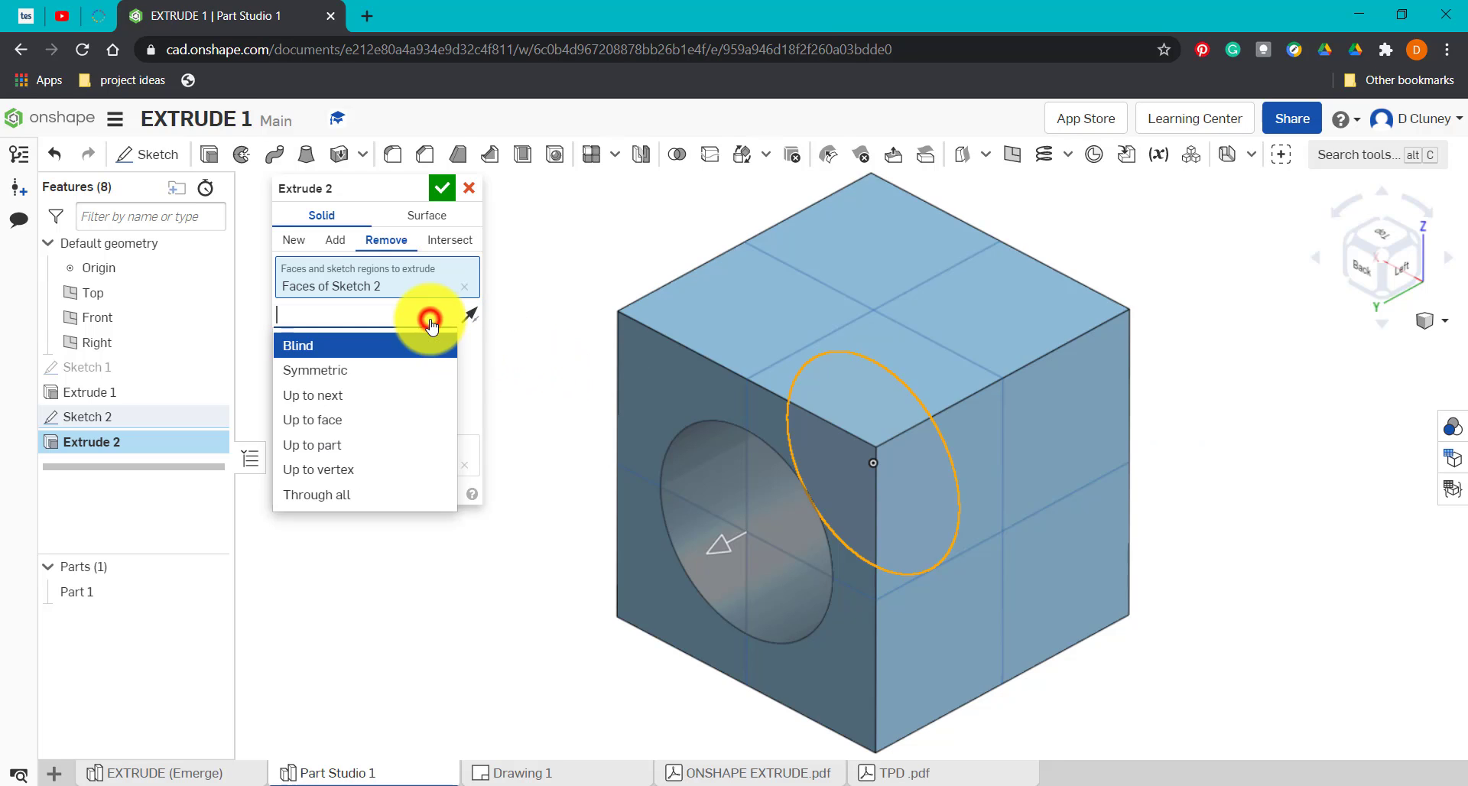
click(370, 373)
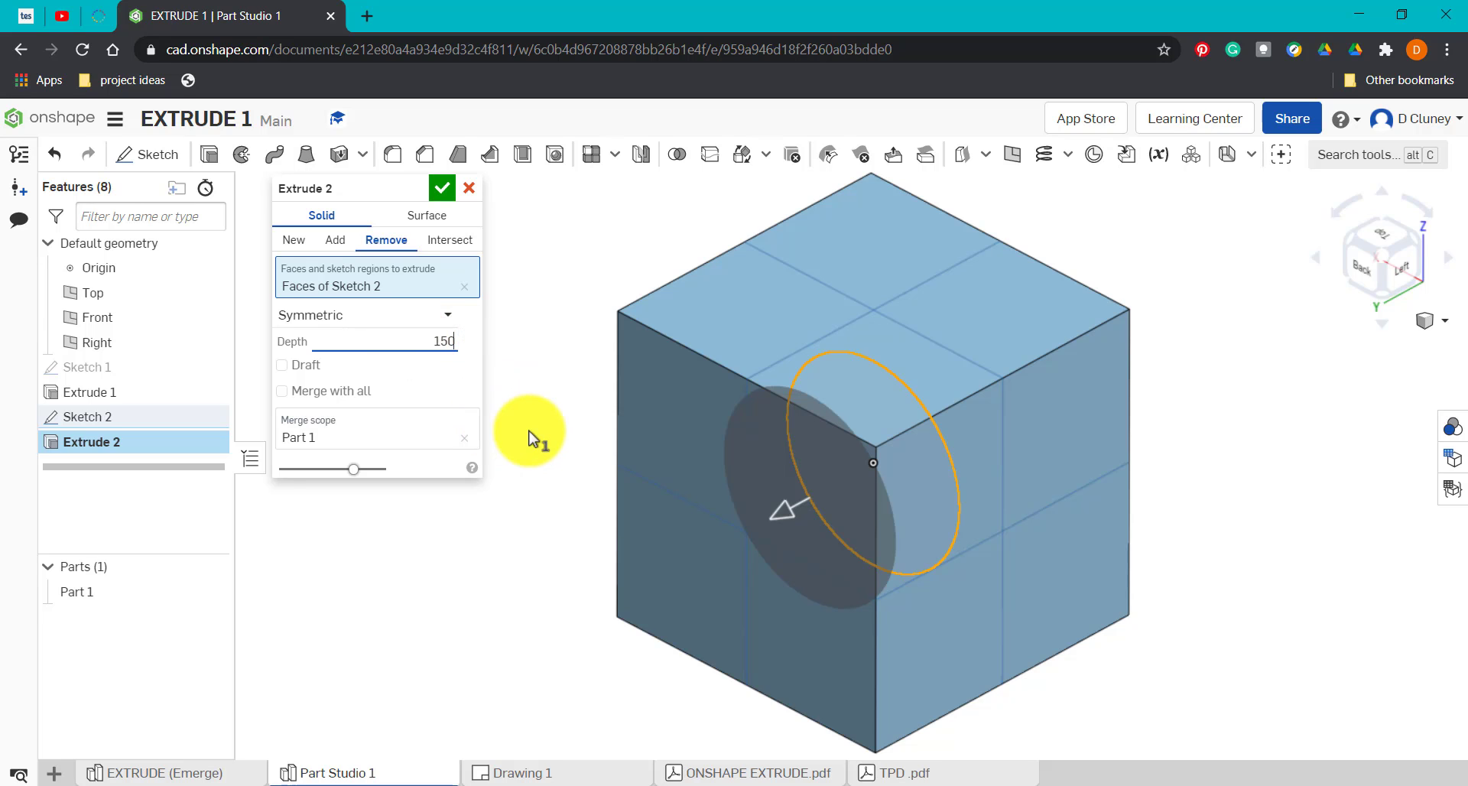
right_drag(599, 498, 556, 436)
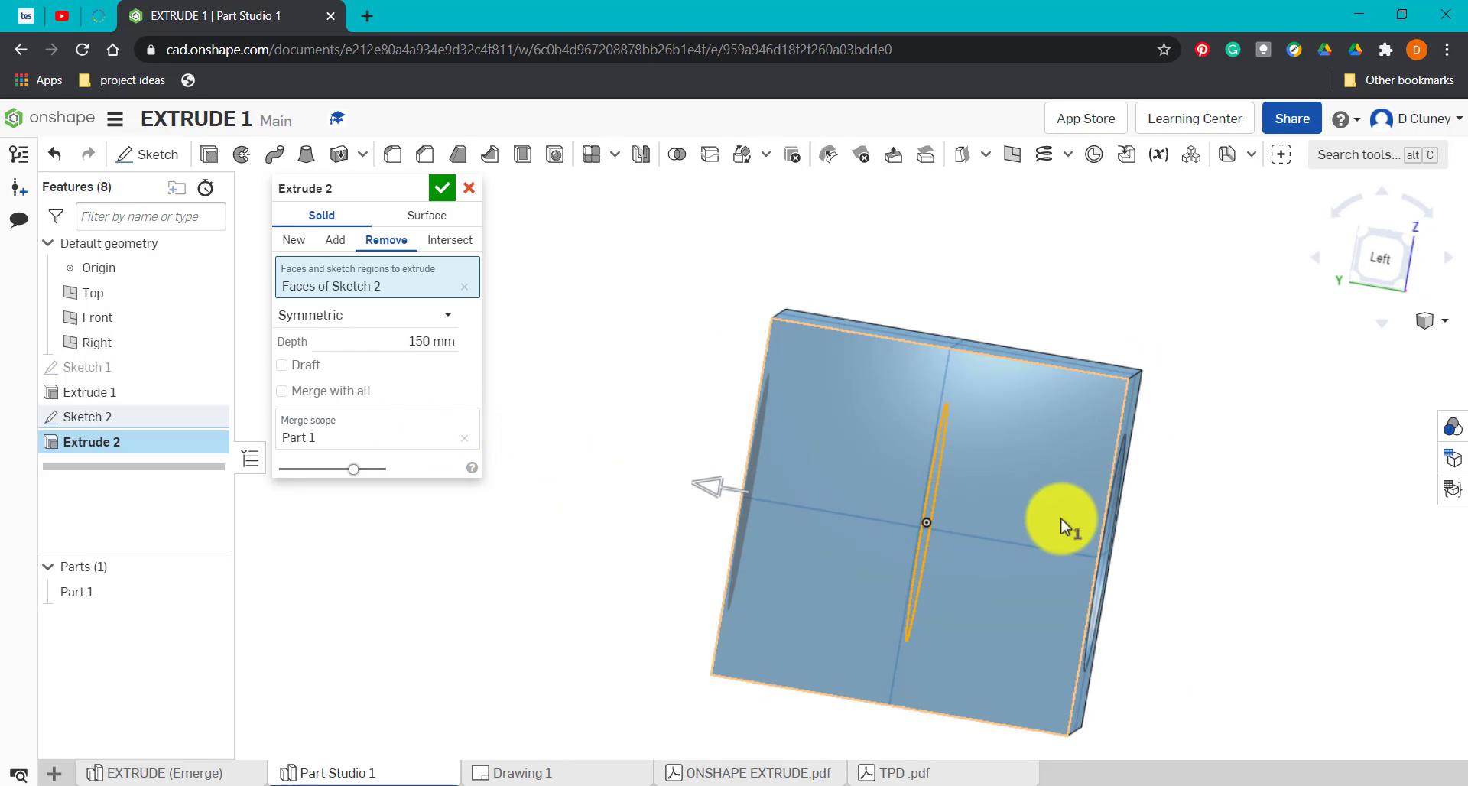
click(1369, 243)
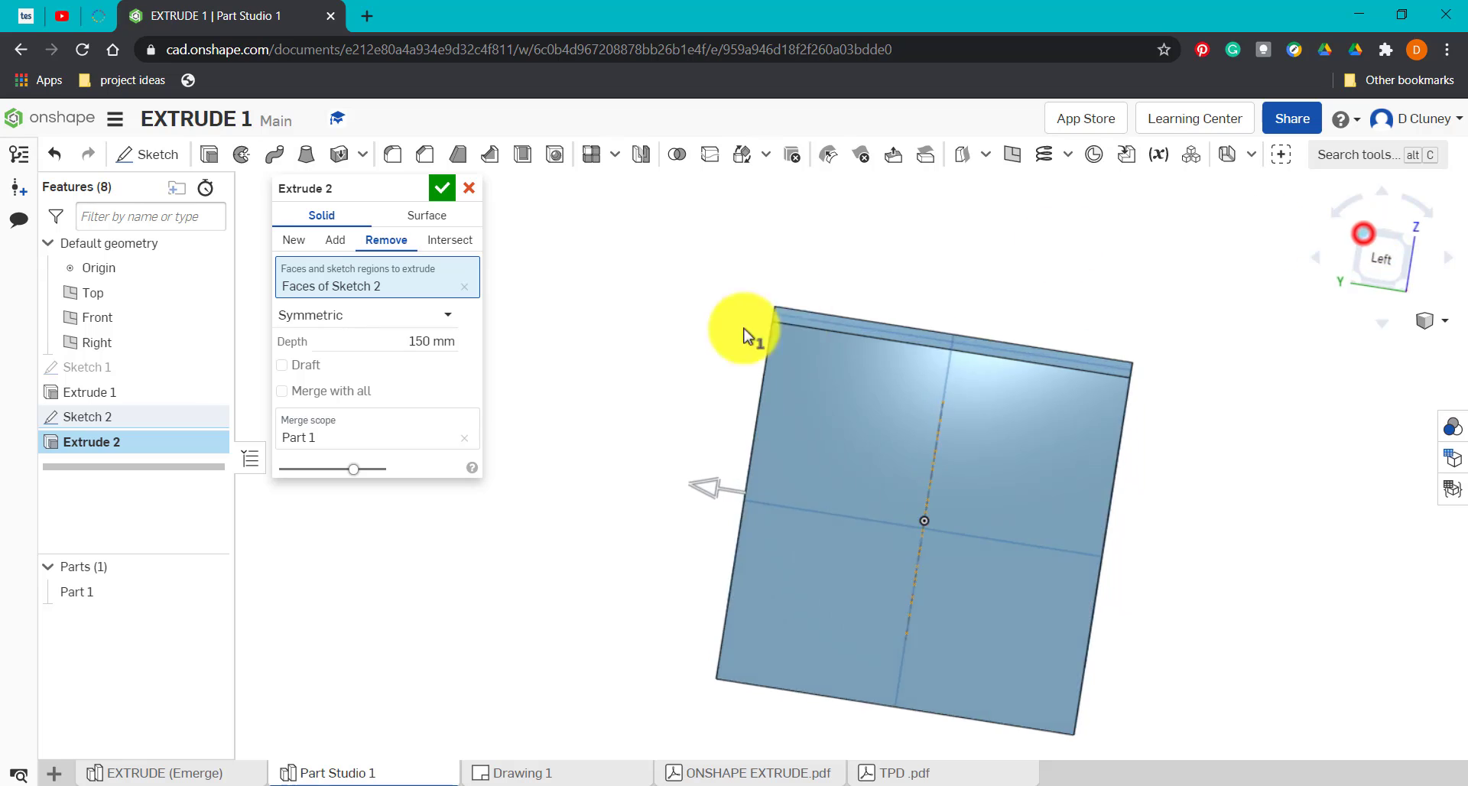
key(shift+7)
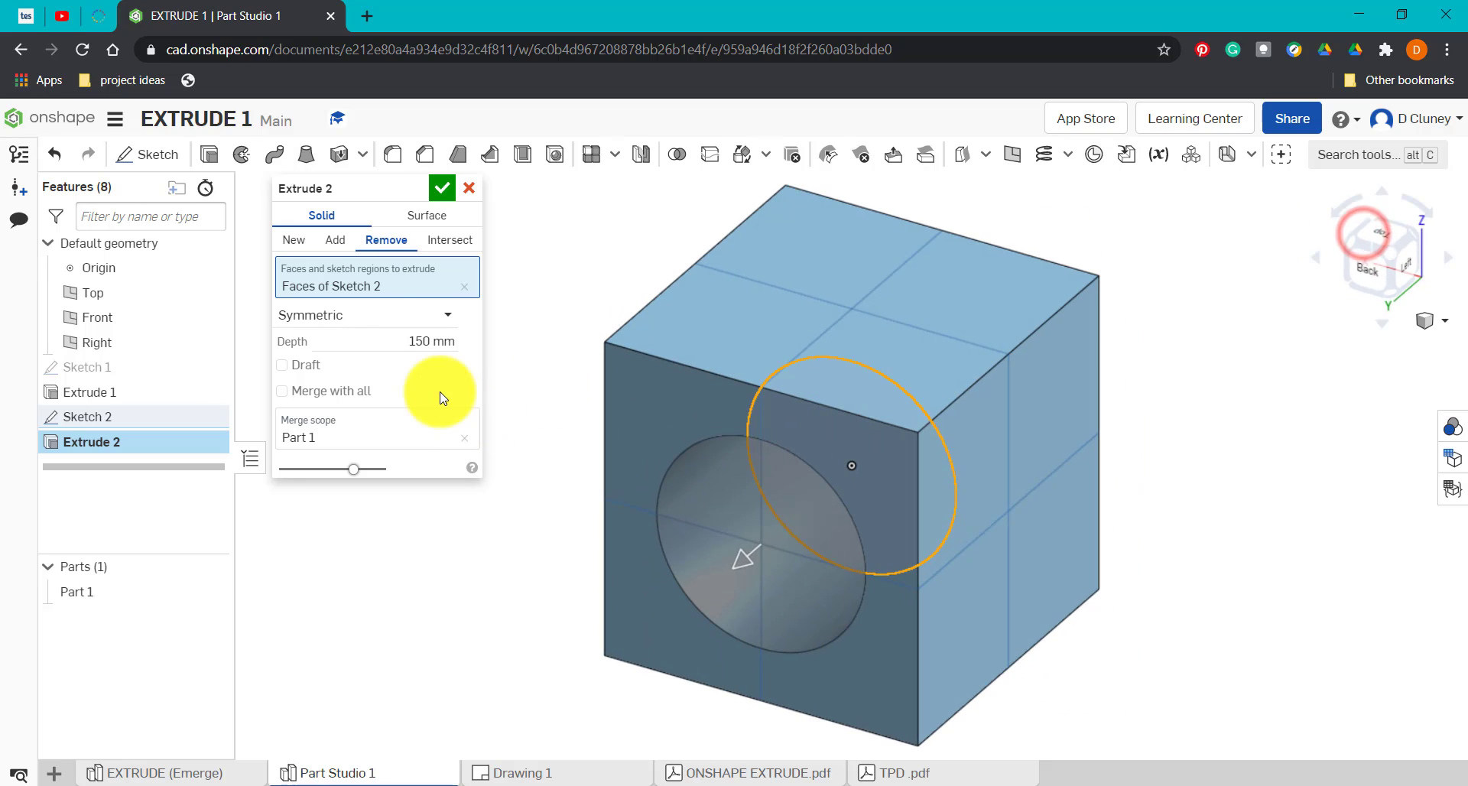
Step: Try the Up to next and Up to face end types for the cut, using the cube's back face, and clear the face
click(422, 316)
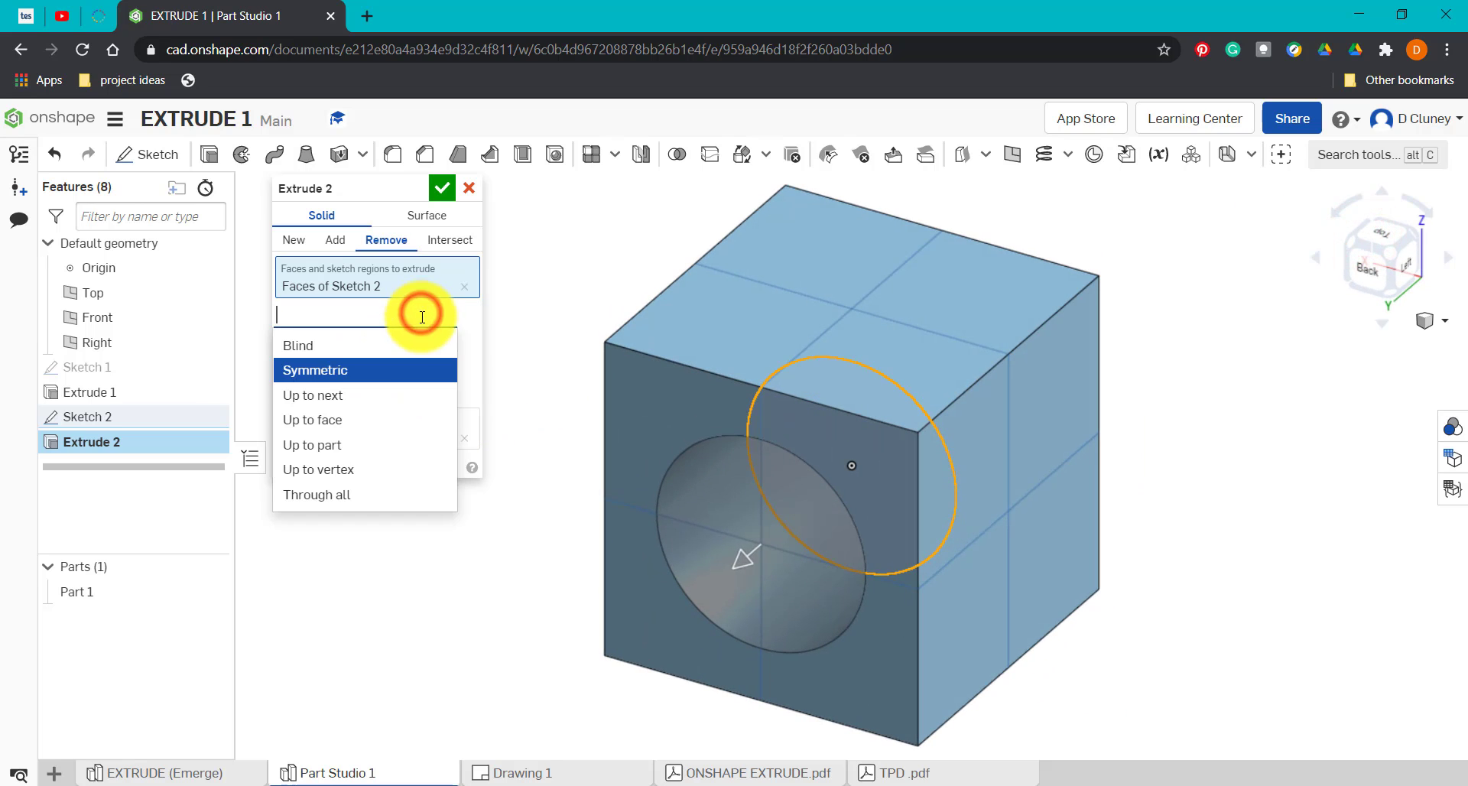
click(373, 402)
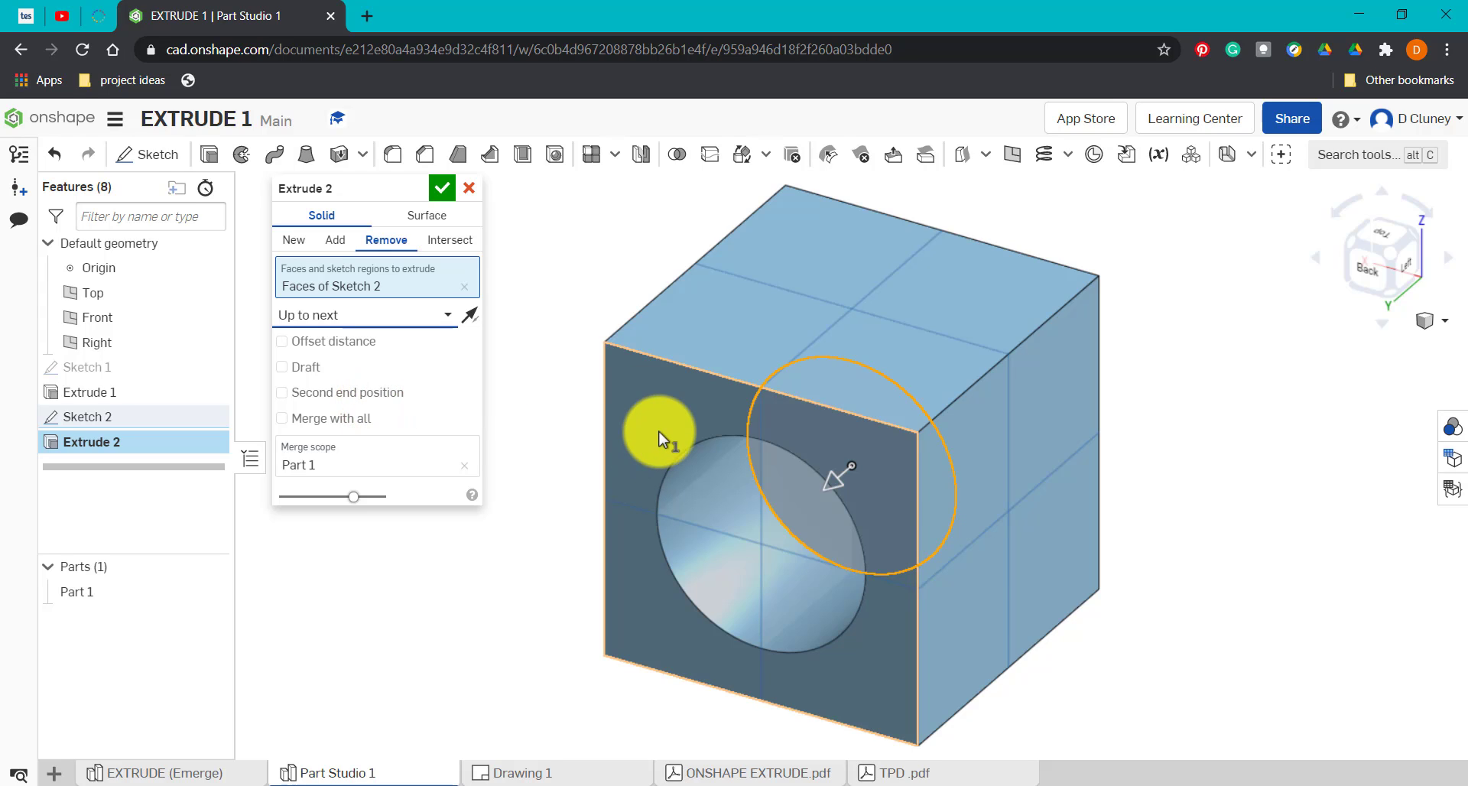
click(361, 320)
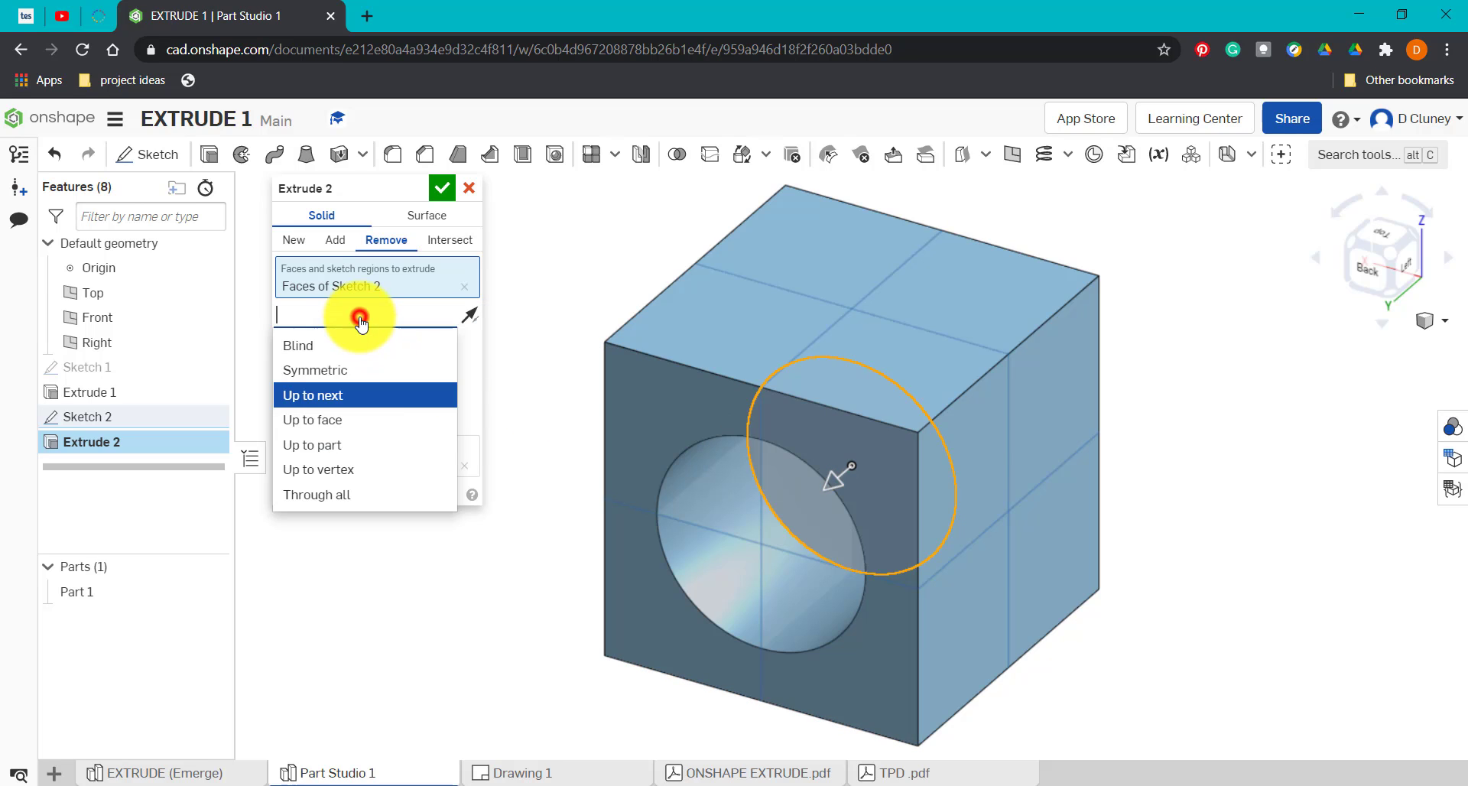
click(364, 429)
click(717, 463)
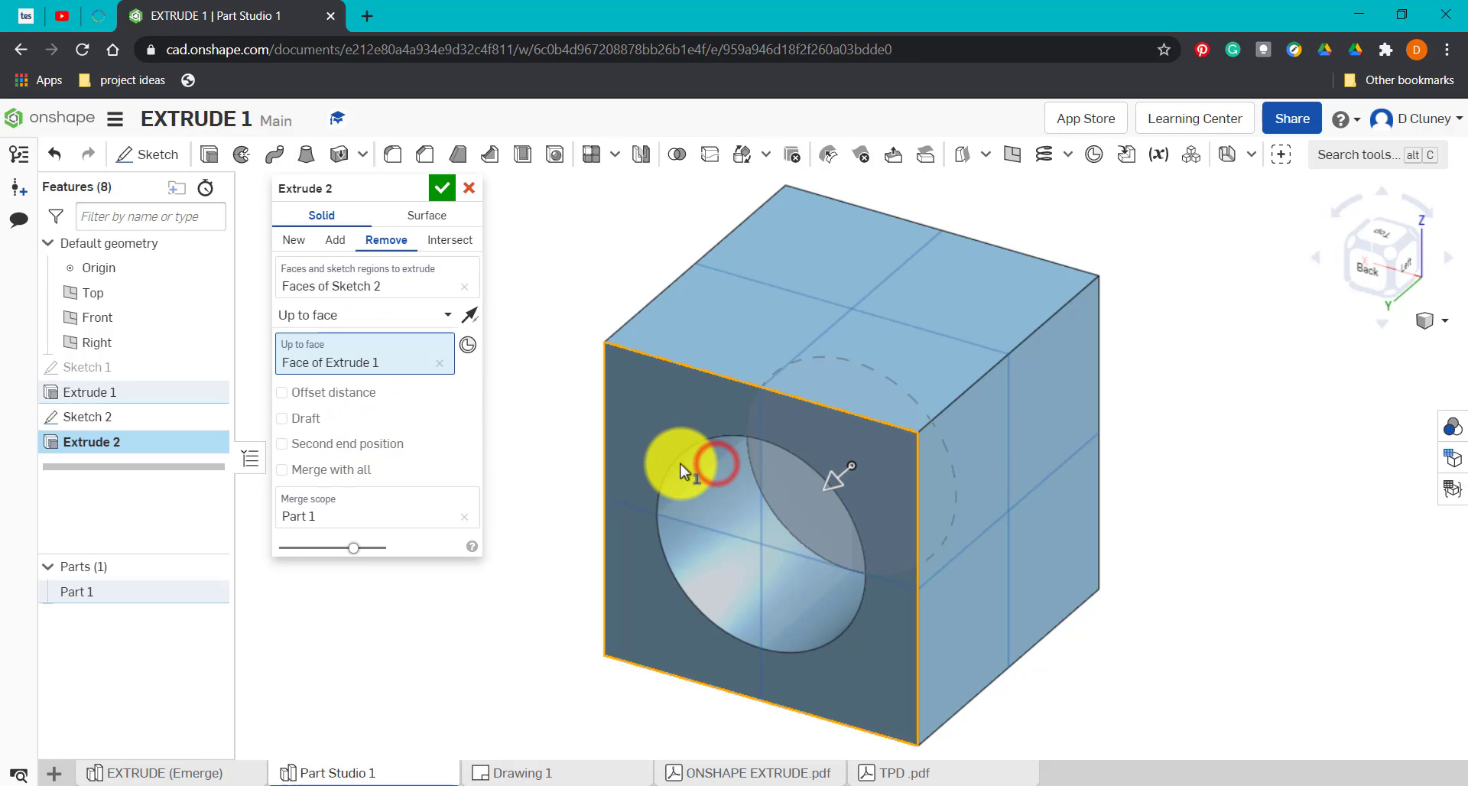
key(n)
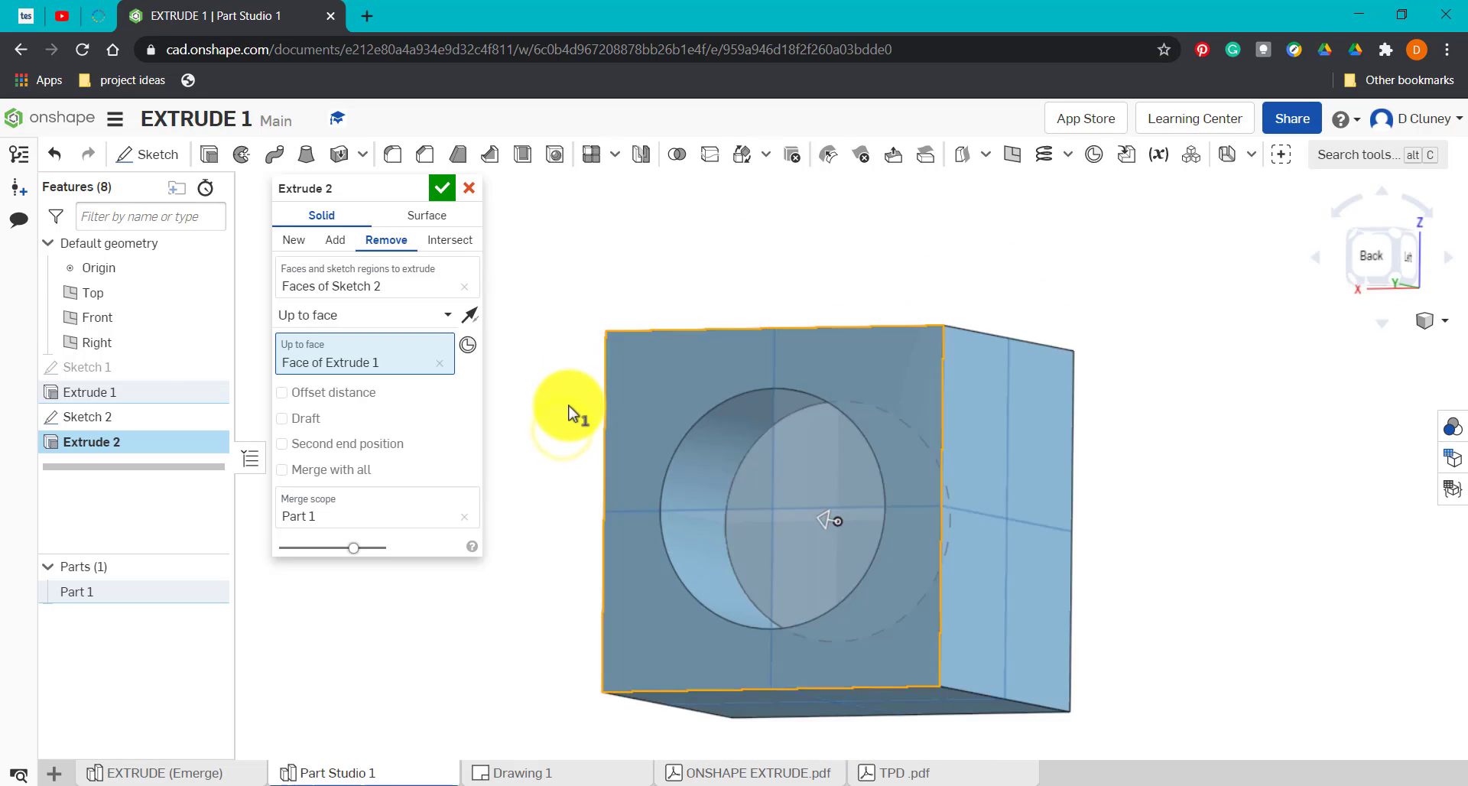
key(n)
click(439, 367)
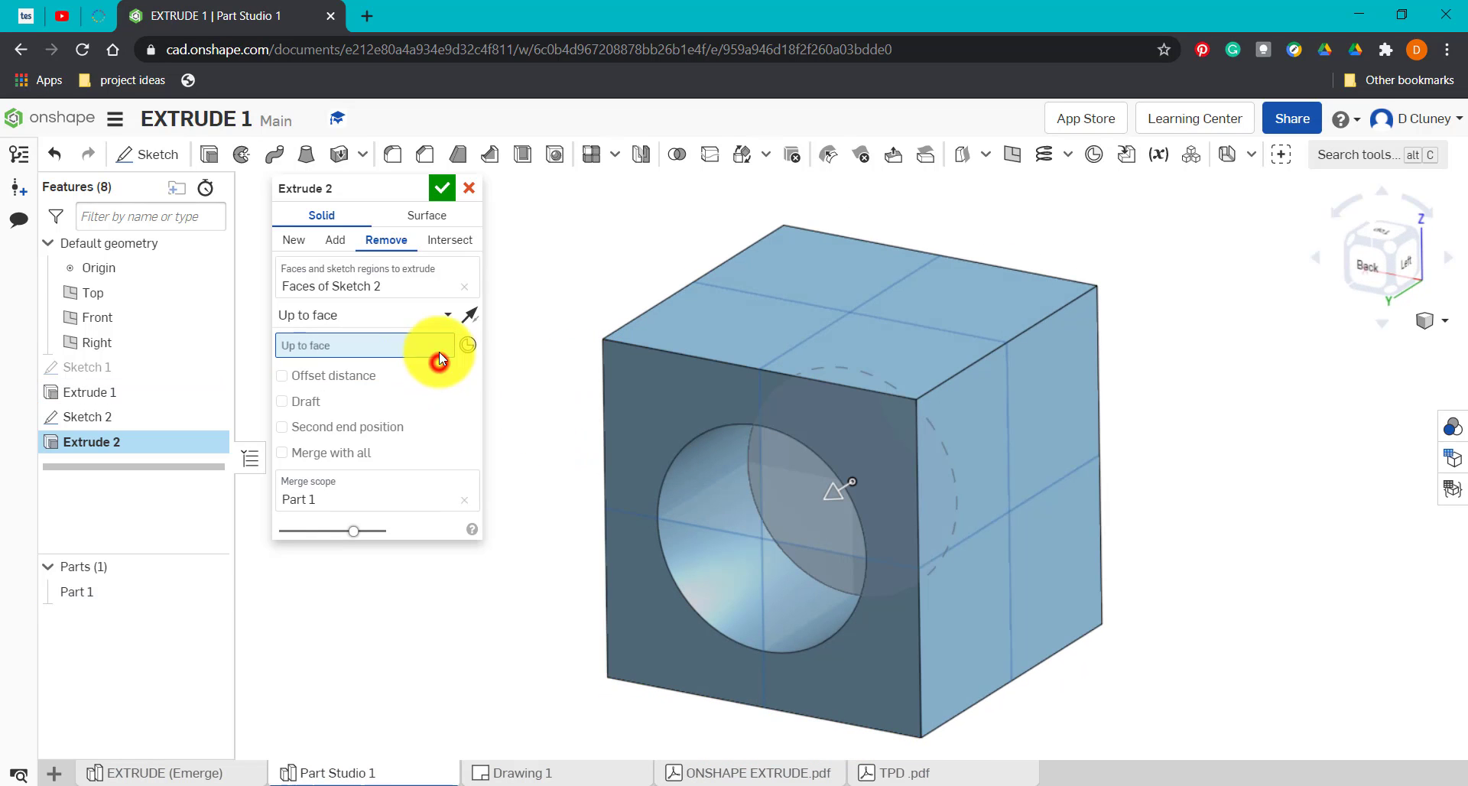
Step: Try the Up to vertex and Through all end types for the Extrude 2 cut
click(445, 314)
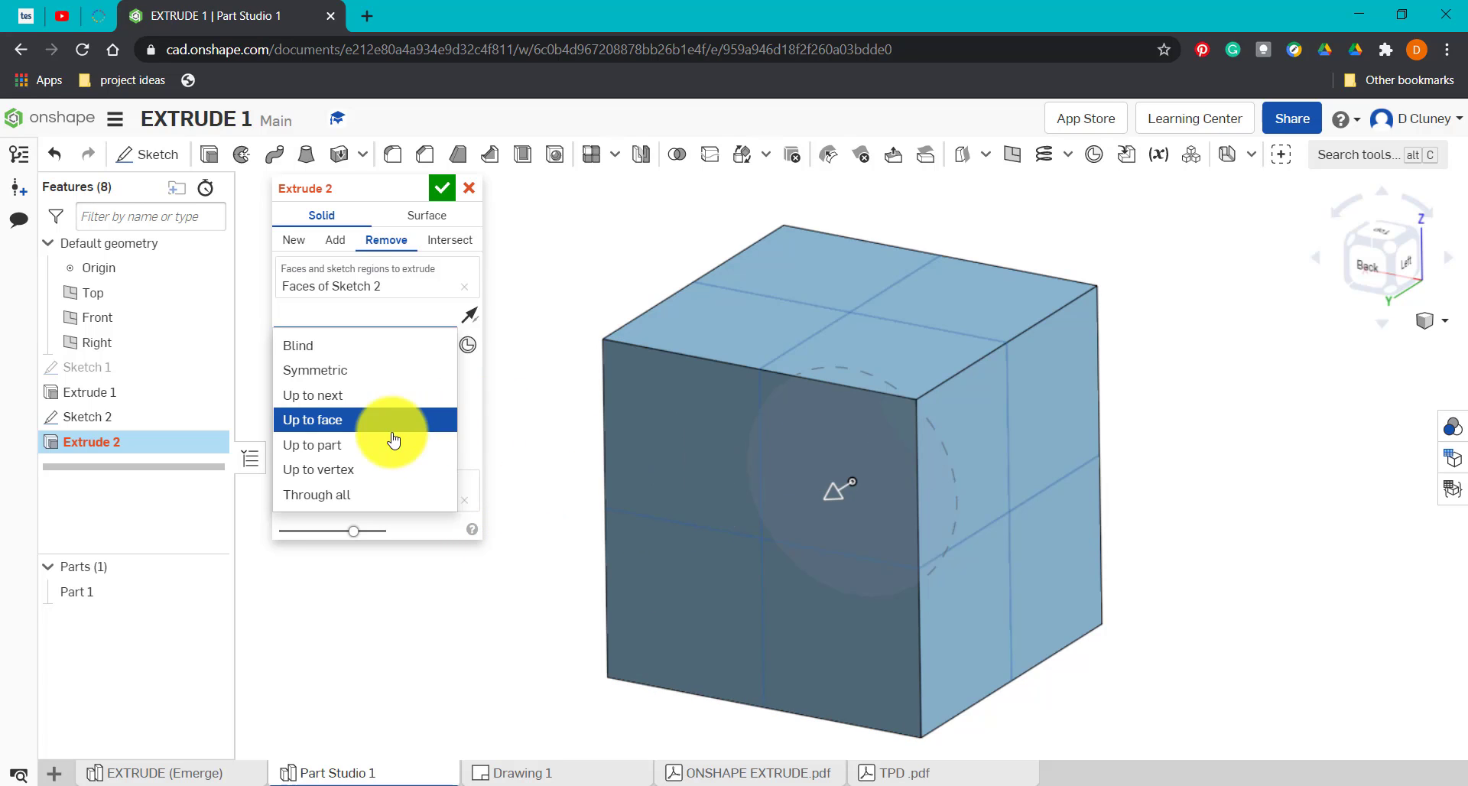
click(370, 469)
click(422, 312)
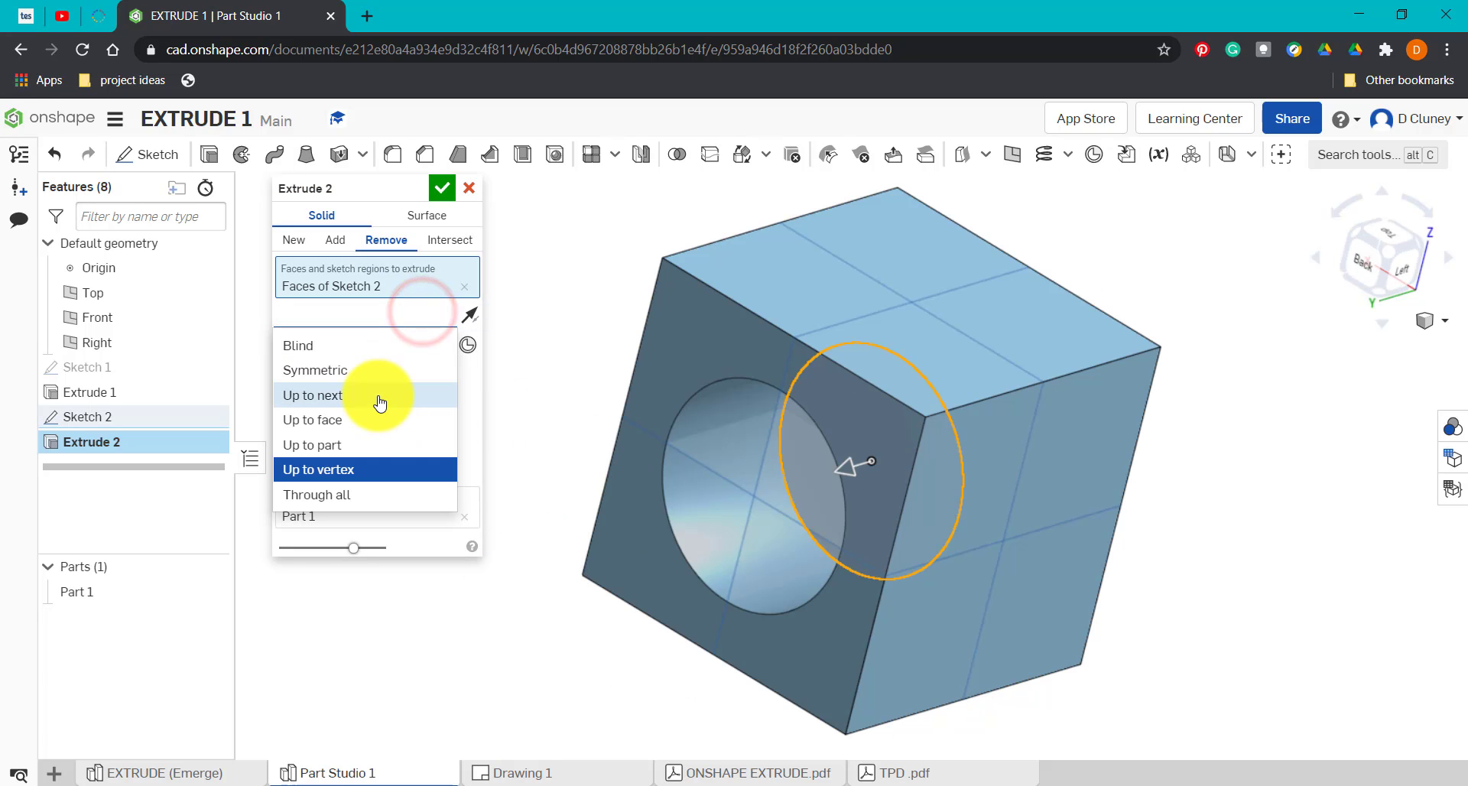
click(354, 501)
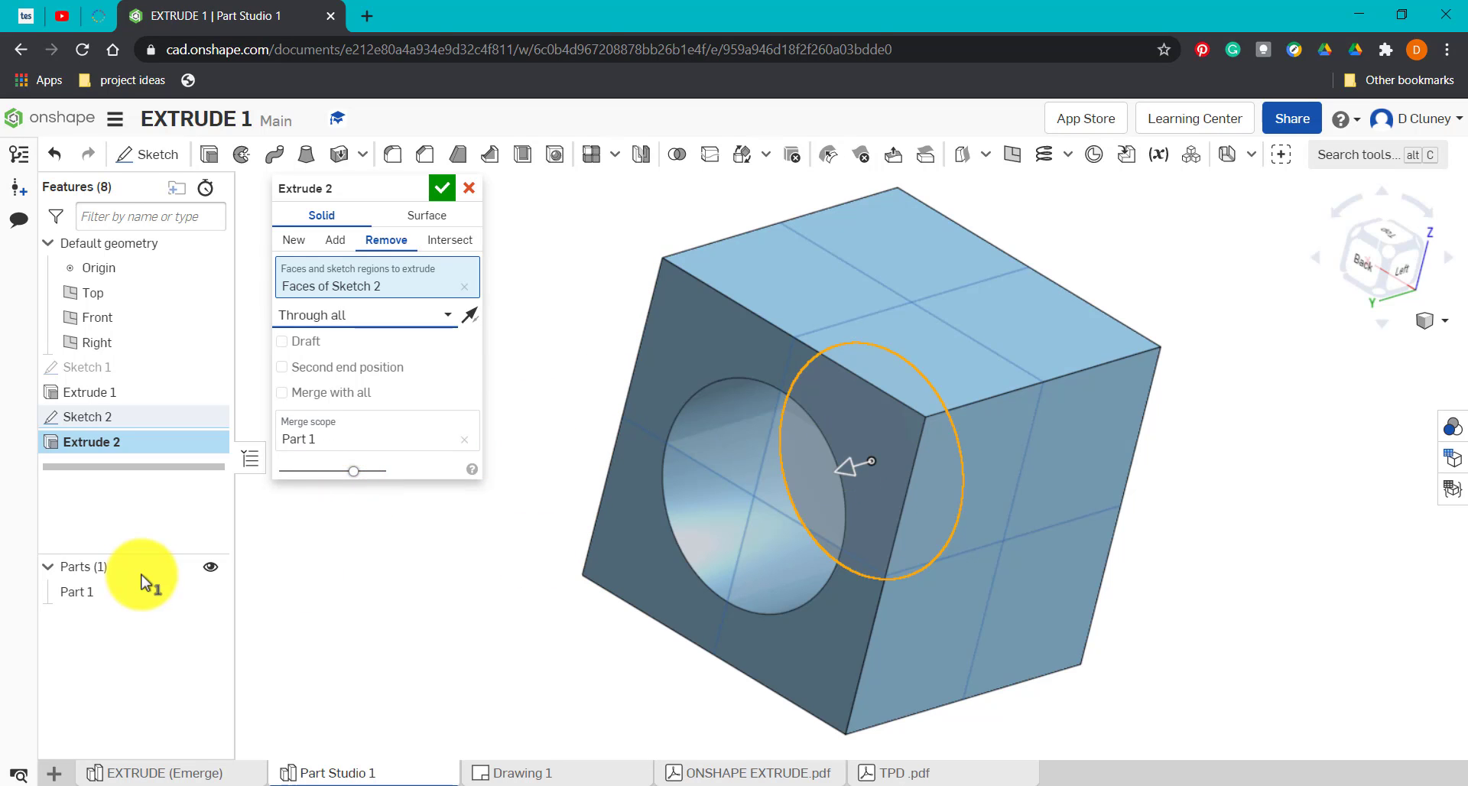
Step: Return the Extrude 2 cut to the Symmetric end type and accept the feature
click(416, 321)
click(370, 367)
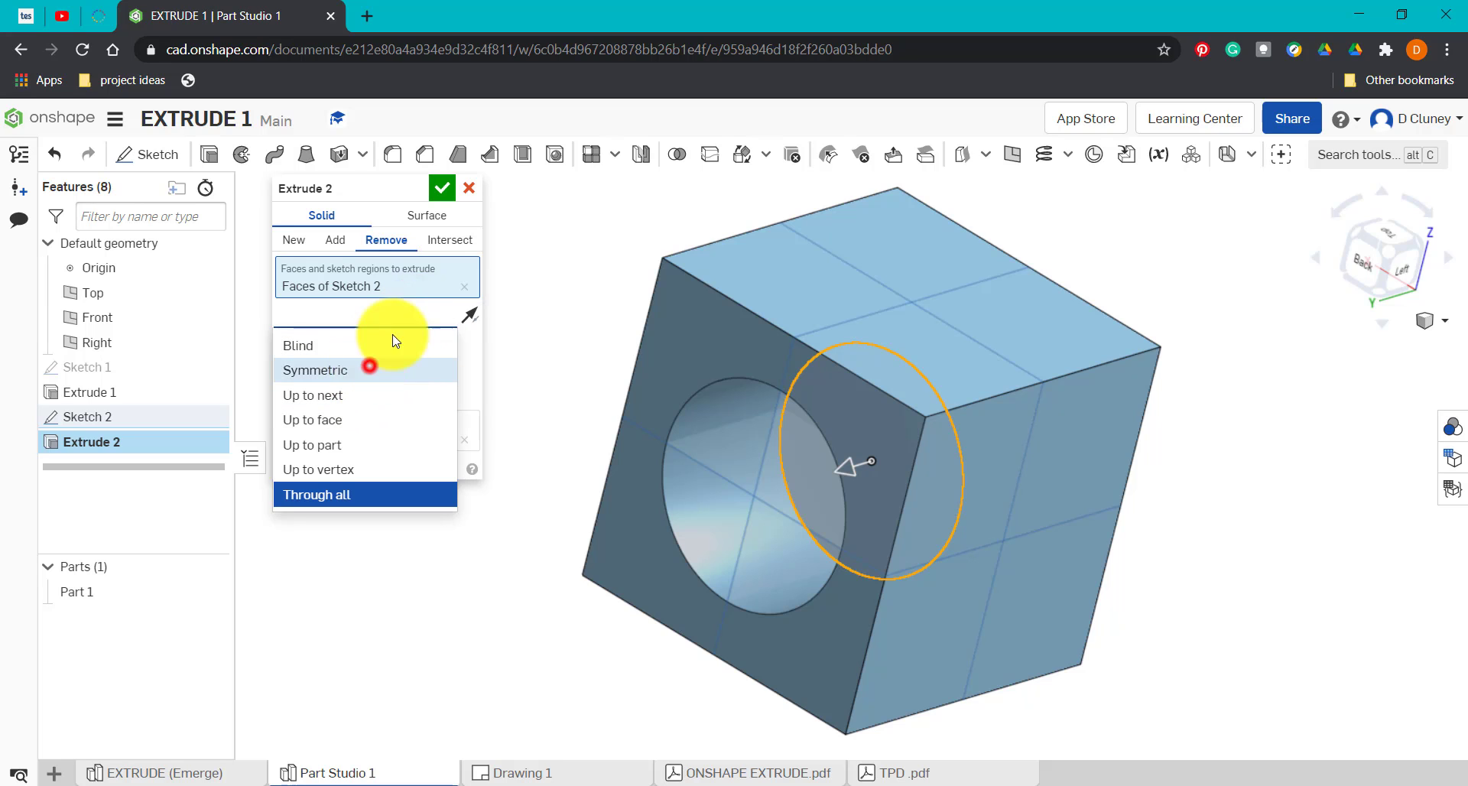
click(441, 189)
Step: Start a sketch on the cube's left face and draw a 100 mm diameter circle centred just beside the origin
mouse_move(481, 436)
right_down()
mouse_move(551, 416)
mouse_move(505, 436)
mouse_move(518, 435)
mouse_move(400, 416)
mouse_move(718, 411)
right_up()
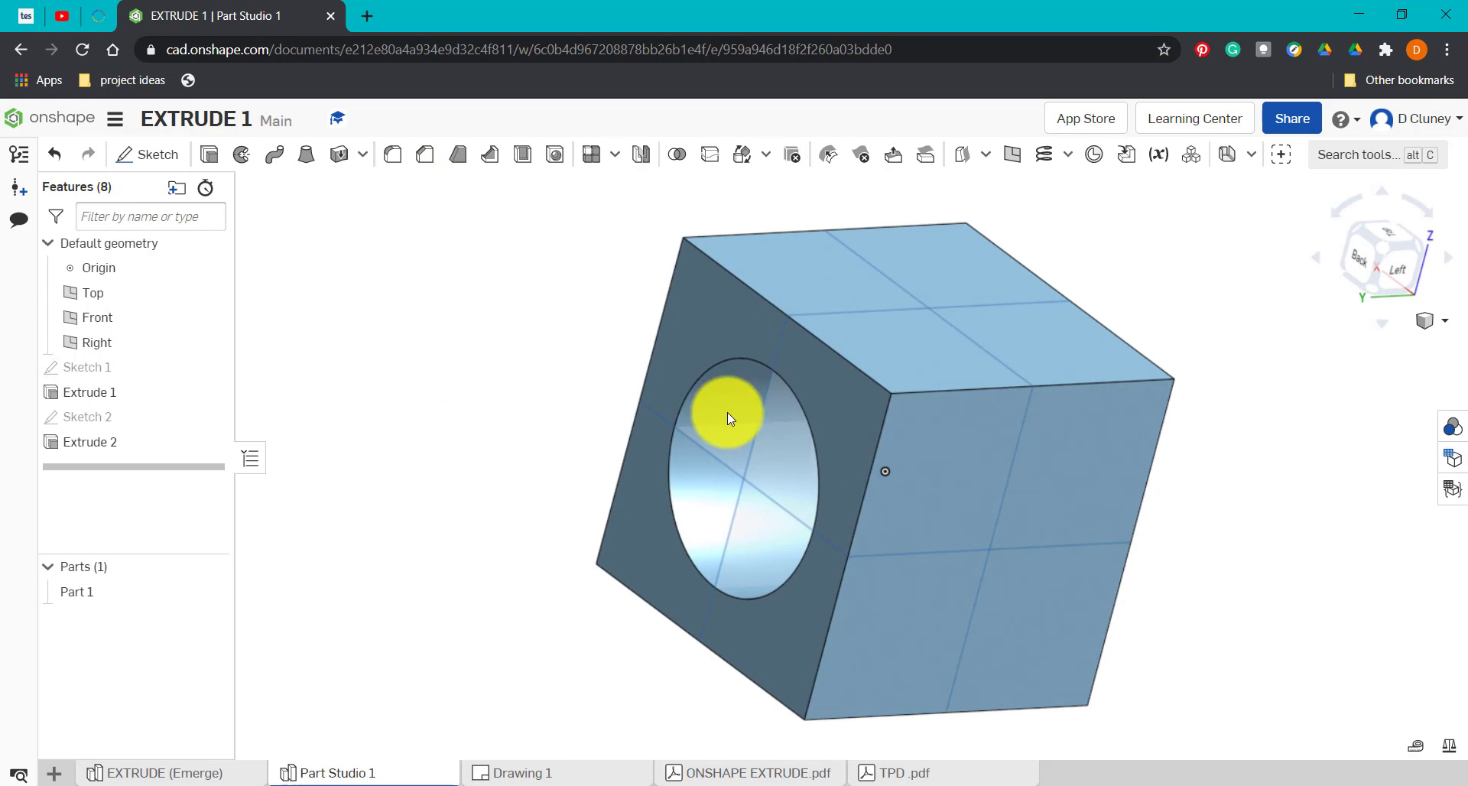
click(165, 149)
click(977, 503)
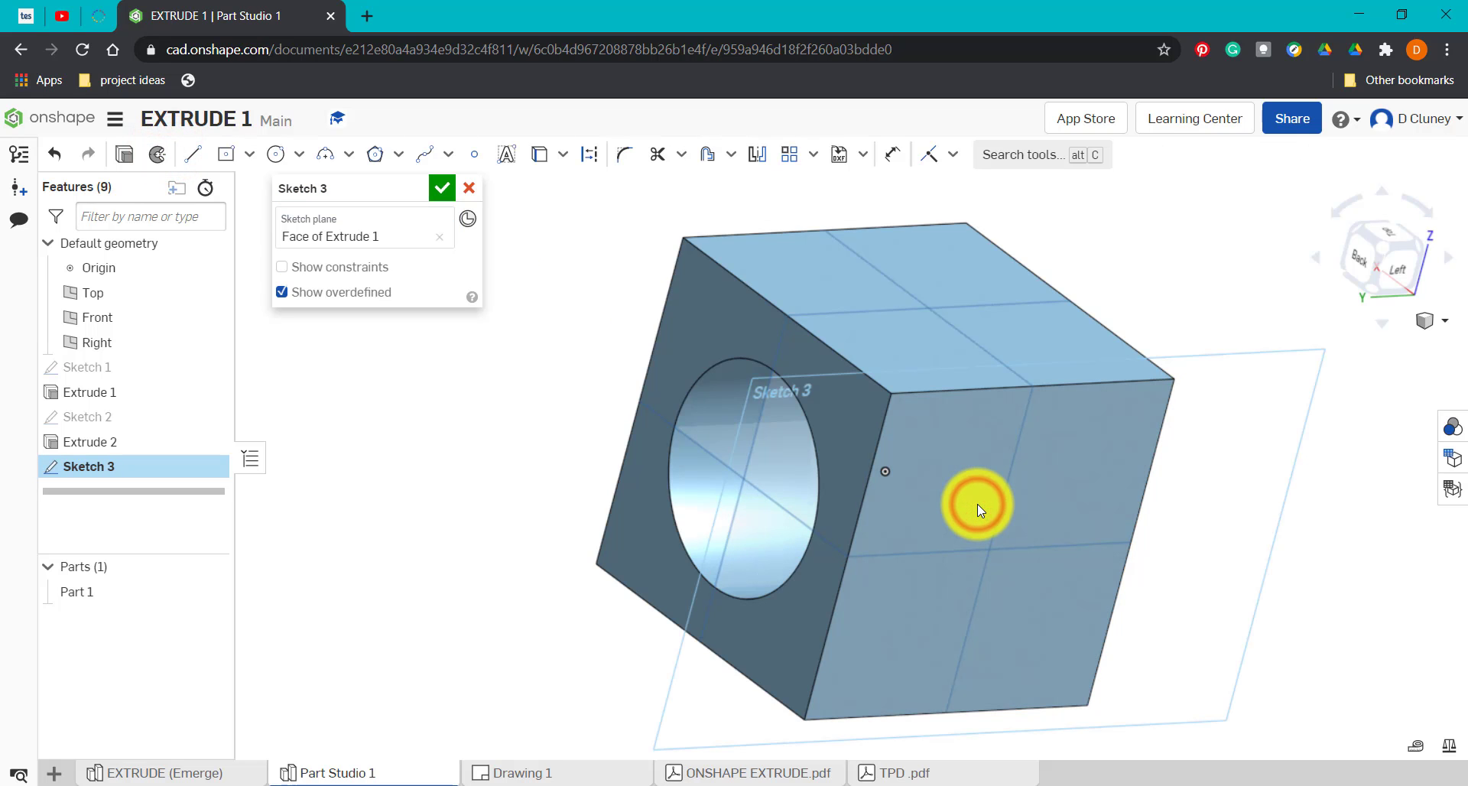
key(n)
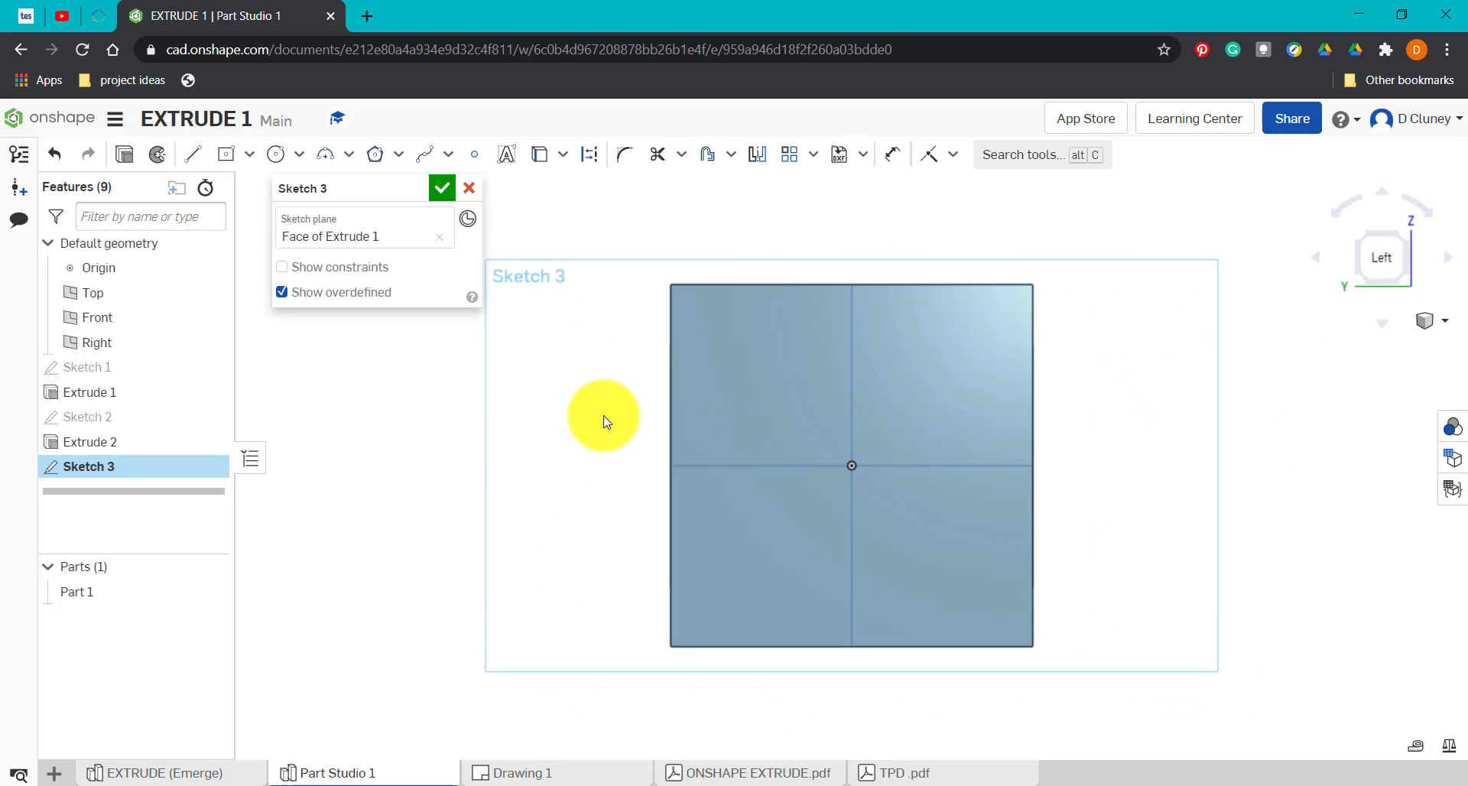
key(c)
click(860, 468)
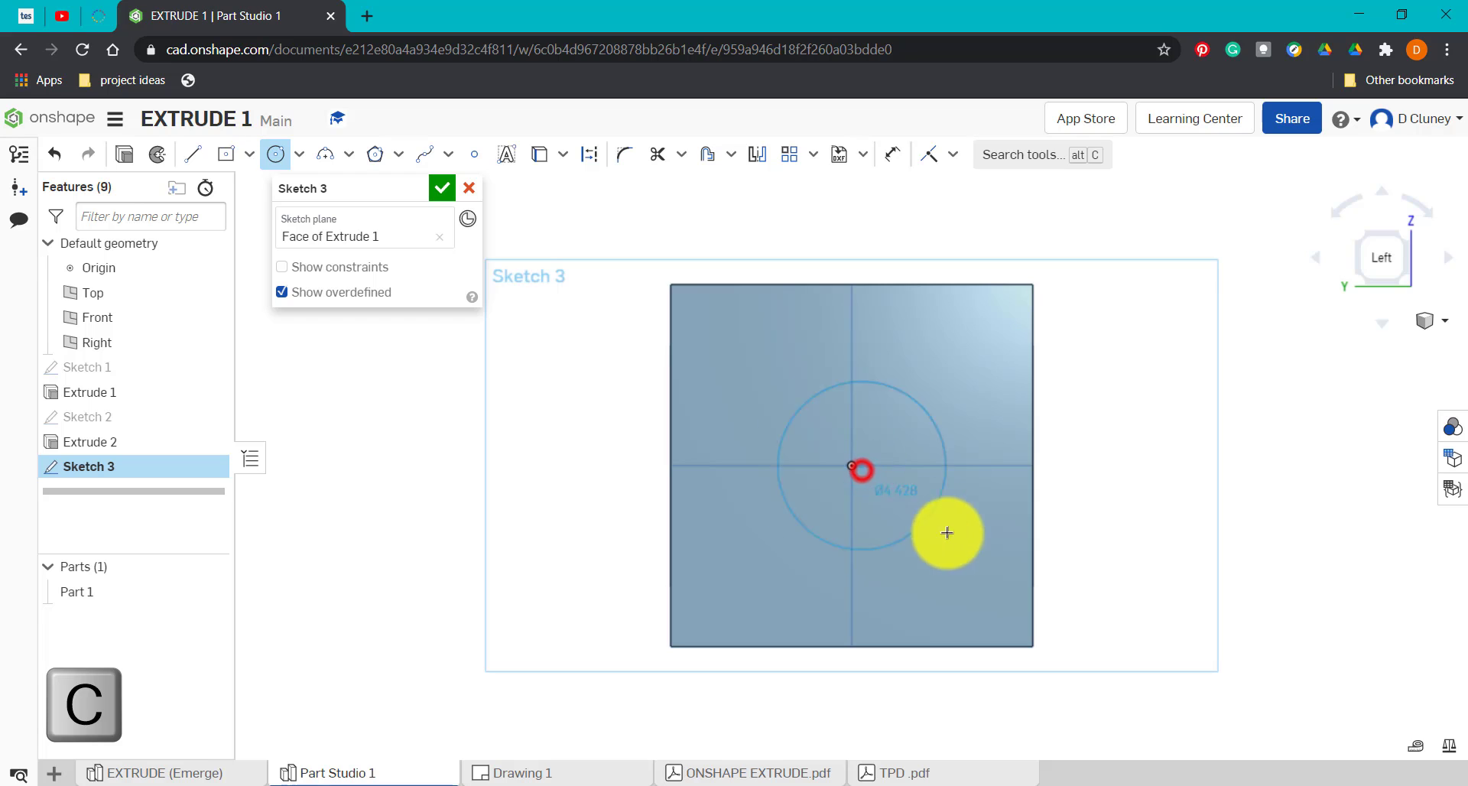
click(979, 563)
text(100)
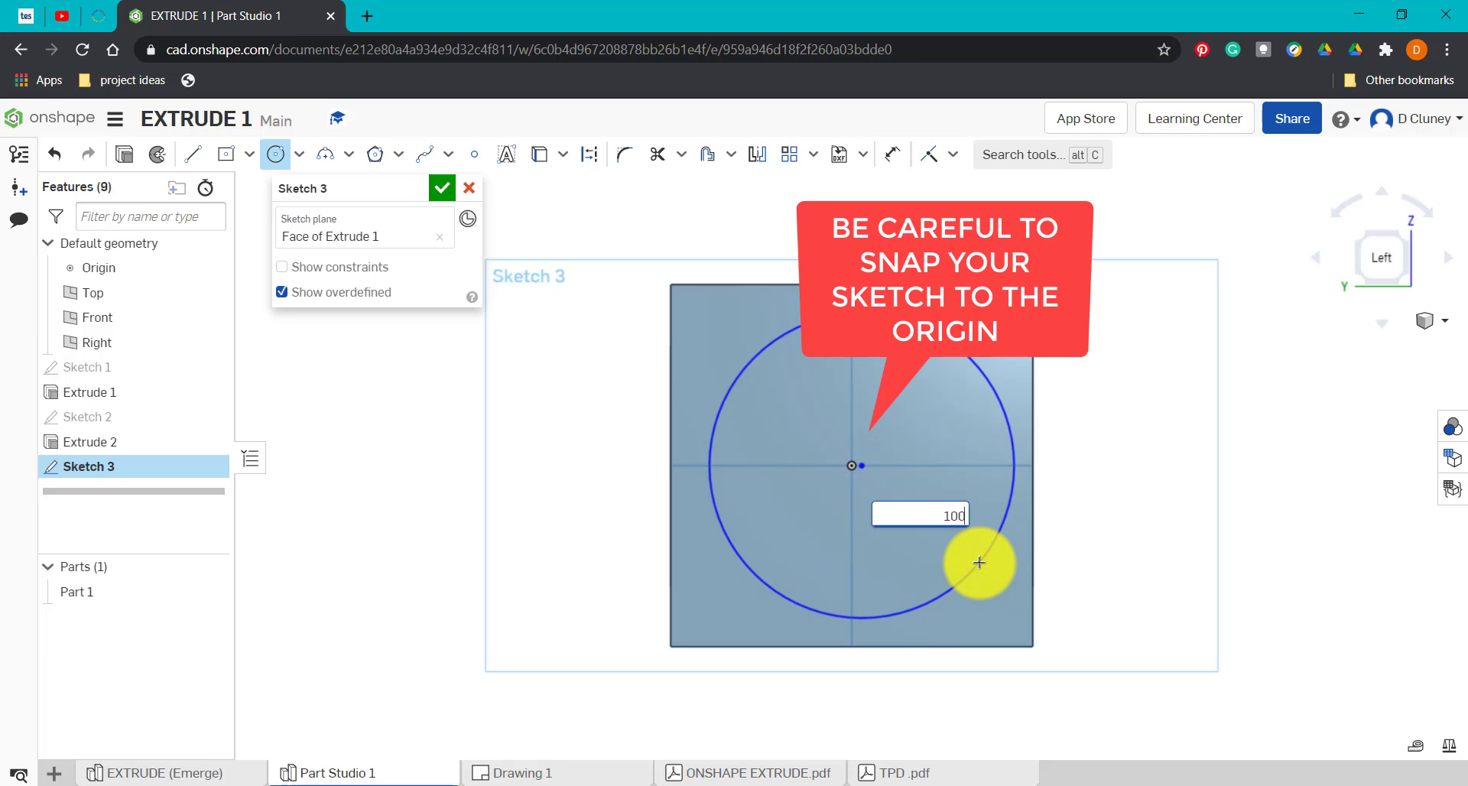
key(Return)
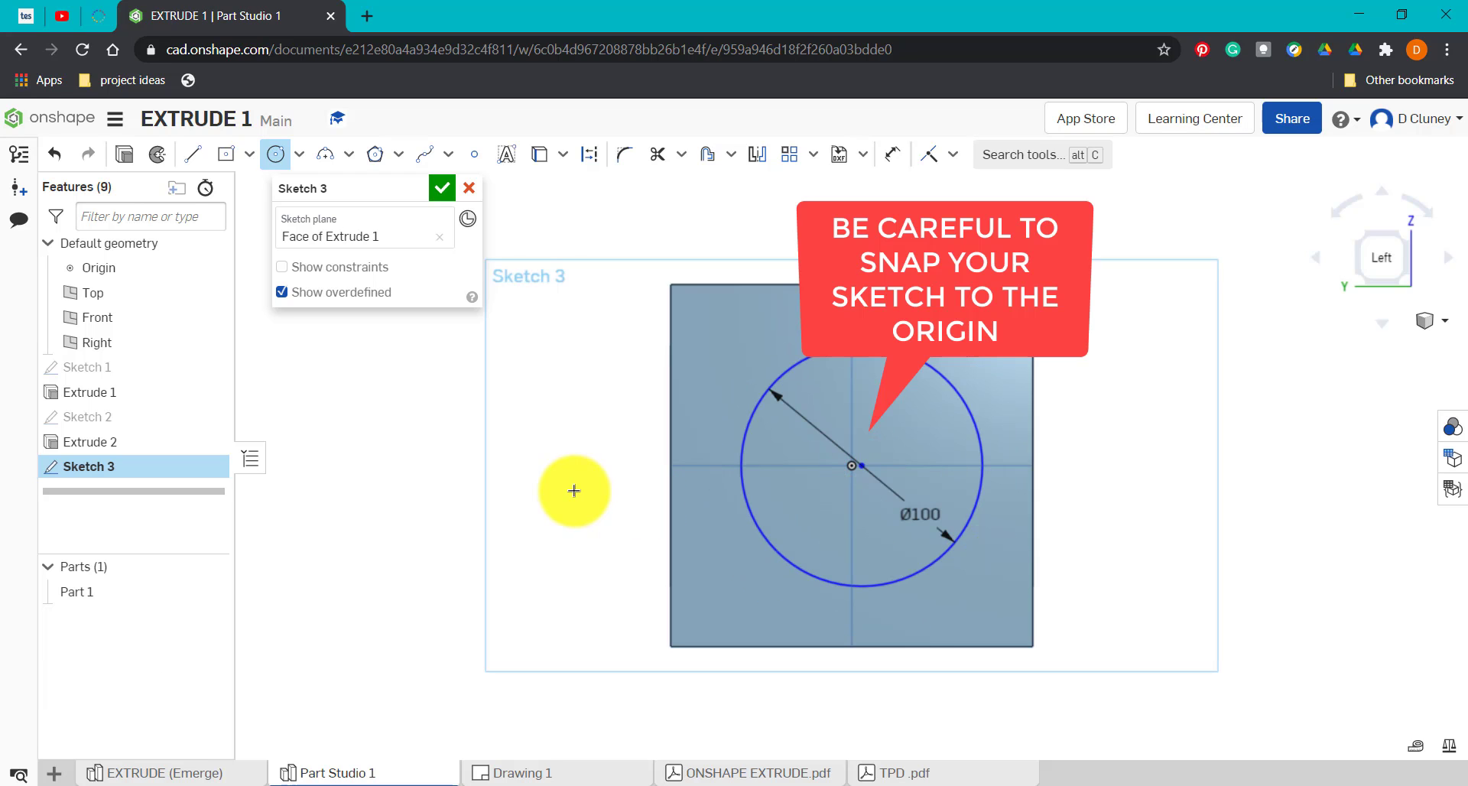
Step: Extrude the Sketch 3 circle as a blind Remove cut, 150 mm deep in the opposite direction through the cube, and accept it
click(129, 153)
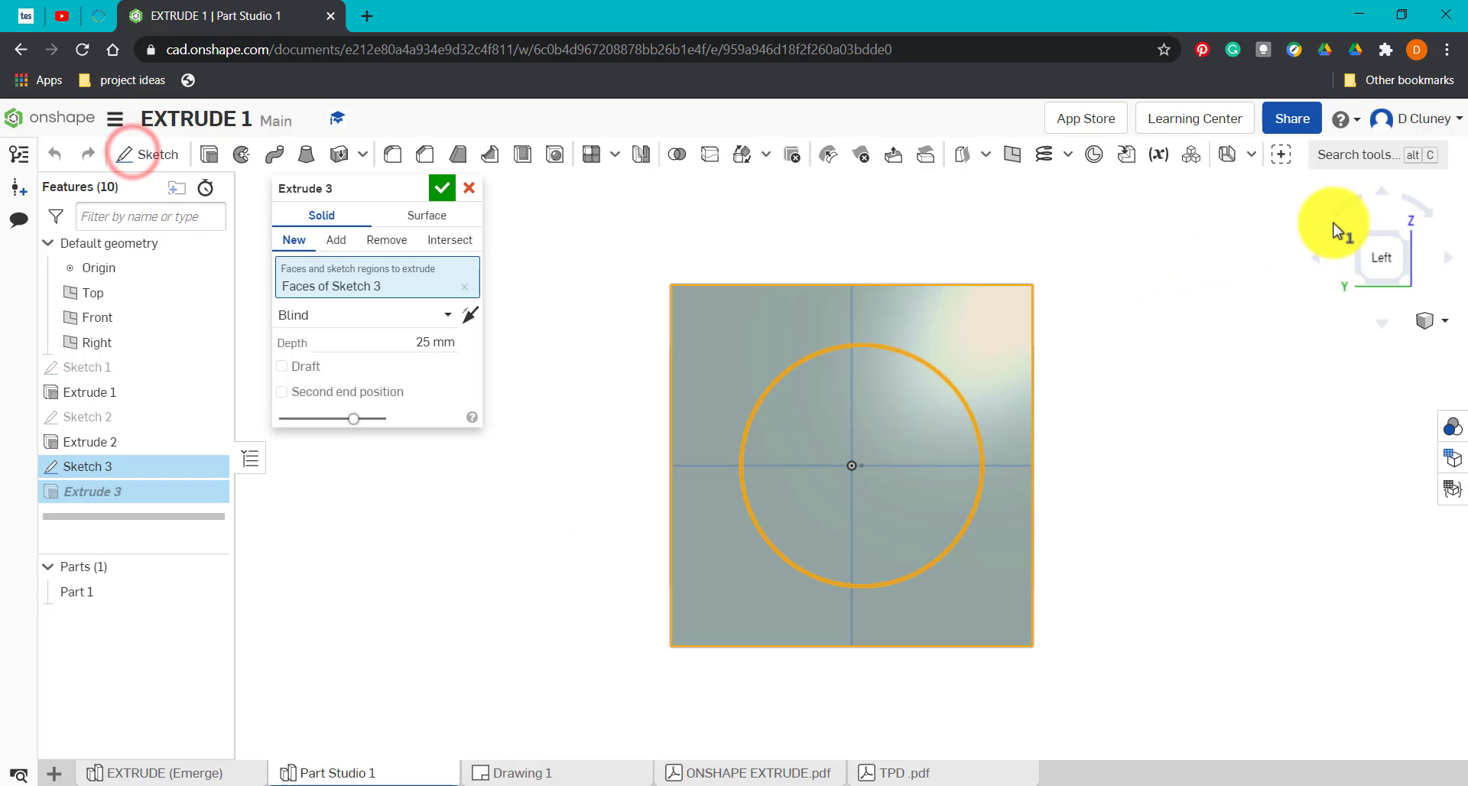
click(1399, 244)
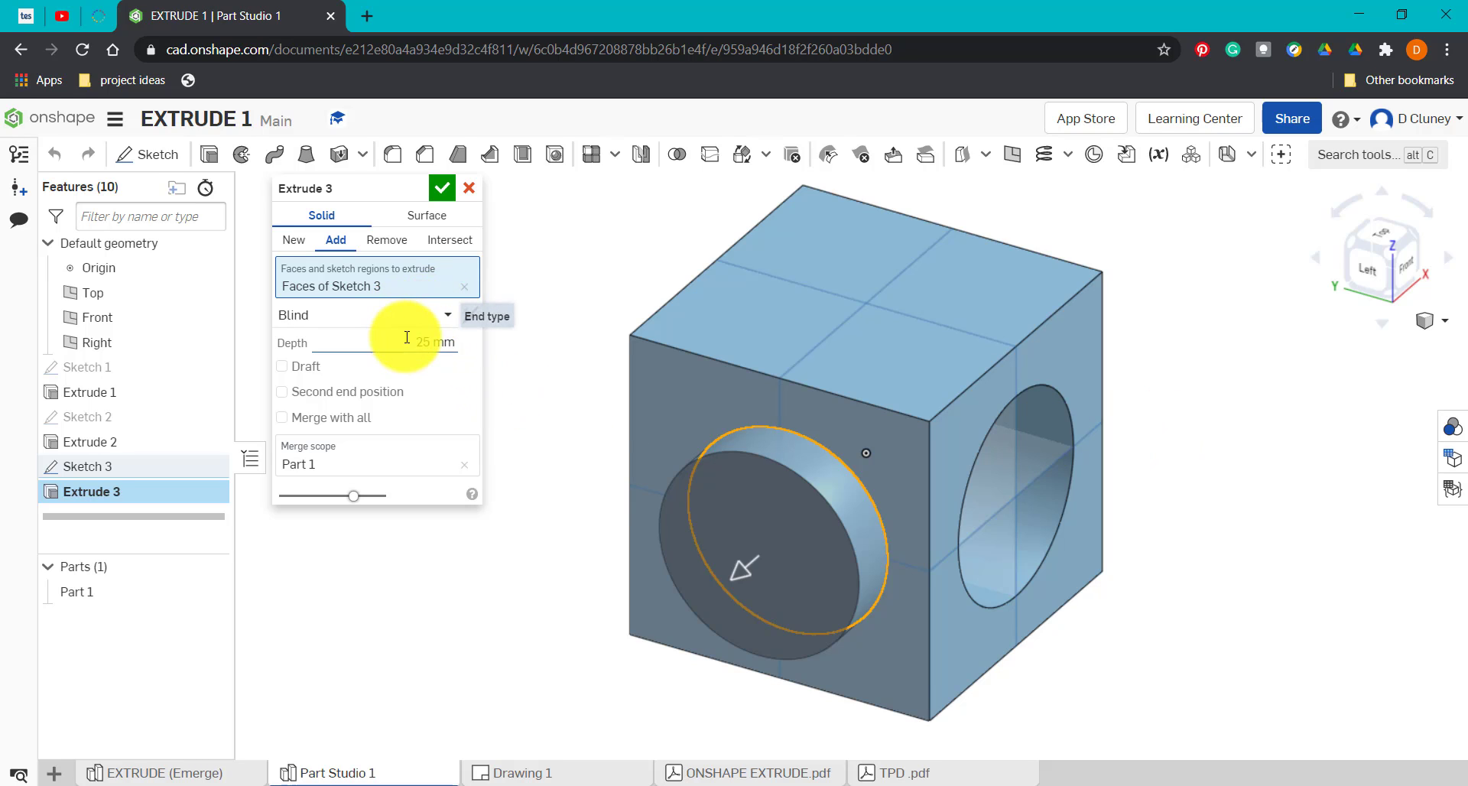
click(470, 315)
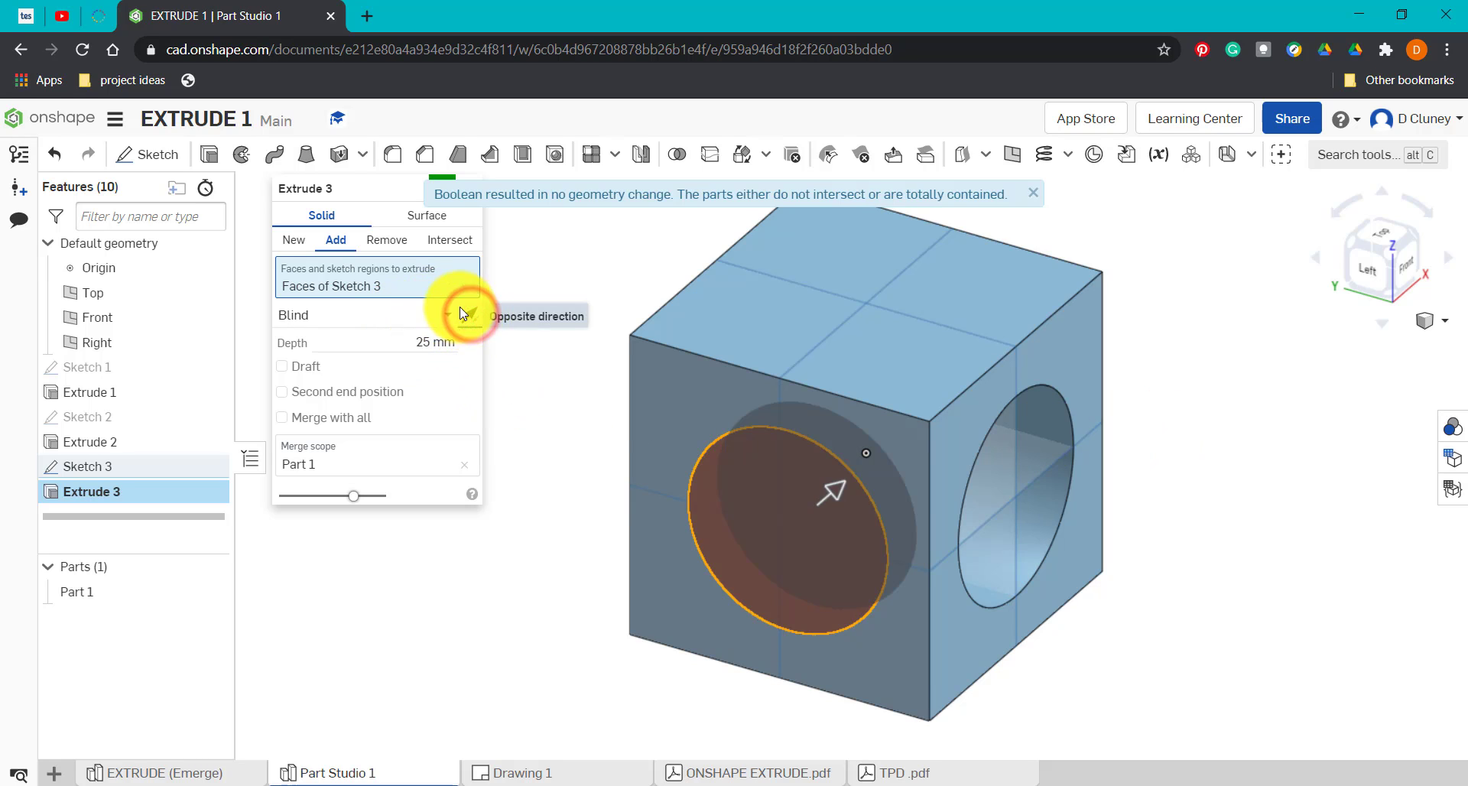
click(413, 341)
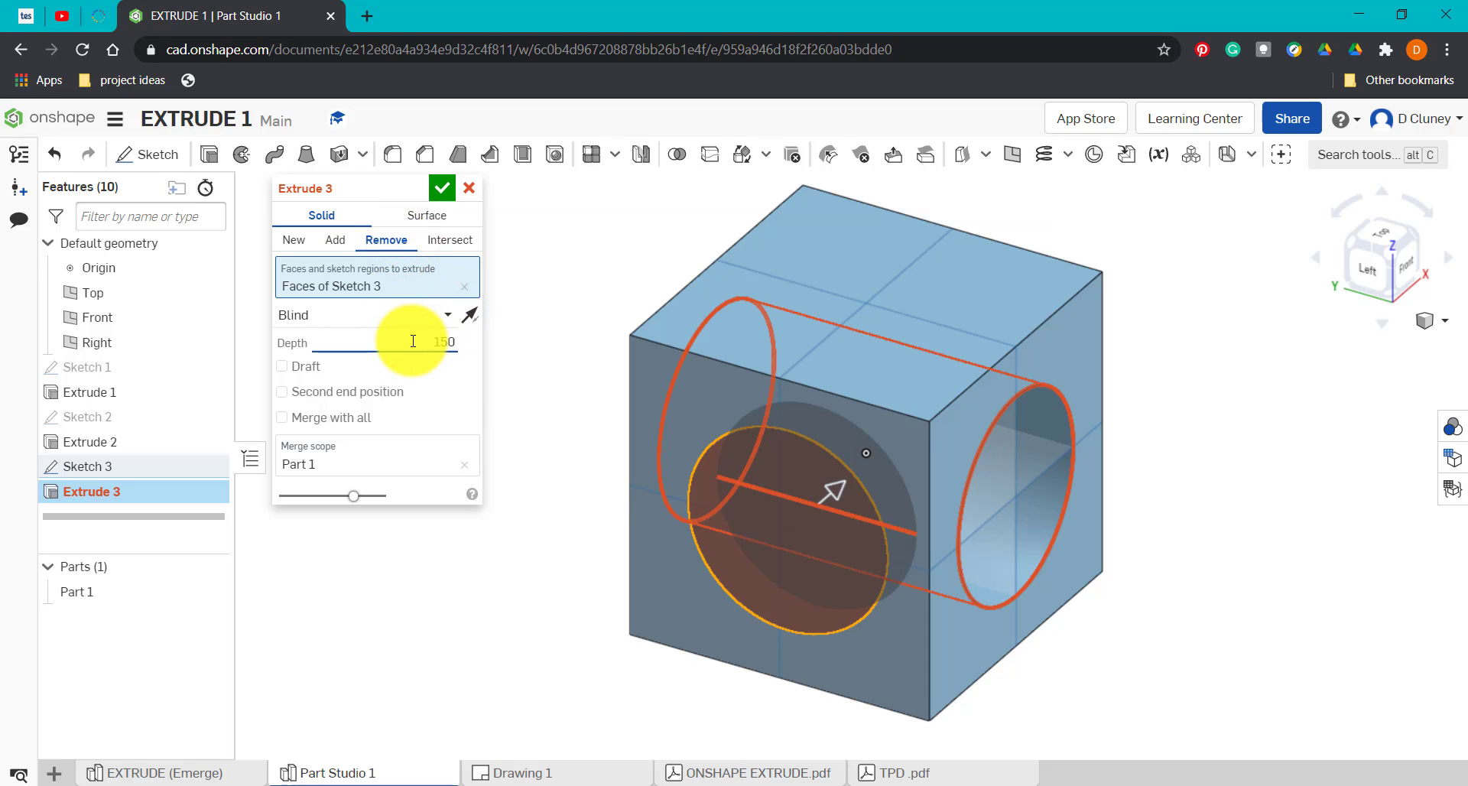
click(549, 403)
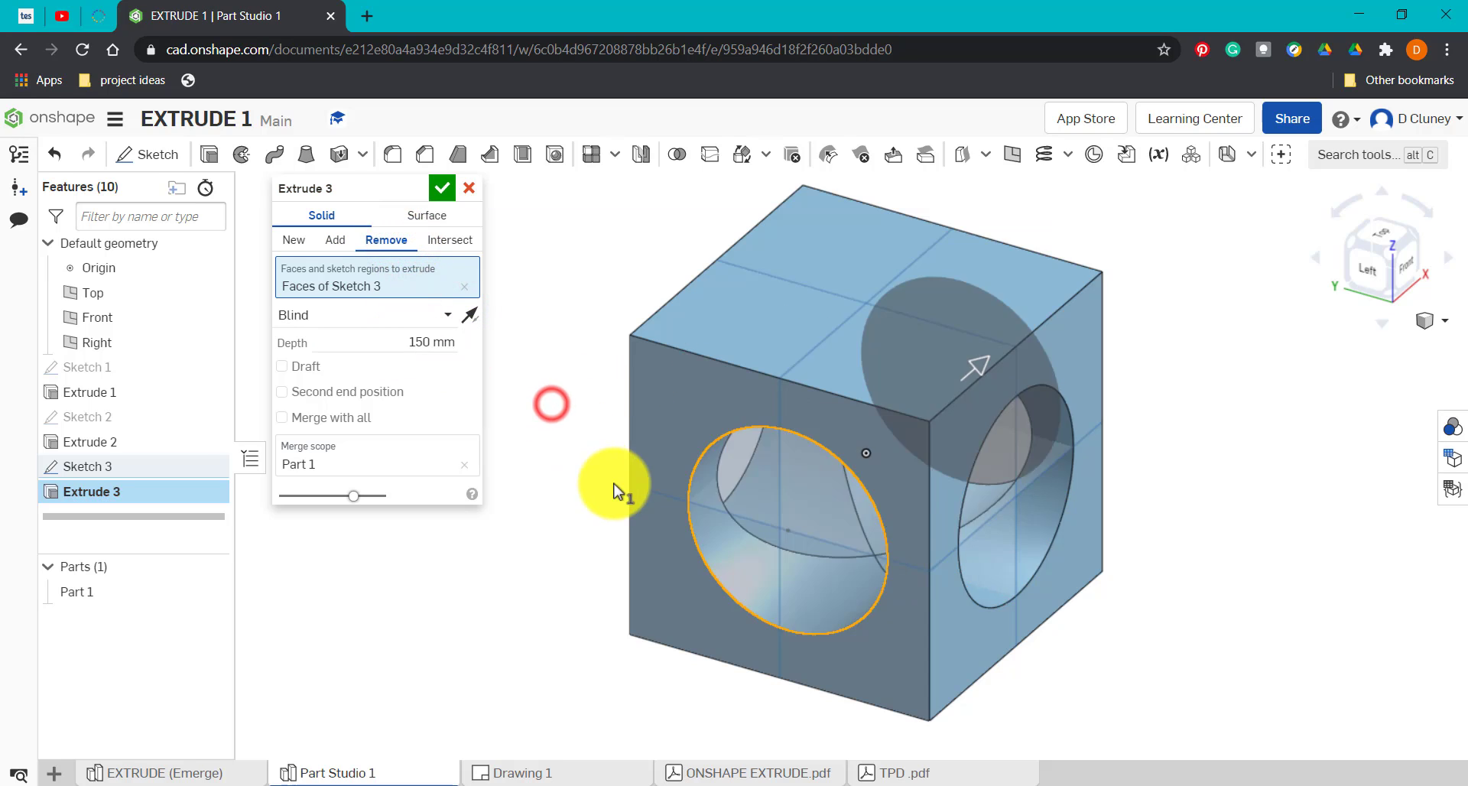
click(443, 190)
Step: Start a sketch on the cube's top face and draw a 100 mm diameter circle centred on the origin
right_drag(502, 459, 917, 375)
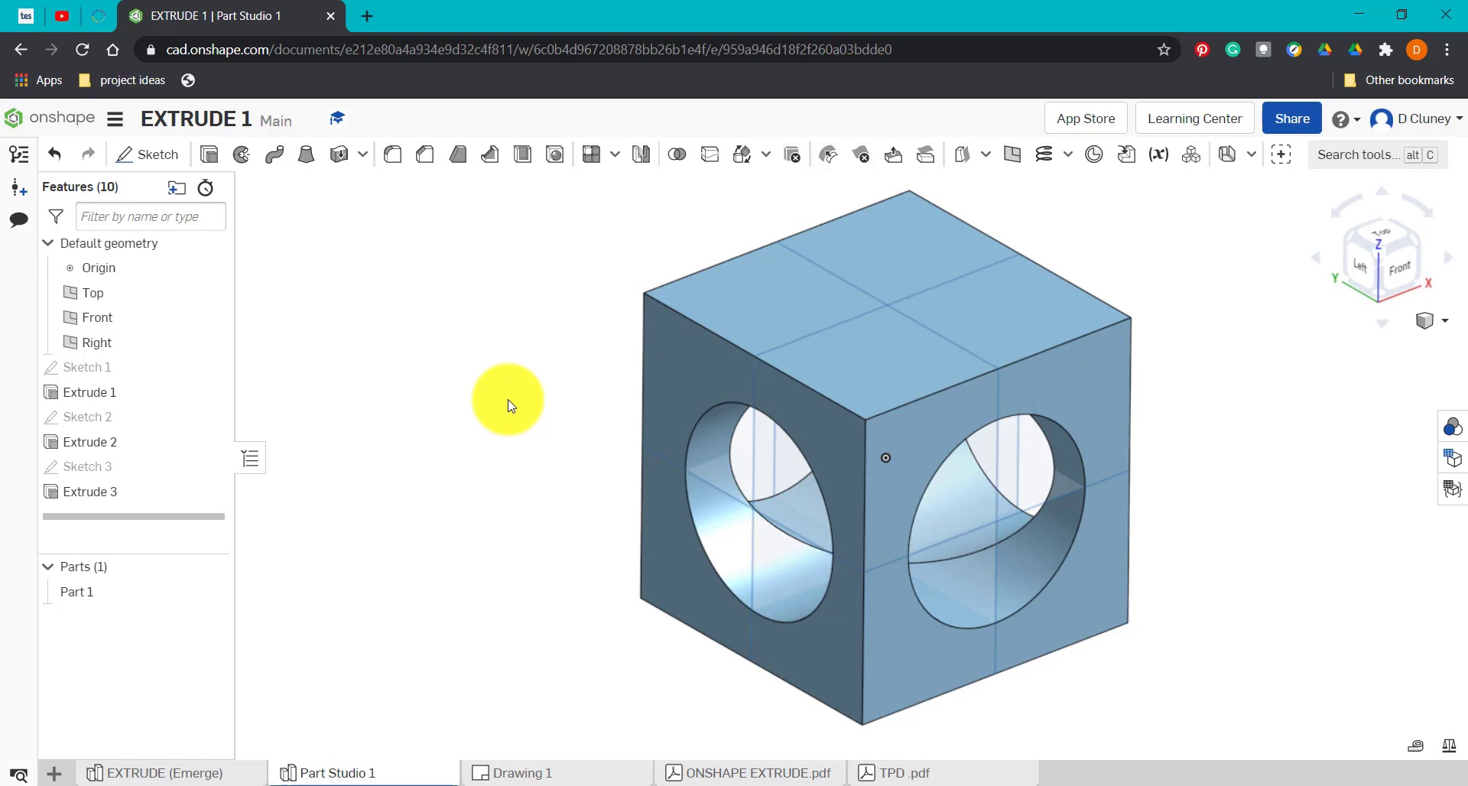
click(173, 158)
click(866, 347)
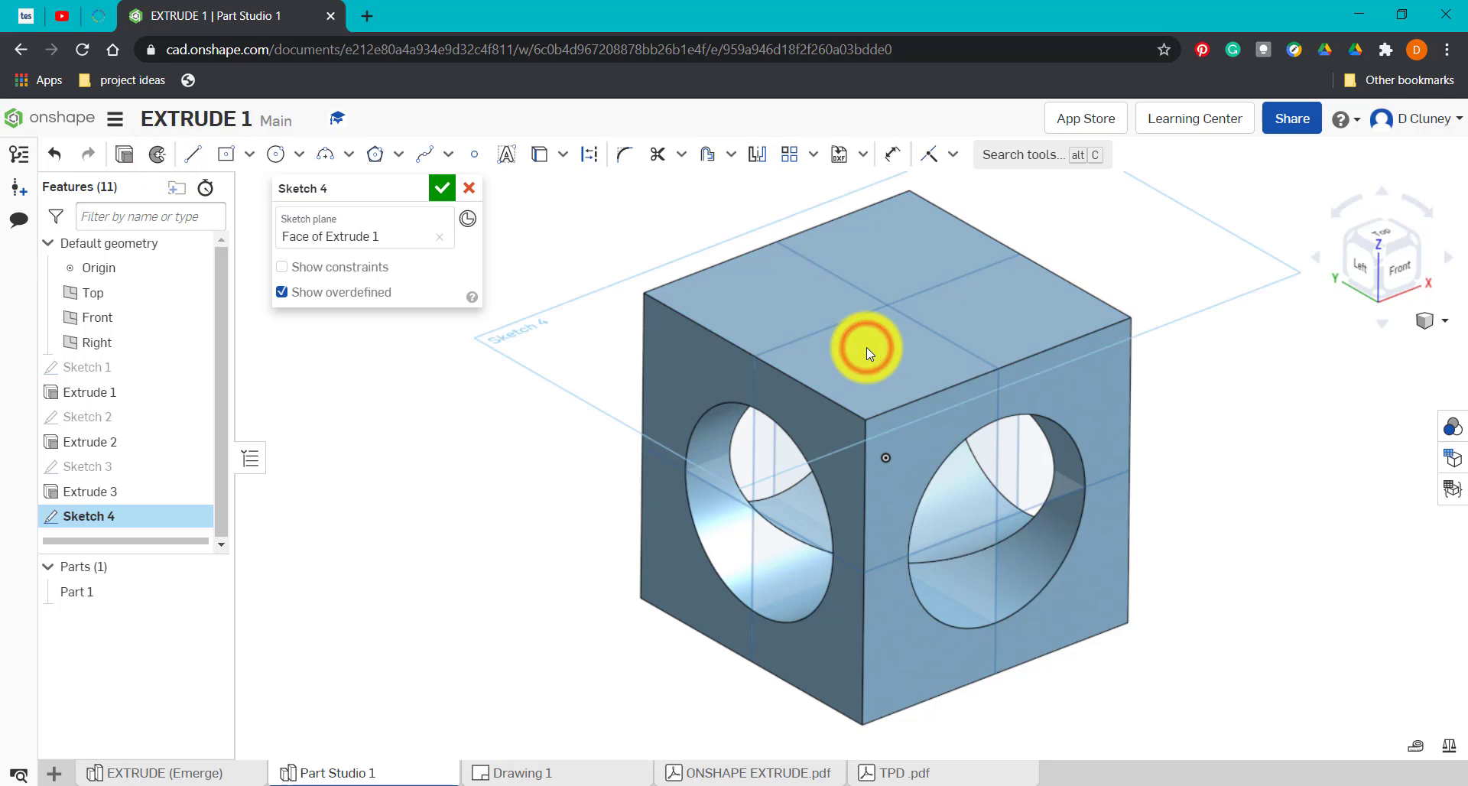
key(n)
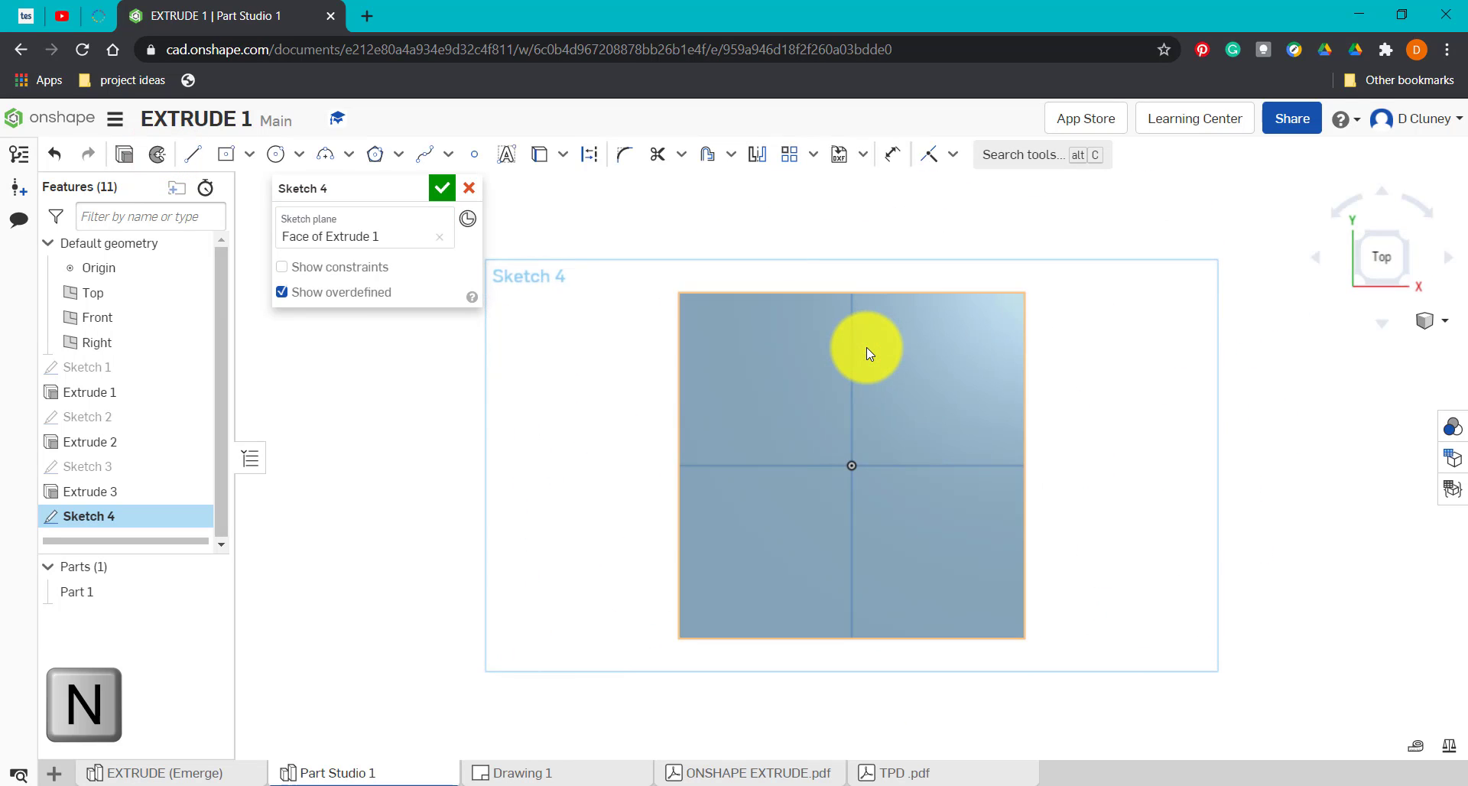
key(c)
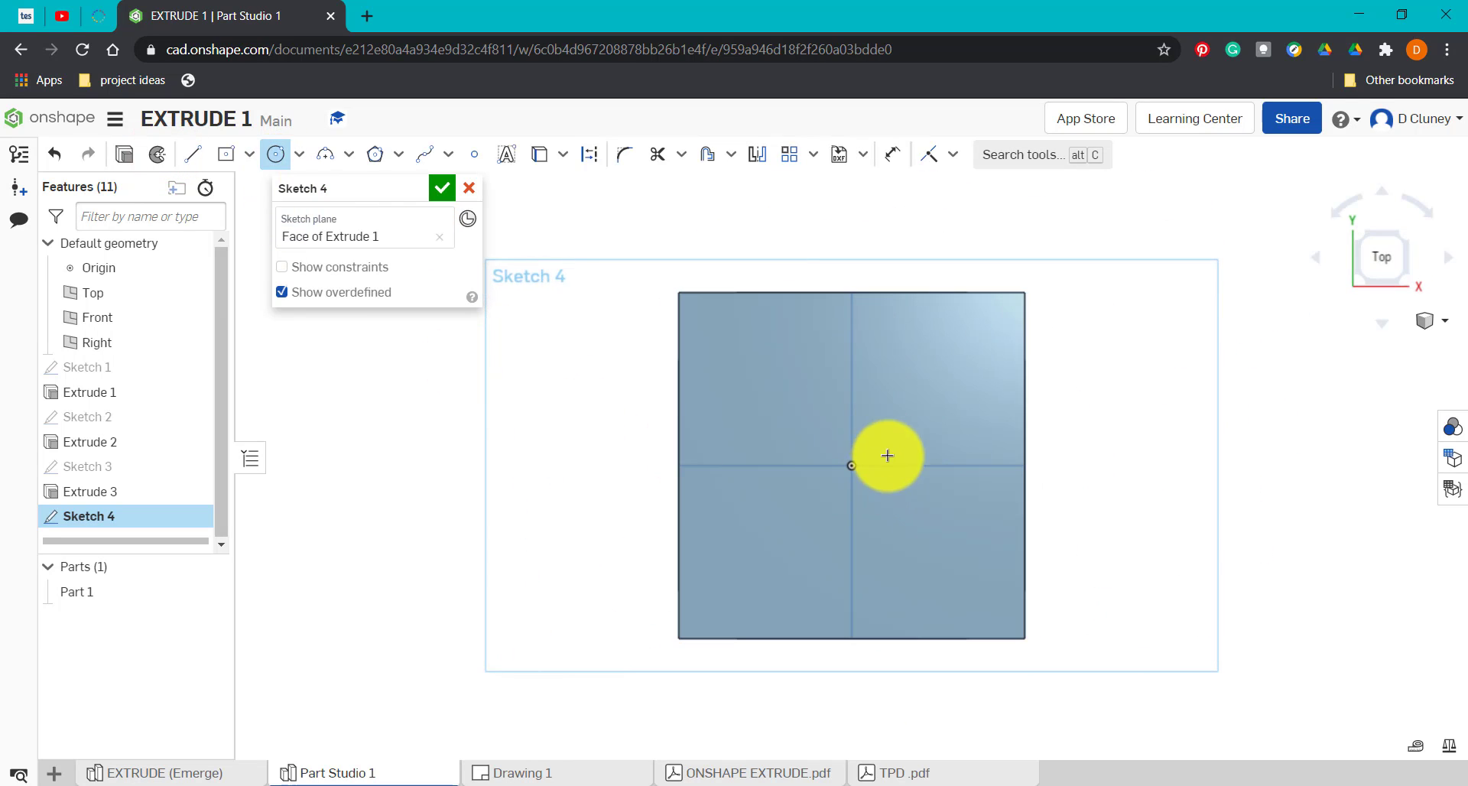
key(c)
click(854, 468)
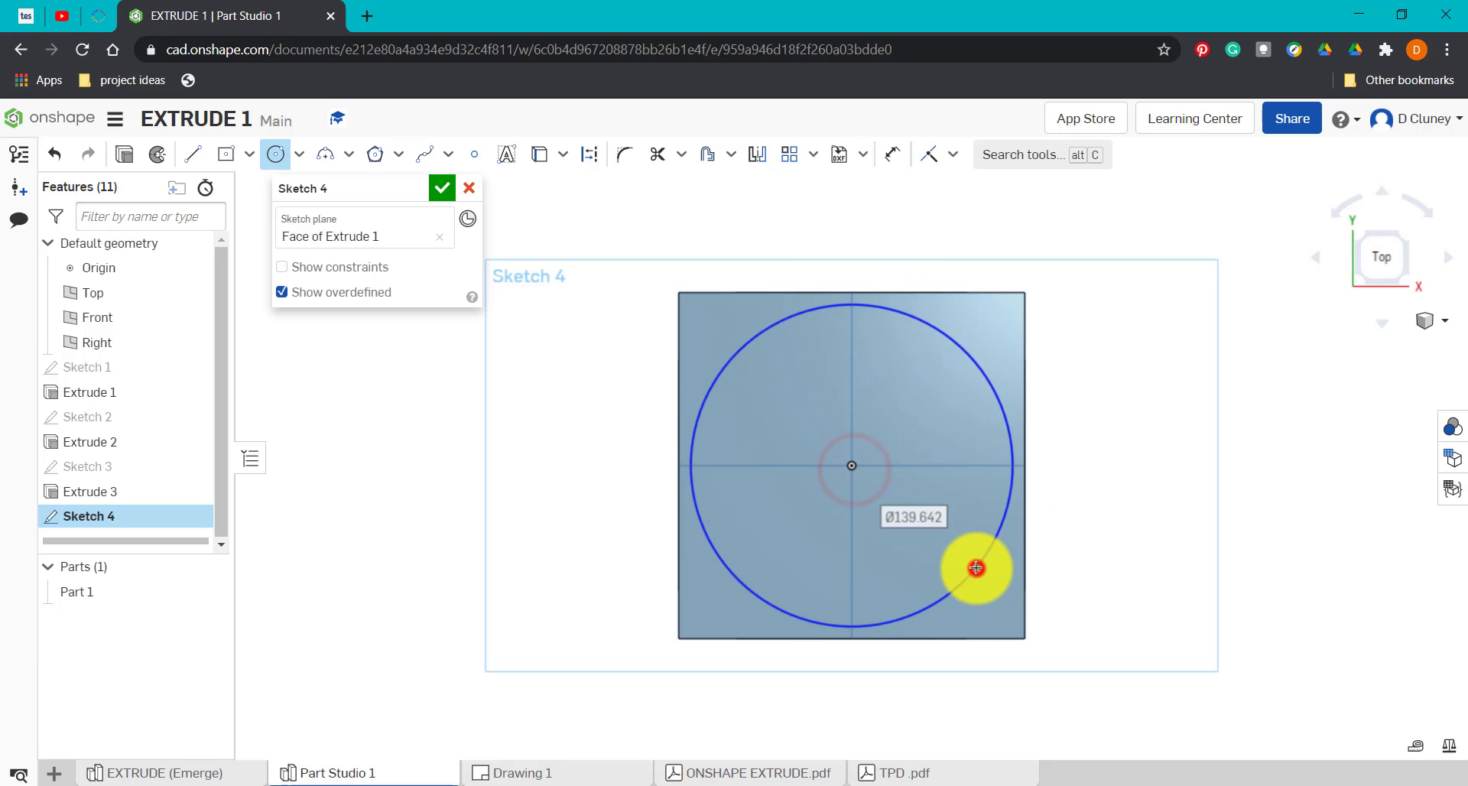
click(976, 567)
text(100)
key(Return)
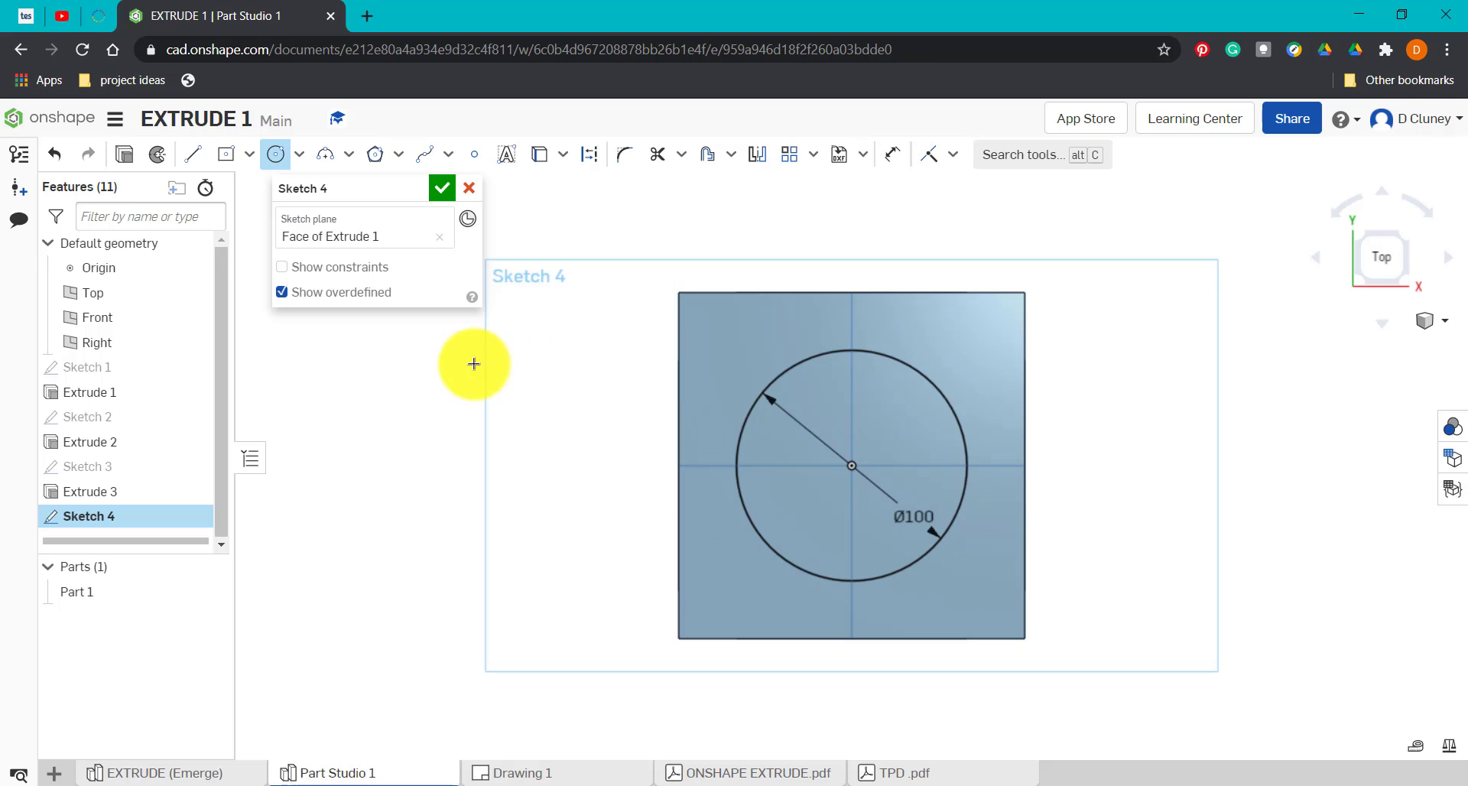
Step: Extrude the Sketch 4 circle as a Remove cut in the opposite direction, up to a bottom corner vertex of the cube, and accept it
click(122, 154)
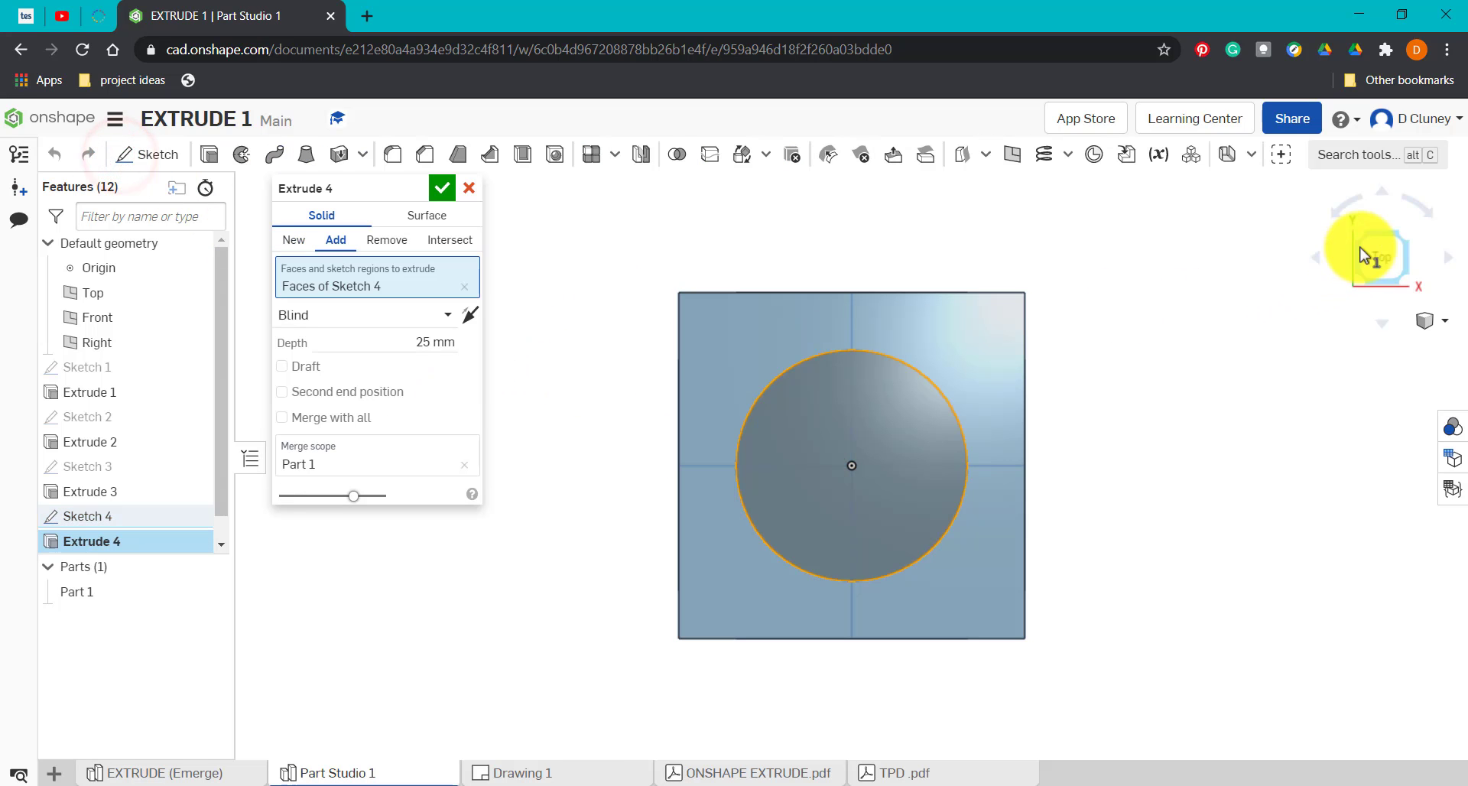
click(1402, 243)
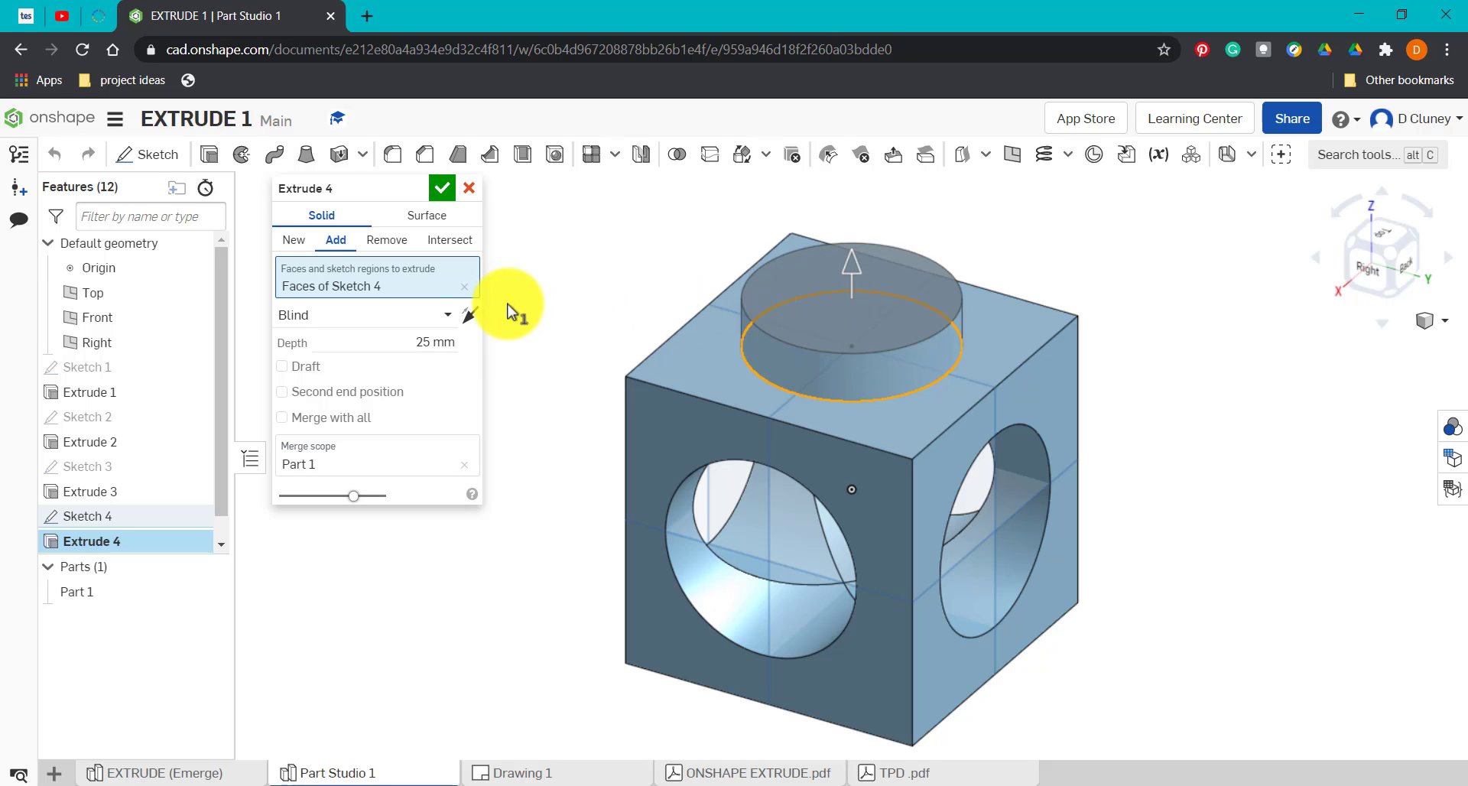
click(473, 318)
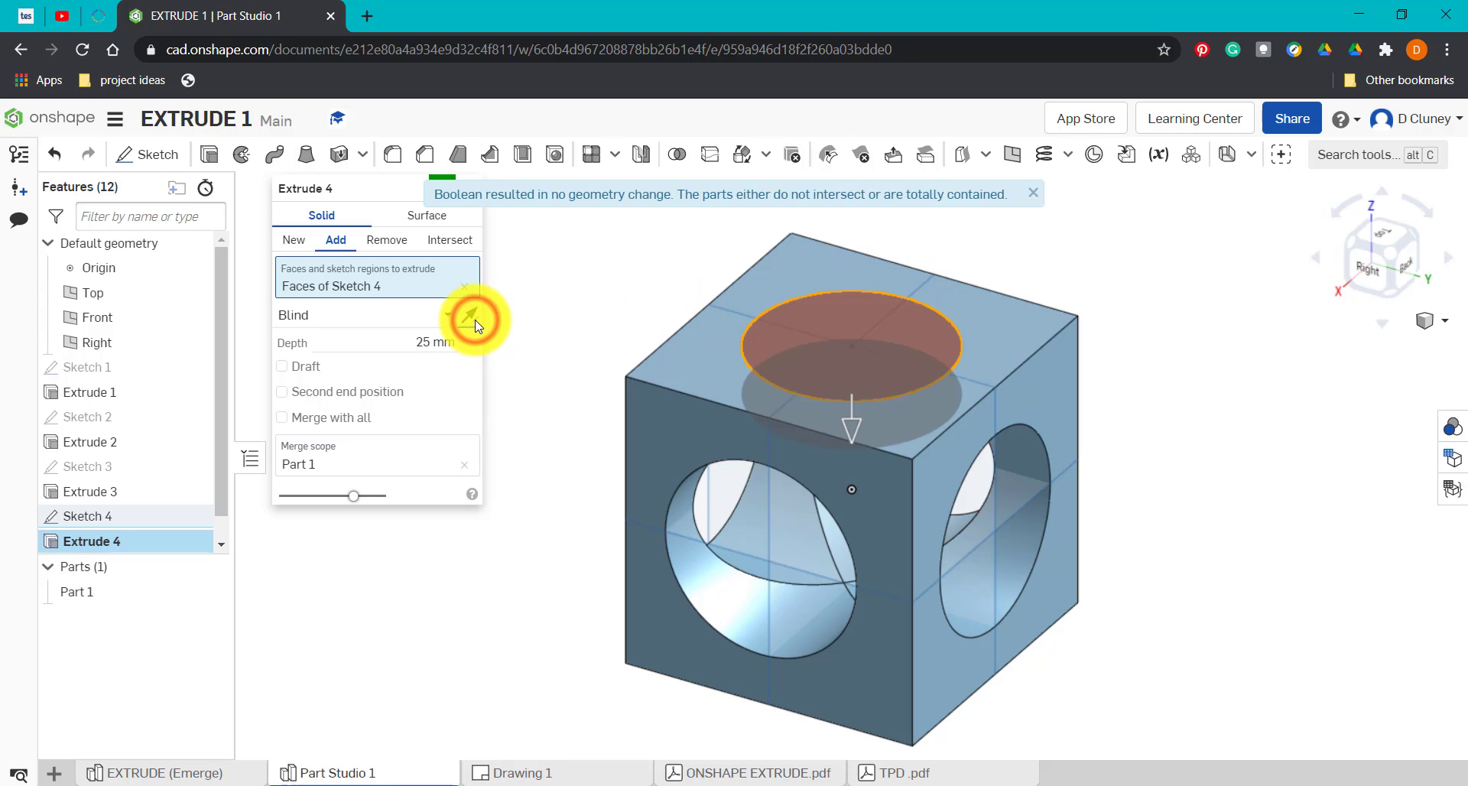
click(414, 327)
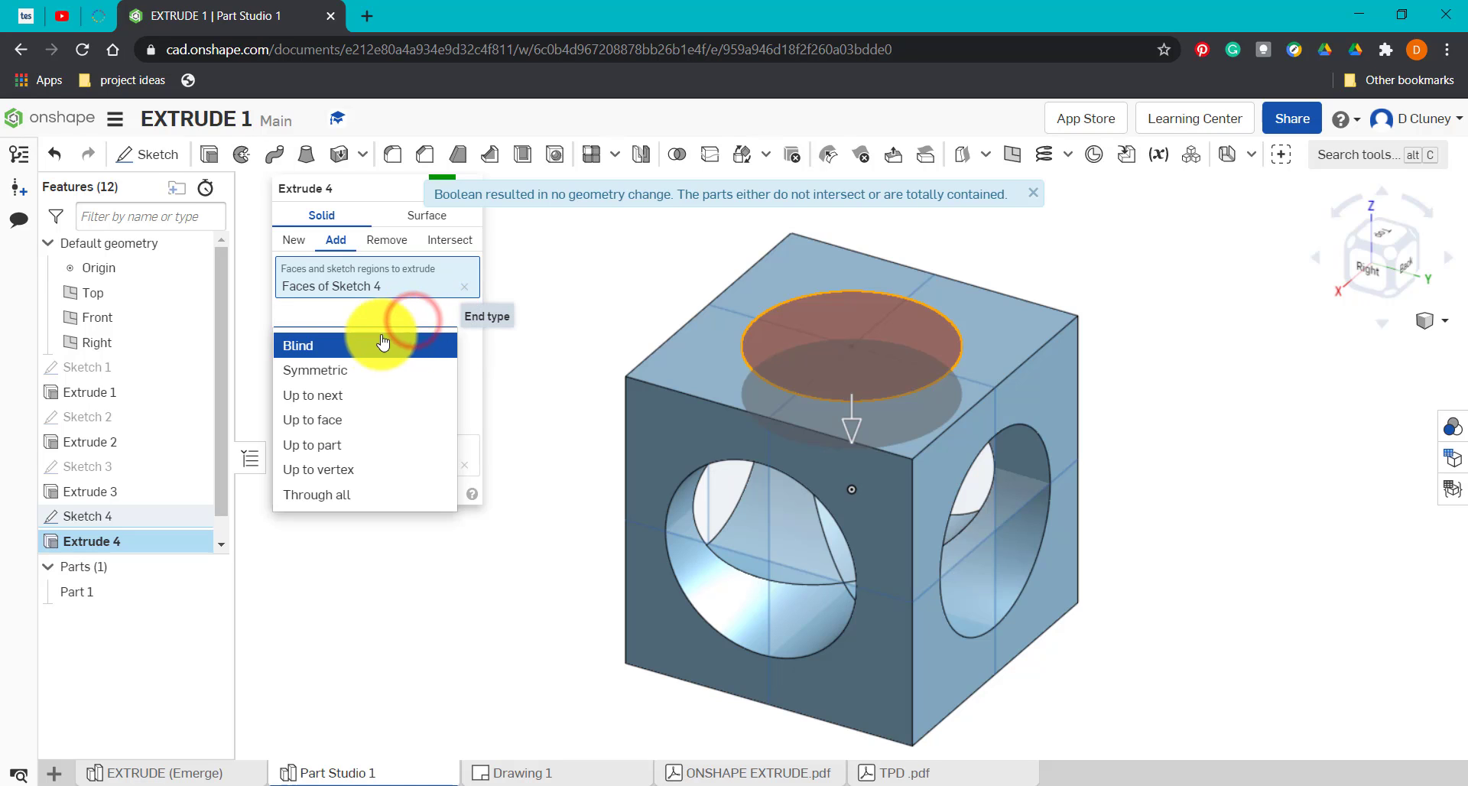
click(361, 476)
click(624, 666)
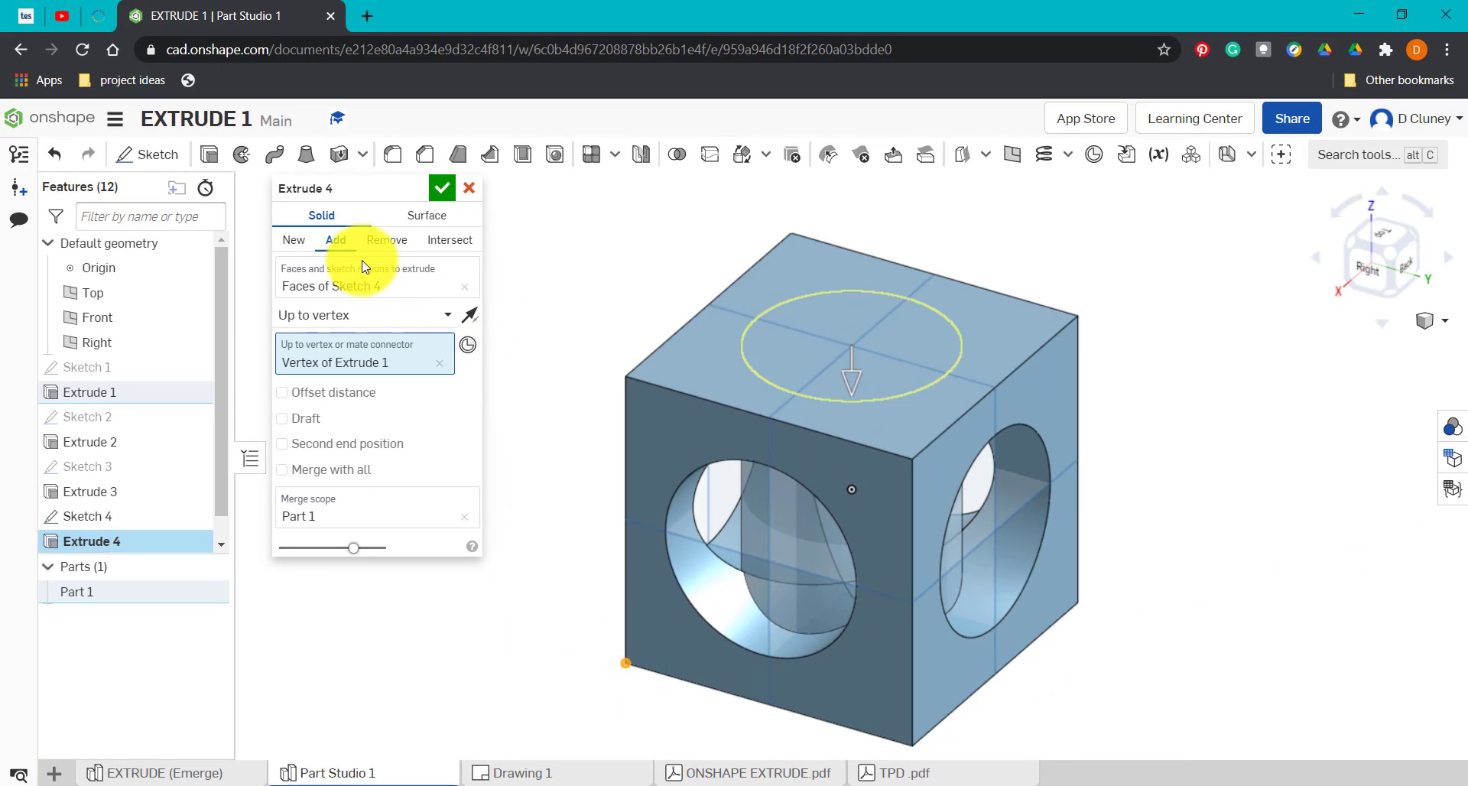
right_drag(546, 565, 599, 525)
click(388, 241)
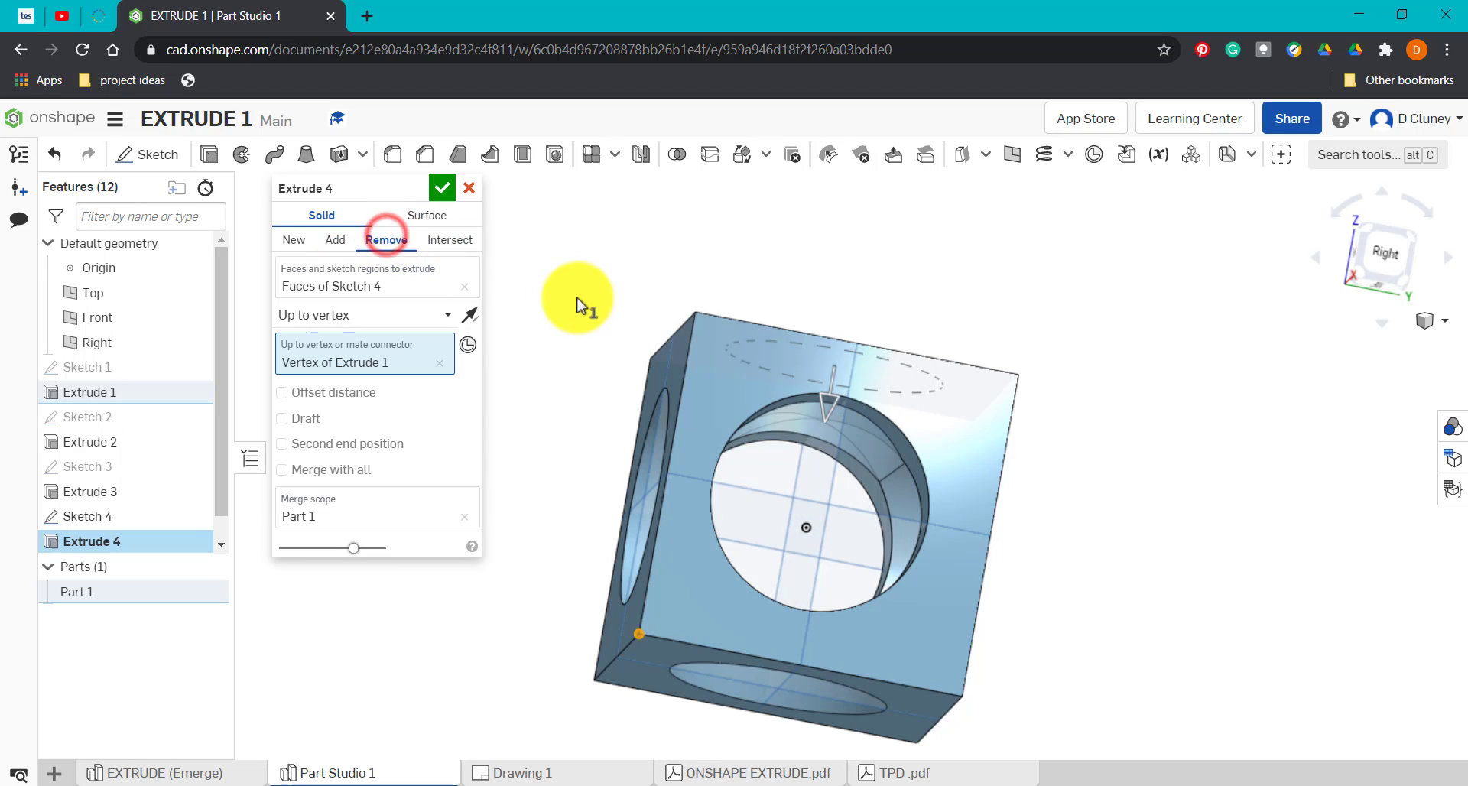
click(438, 188)
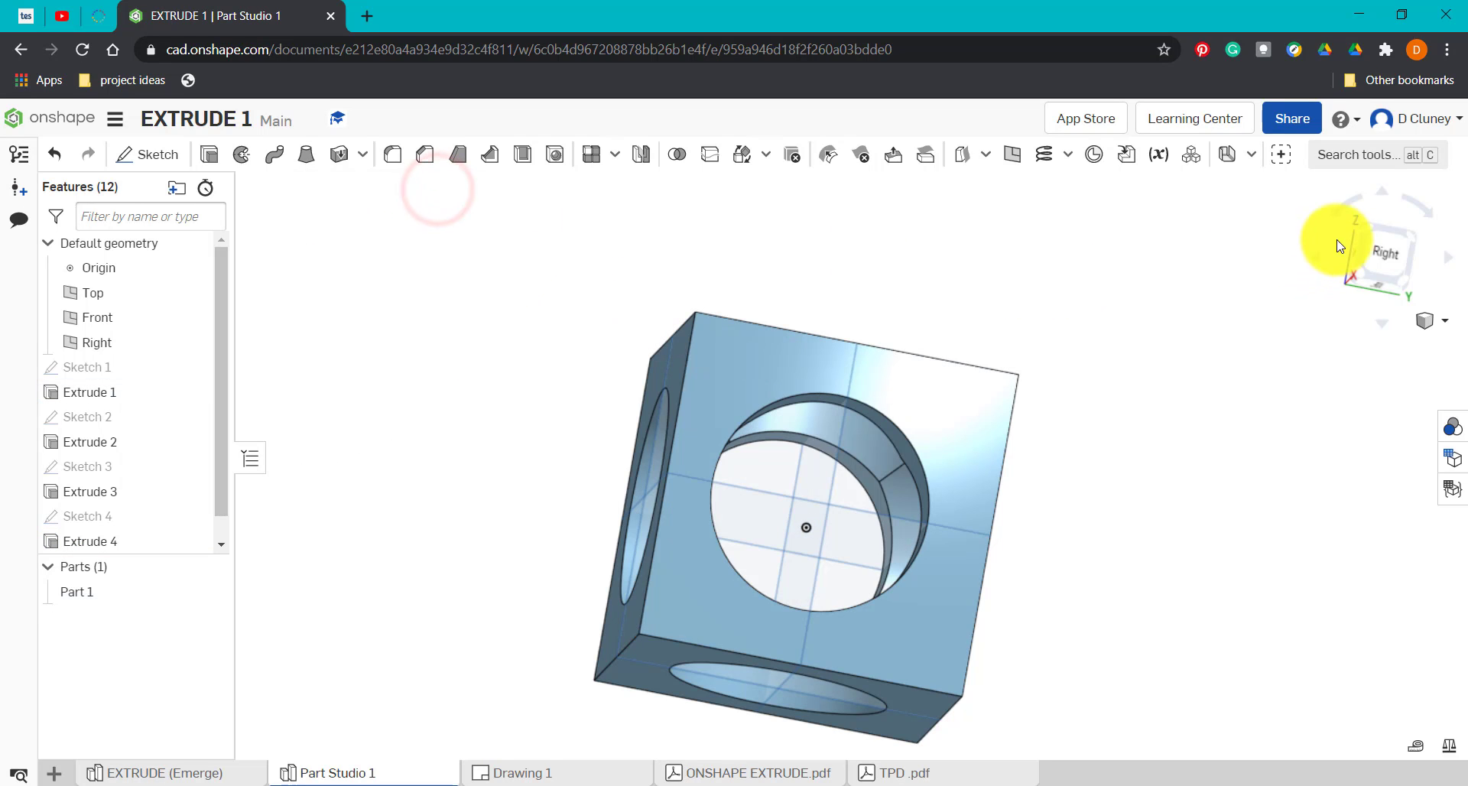
Step: Show the cube from an isometric angle and display the dimensions of Extrude 4
click(1413, 241)
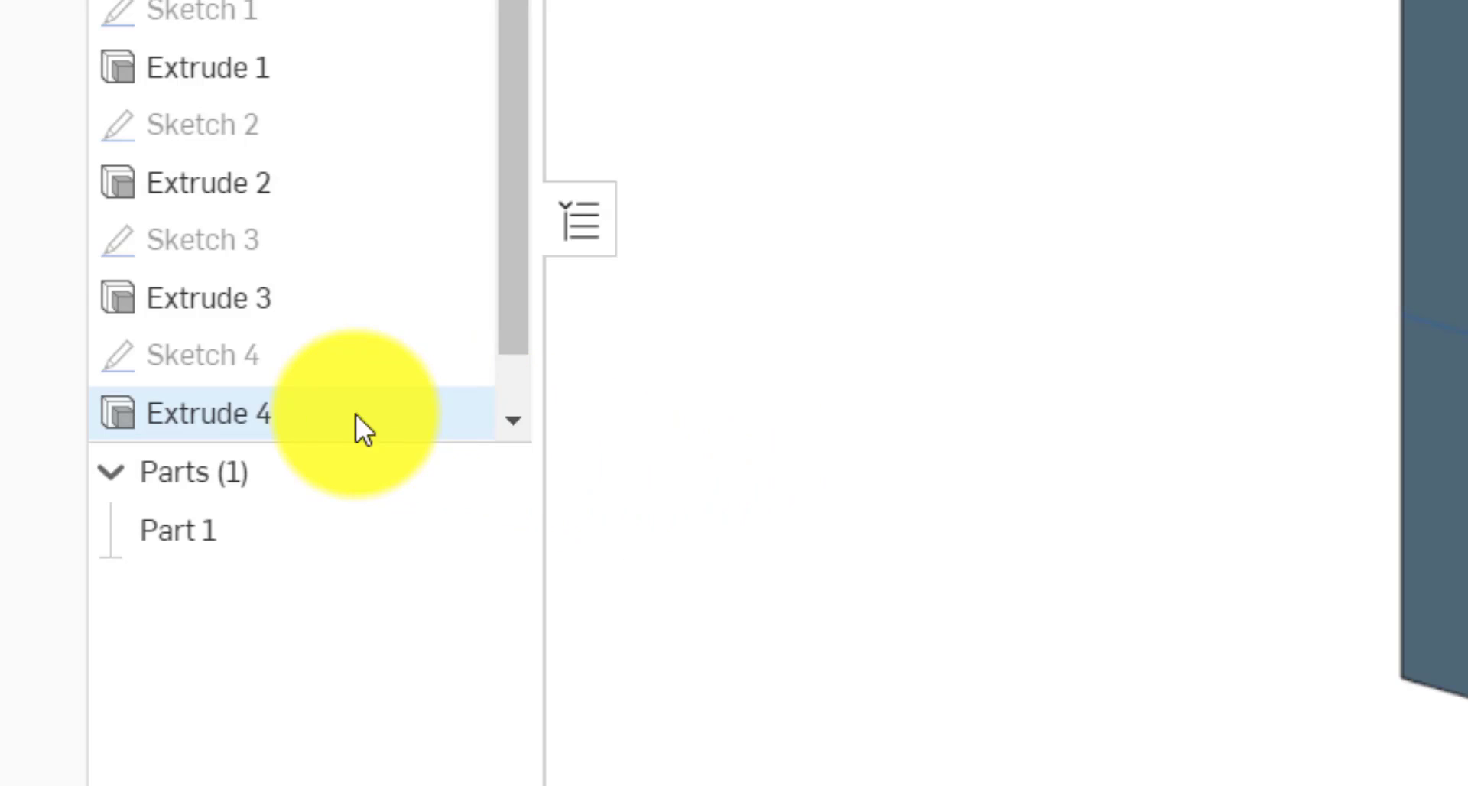
right_click(293, 412)
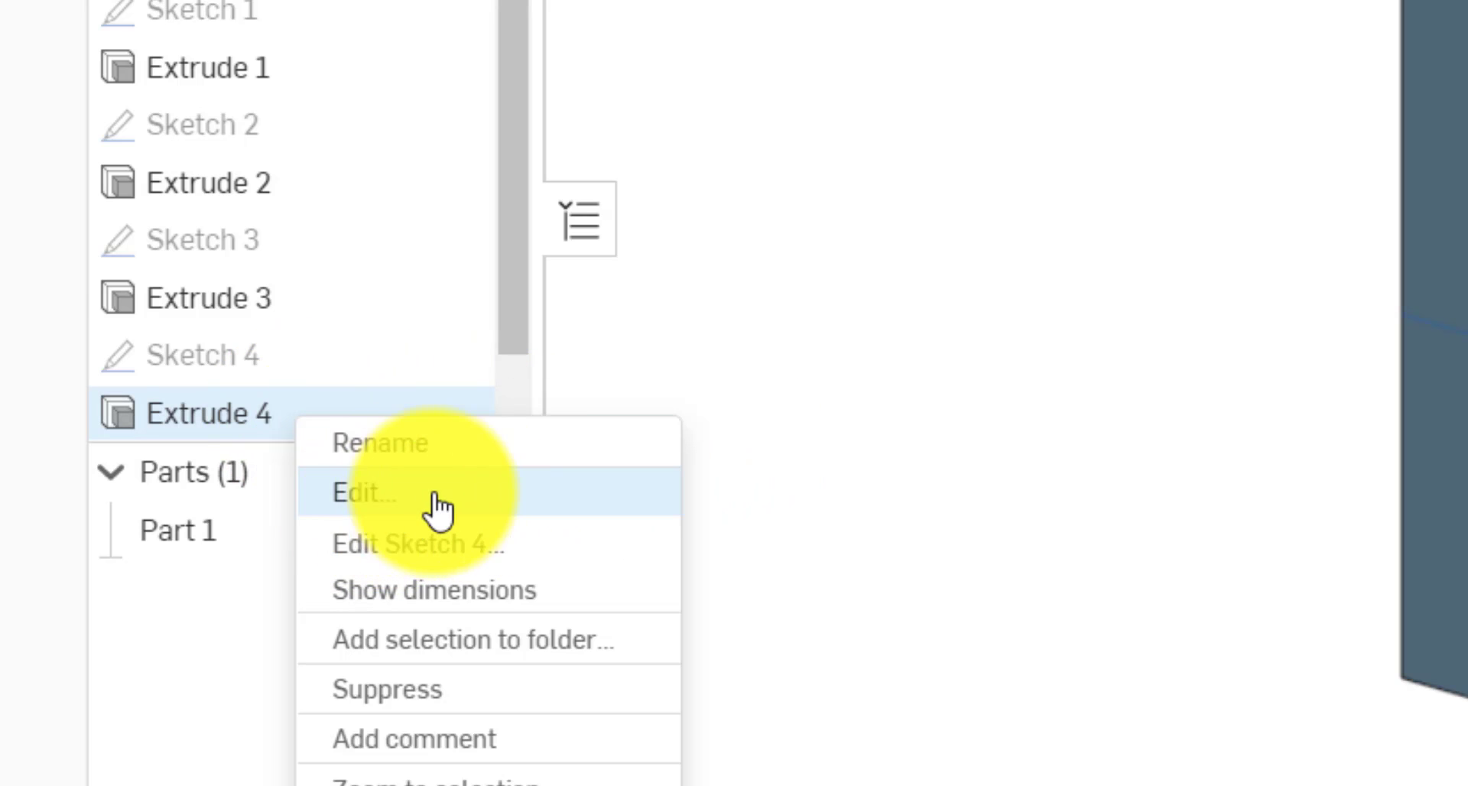
click(467, 589)
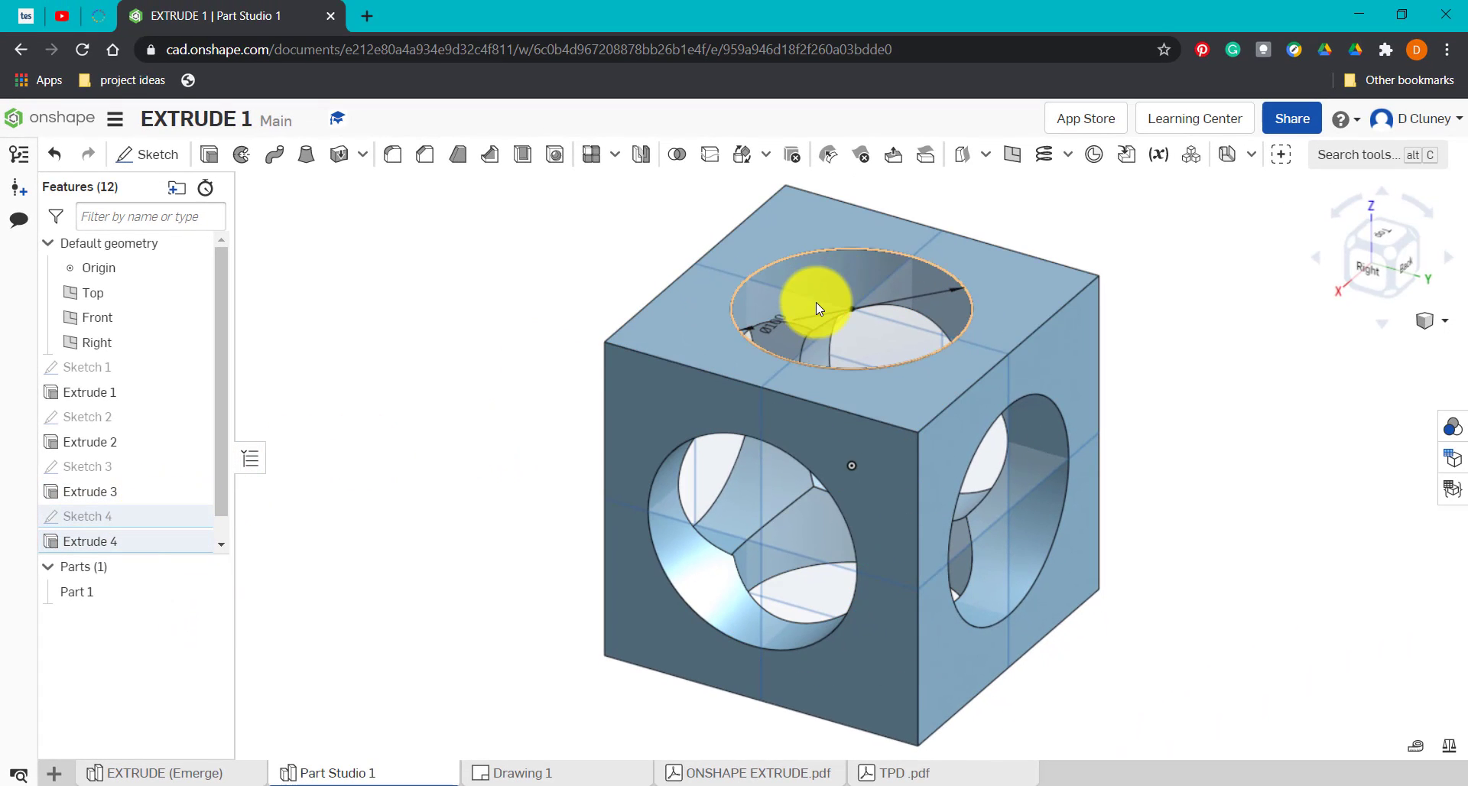
right_click(125, 500)
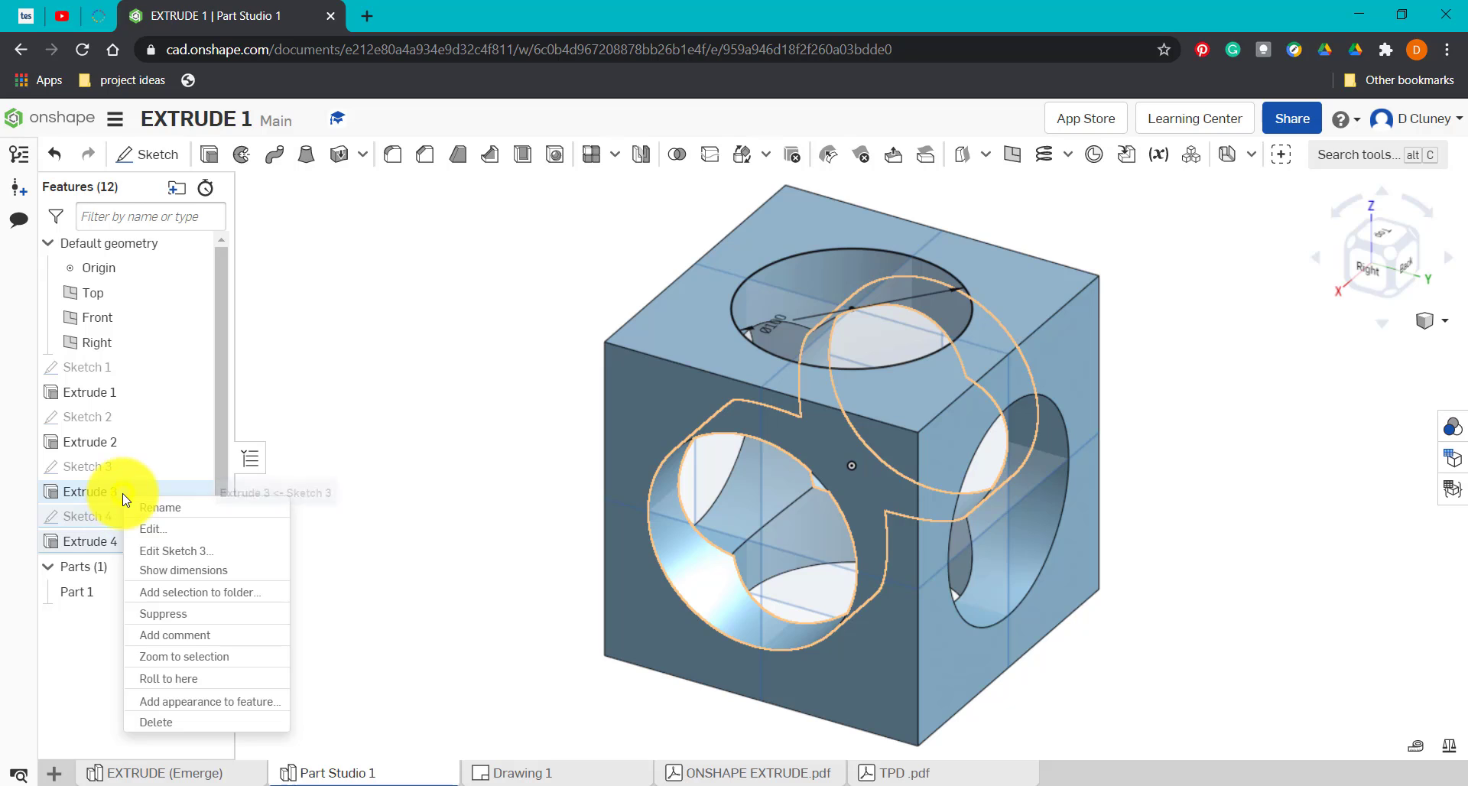
Step: Reopen Extrude 4 to review its Remove operation and available end types, and close it without changes
right_click(105, 541)
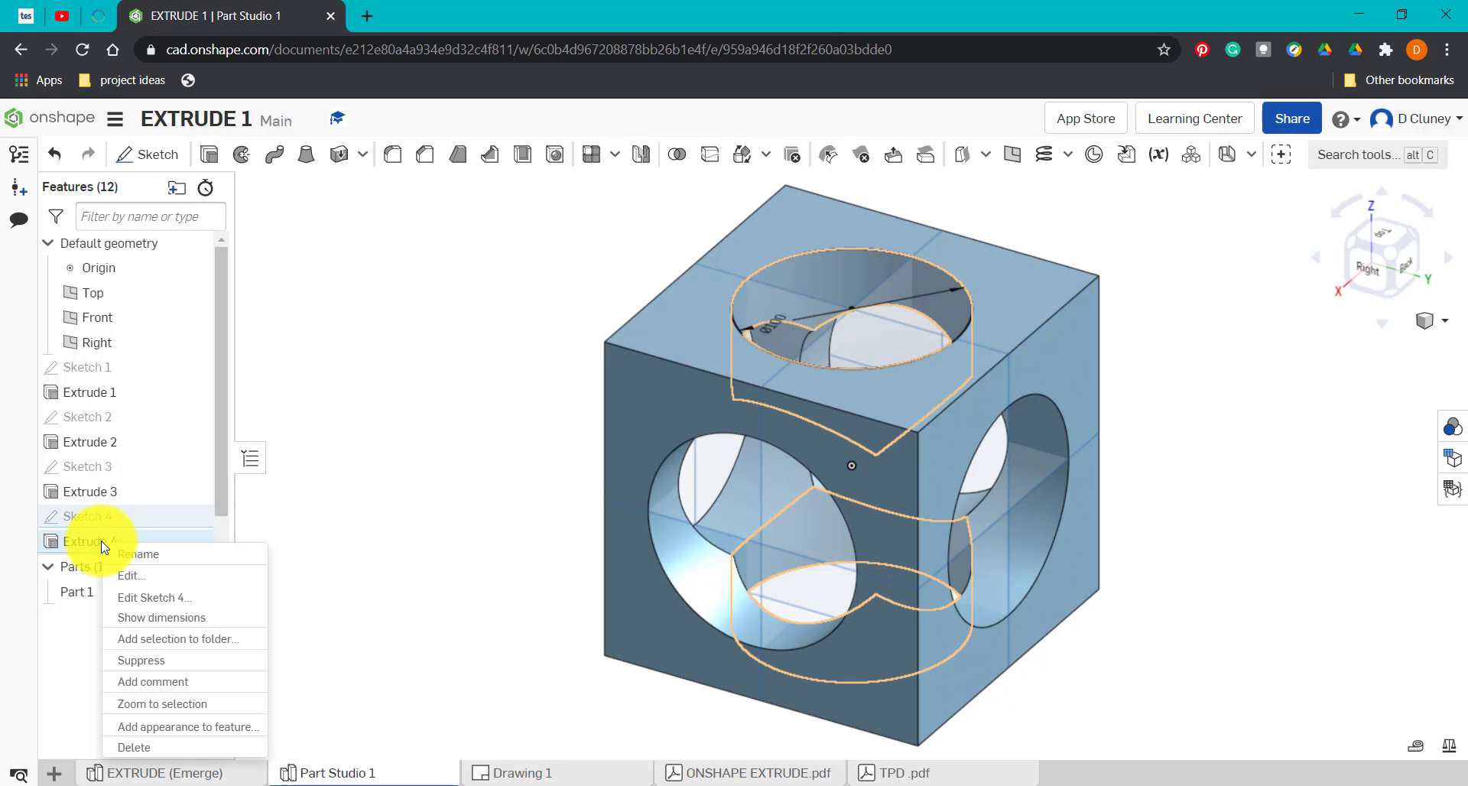
click(187, 579)
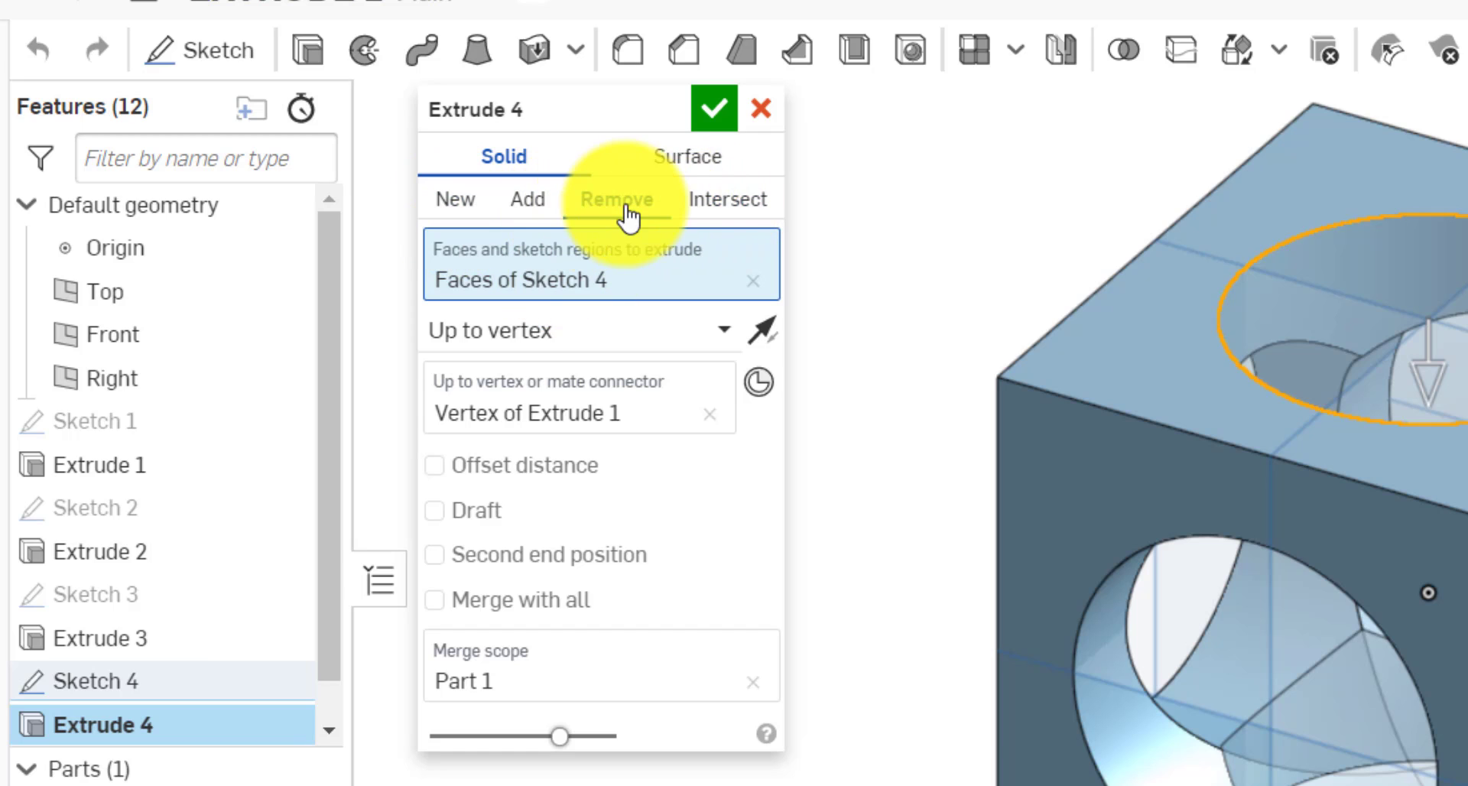
click(670, 329)
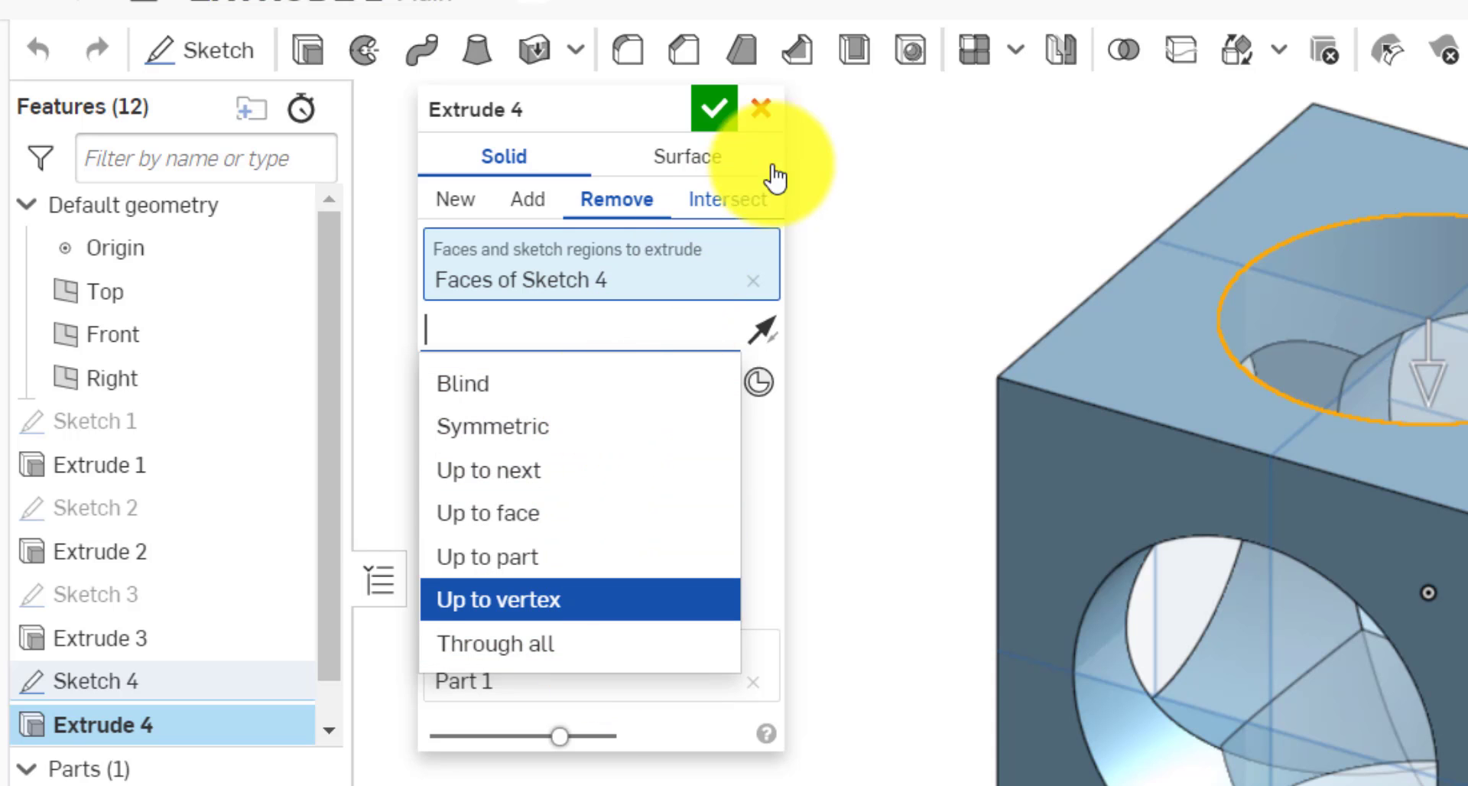
click(761, 109)
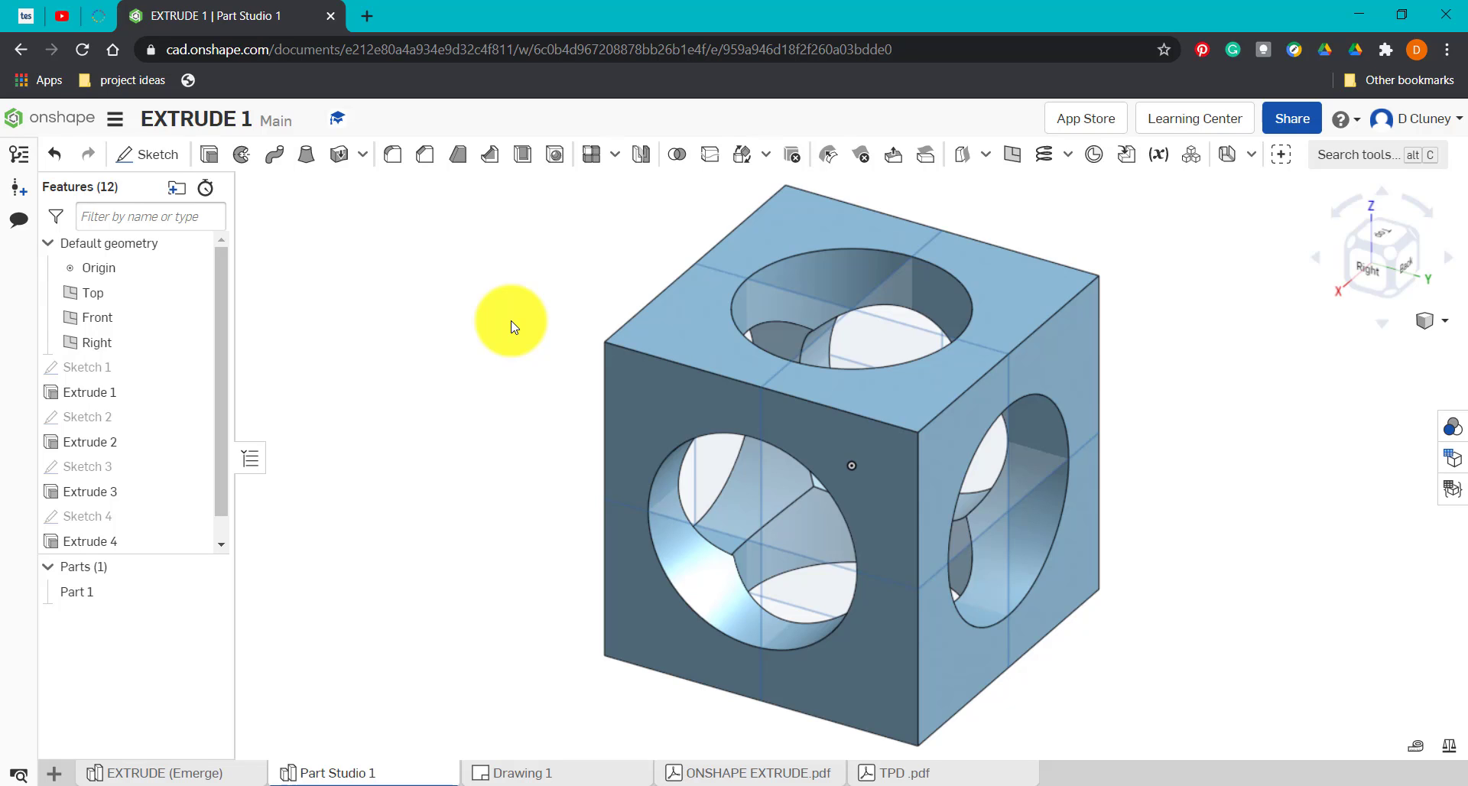
scroll(511, 327, up, 2)
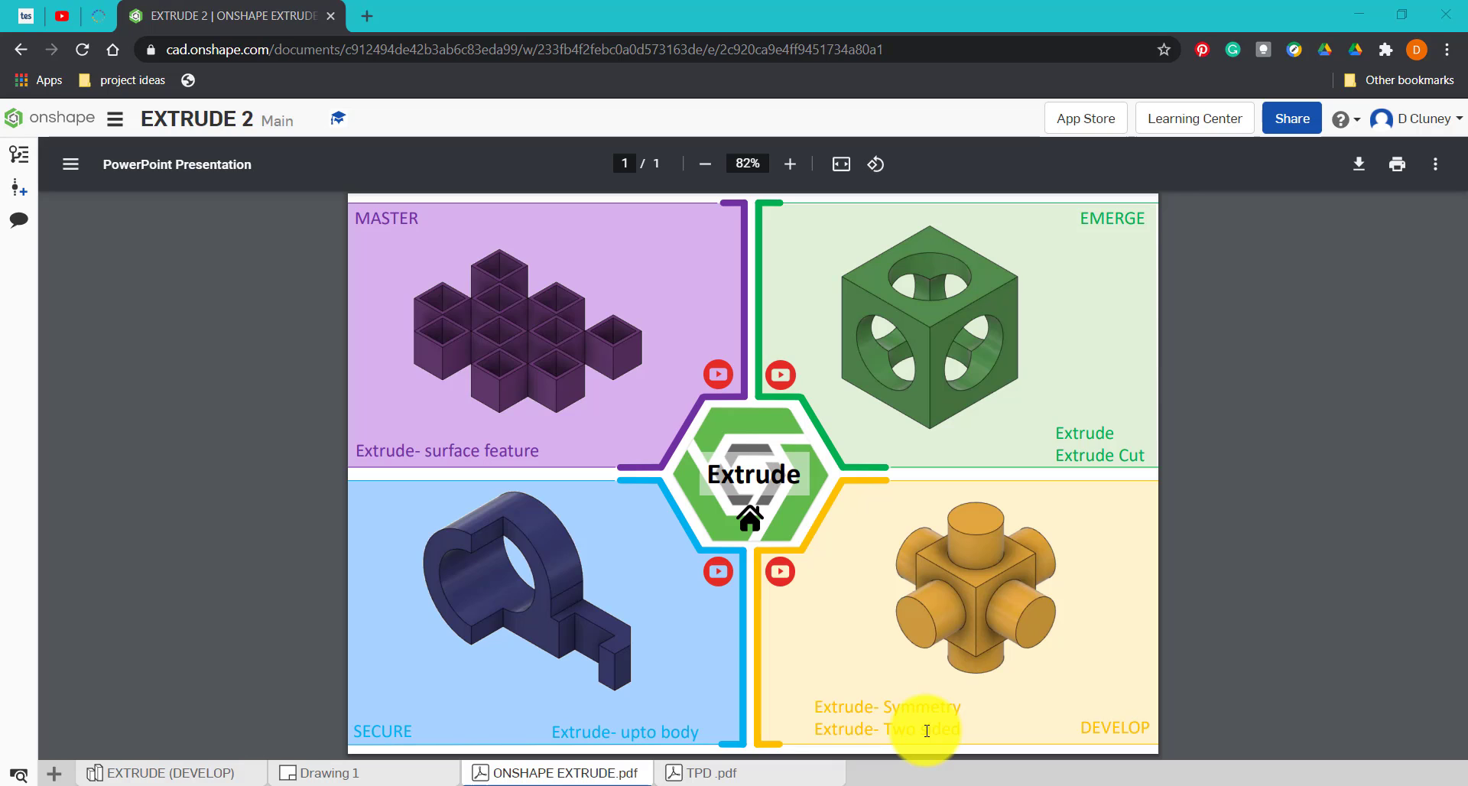
Step: Examine the EXTRUDE (DEVELOP) reference model in the EXTRUDE 2 document from an isometric angle and open its Drawing 1
click(184, 773)
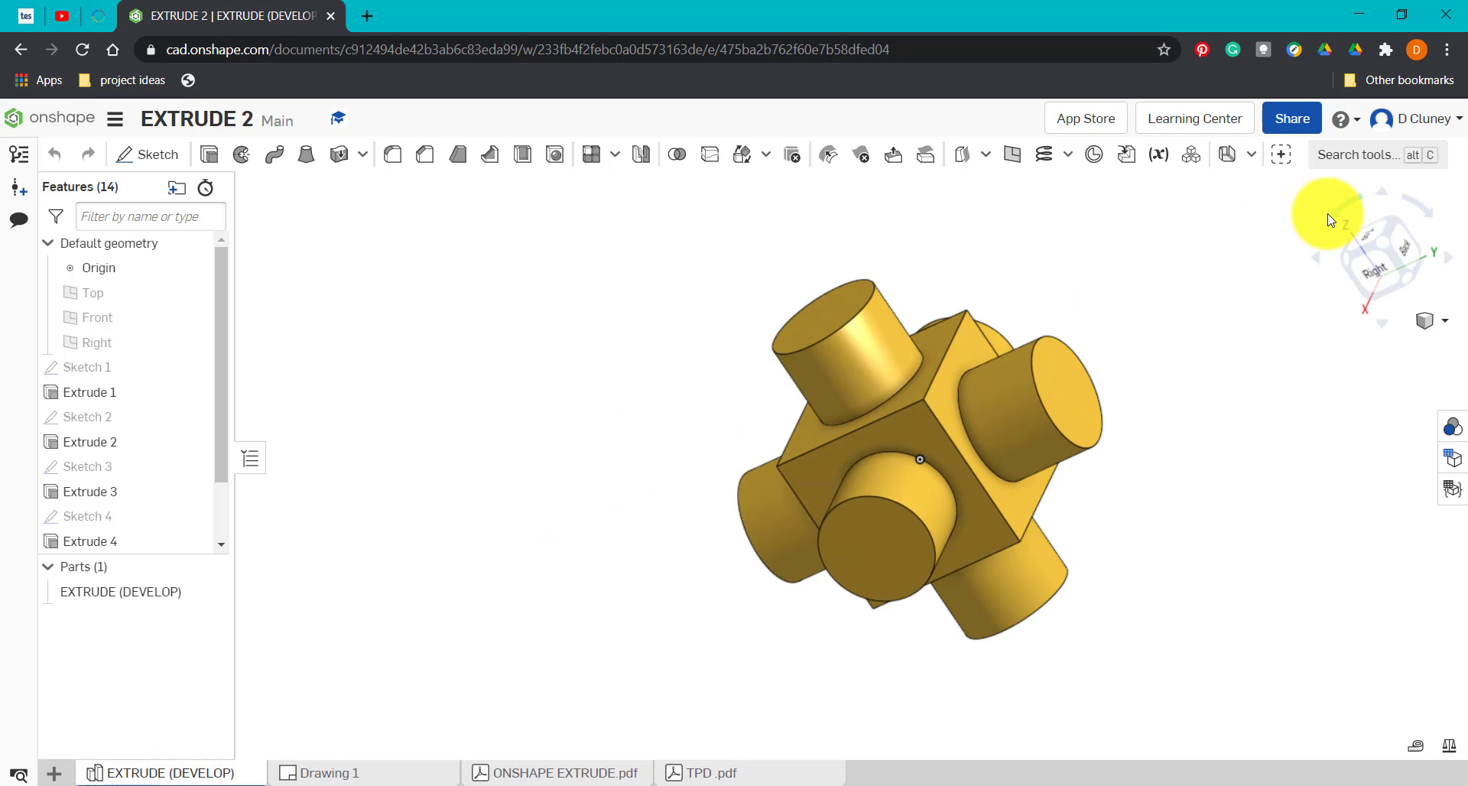
click(1380, 248)
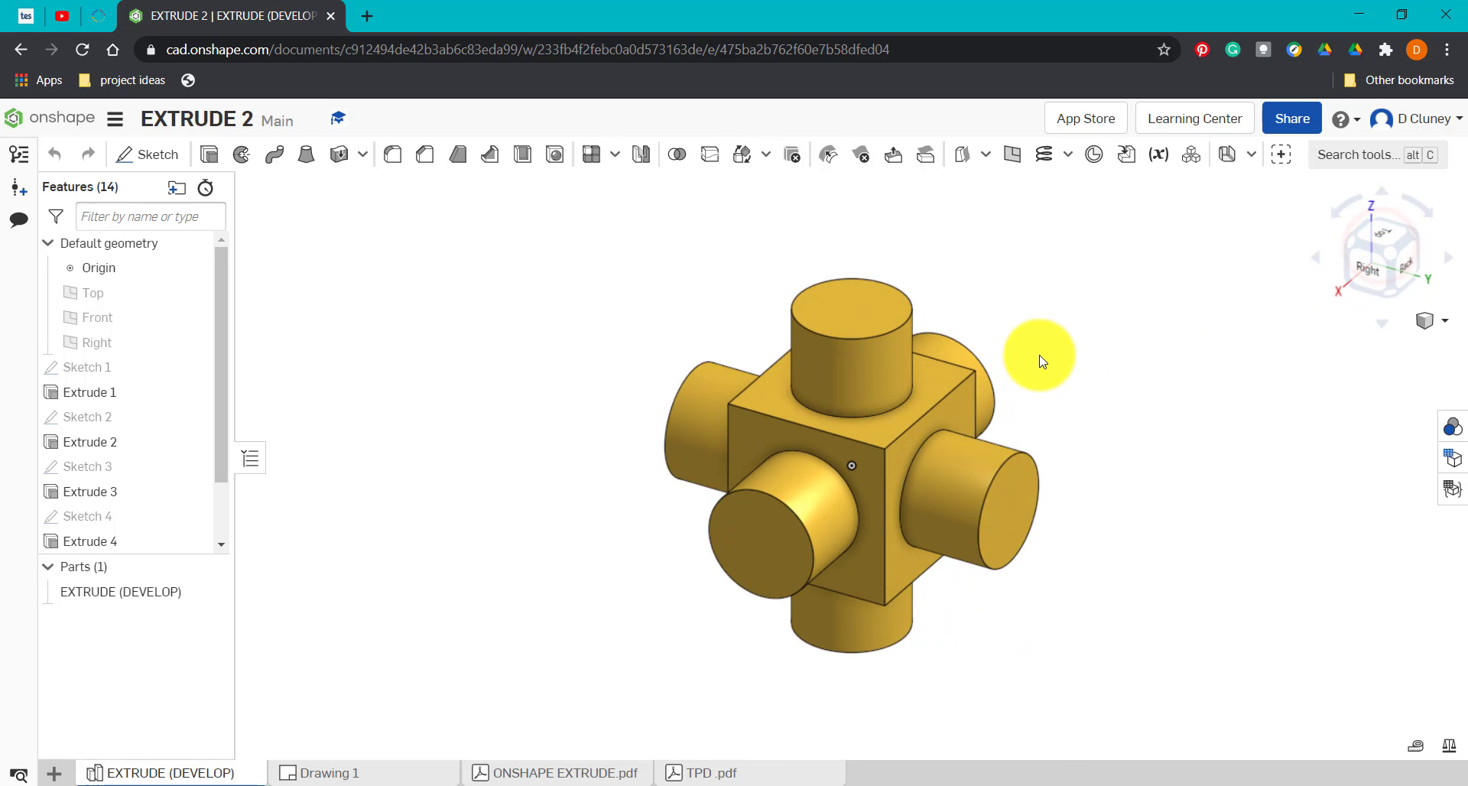
click(346, 774)
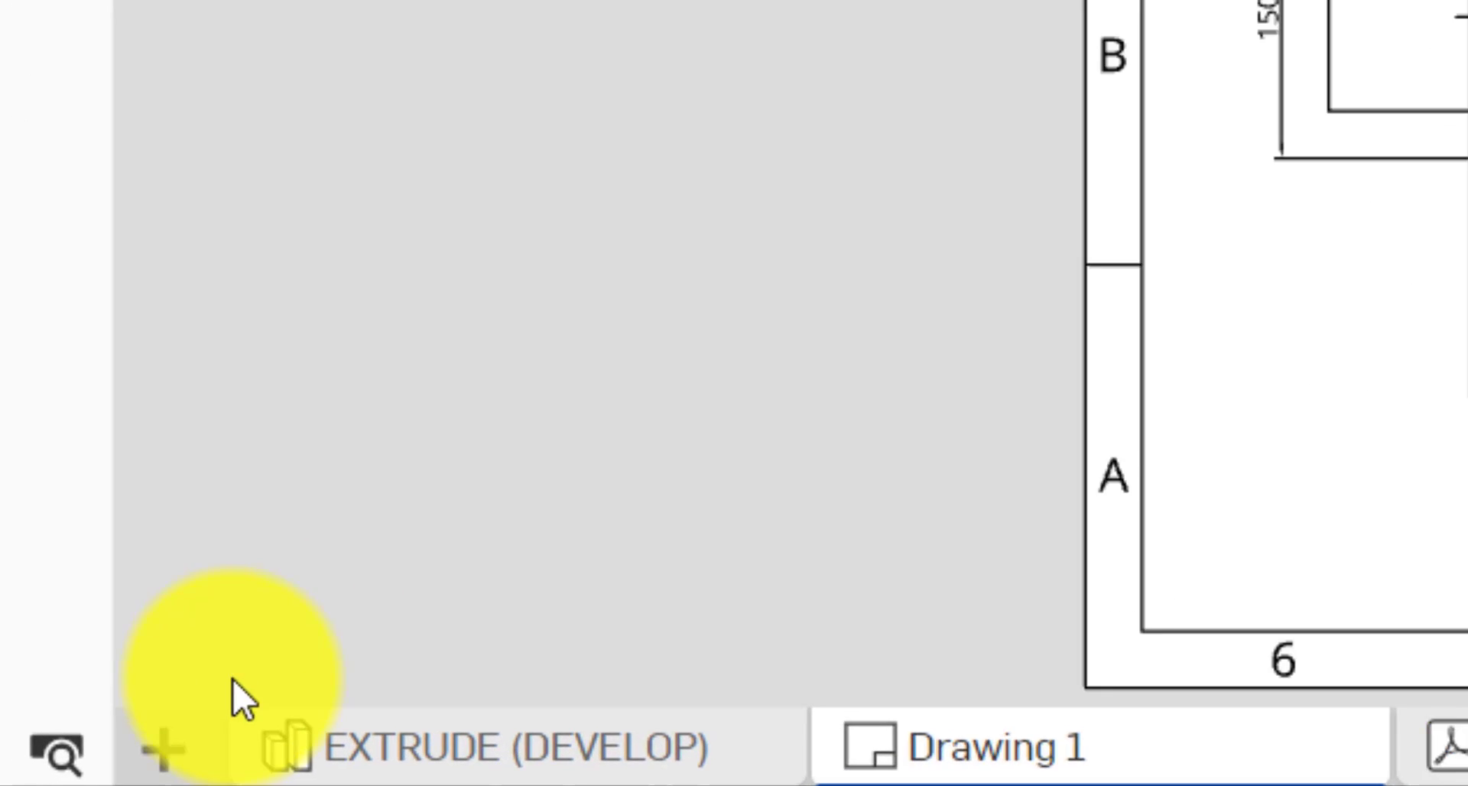
Step: Create a new Part Studio in the EXTRUDE 2 document and start a sketch on the Top plane, viewed face-on
click(218, 753)
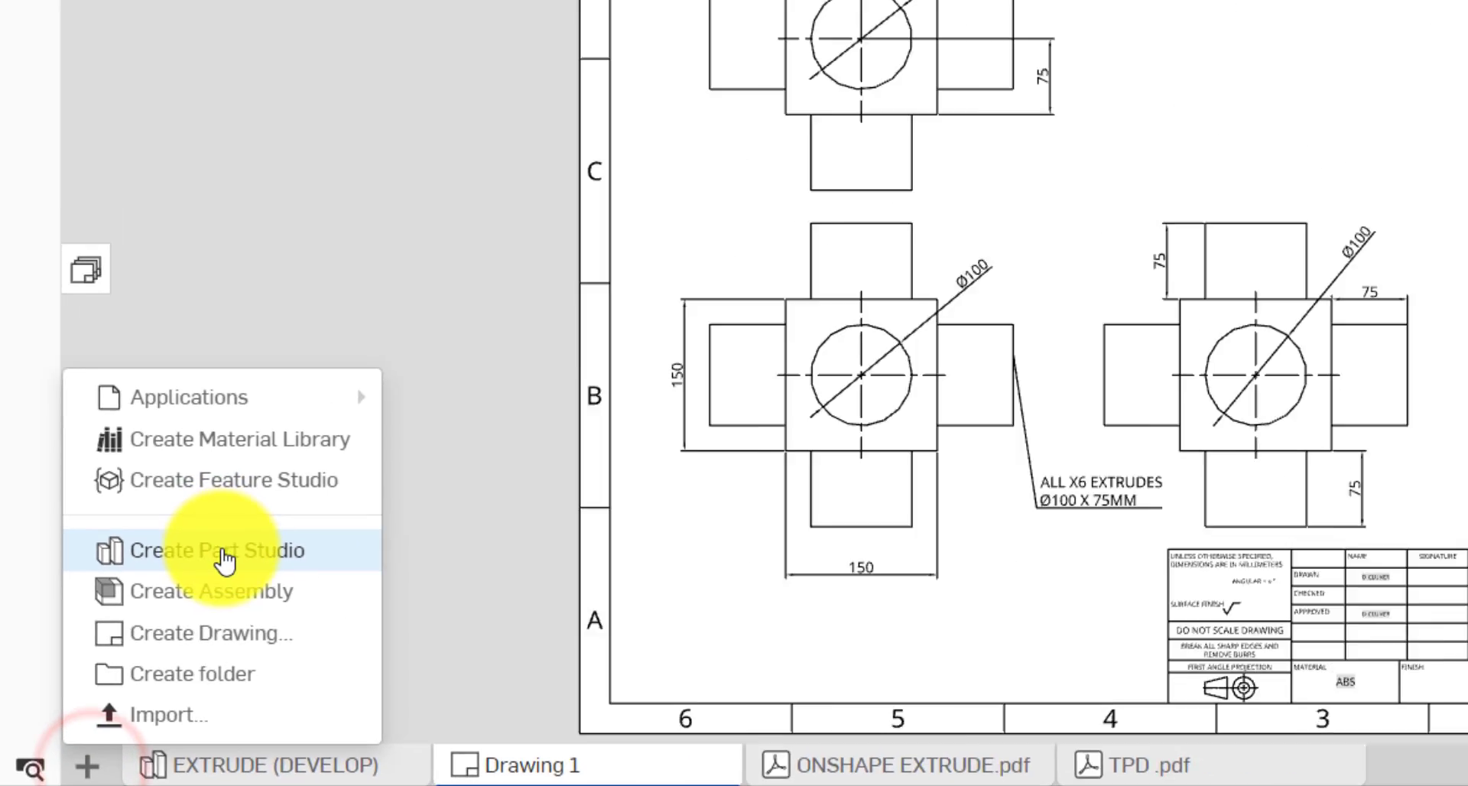
click(497, 249)
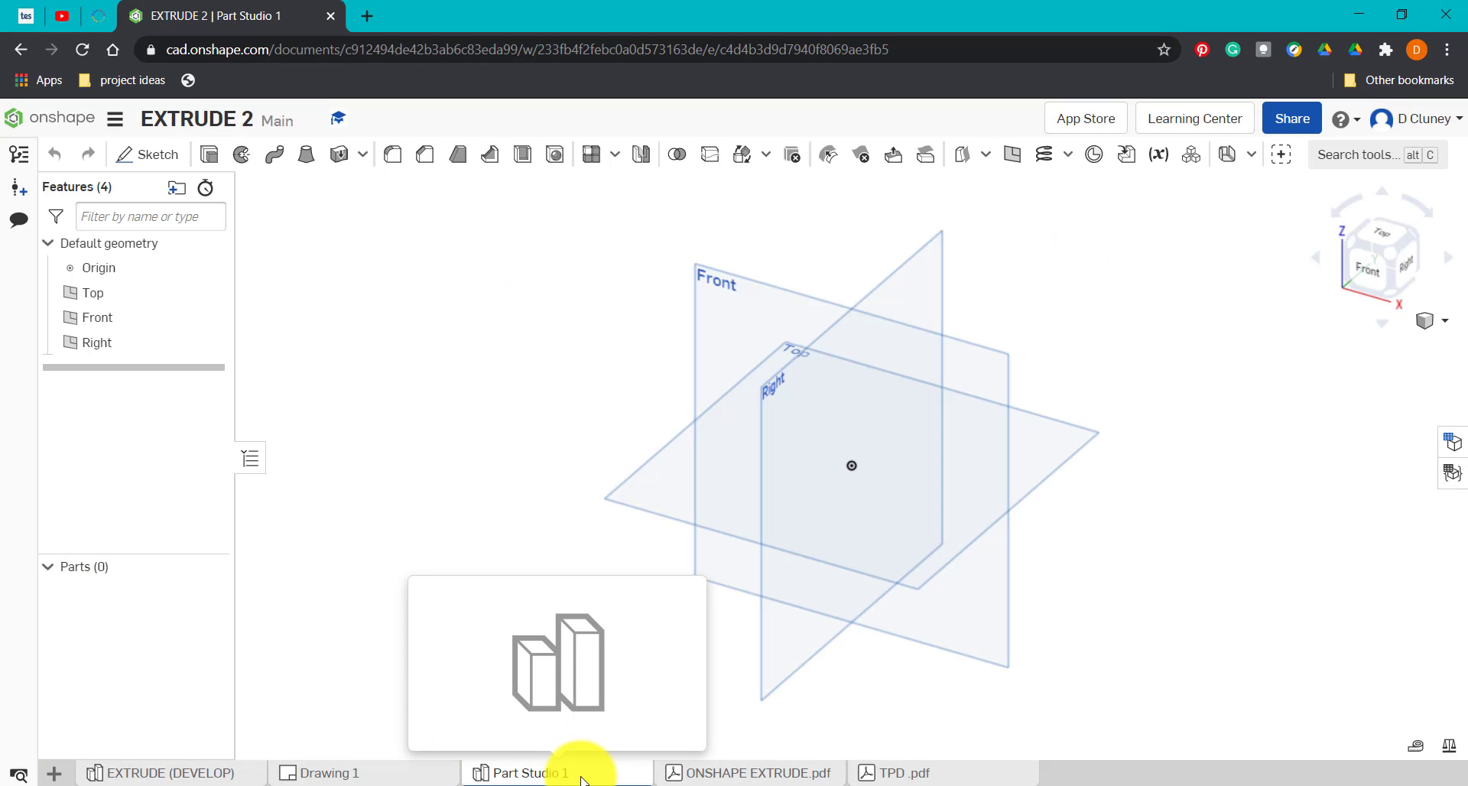
click(151, 158)
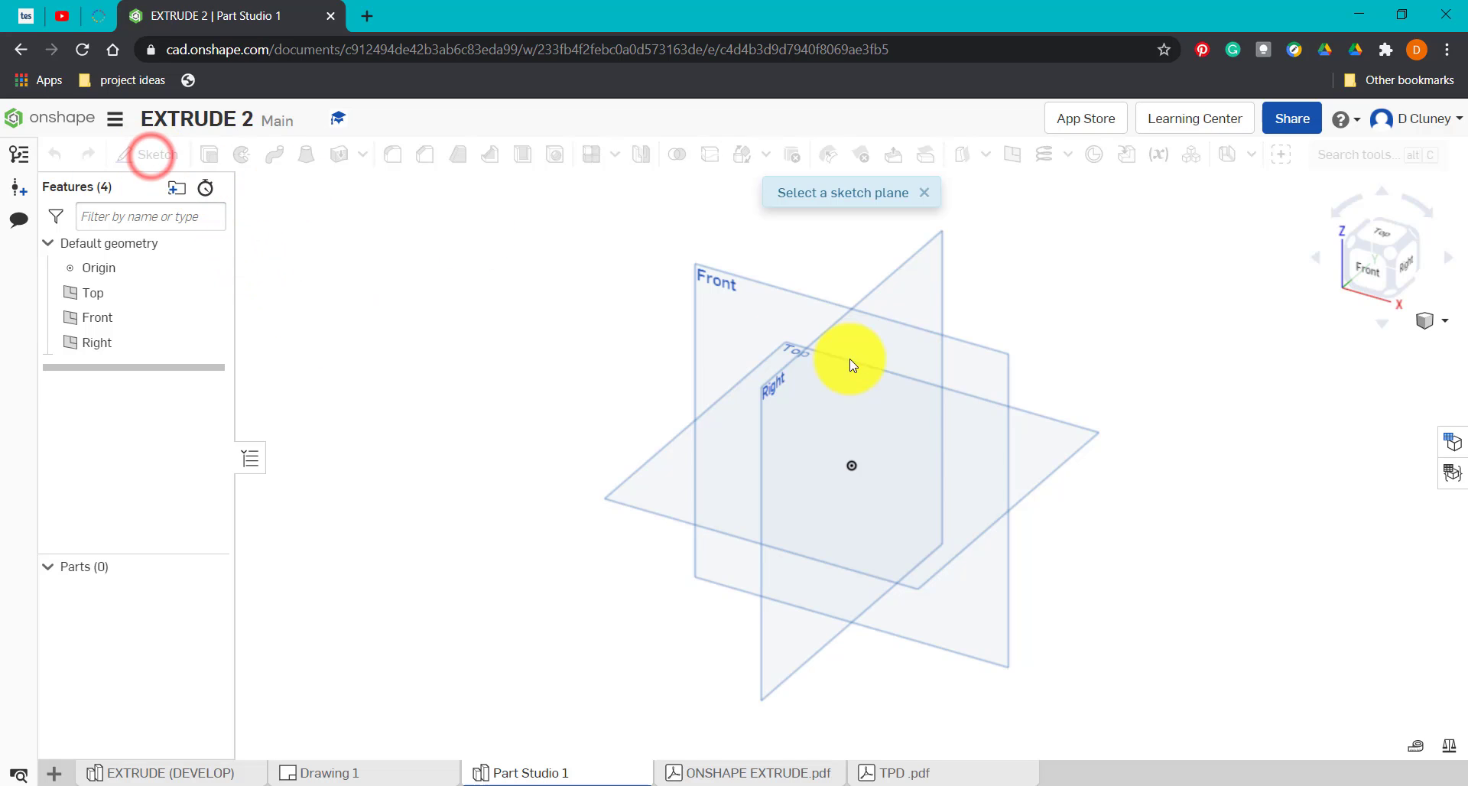
click(1061, 453)
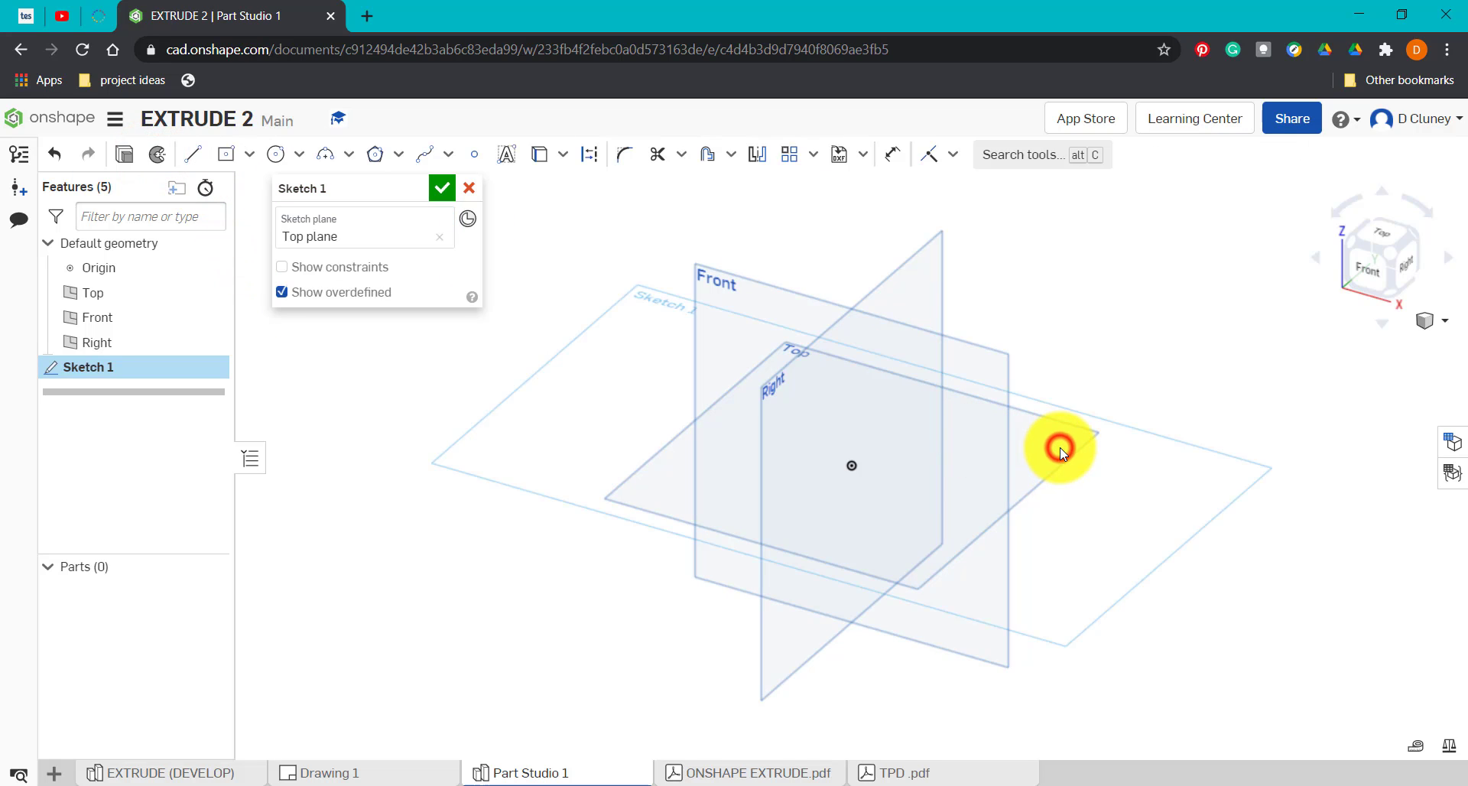
key(n)
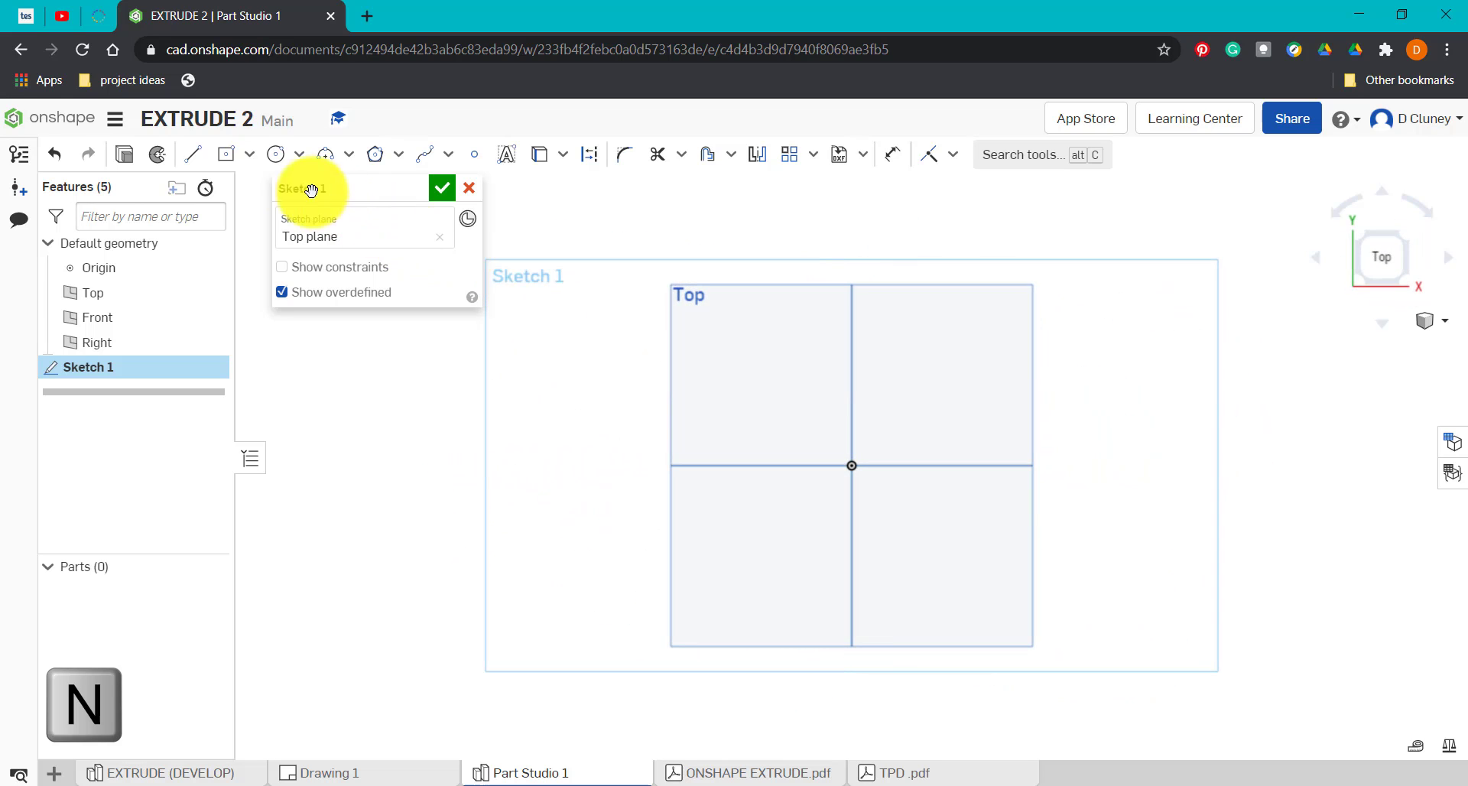
Step: Sketch a center point rectangle on the origin, 150 mm wide and 150 mm high
click(249, 154)
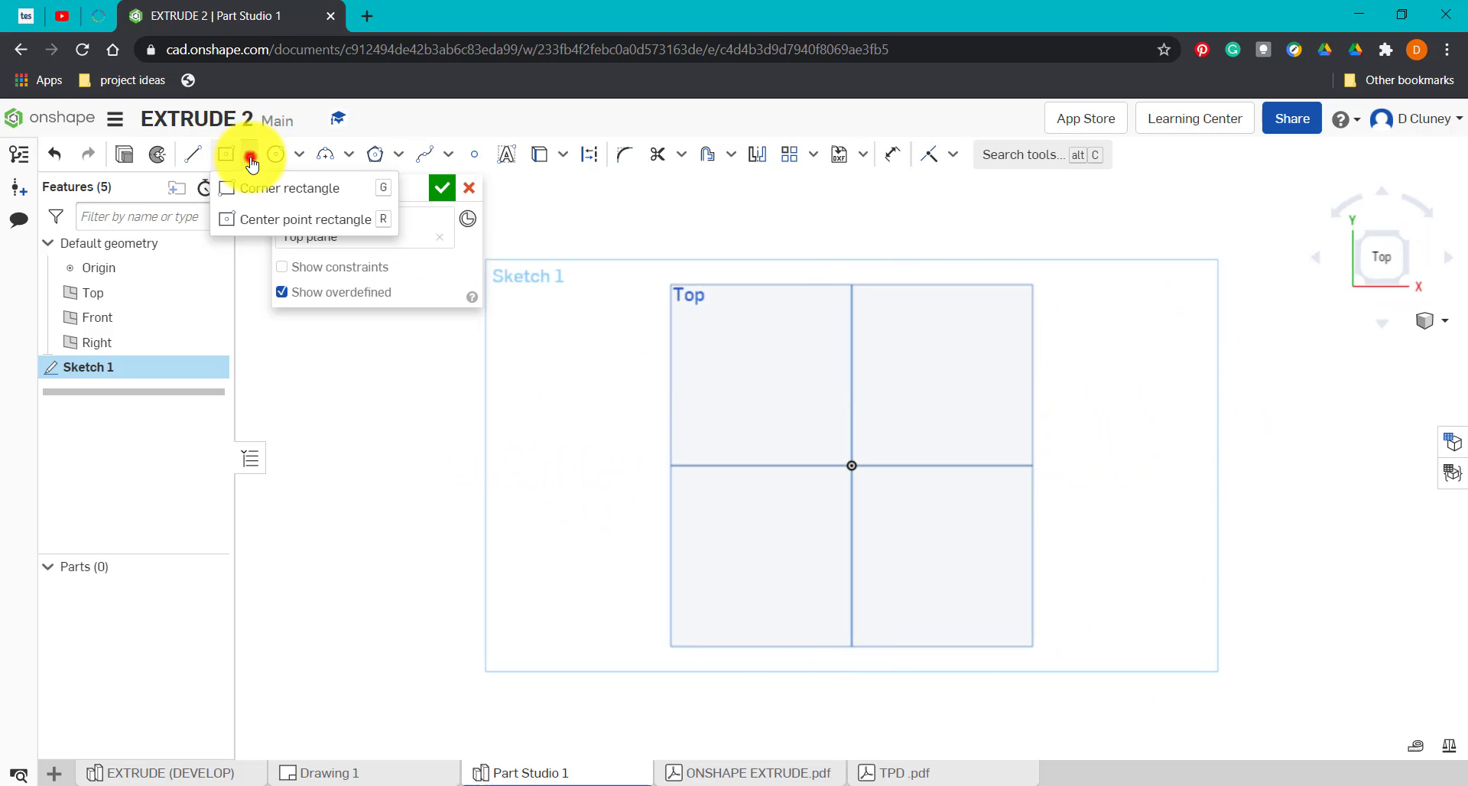
click(276, 222)
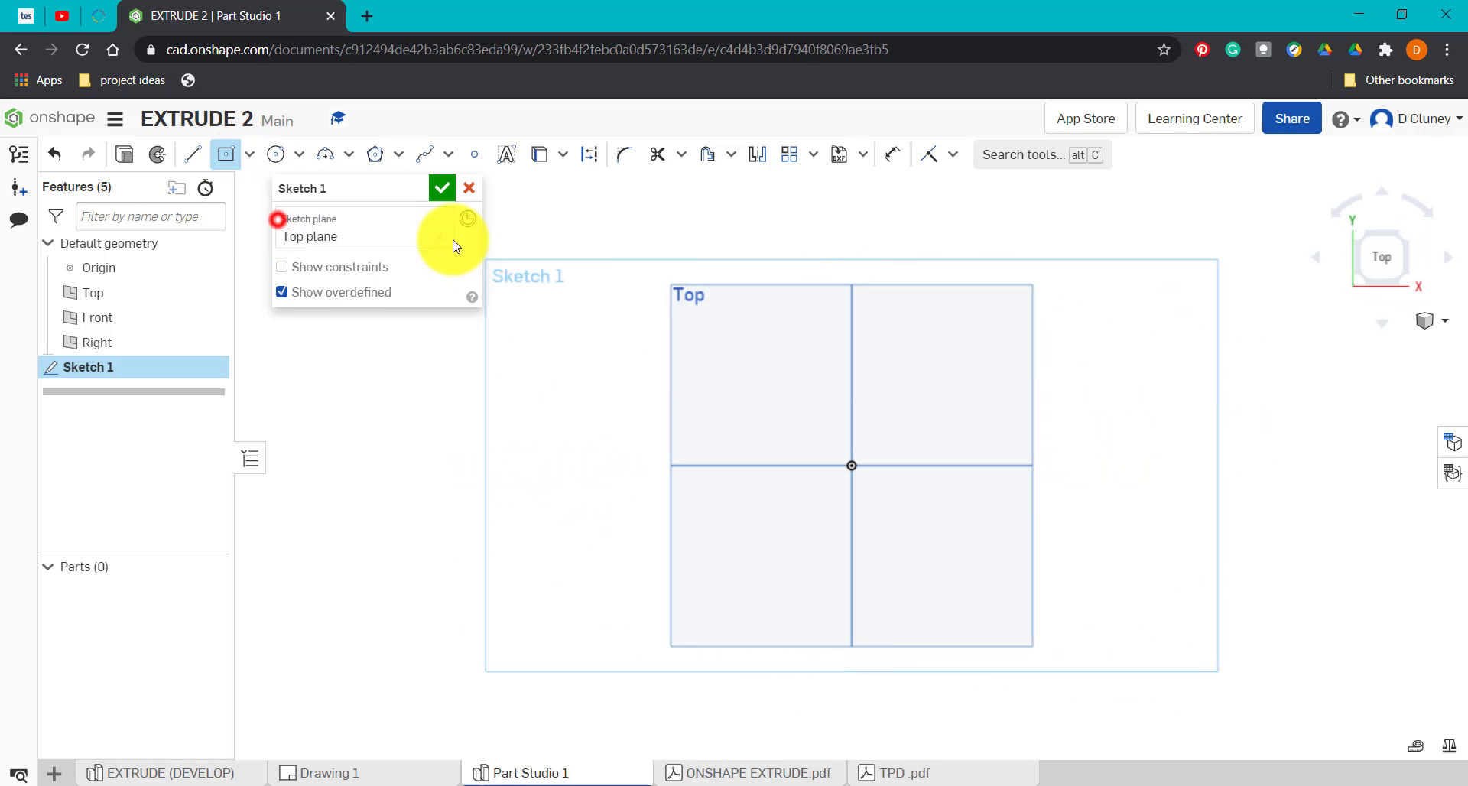
click(855, 465)
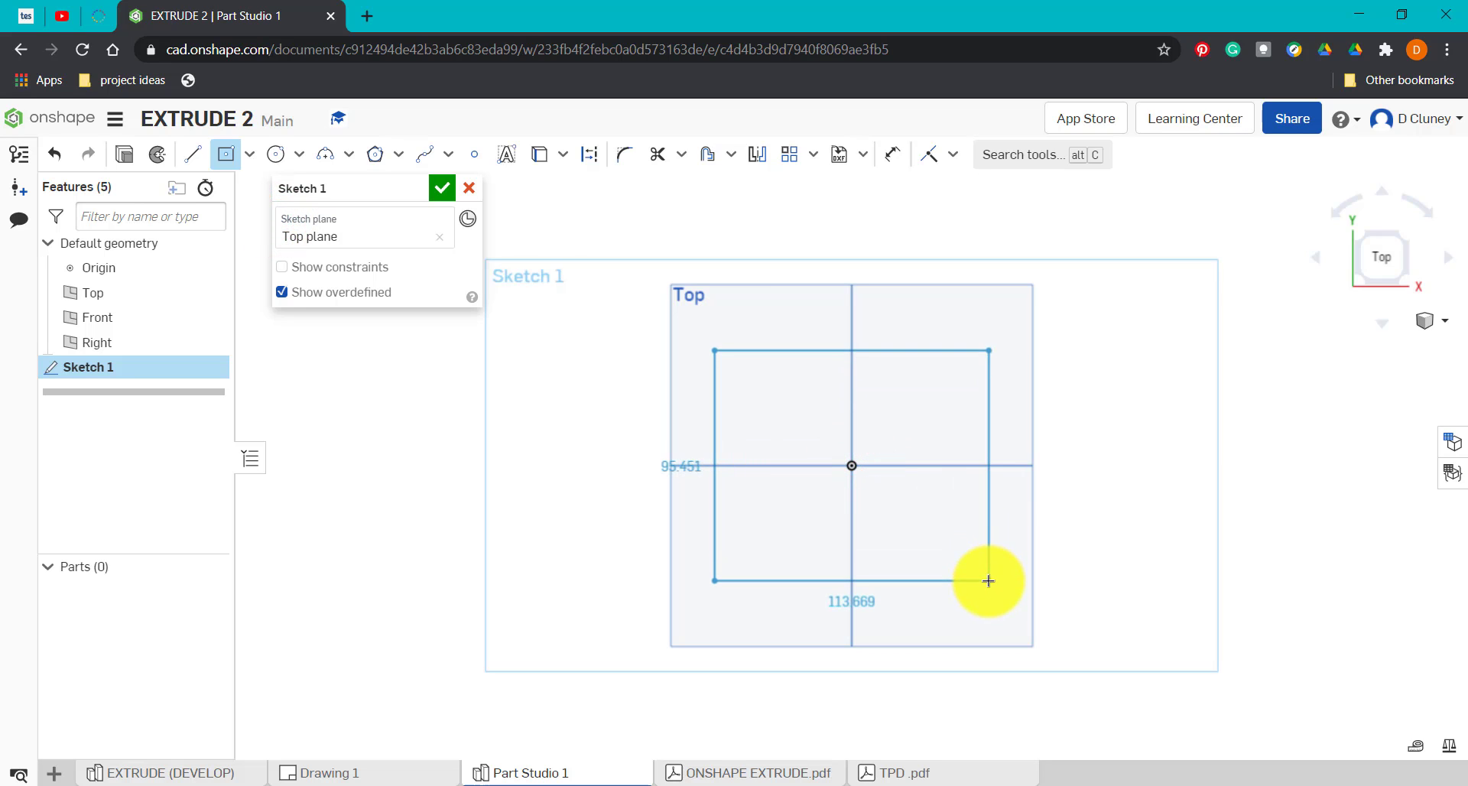
click(989, 581)
text(1)
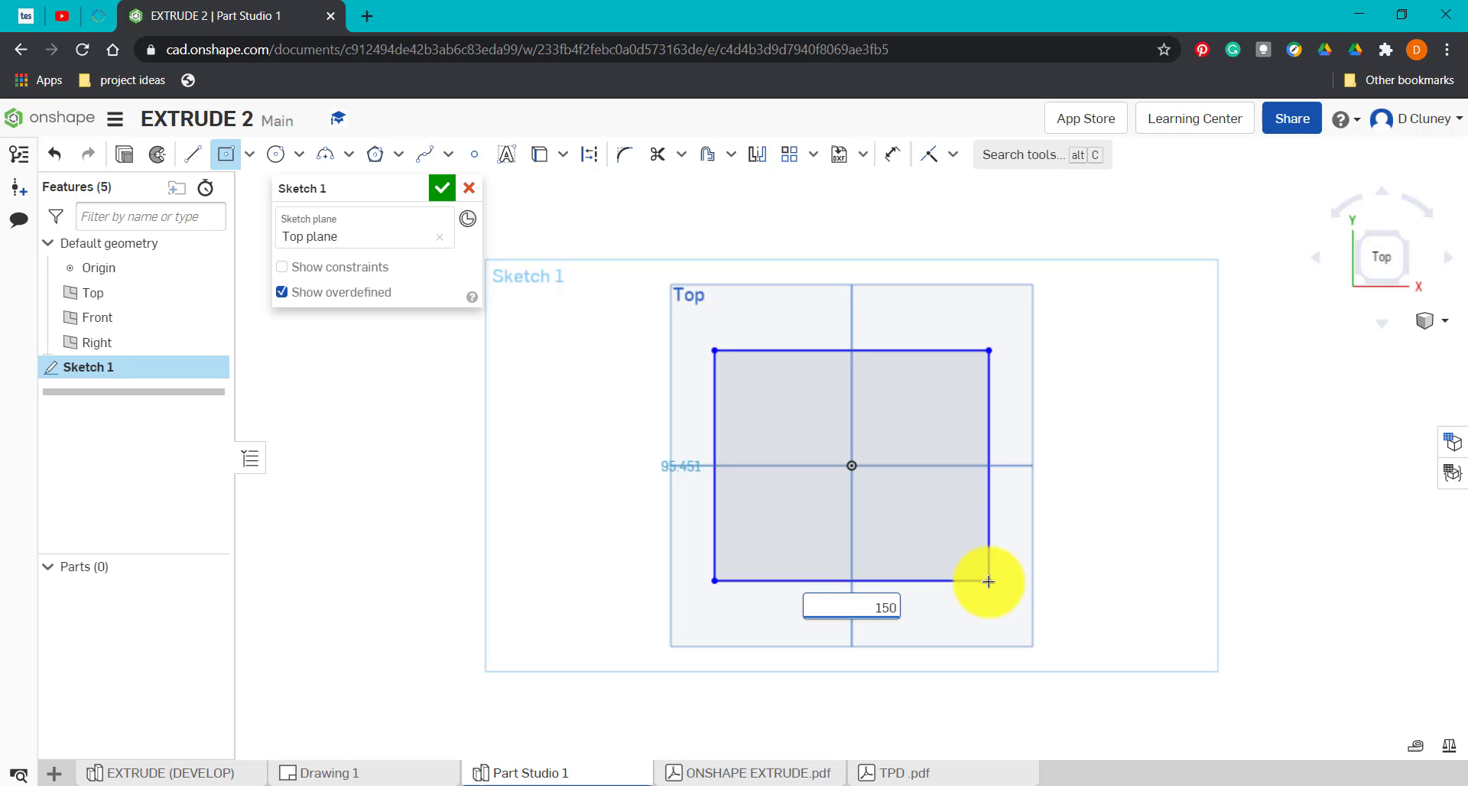
text(50)
key(Return)
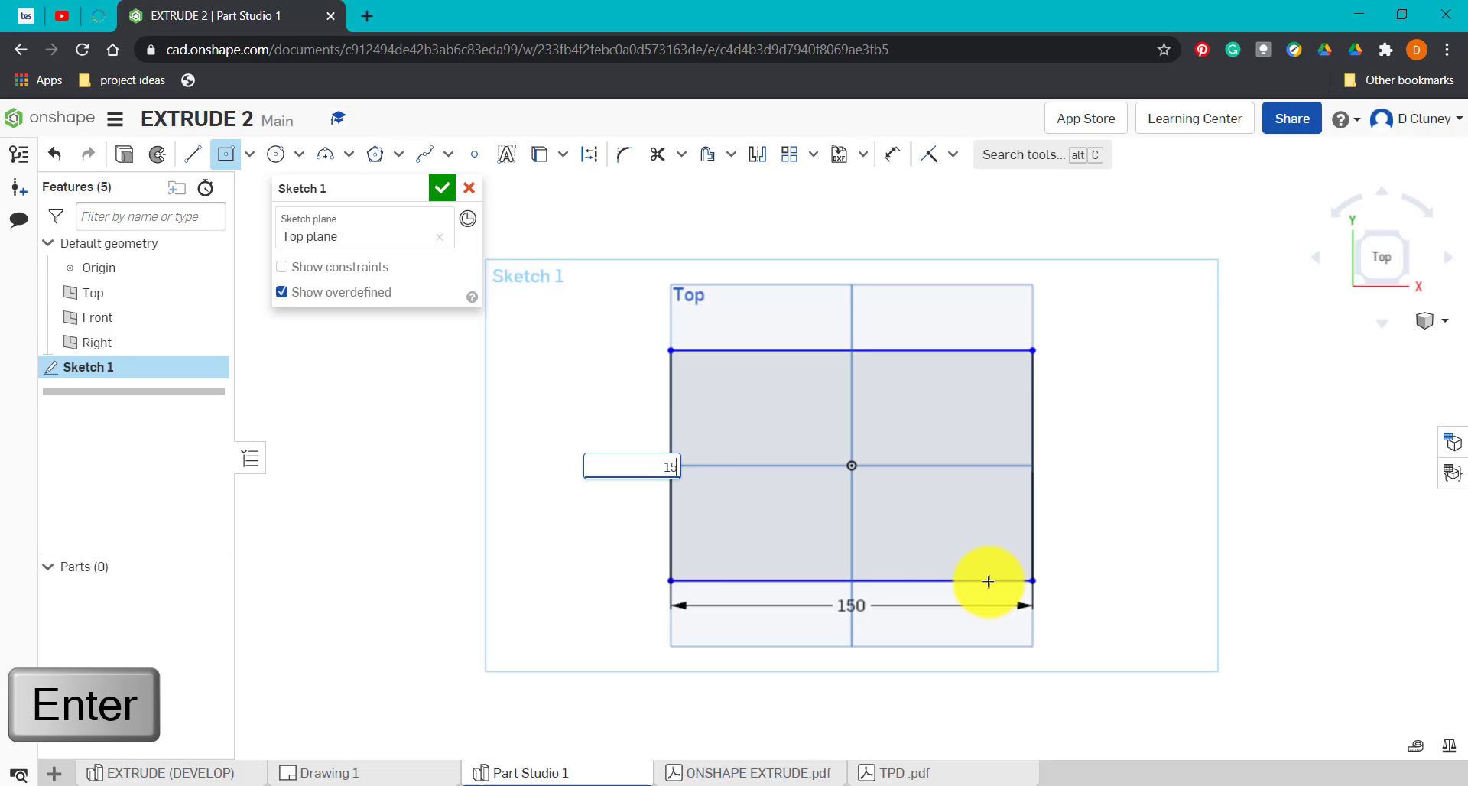
key(Return)
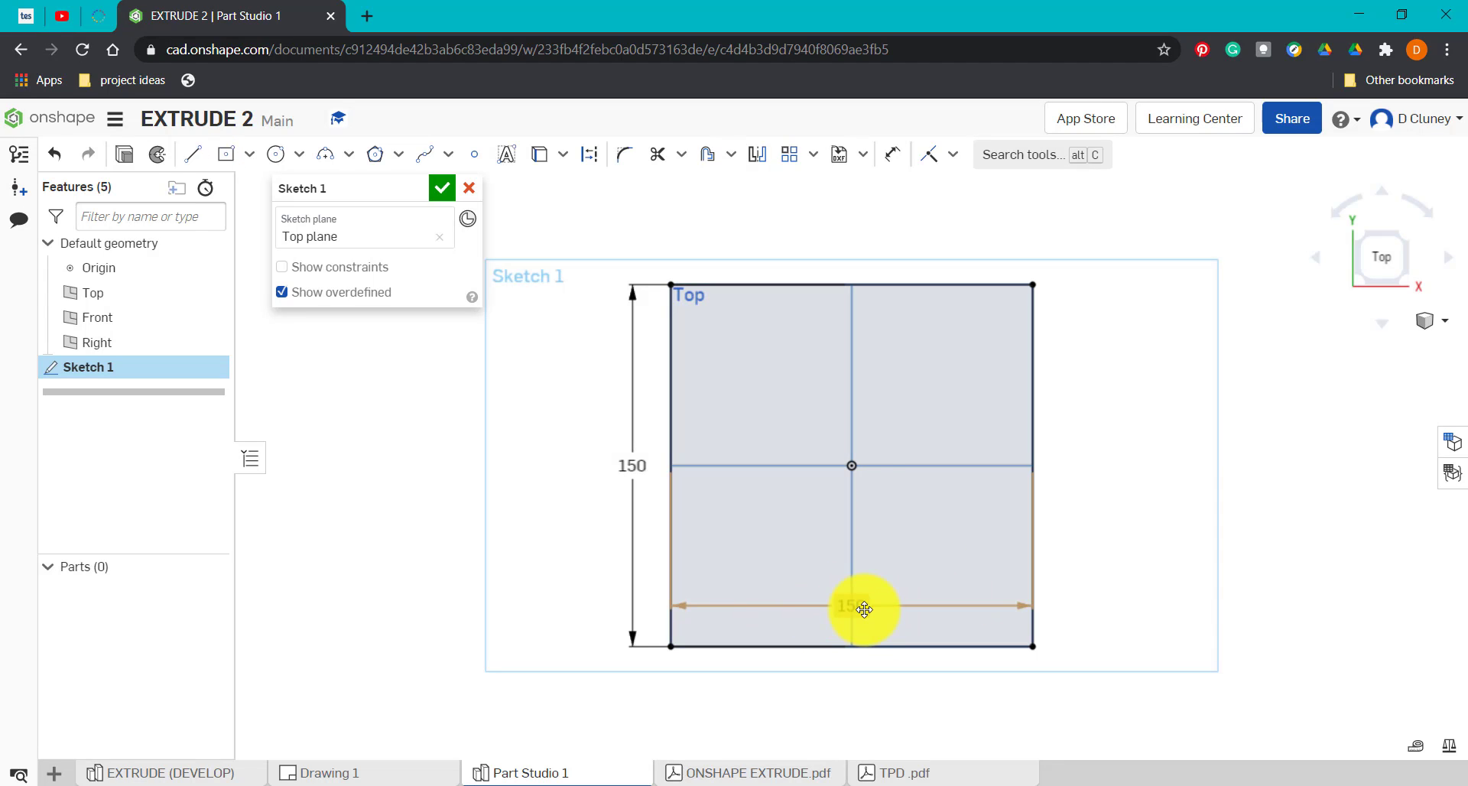
Step: Try a vertical dimension of 200 mm on the sketched square, and set it back to 150 mm
double_click(634, 464)
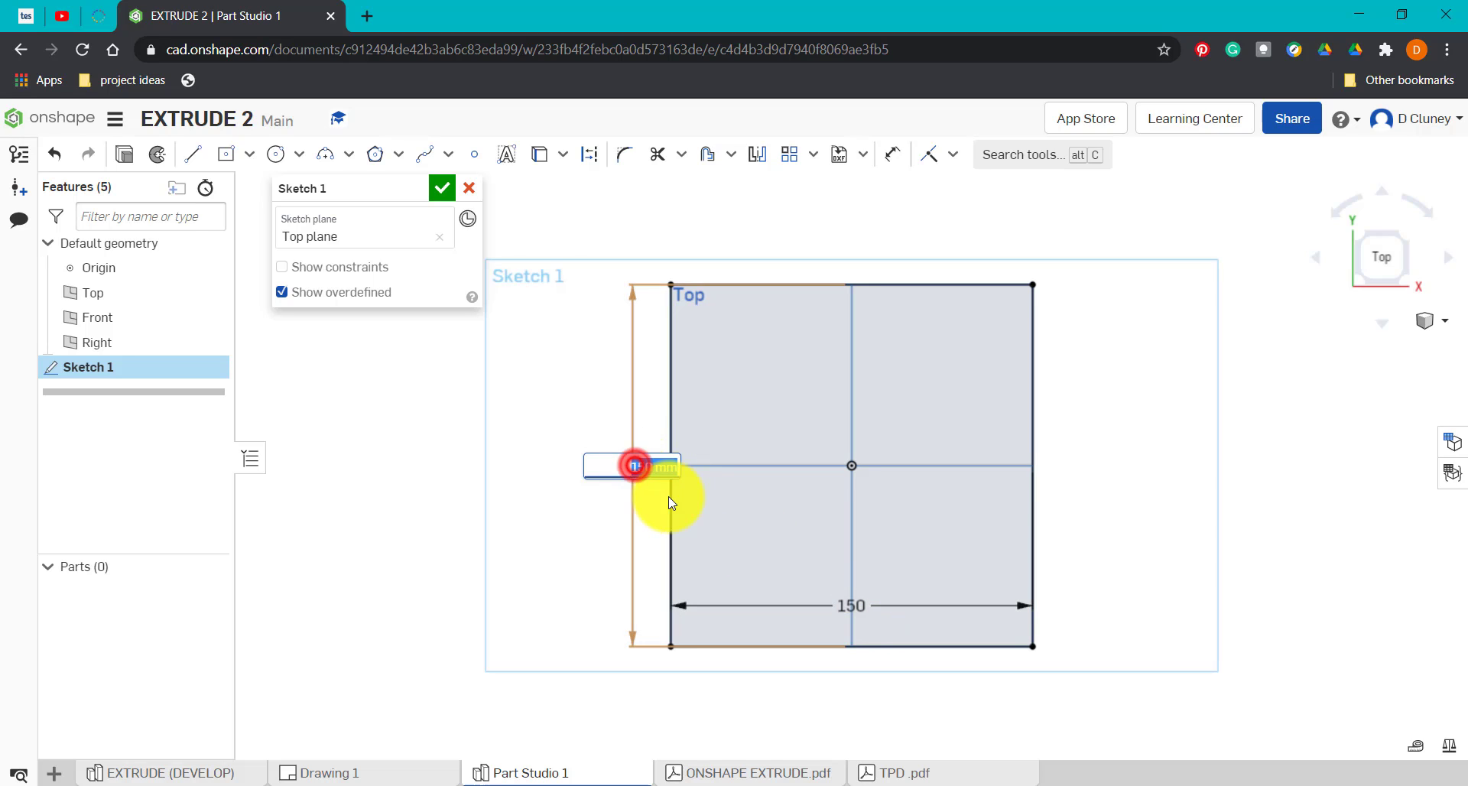
text(200)
key(Return)
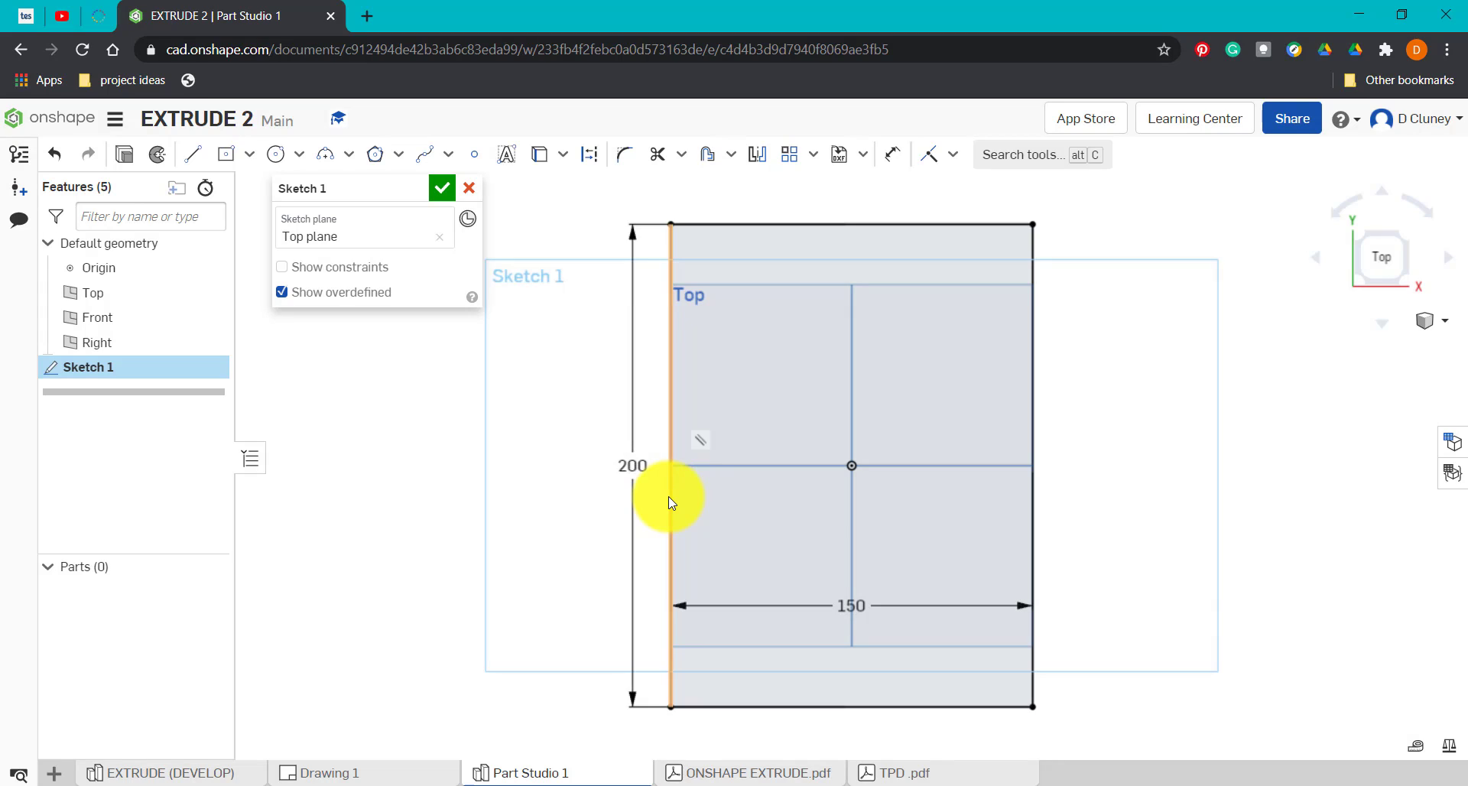
double_click(639, 465)
text(150)
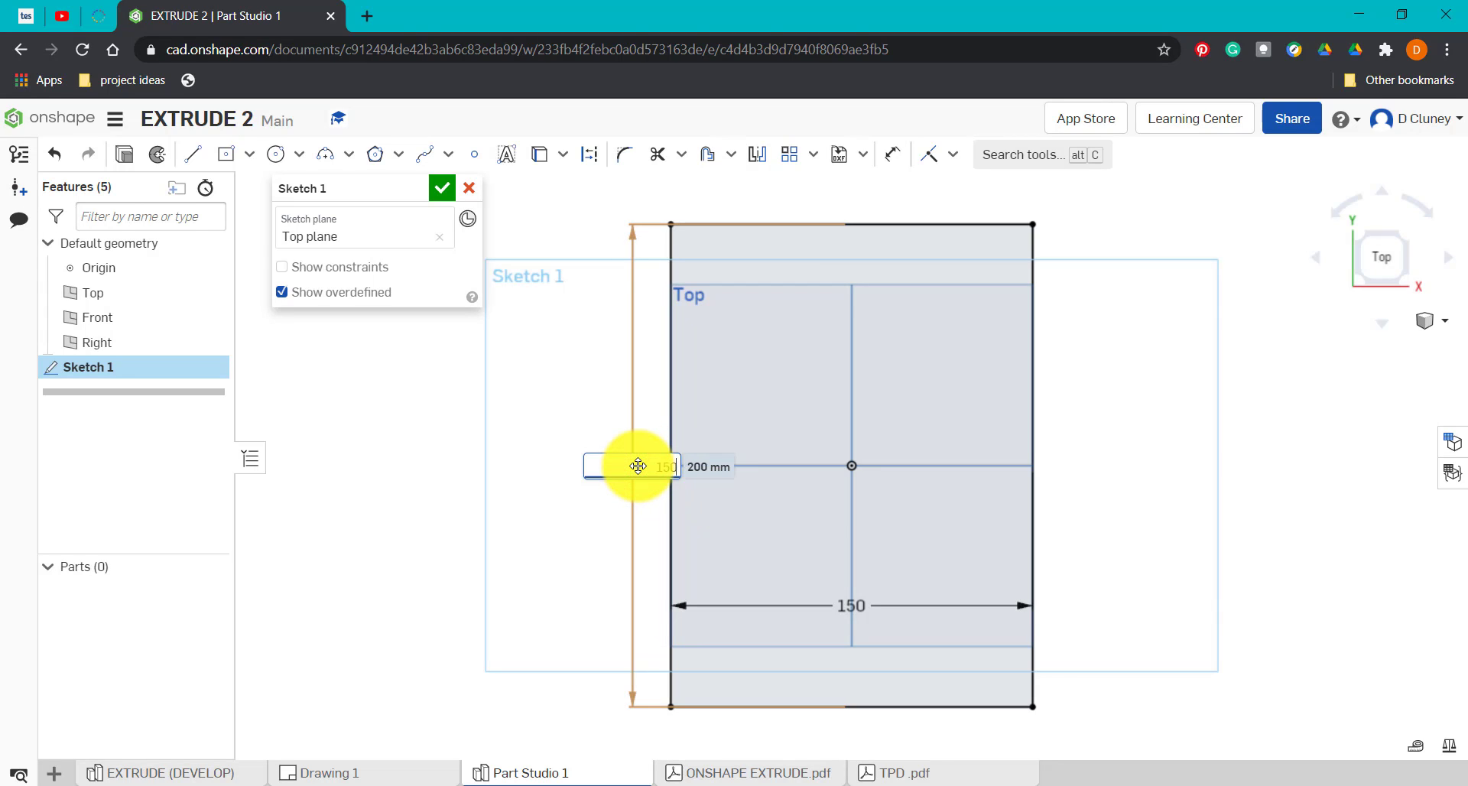
key(Return)
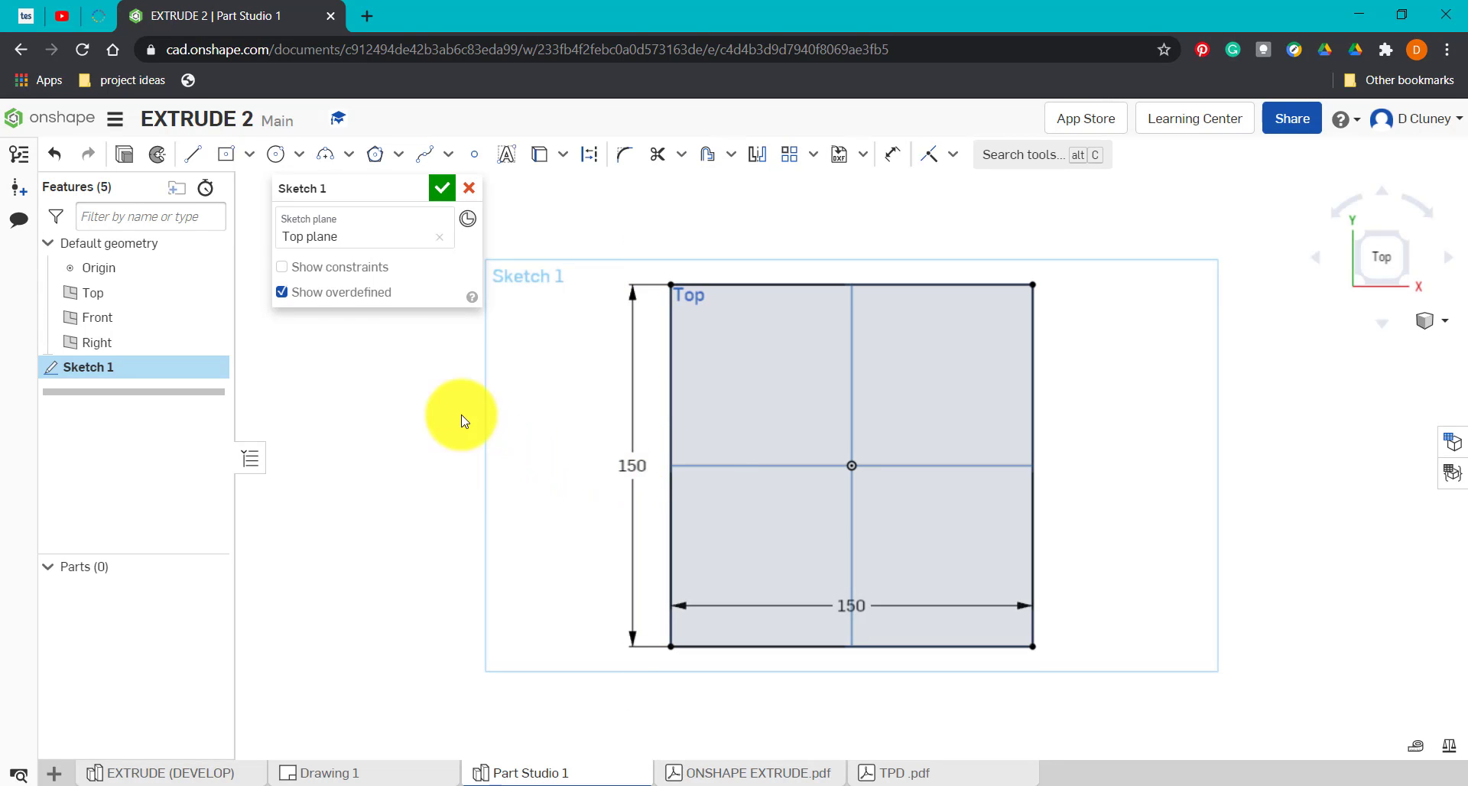
Step: Extrude the sketched square as a new solid with a depth of 150 mm
click(124, 158)
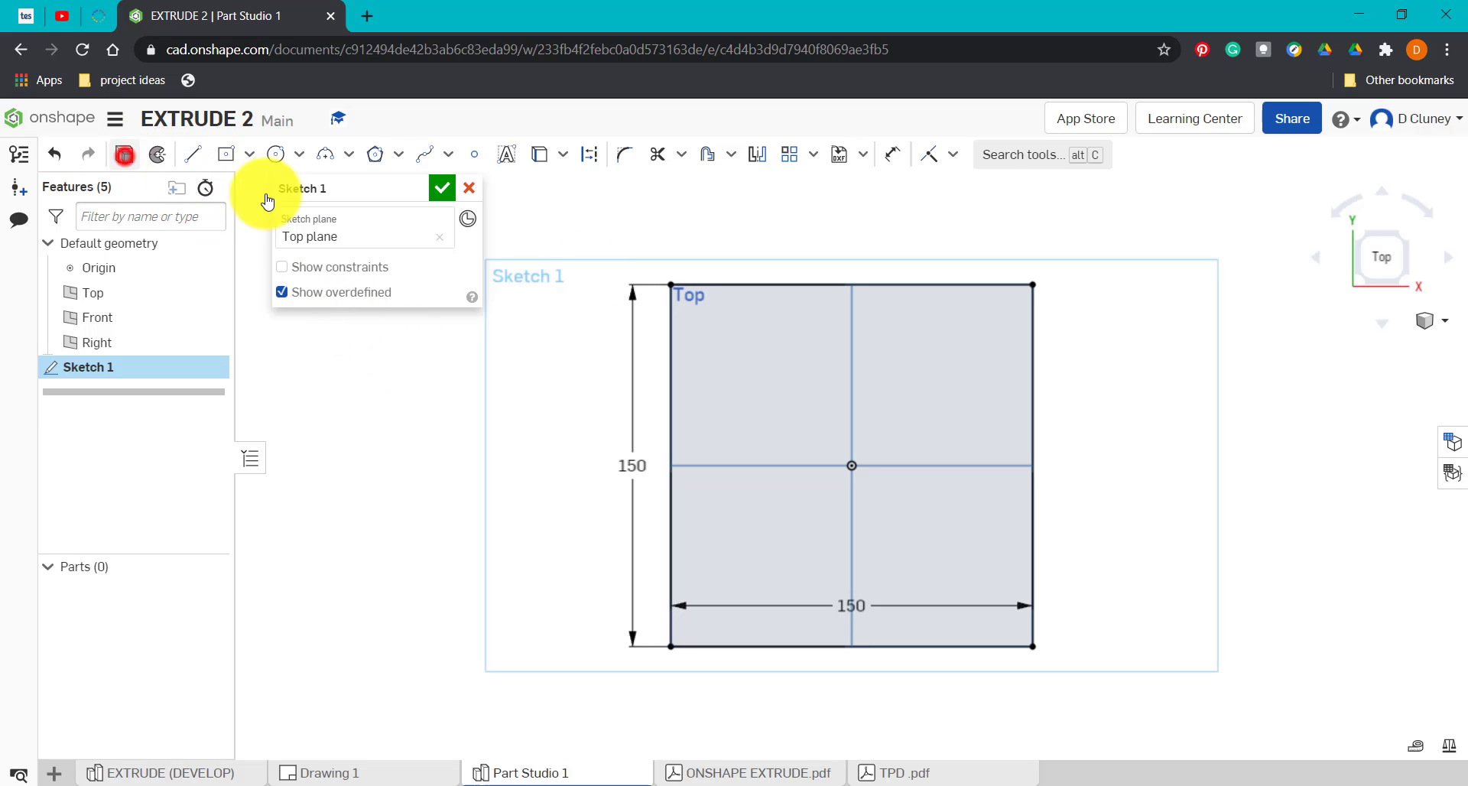
click(1399, 245)
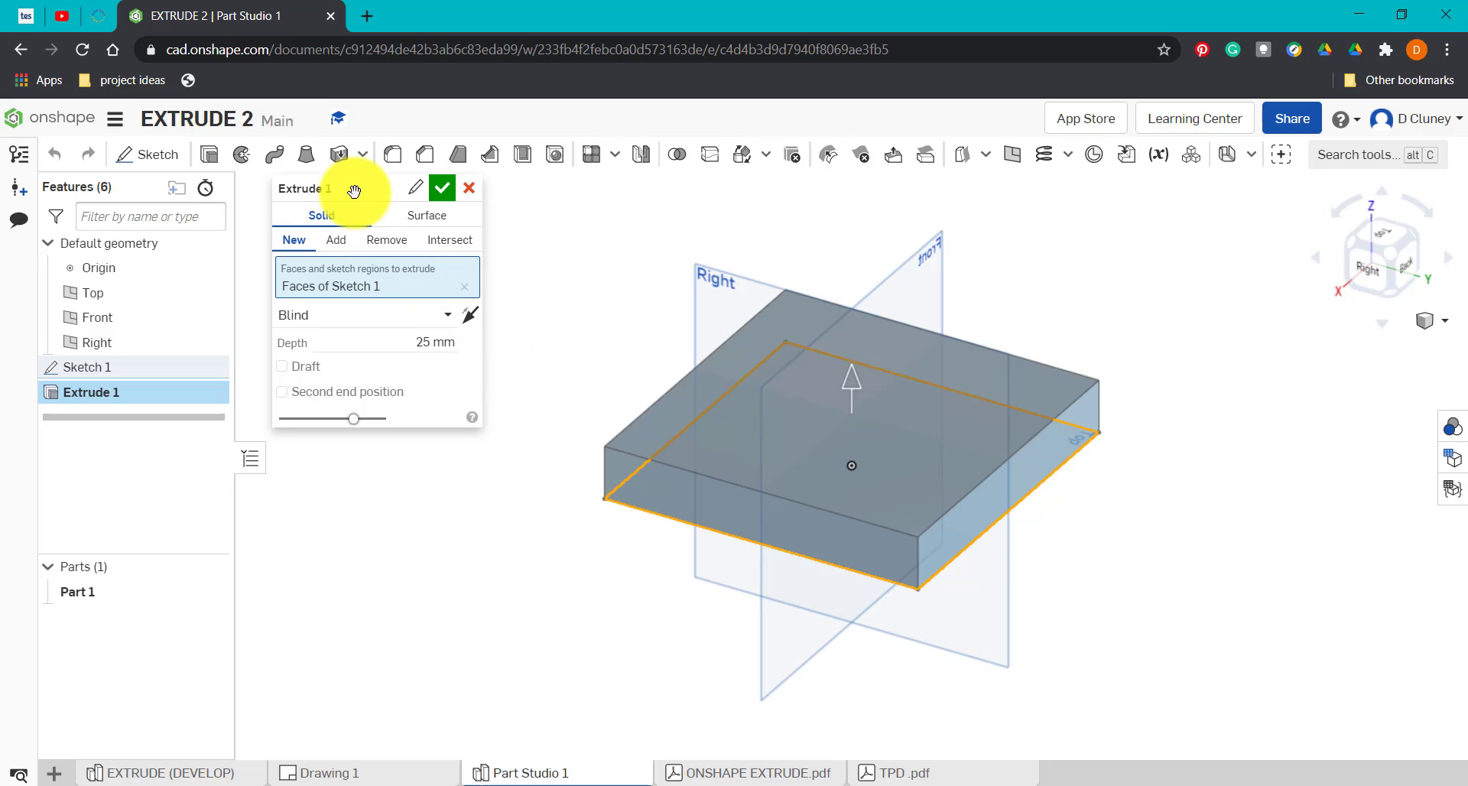
drag(355, 191, 338, 217)
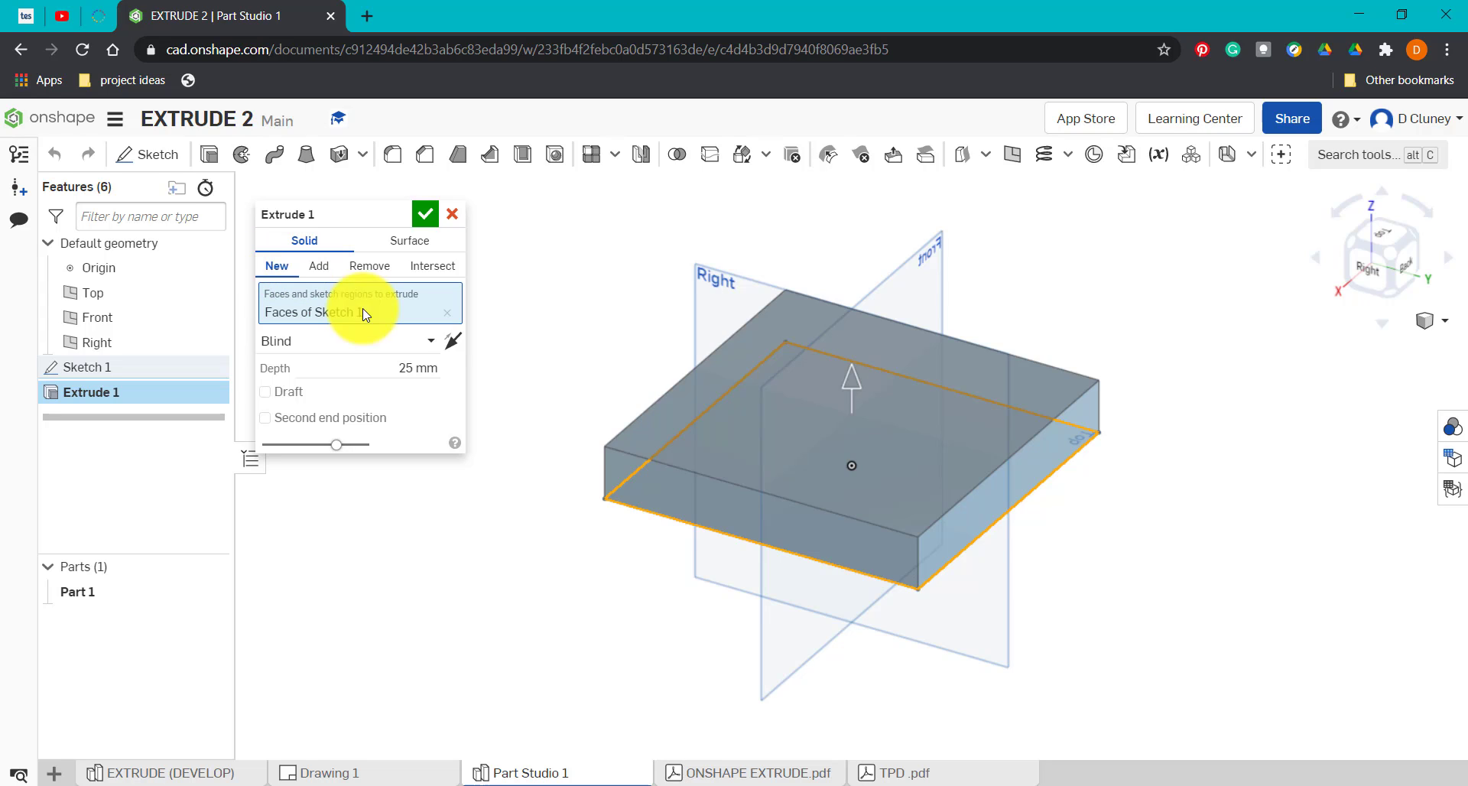
click(401, 370)
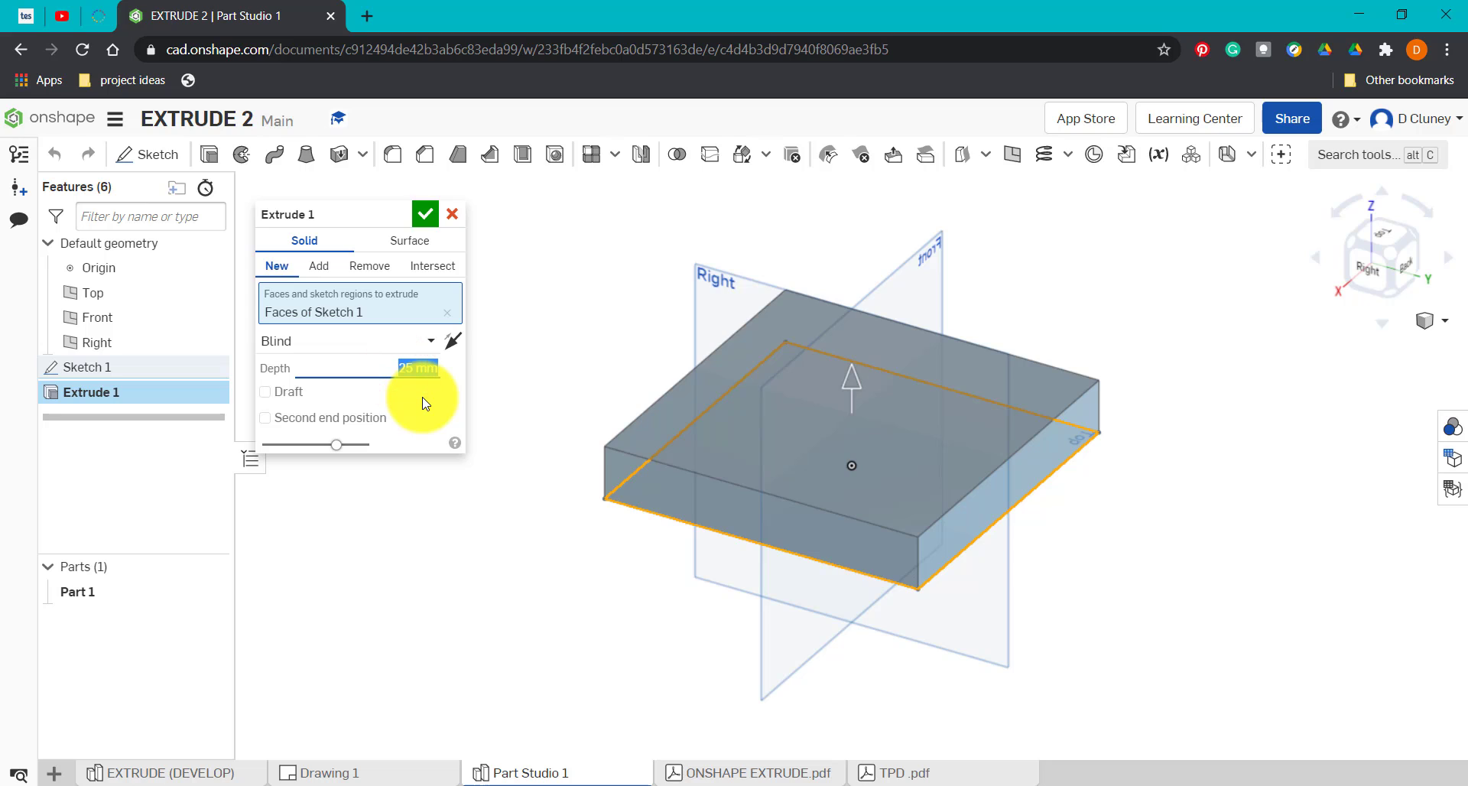
text(150)
key(Return)
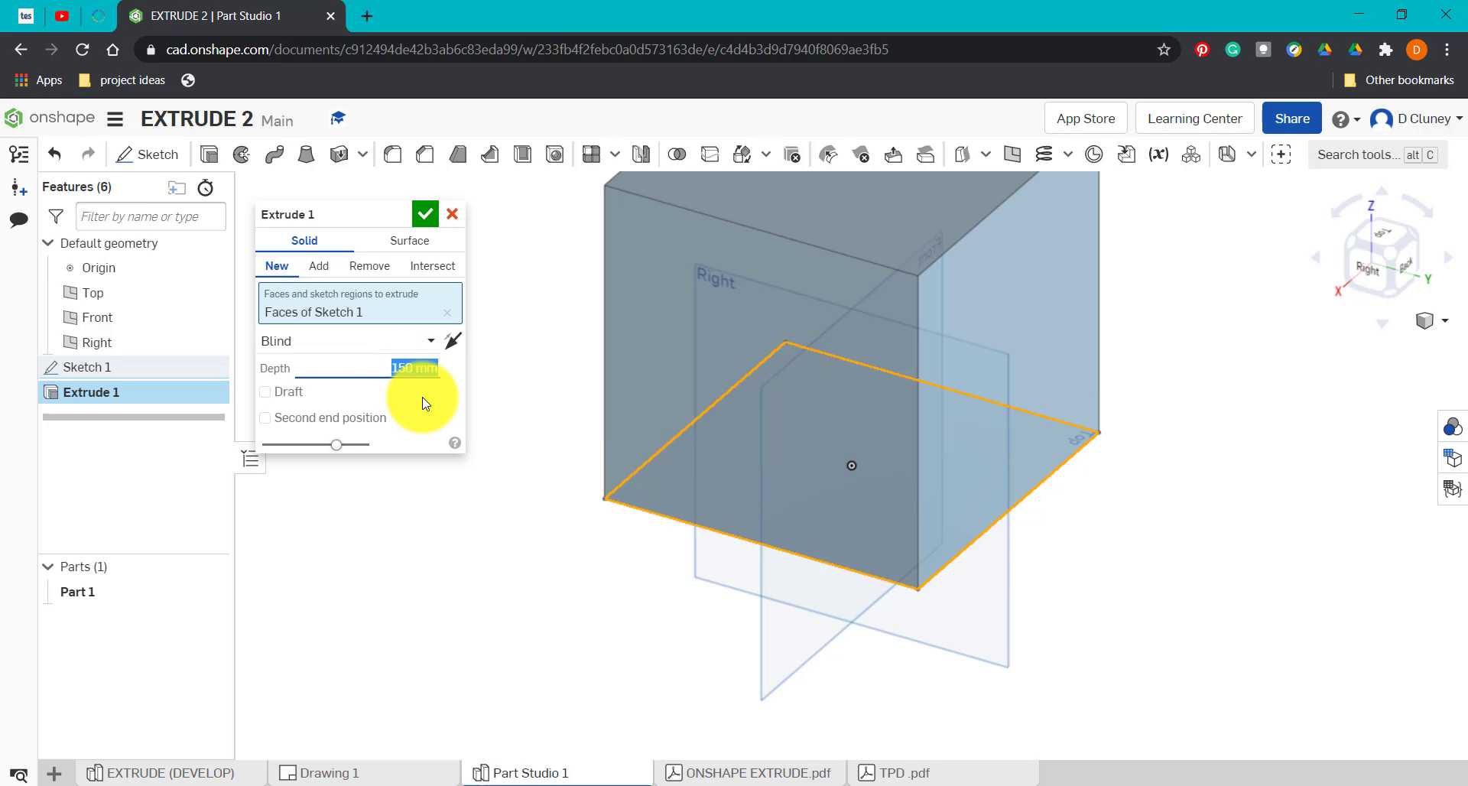
Step: Change the extrusion's end type to Symmetric so the cube is centred on the origin, and accept it
click(448, 342)
click(448, 342)
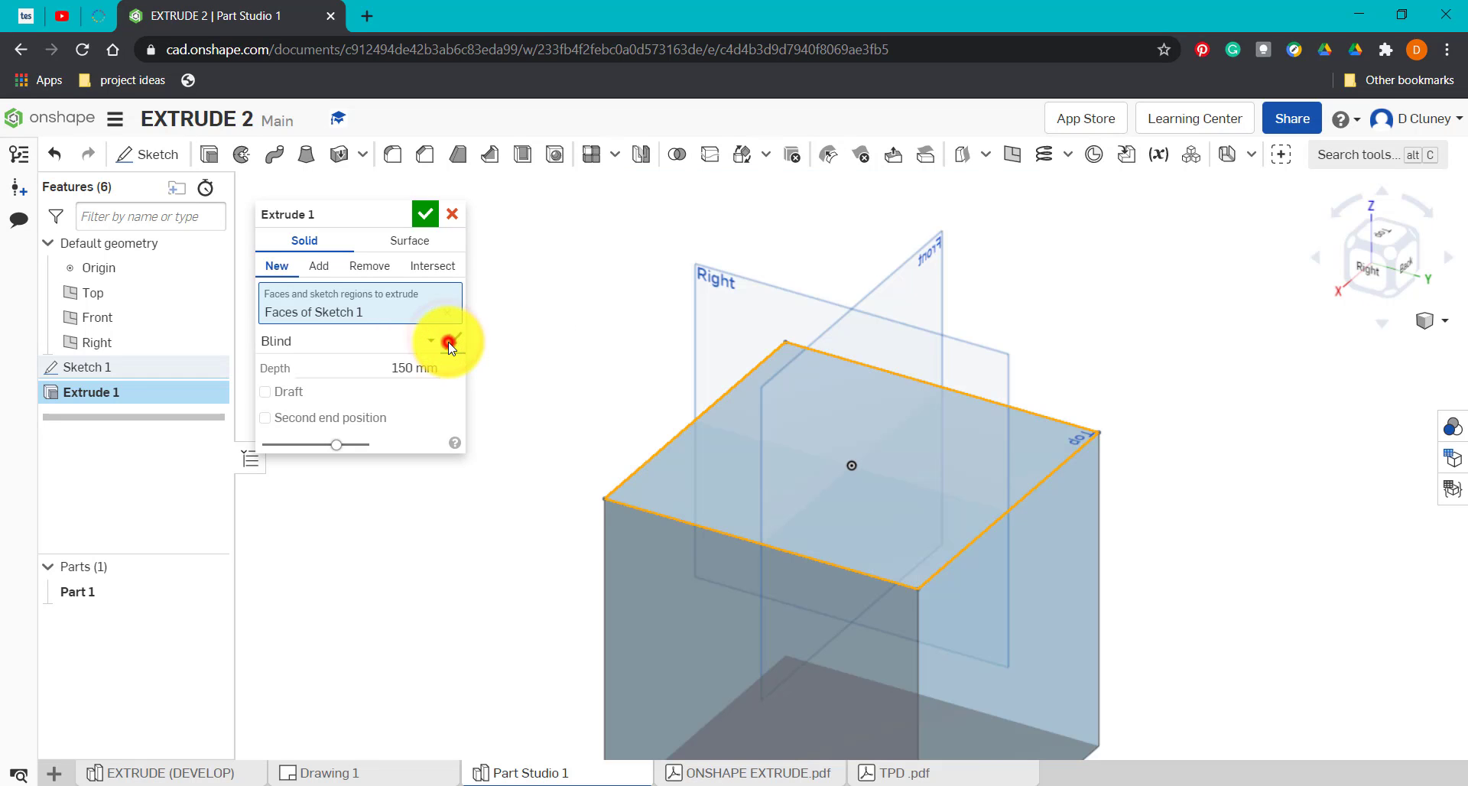
click(410, 341)
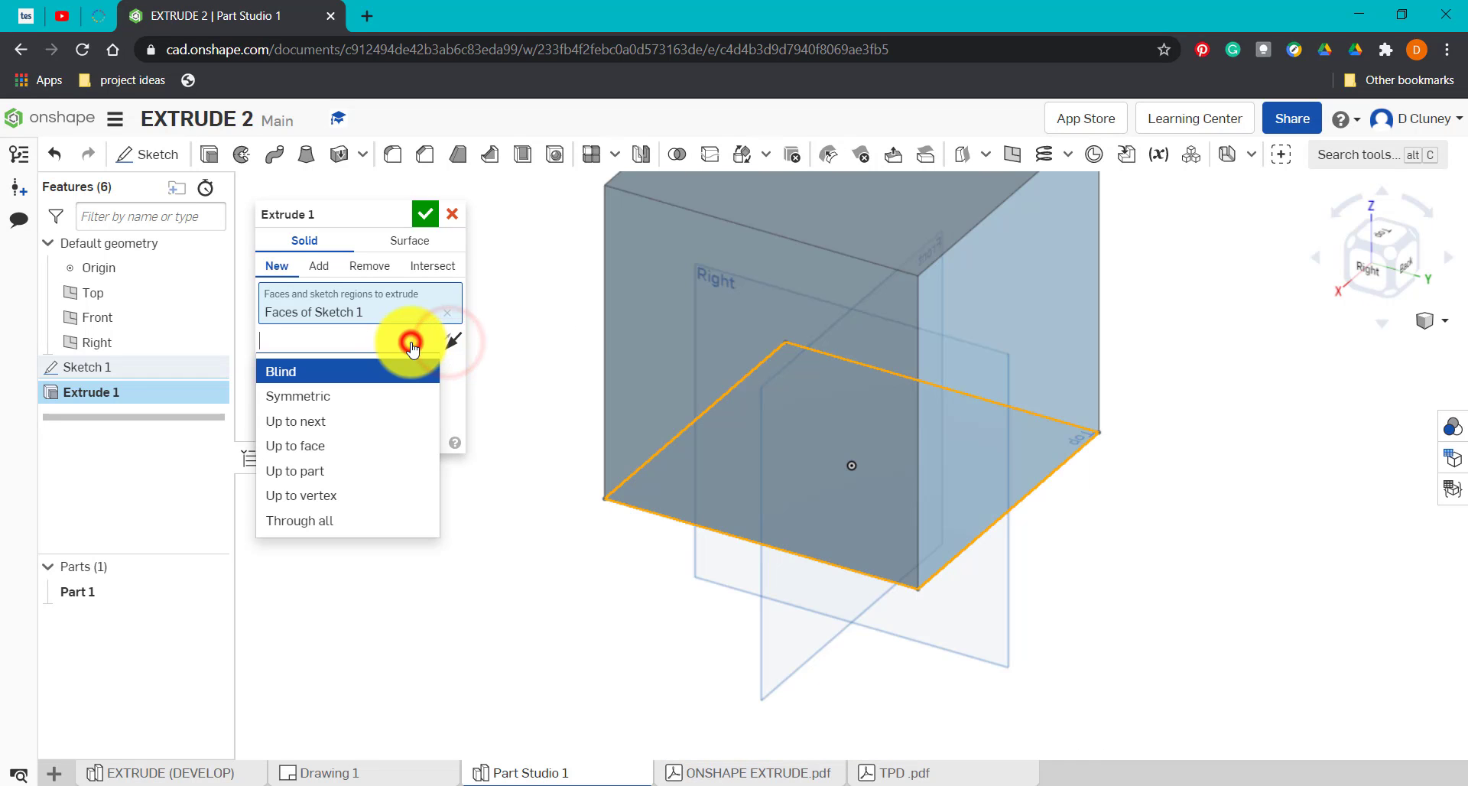
click(364, 397)
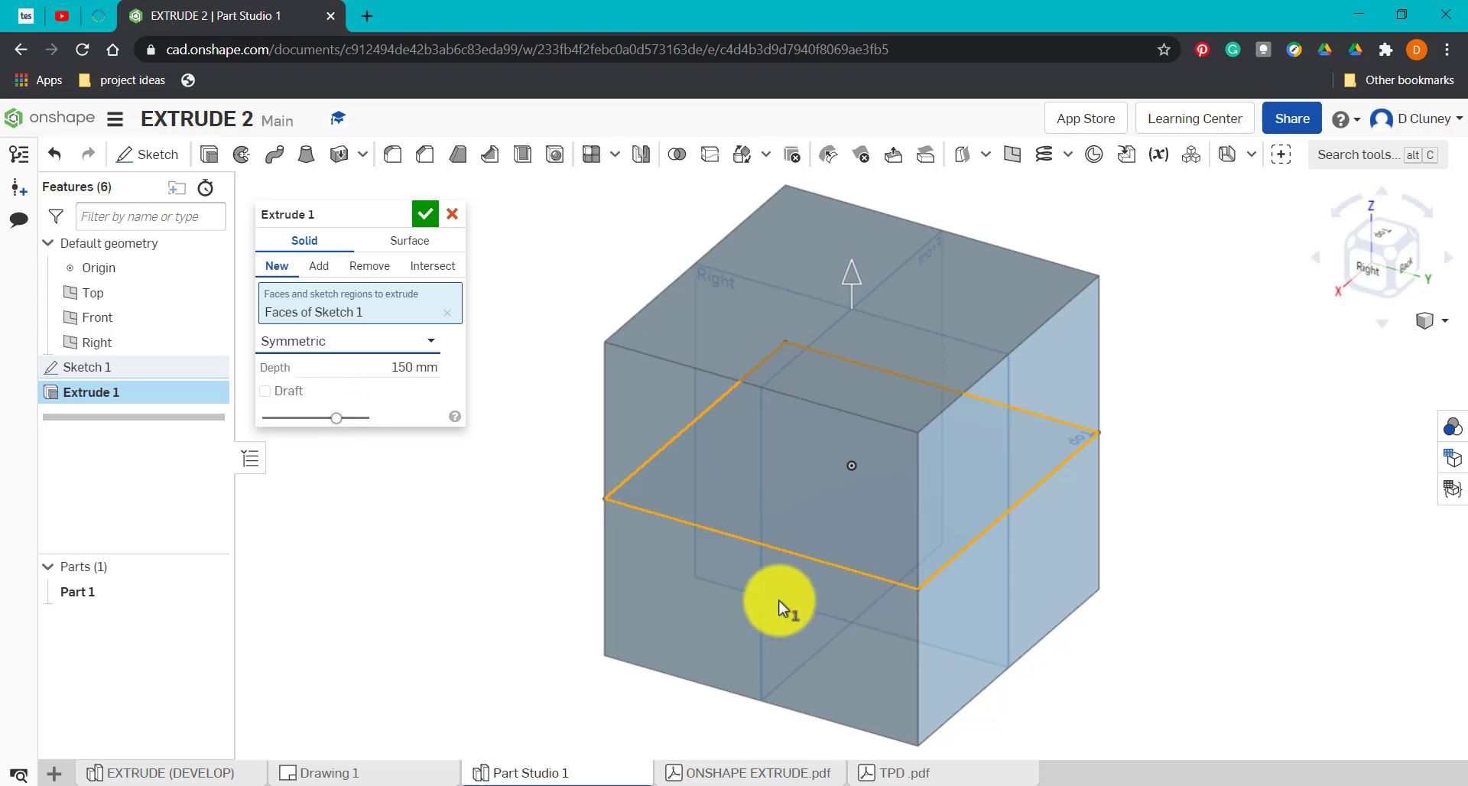
click(1368, 267)
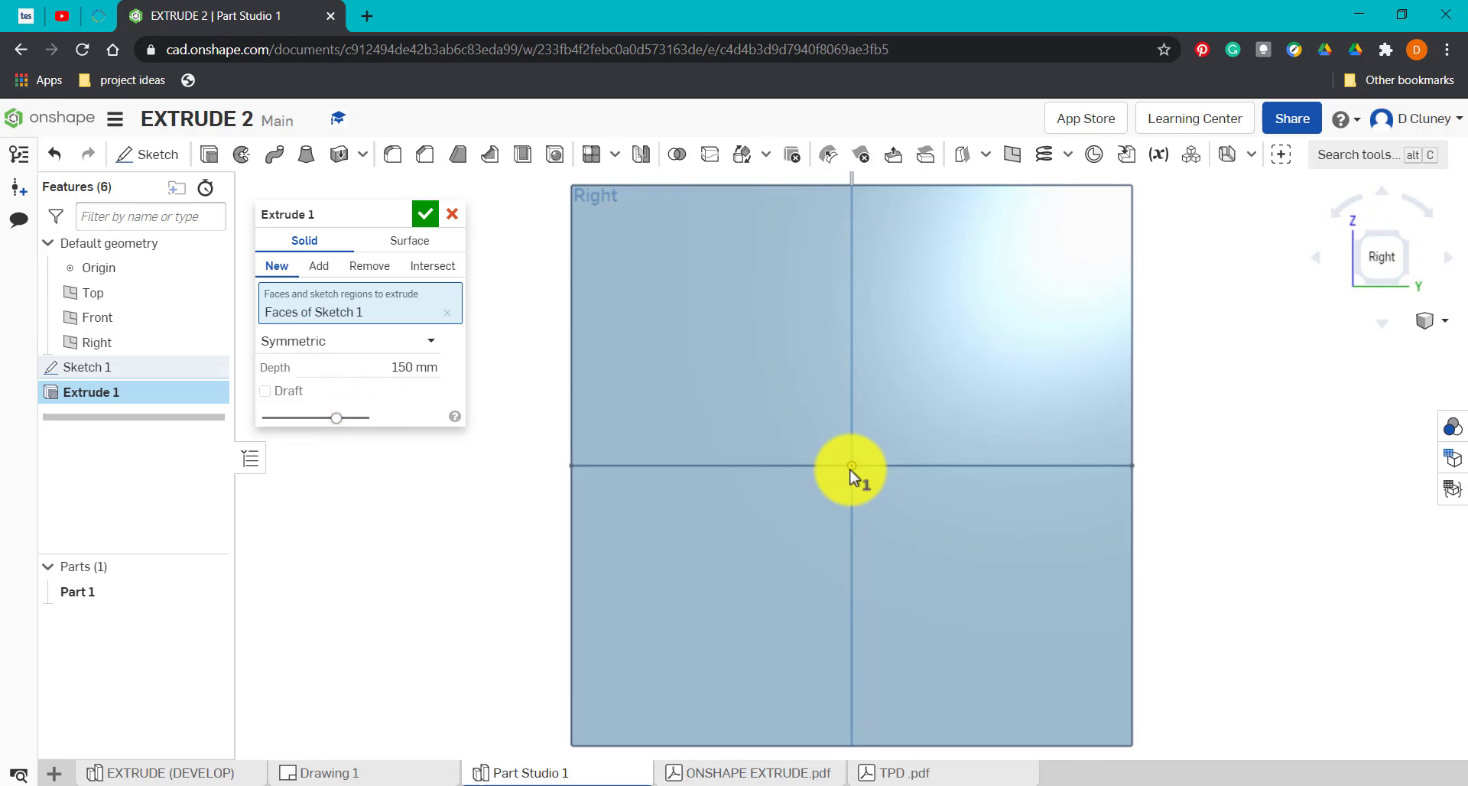
click(425, 218)
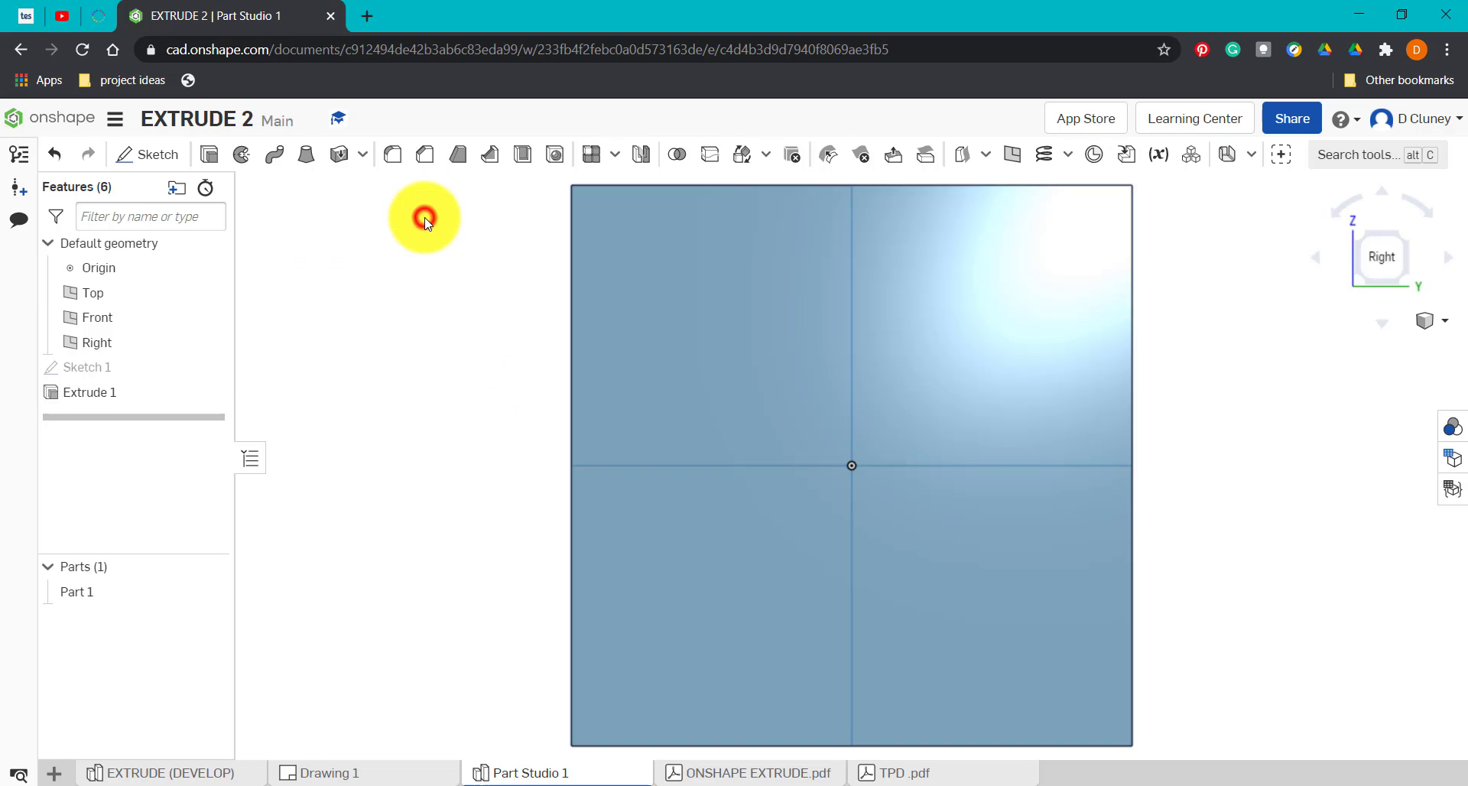
click(1409, 234)
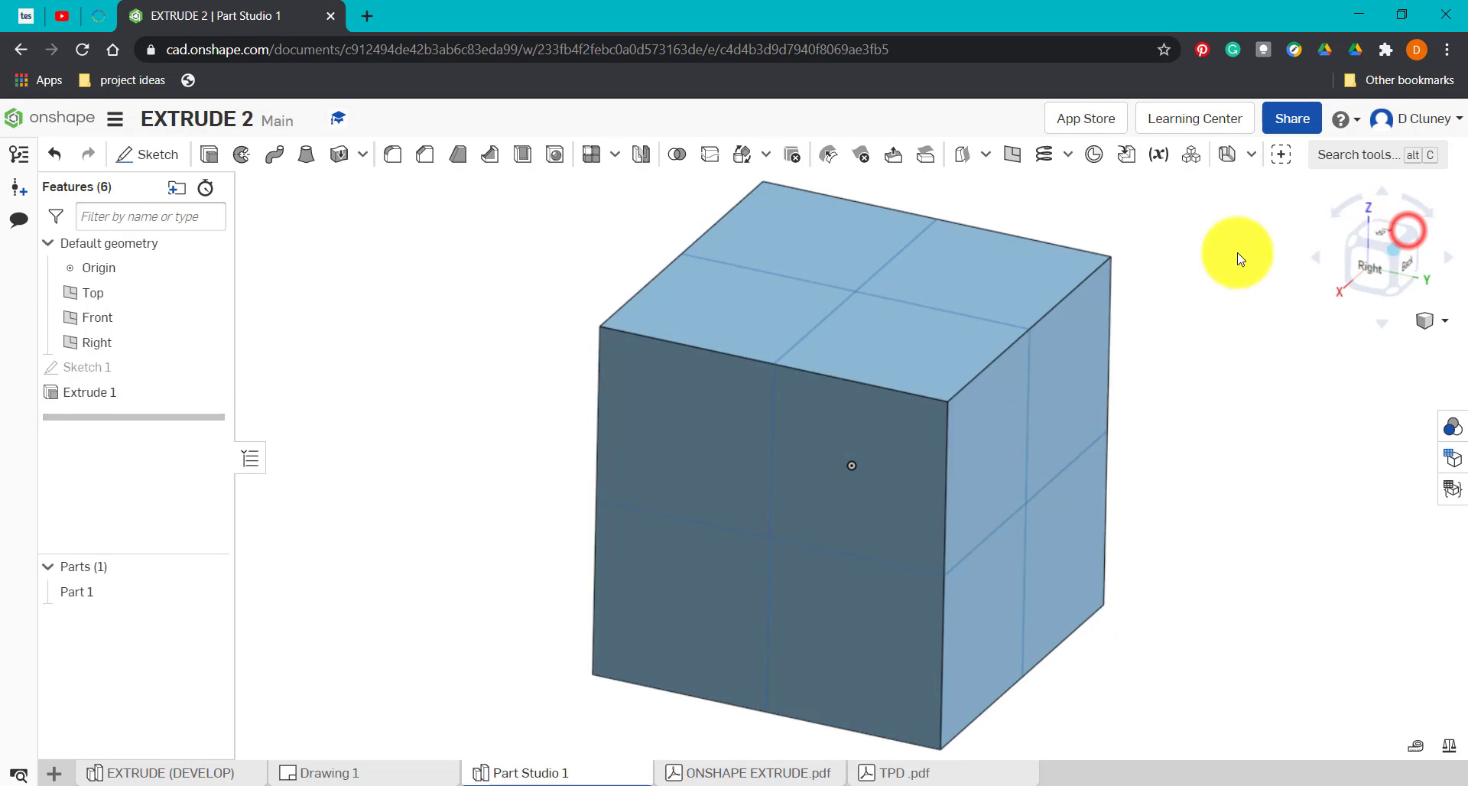
Step: Check the cylinder diameter and length in Drawing 1 and return to Part Studio 1
right_click(90, 404)
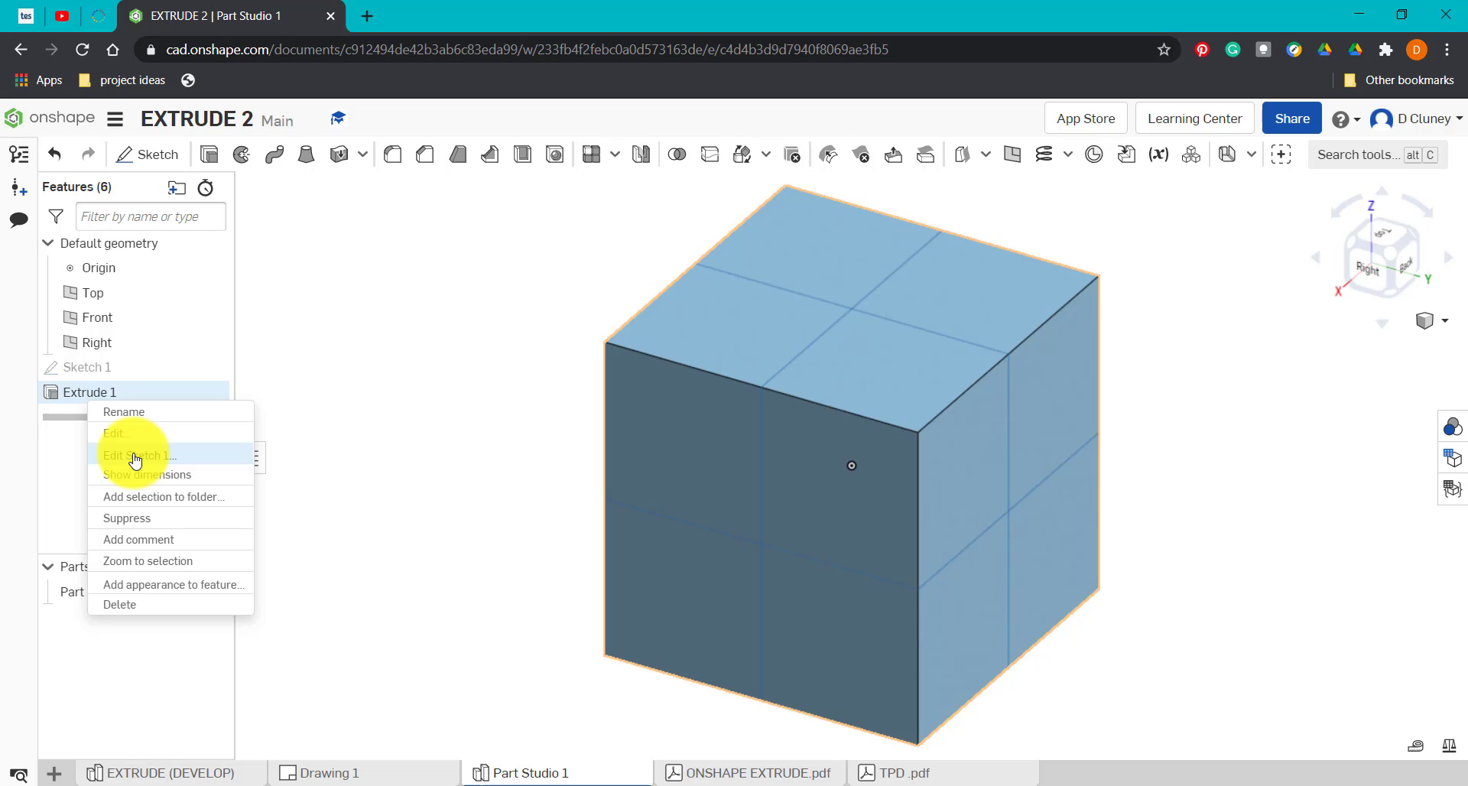
click(501, 475)
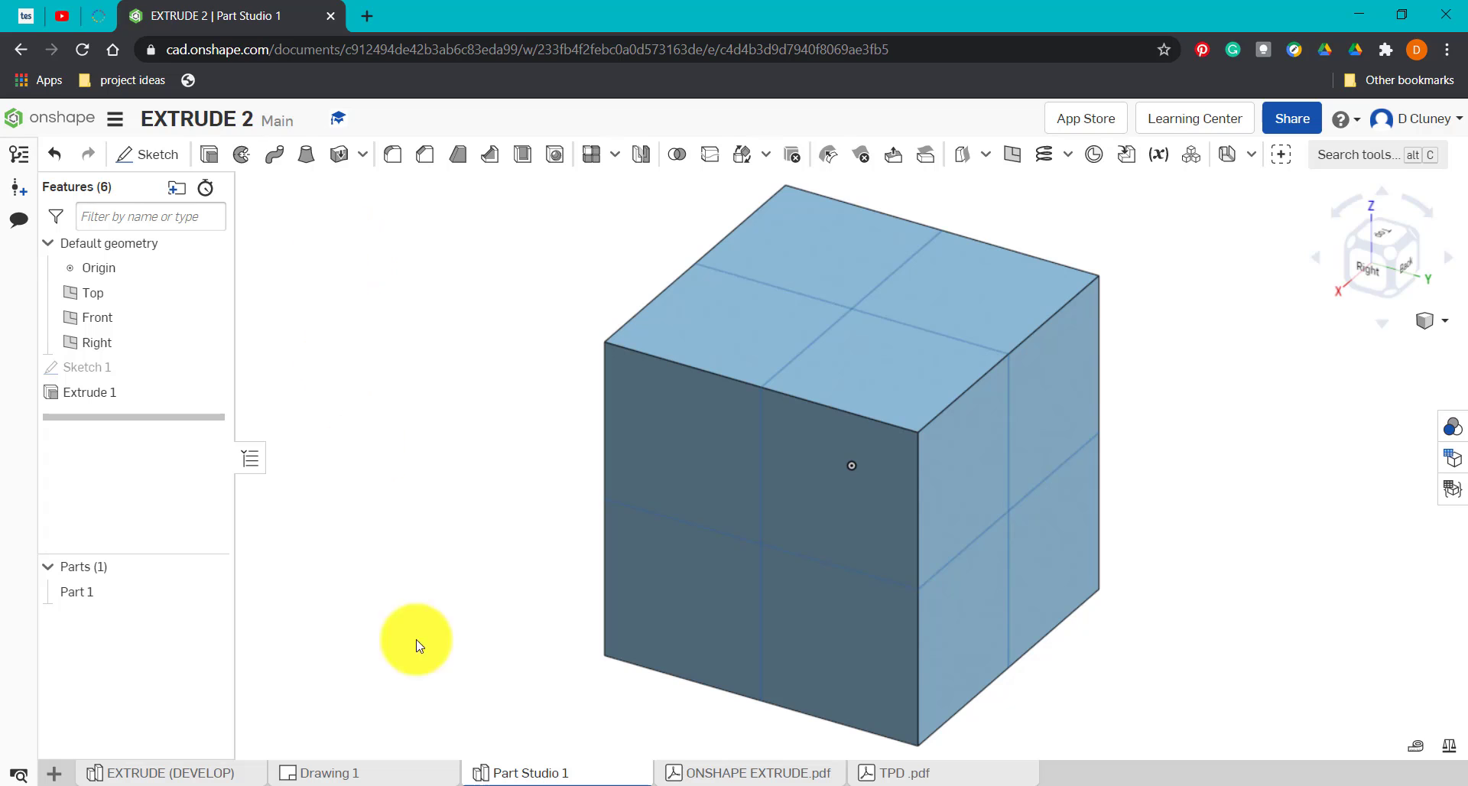
click(337, 772)
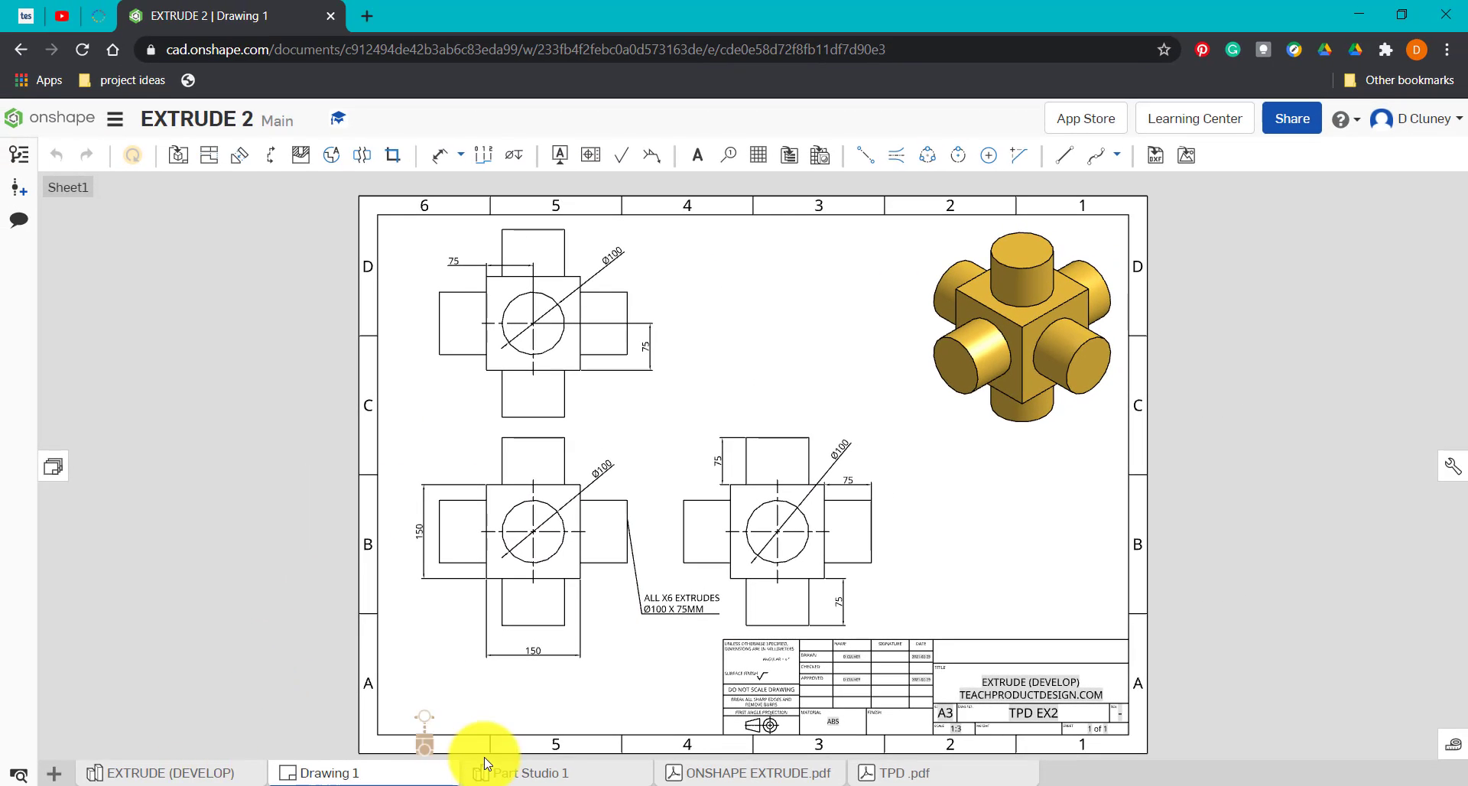
click(535, 773)
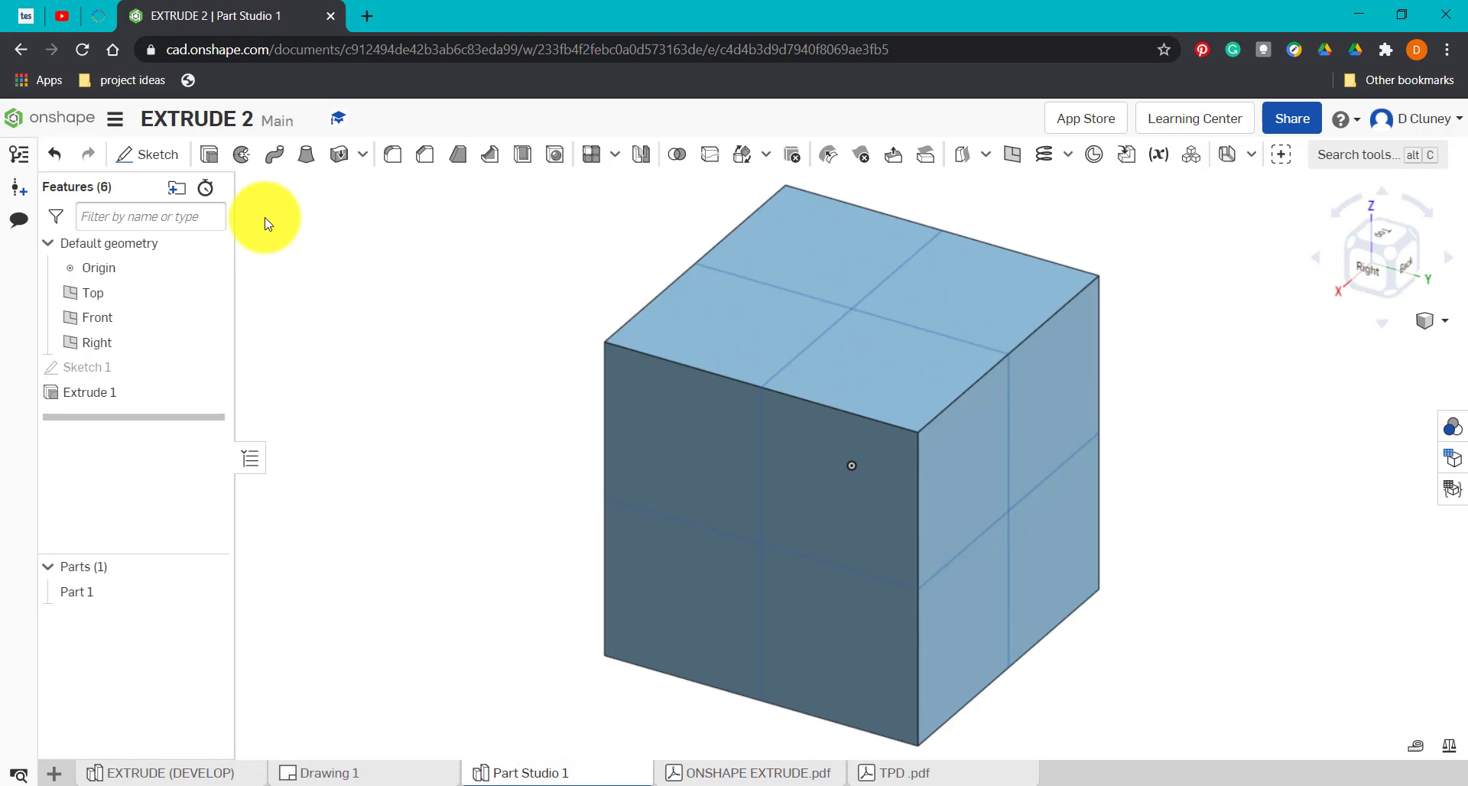
Step: Start a new sketch on the Top plane through the middle of the cube, viewed face-on
click(168, 155)
scroll(451, 417, up, 2)
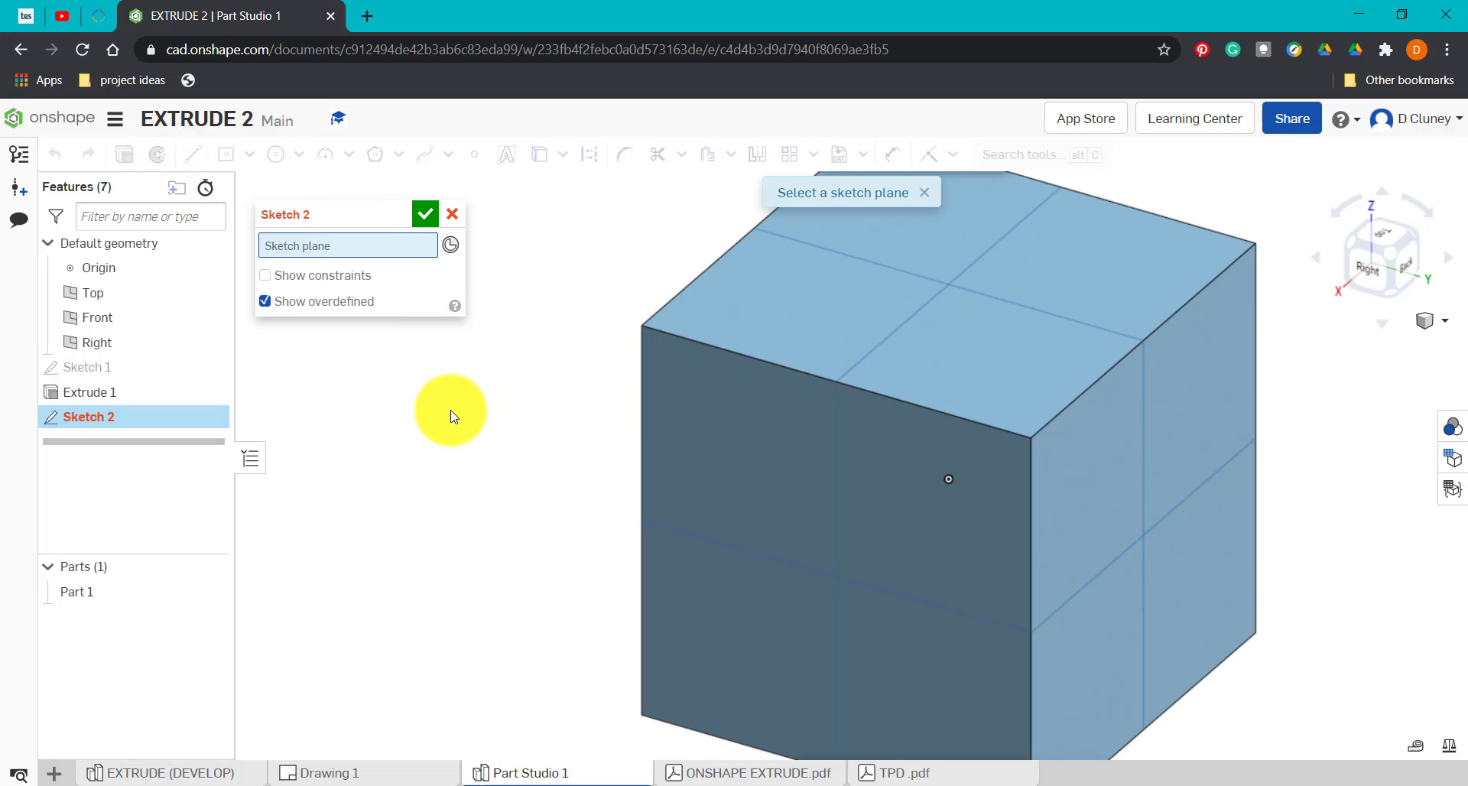
scroll(451, 417, down, 2)
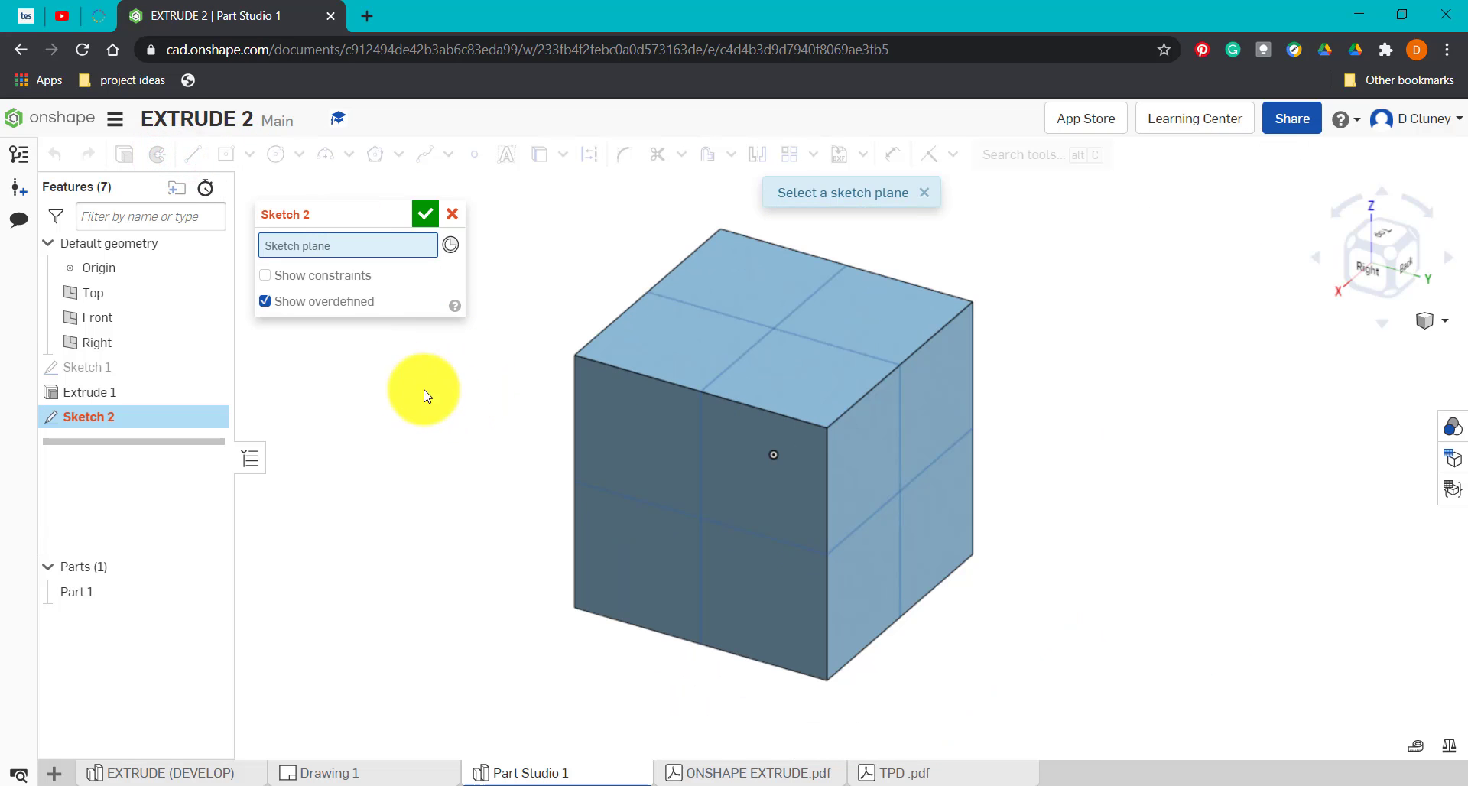
click(154, 297)
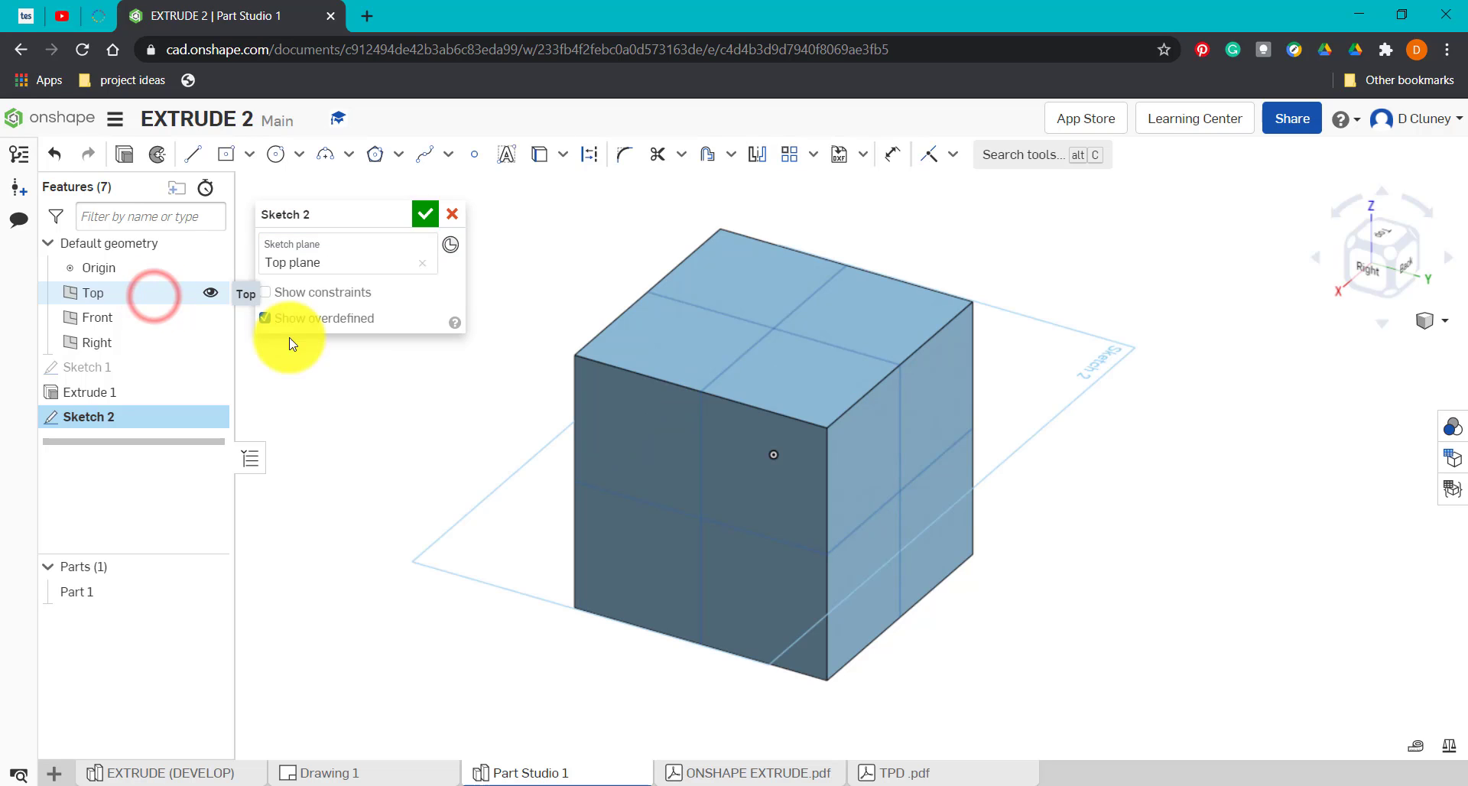
key(n)
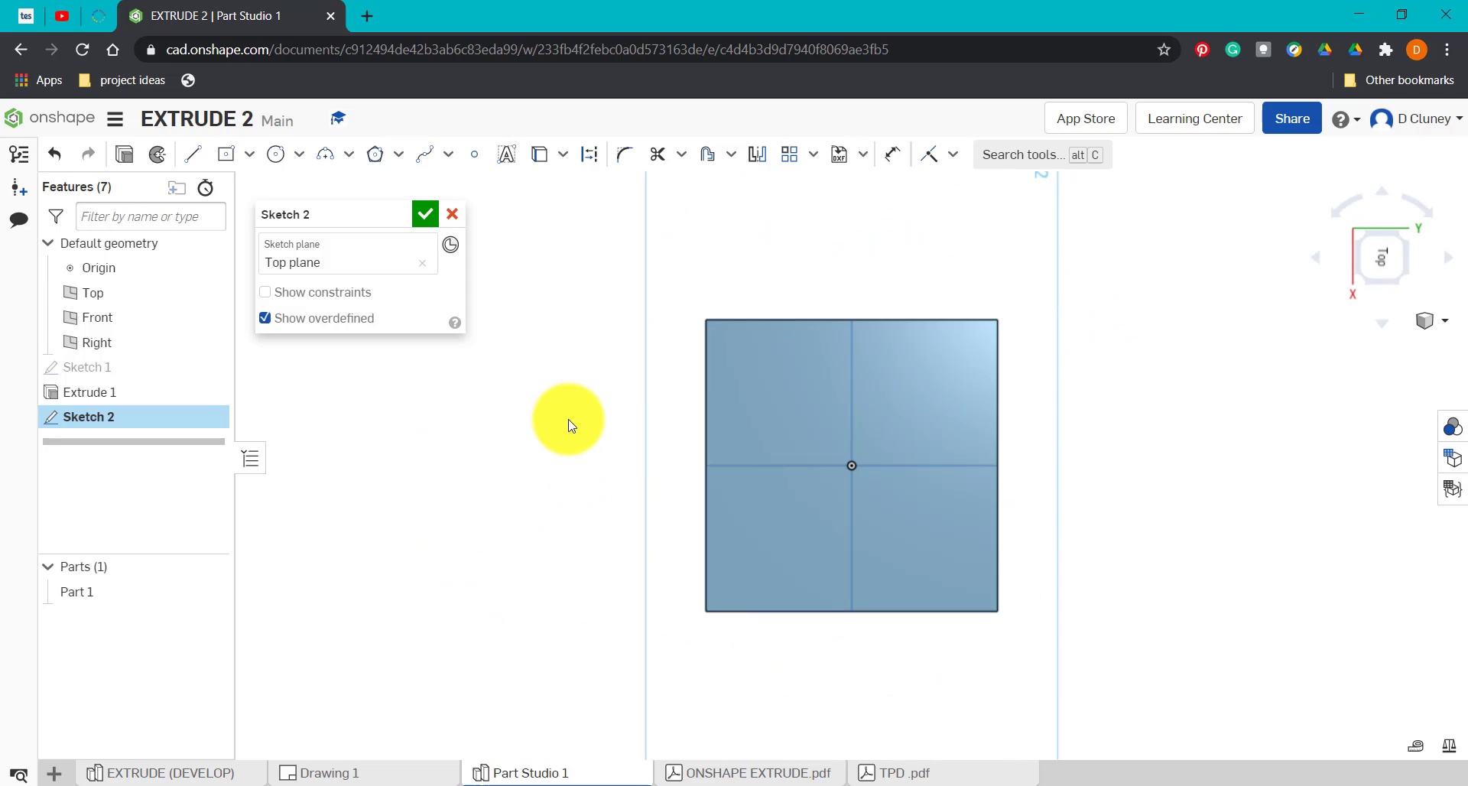
Step: Sketch a circle centred on the origin with a diameter of 100 mm
click(276, 155)
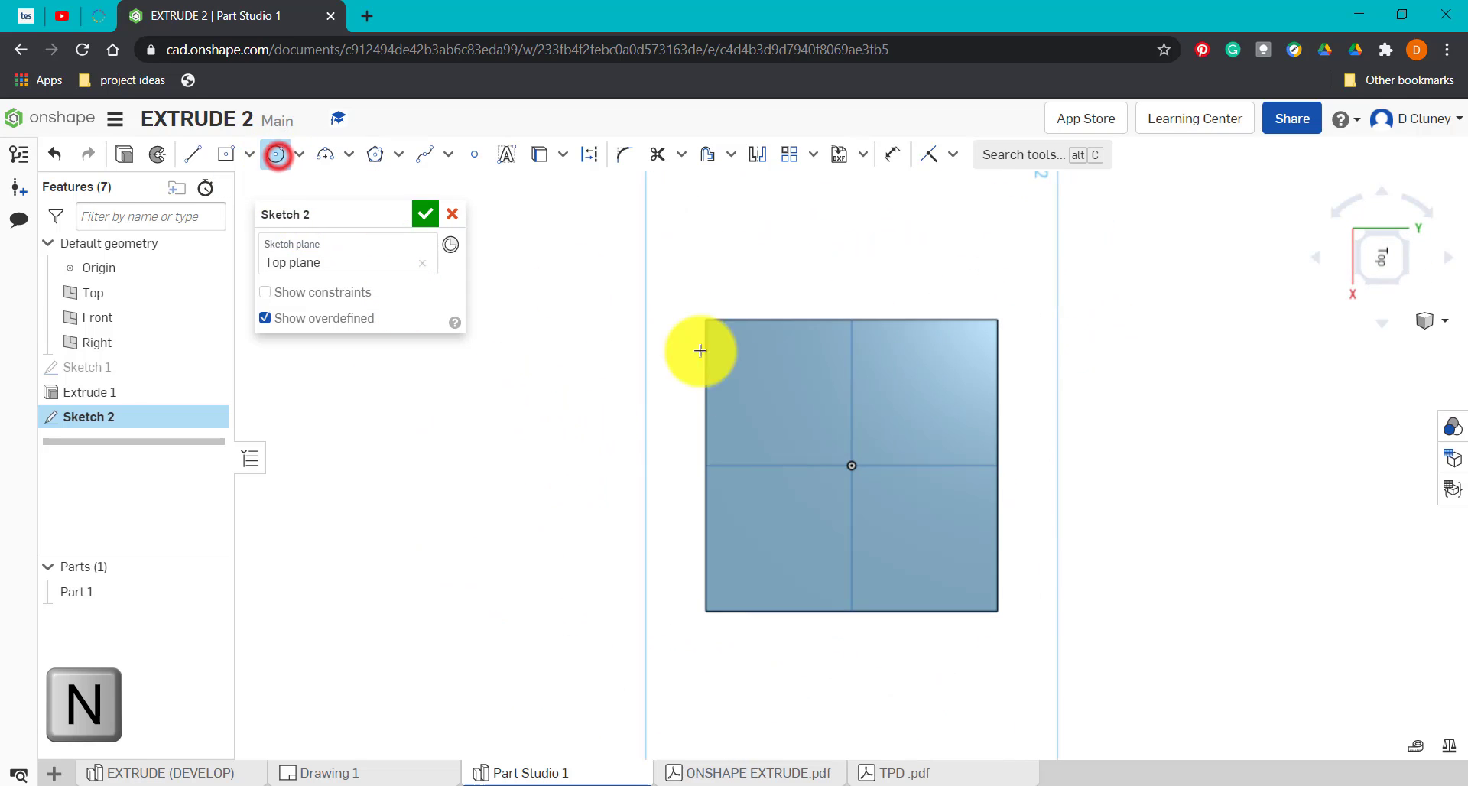
click(847, 466)
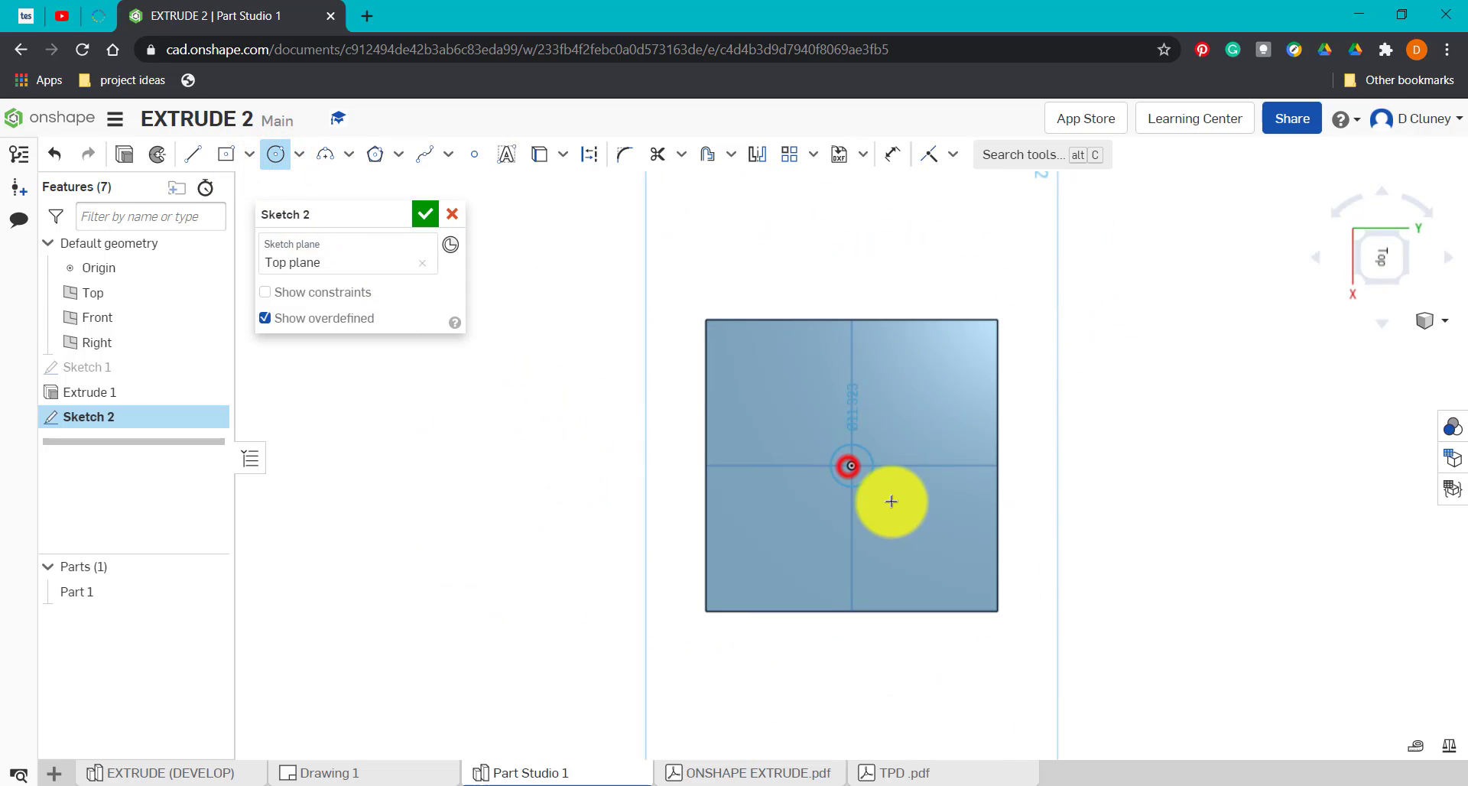
key(c)
click(924, 547)
text(100)
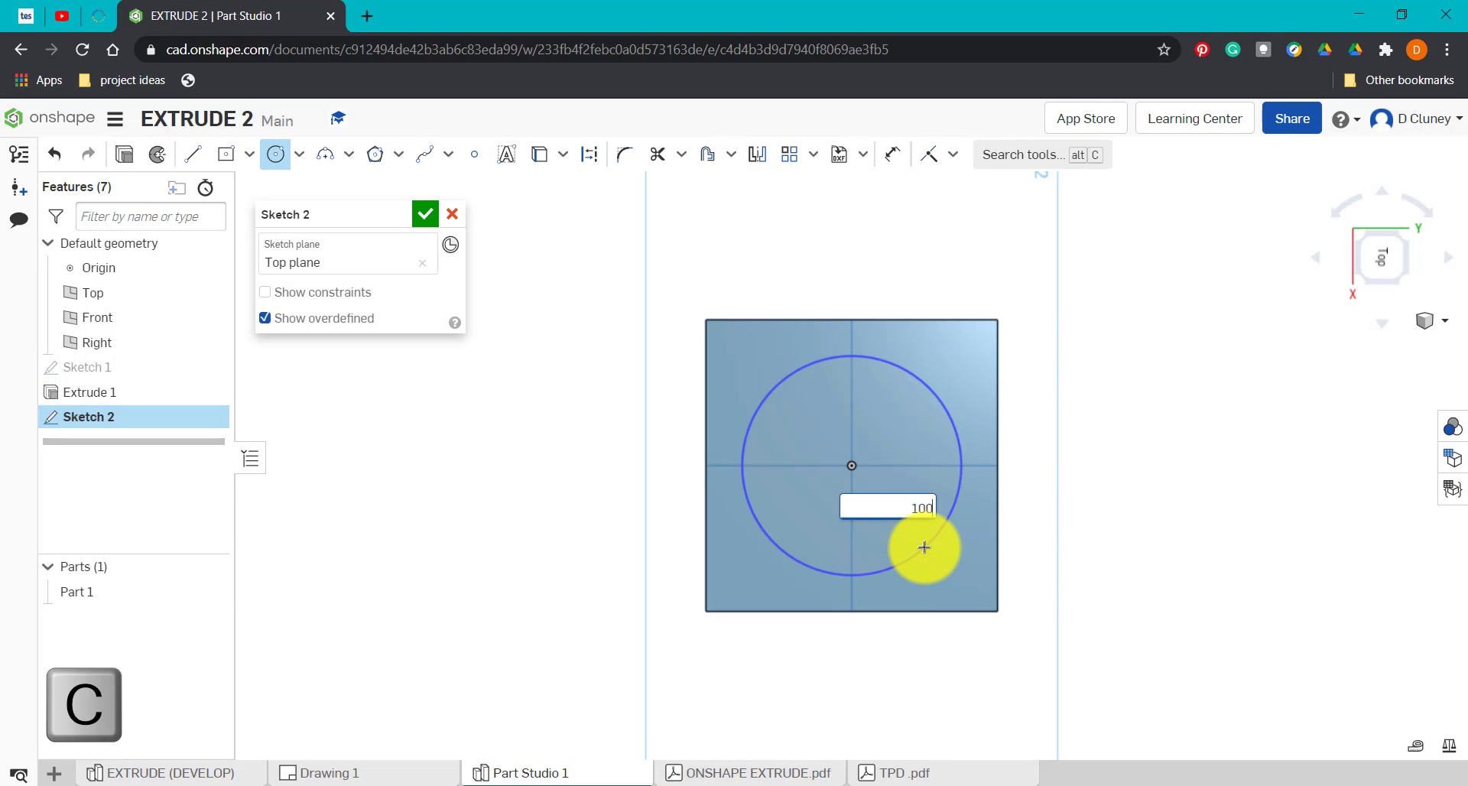
key(Return)
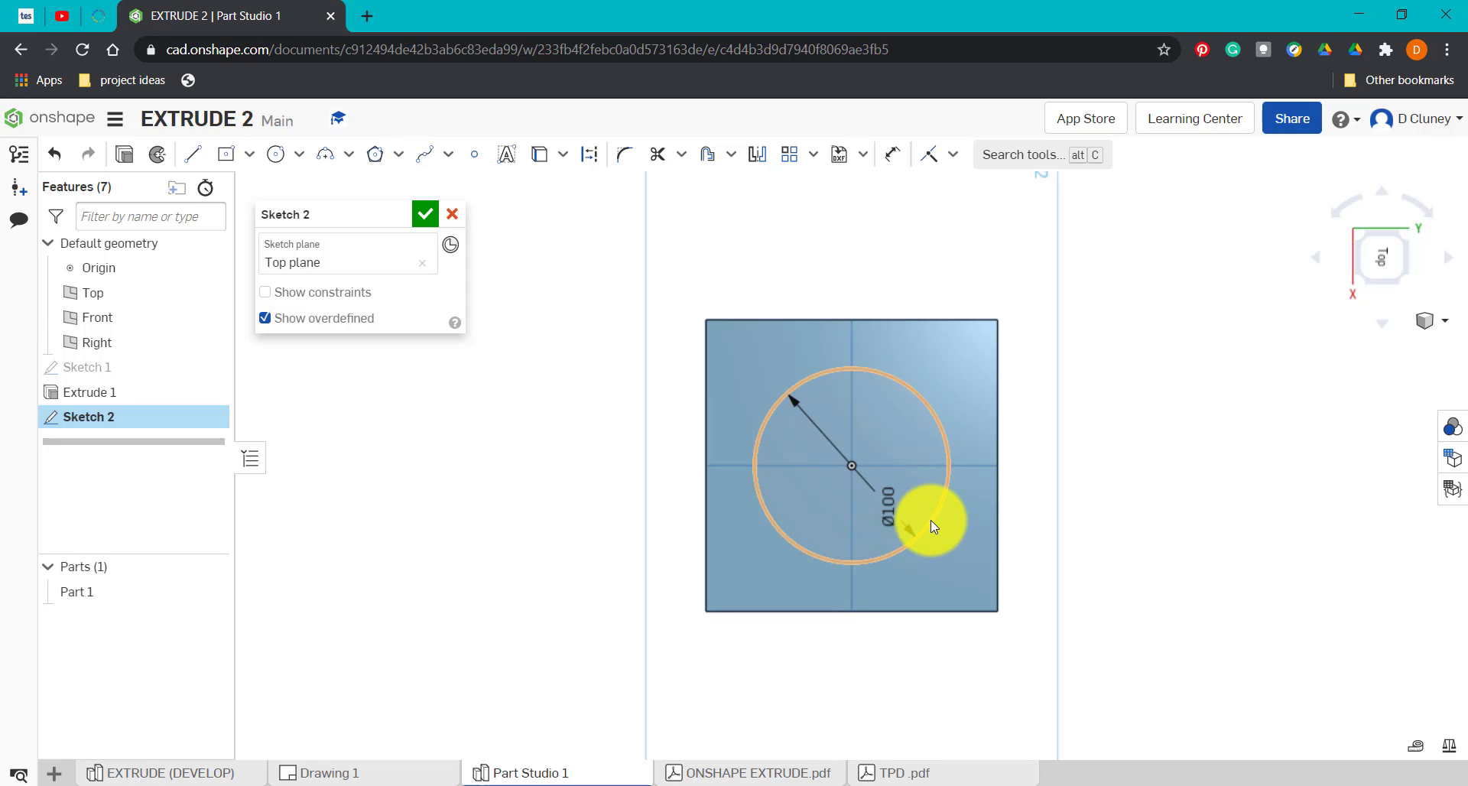
Step: Extrude the Ø100 circle upward from the cube's centre with Add and a blind depth of 150 mm
click(1406, 241)
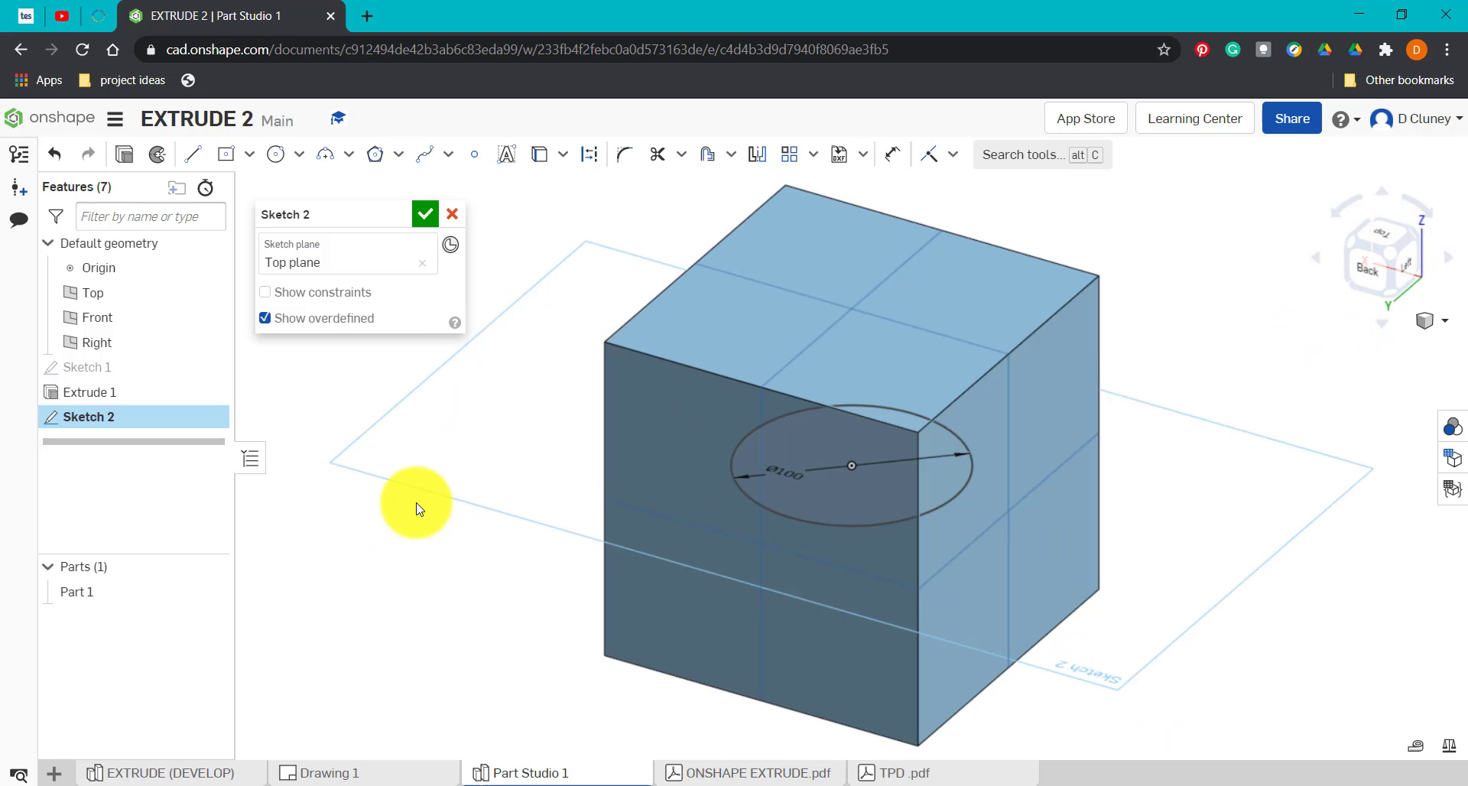
click(124, 156)
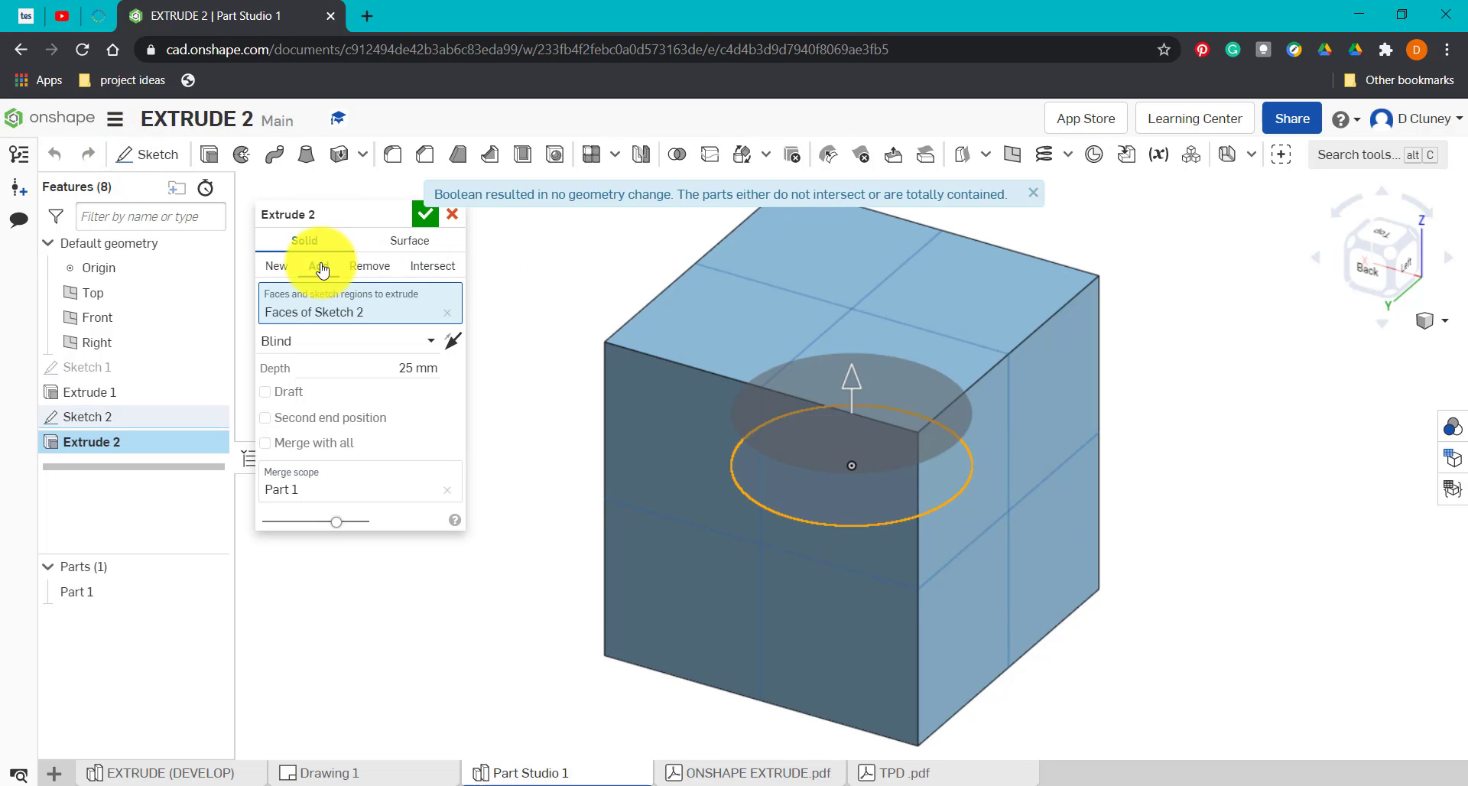
click(320, 268)
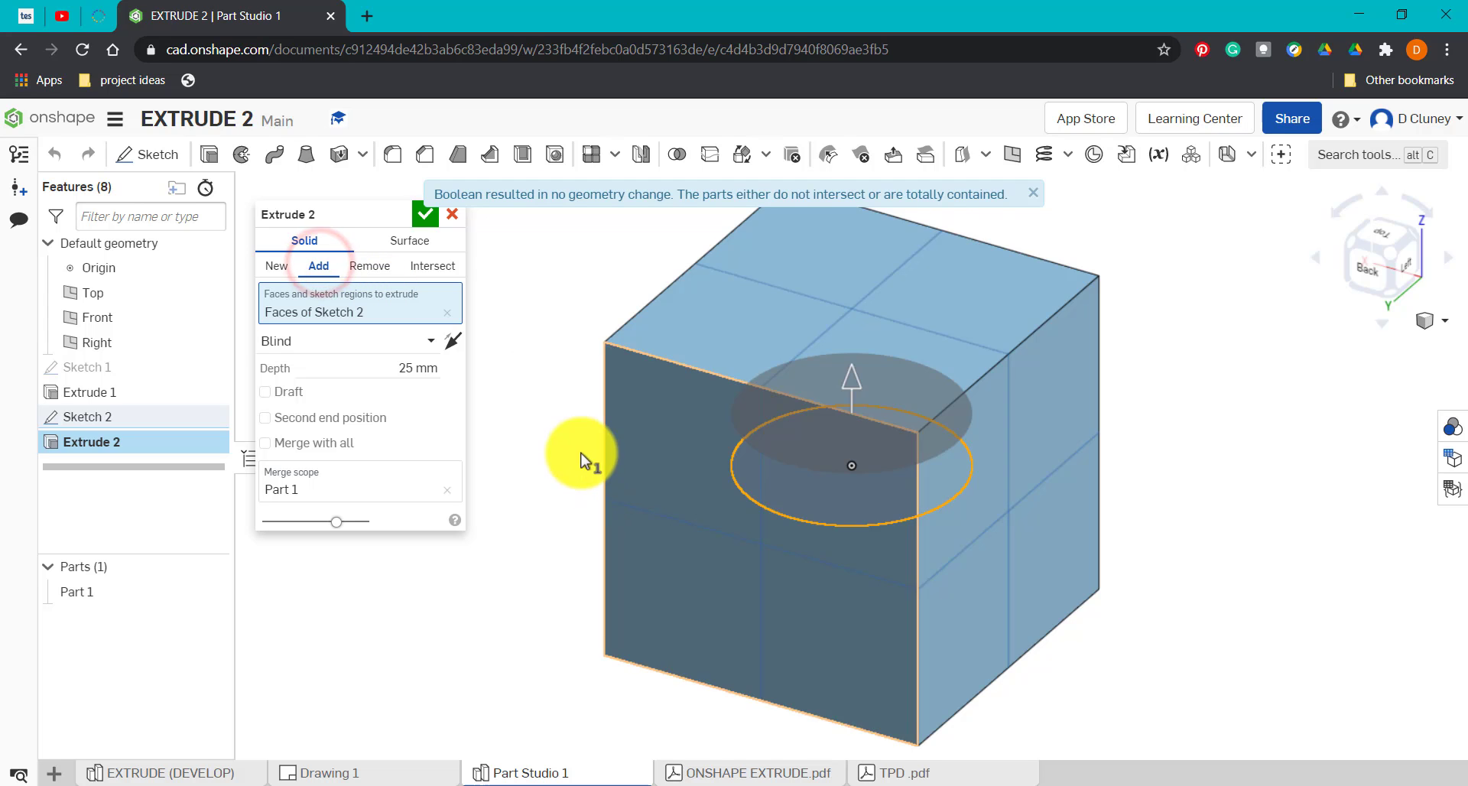
scroll(584, 457, down, 2)
drag(822, 405, 813, 248)
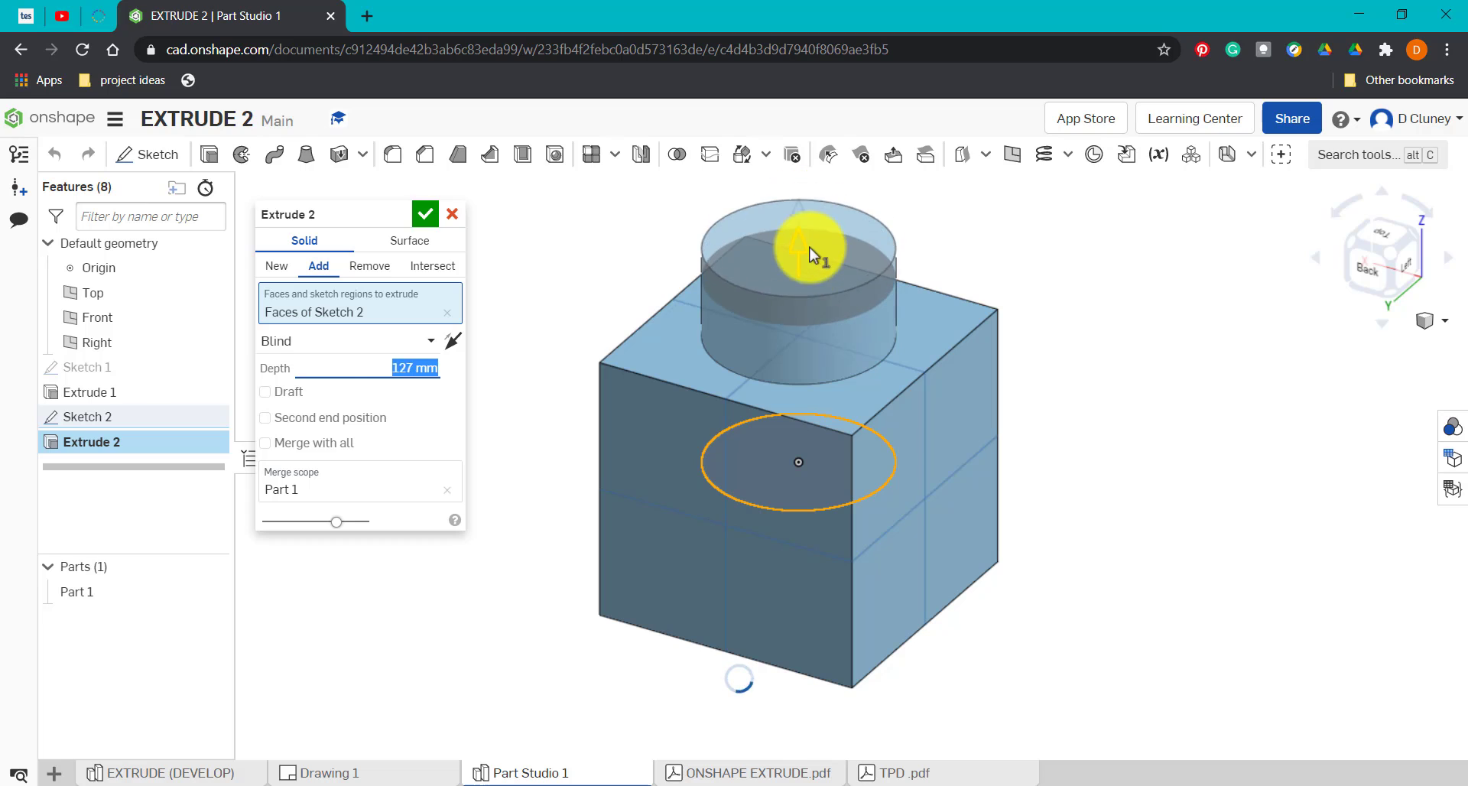
click(398, 373)
text(75)
key(Return)
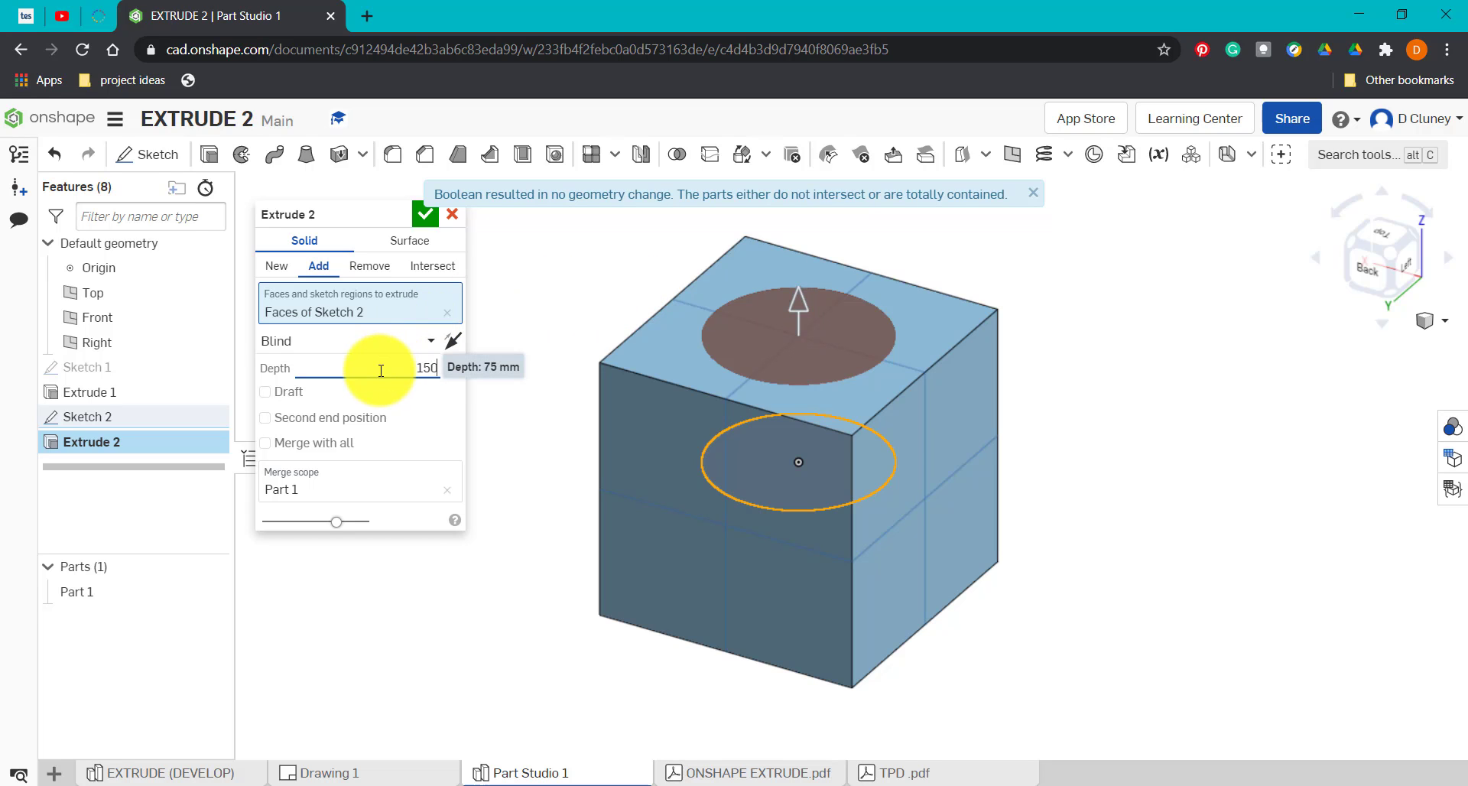
key(Return)
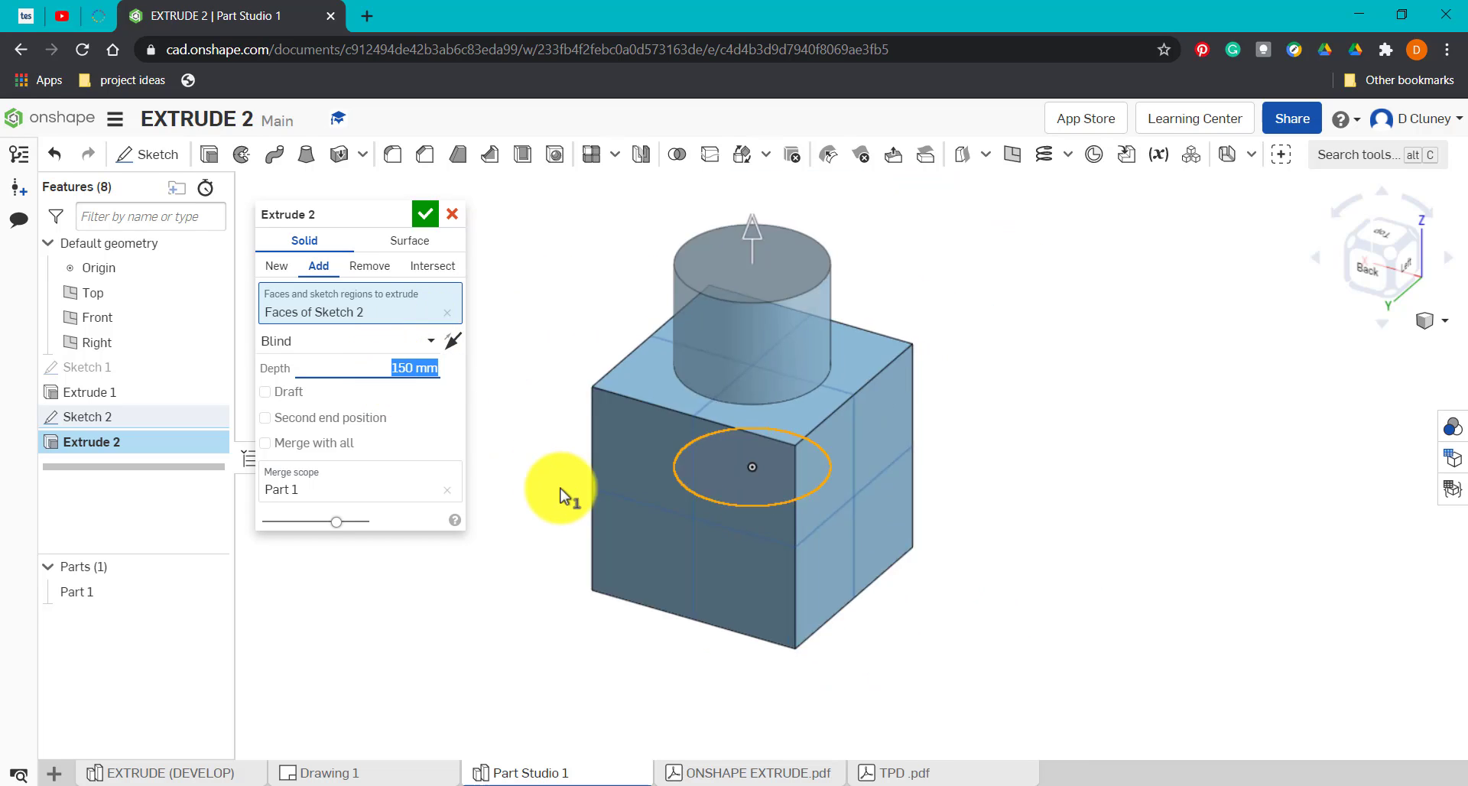
scroll(562, 495, down, 2)
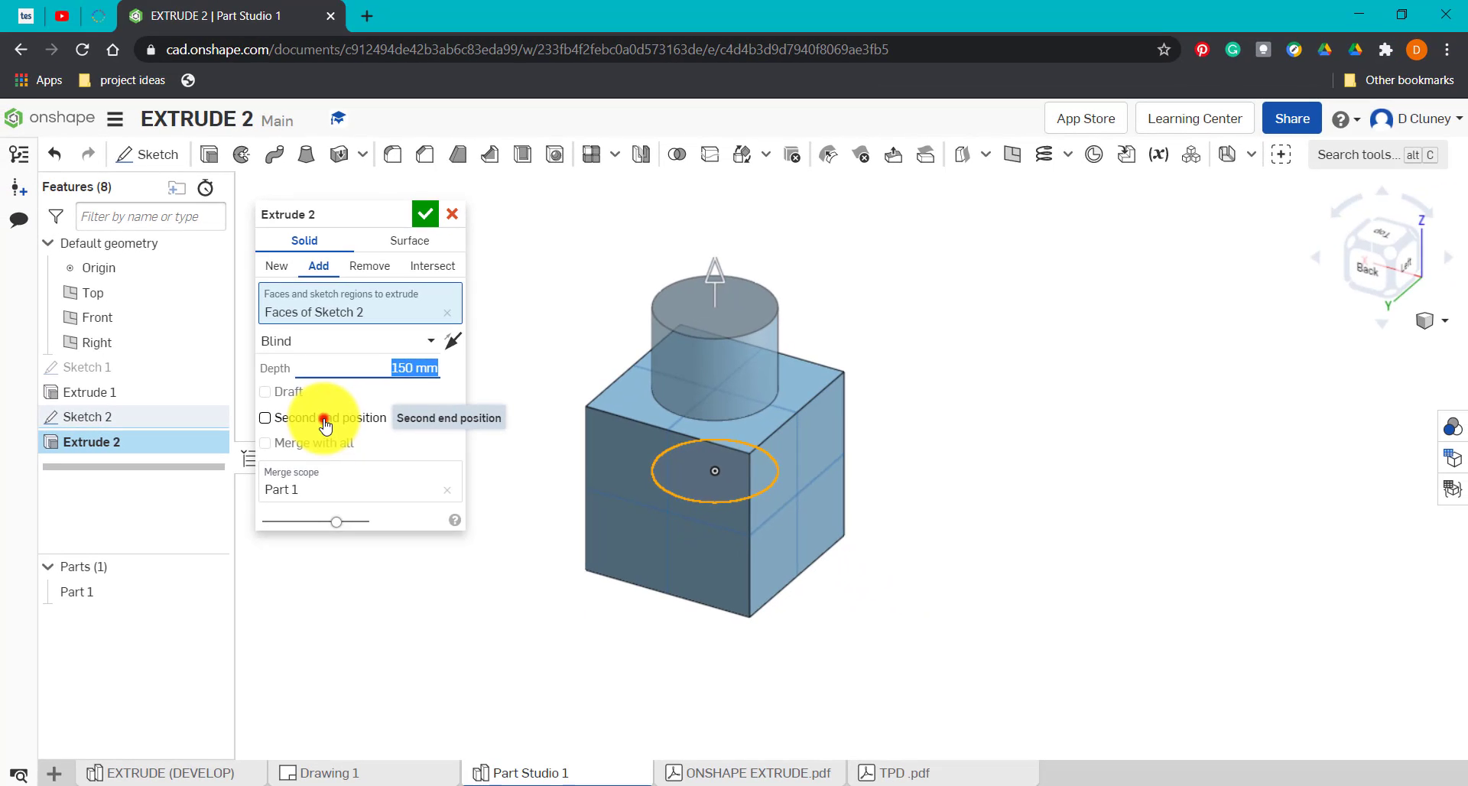
Step: Enable a second end position for the extrusion and extend it downward with a blind depth of 250 mm
click(563, 374)
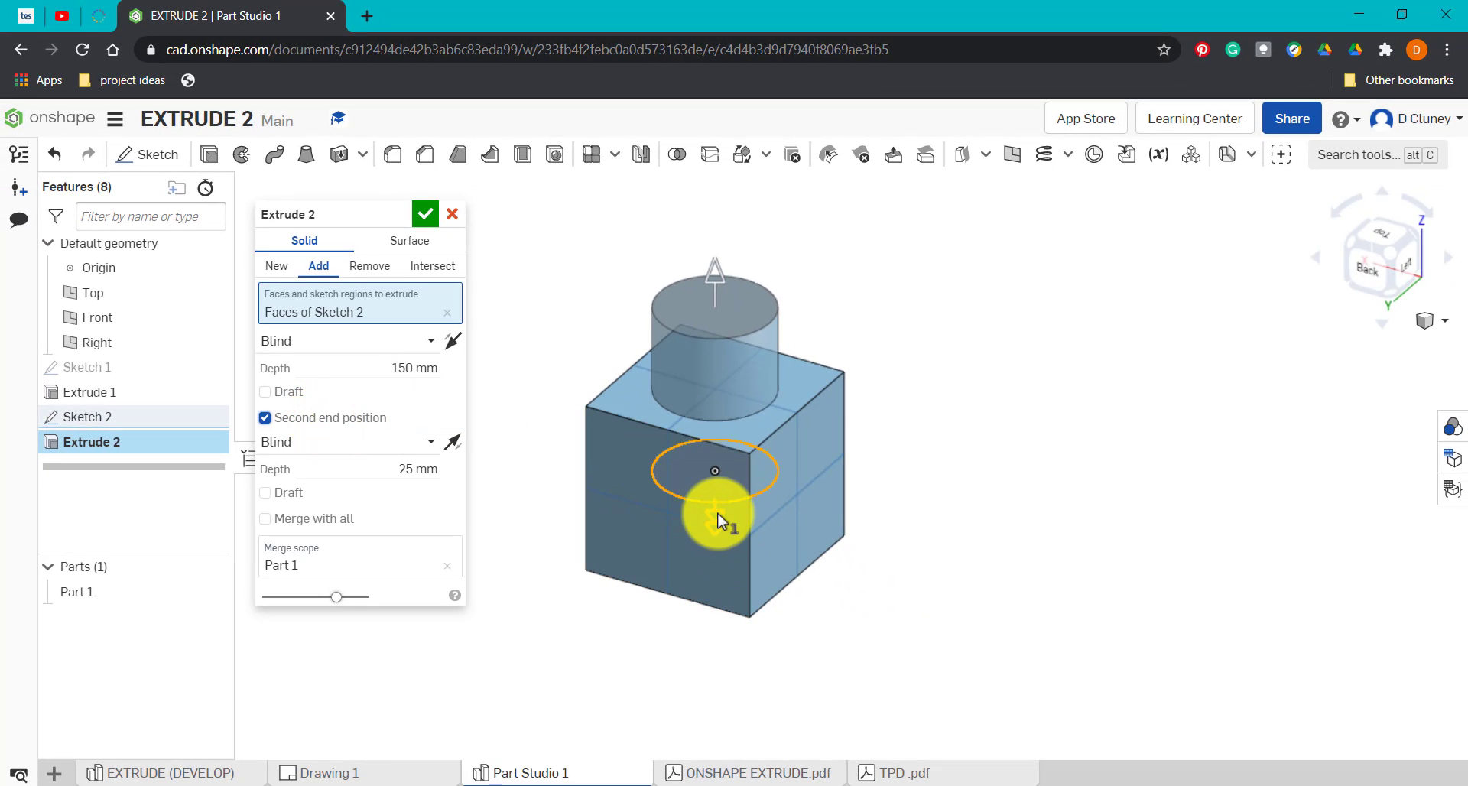
drag(715, 522, 716, 701)
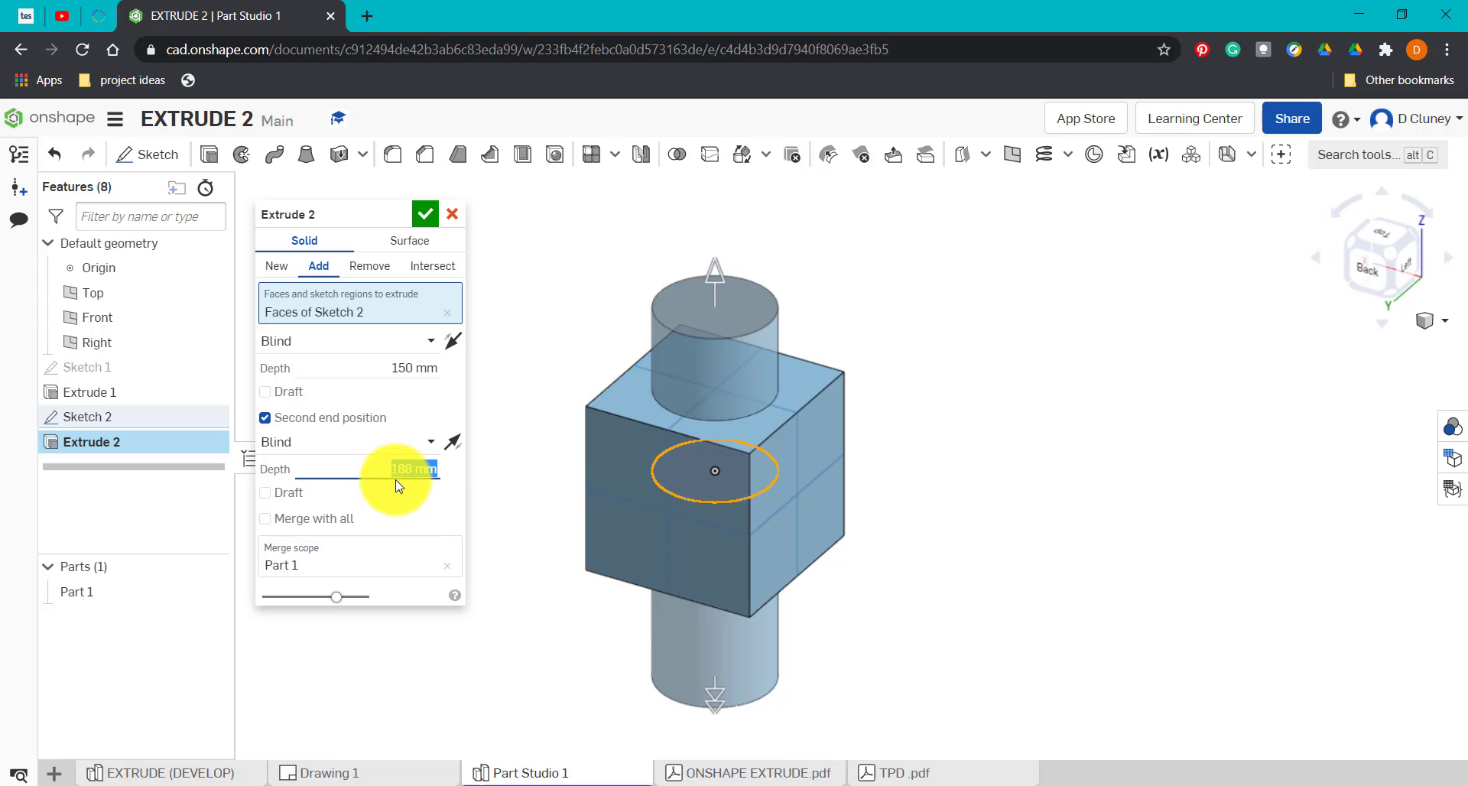
key(Return)
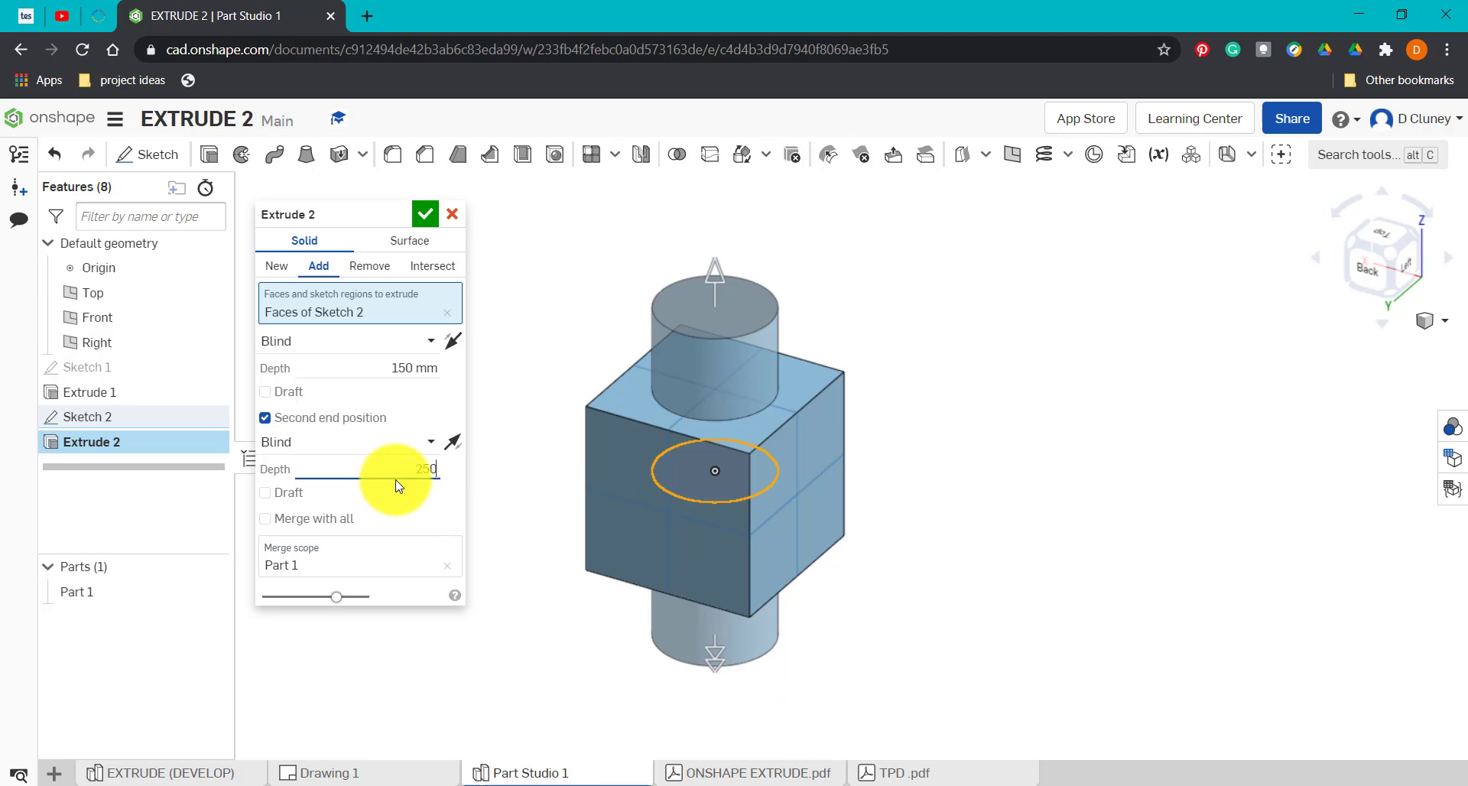
text(250)
key(Return)
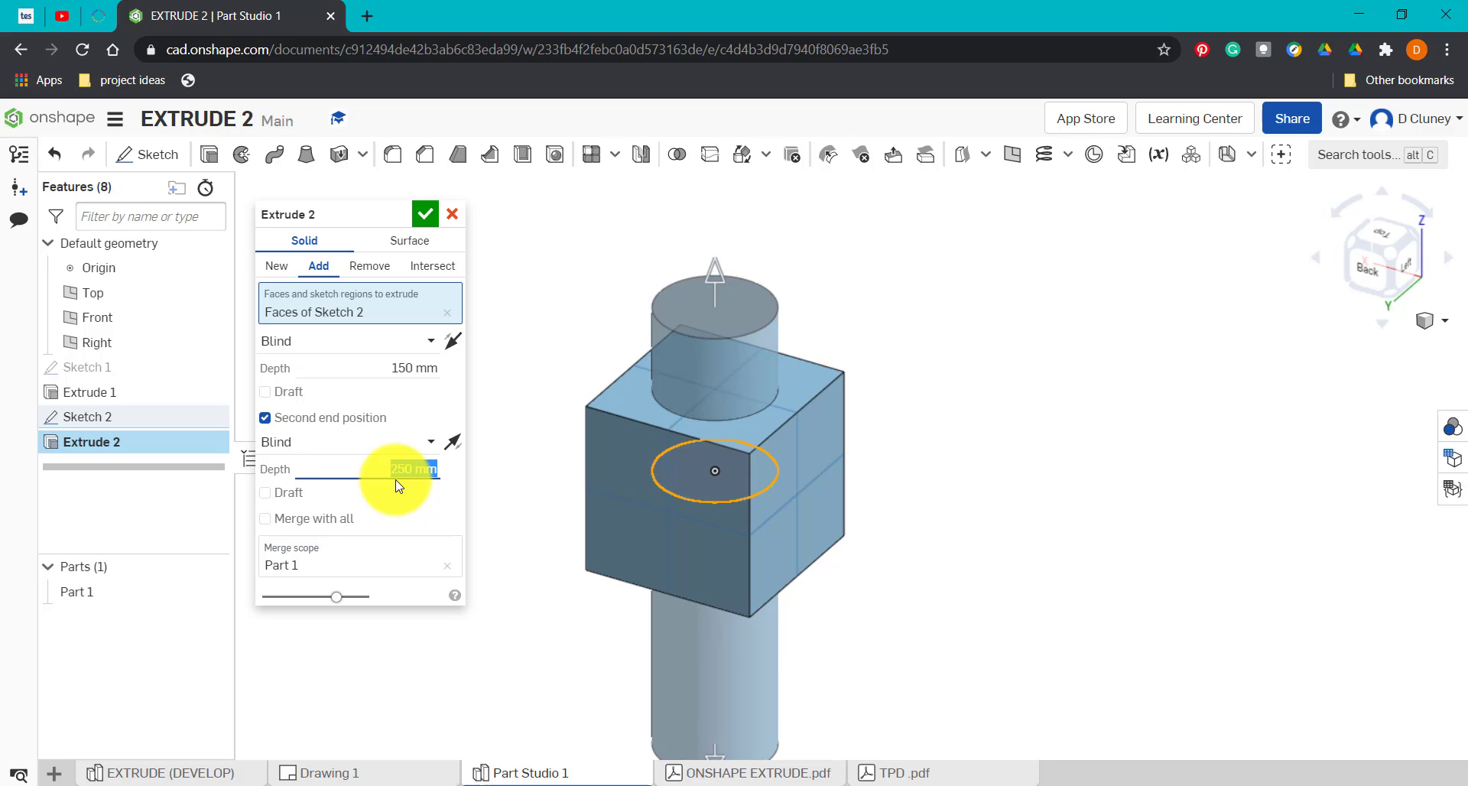
Step: Set the extrusion's second end depth to 150 mm and accept the feature
click(1357, 289)
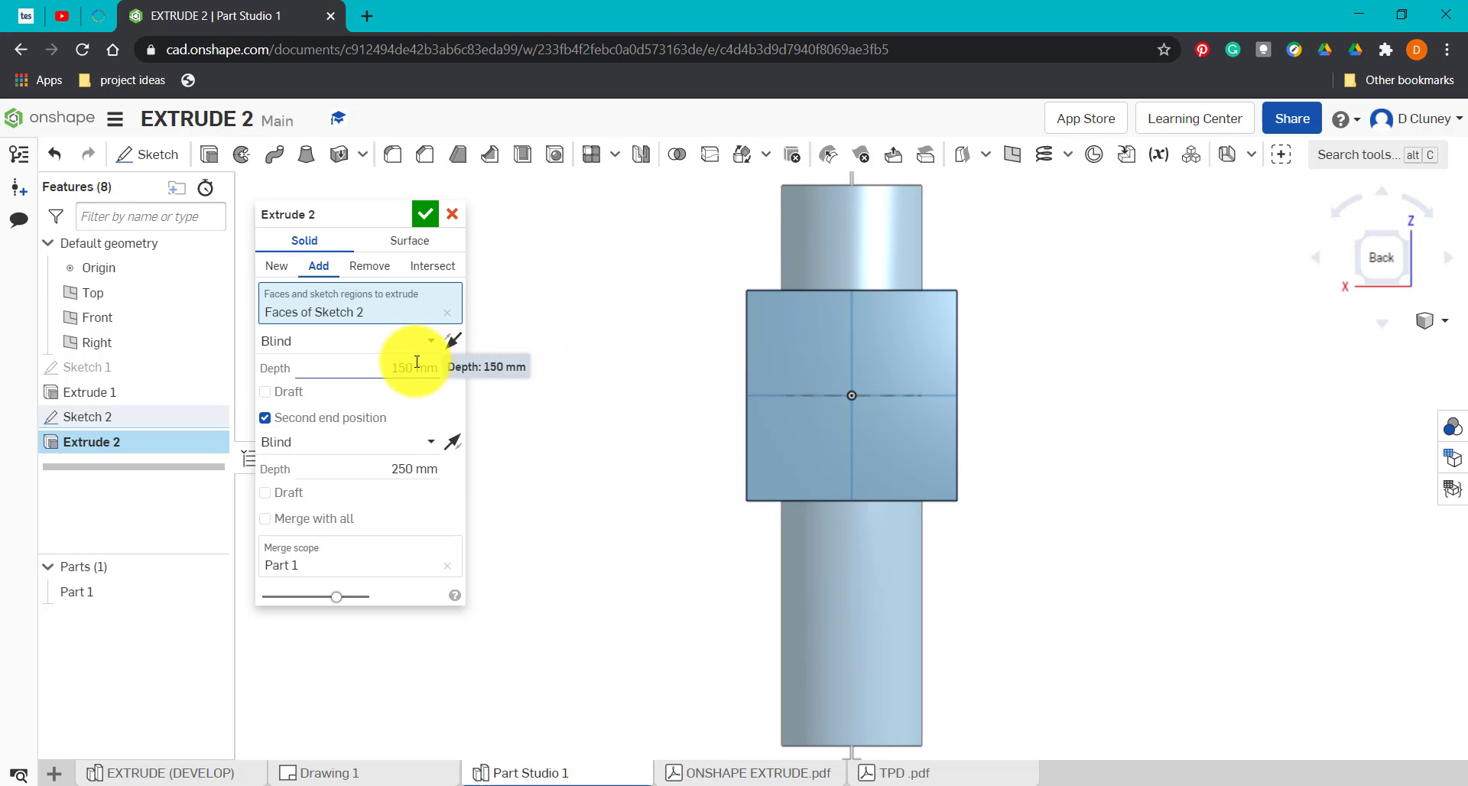
click(405, 466)
text(1)
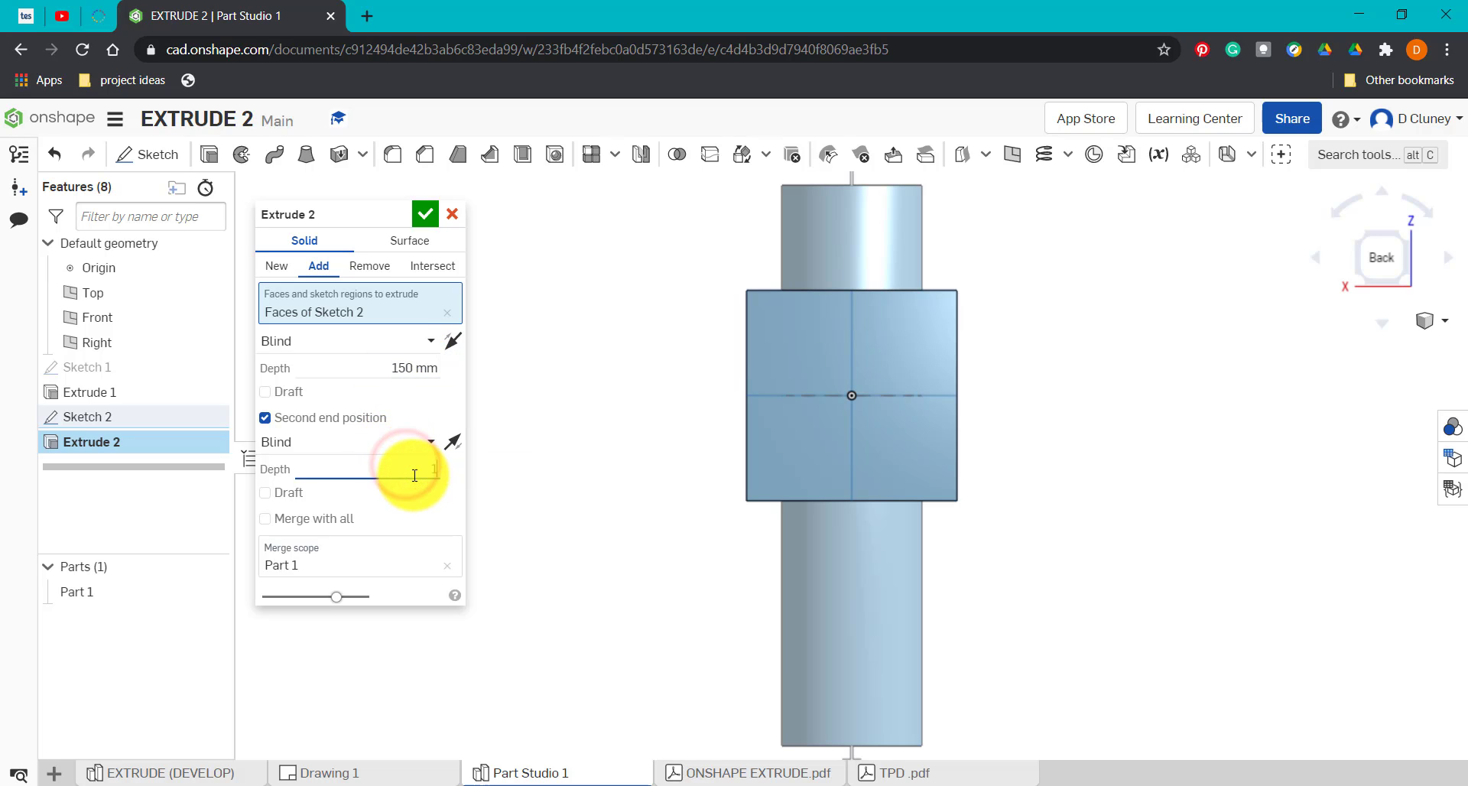
text(50)
key(Return)
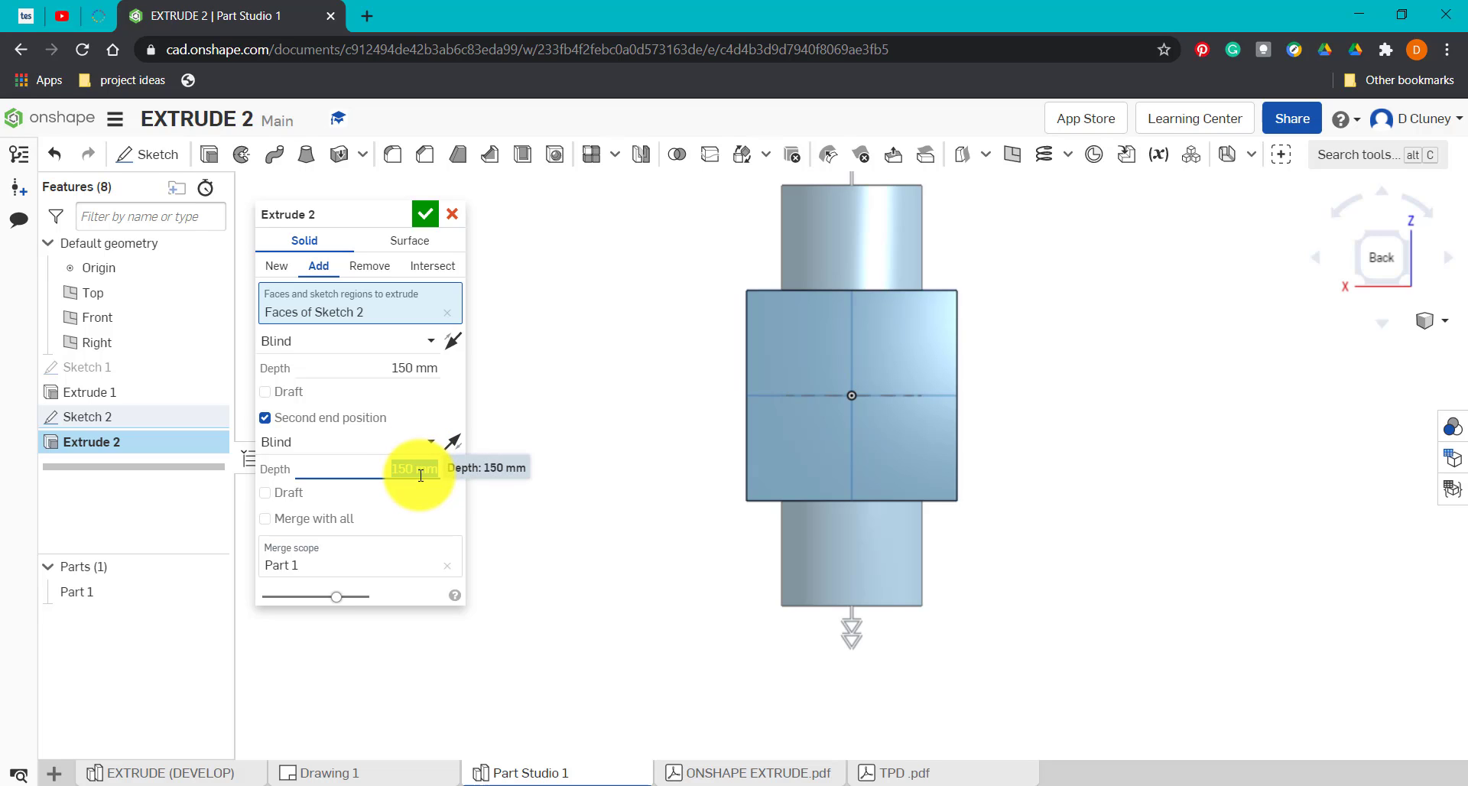
click(419, 218)
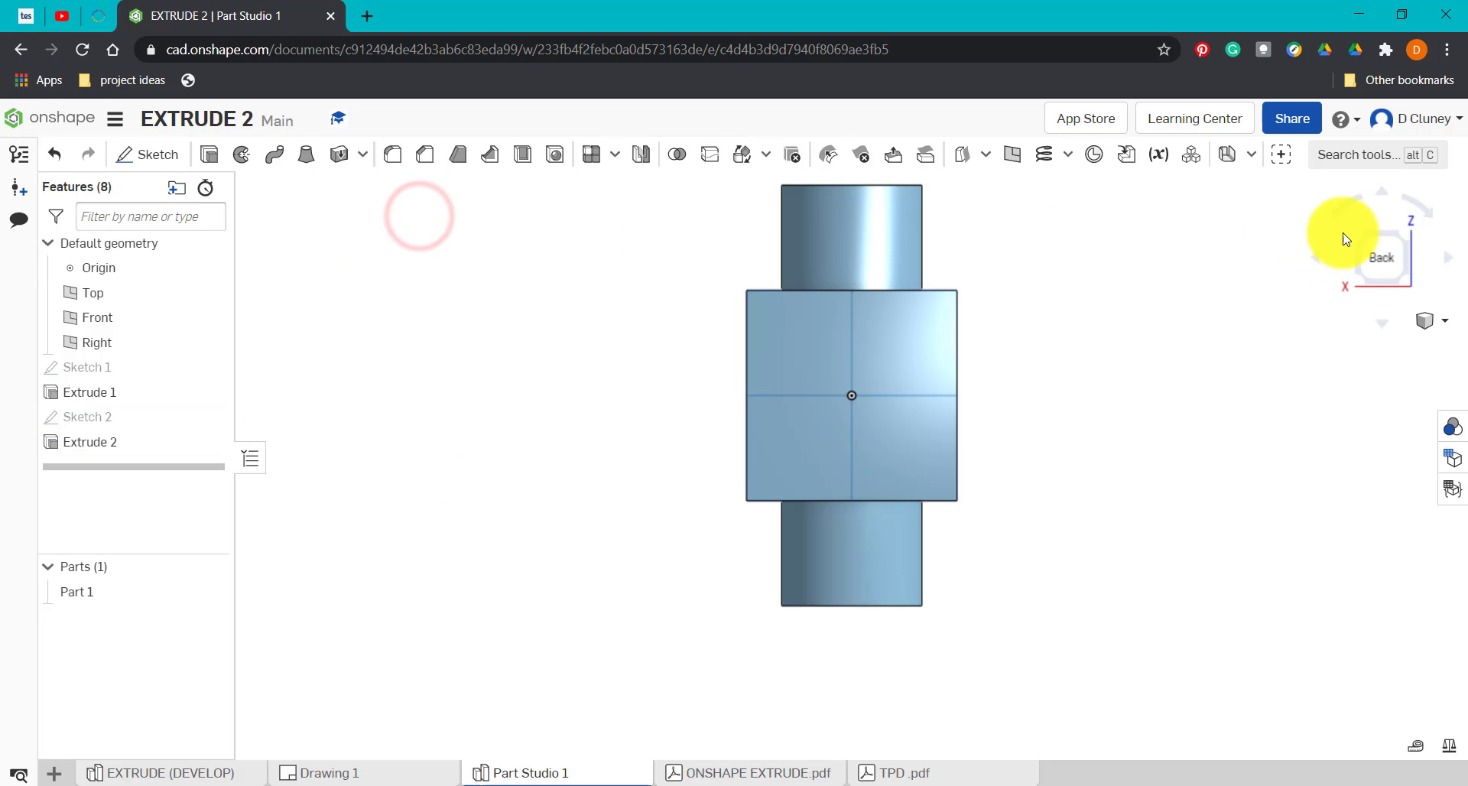
Step: Edit the cylinder extrusion, change its operation to New so it forms a separate part, and accept it
click(1400, 237)
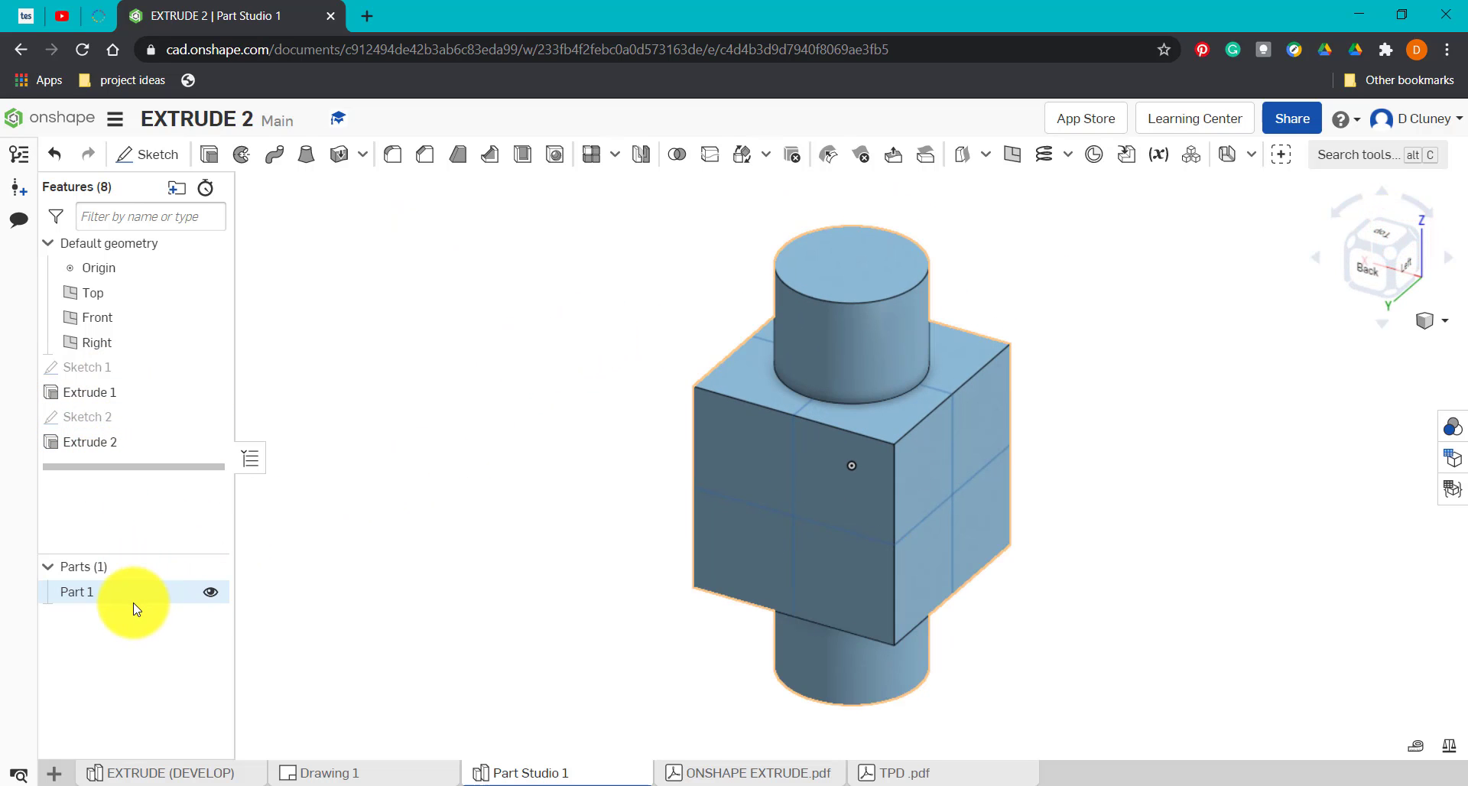
right_click(115, 442)
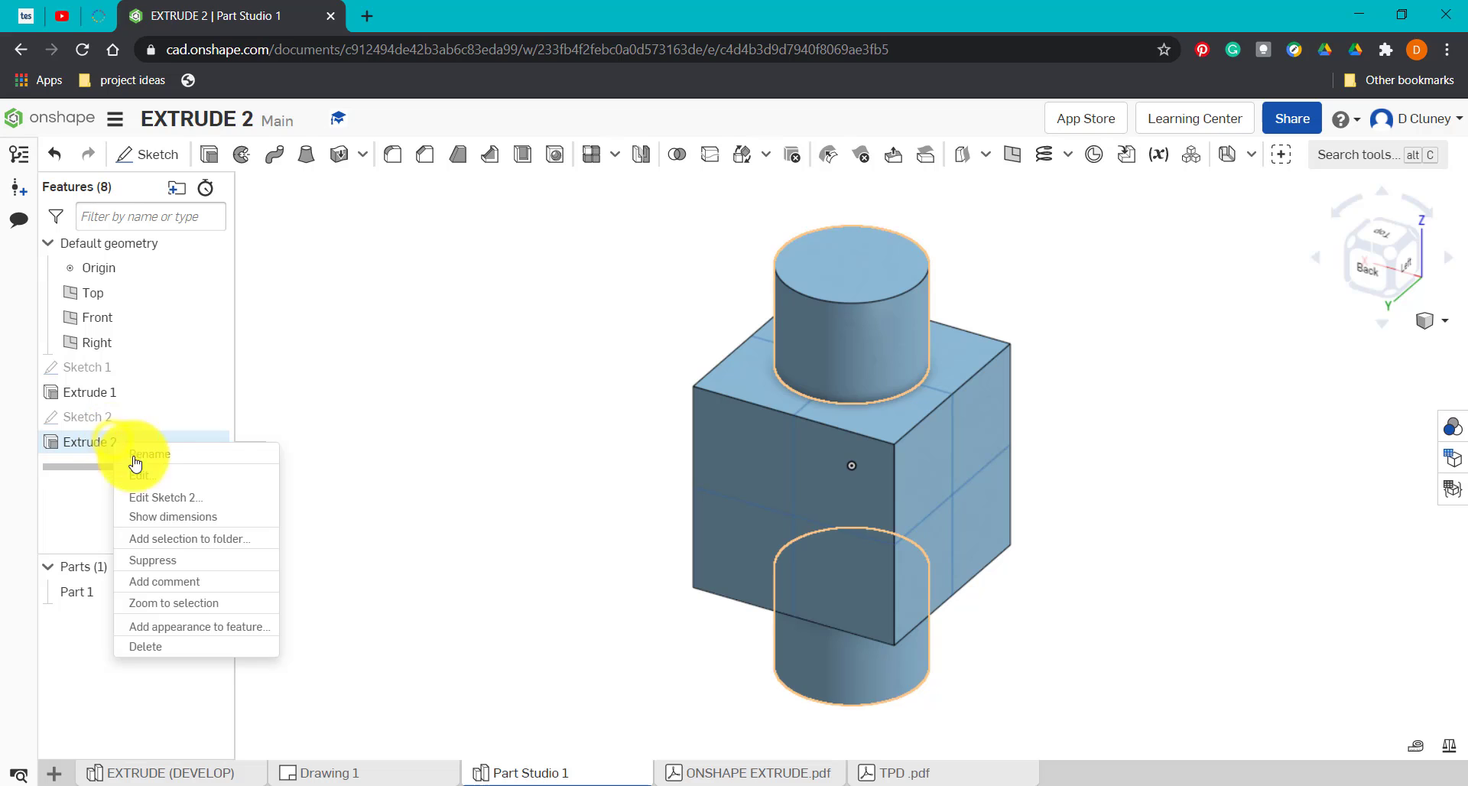
click(152, 476)
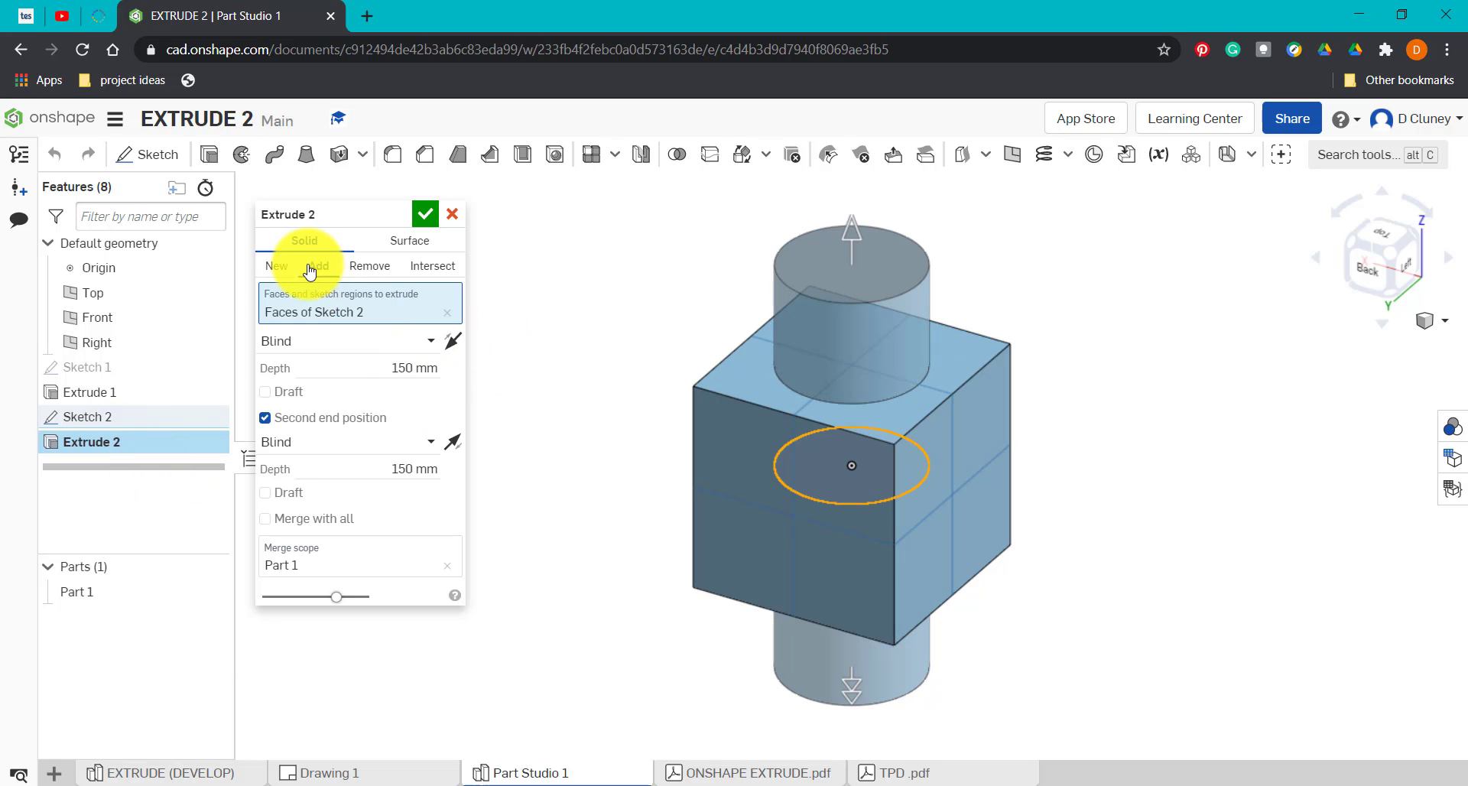
click(276, 265)
click(427, 214)
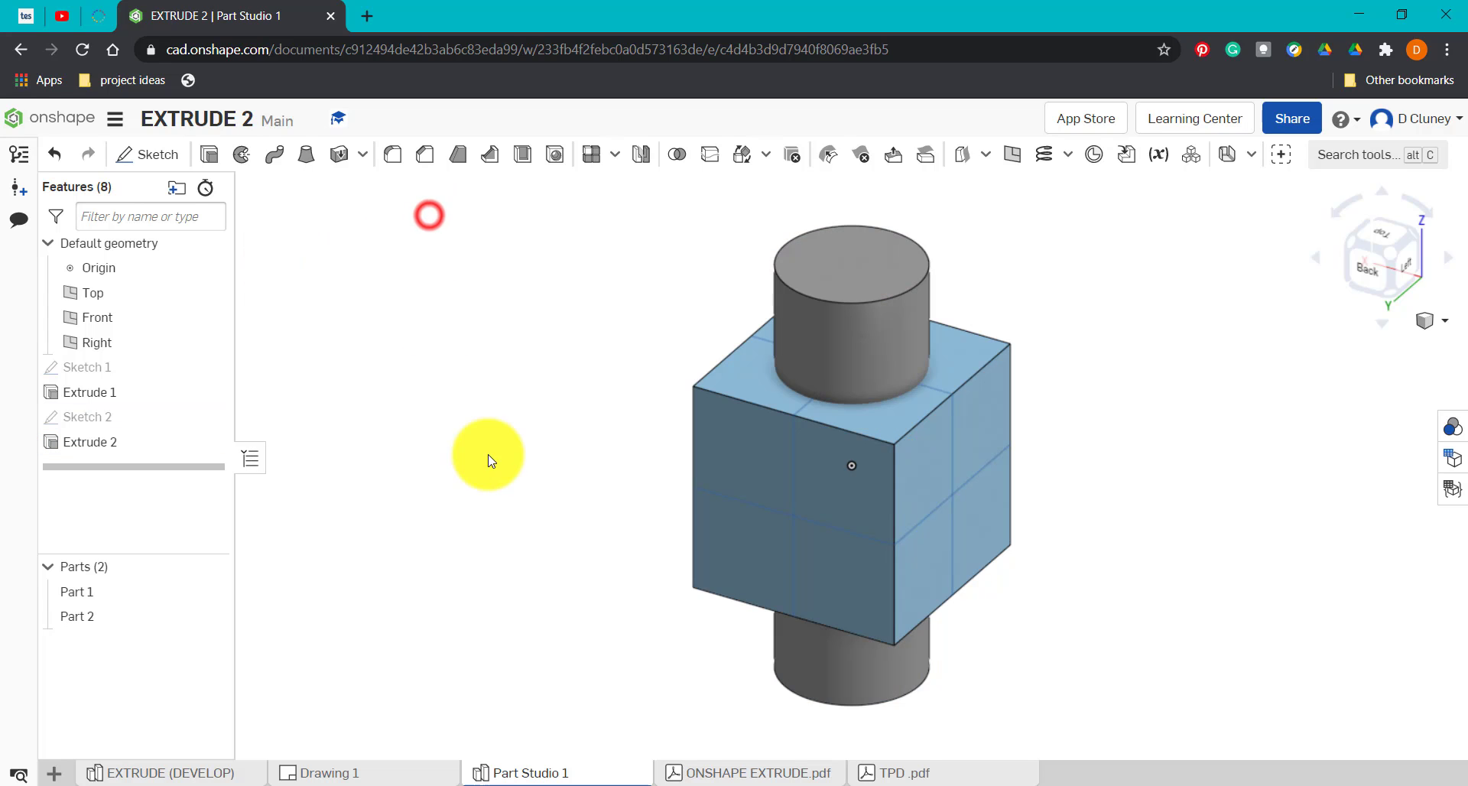
Step: Select Part 1 and Part 2 in turn to examine how the cube and cylinder are separated
click(134, 591)
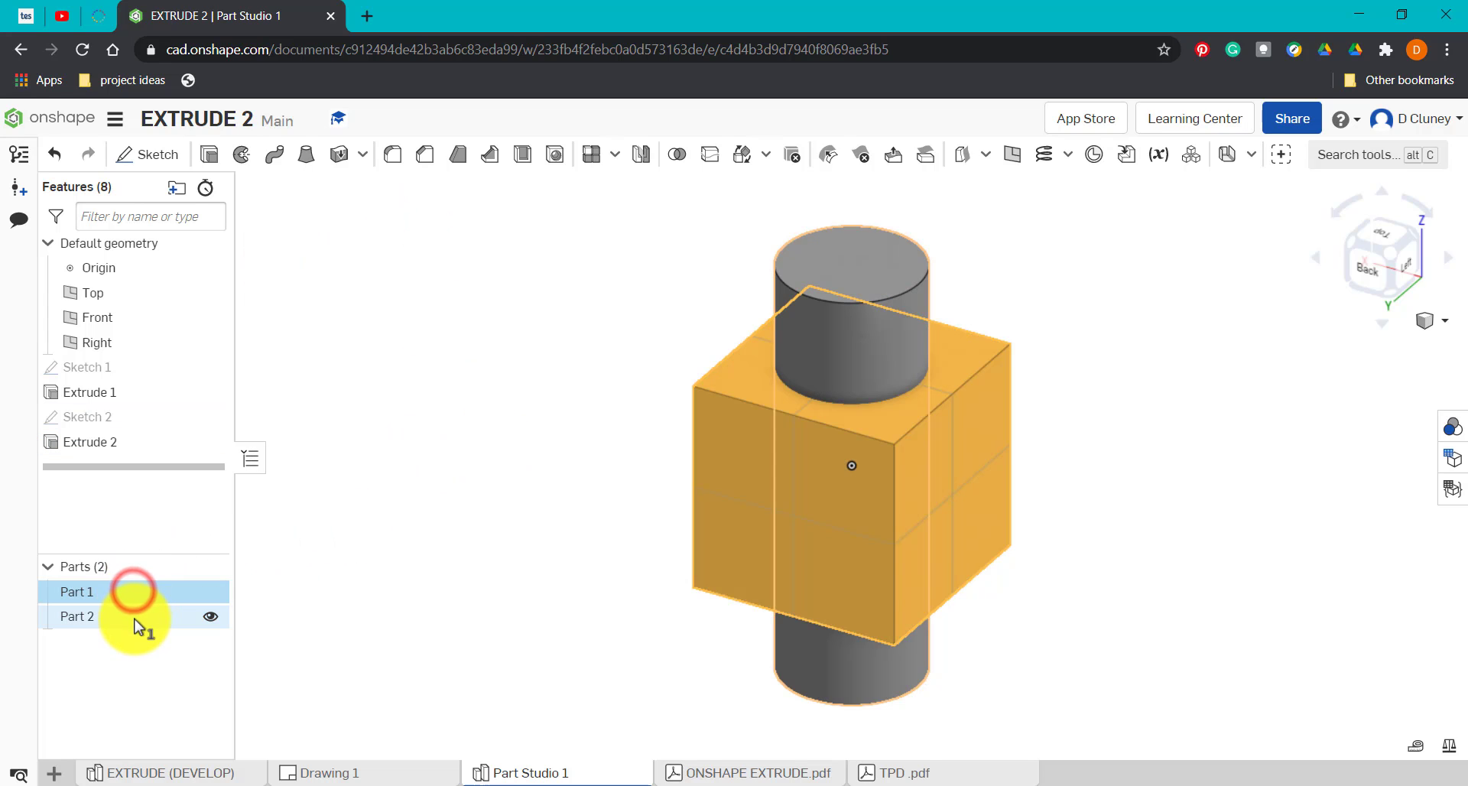
shift+click(133, 616)
click(463, 451)
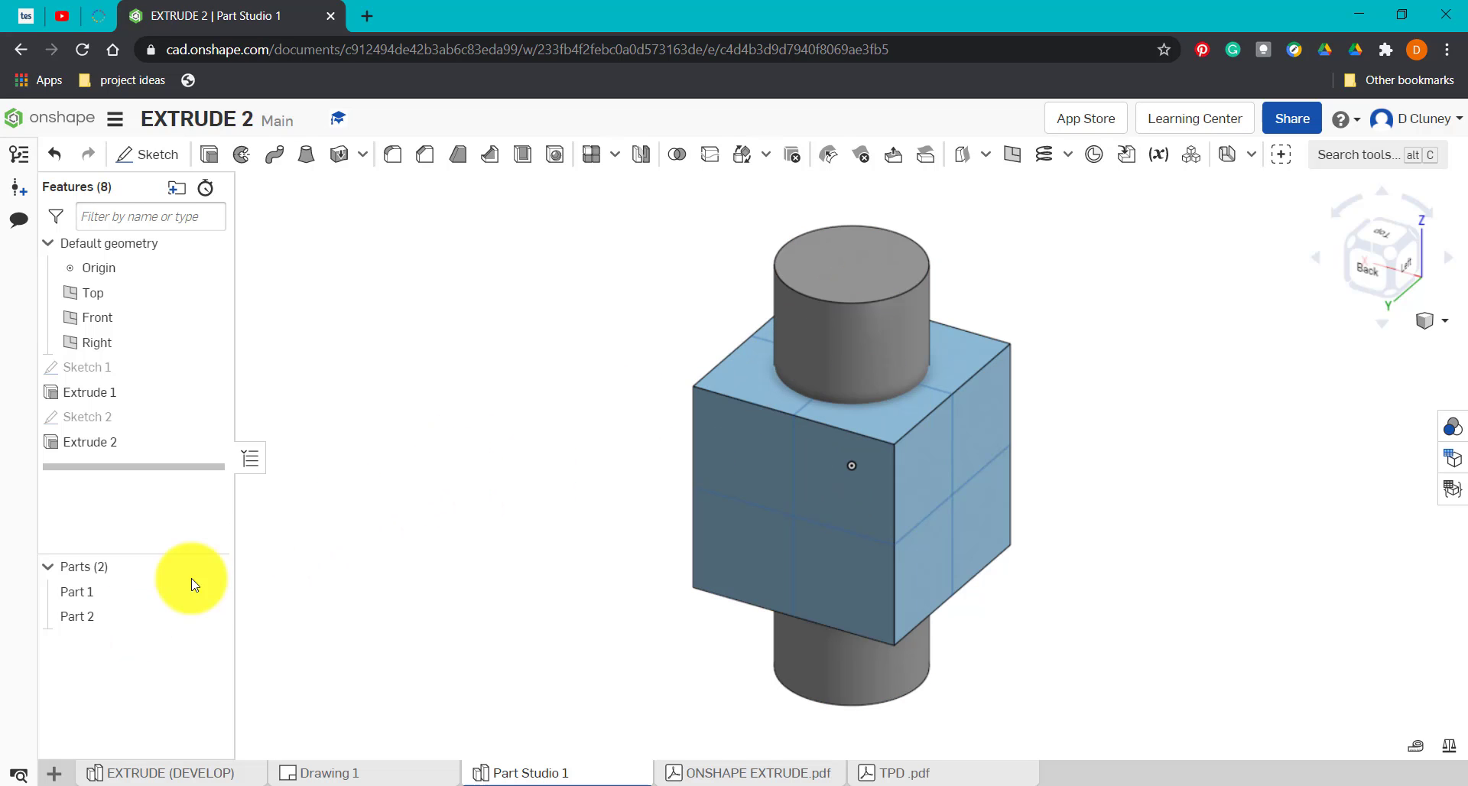
click(117, 595)
Step: Edit the cylinder extrusion, set its operation to Add so it merges with the cube, and accept it
right_click(134, 445)
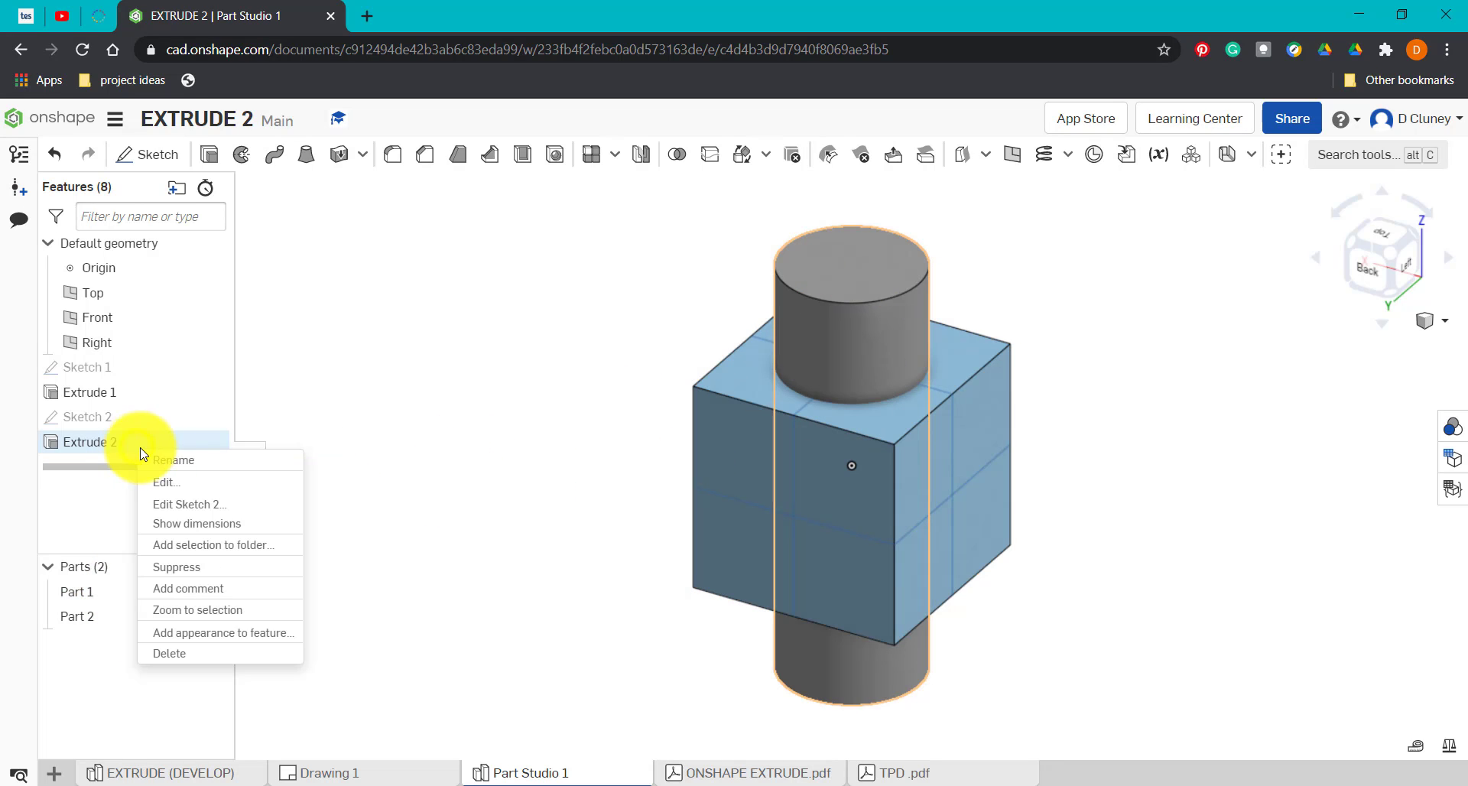
click(210, 486)
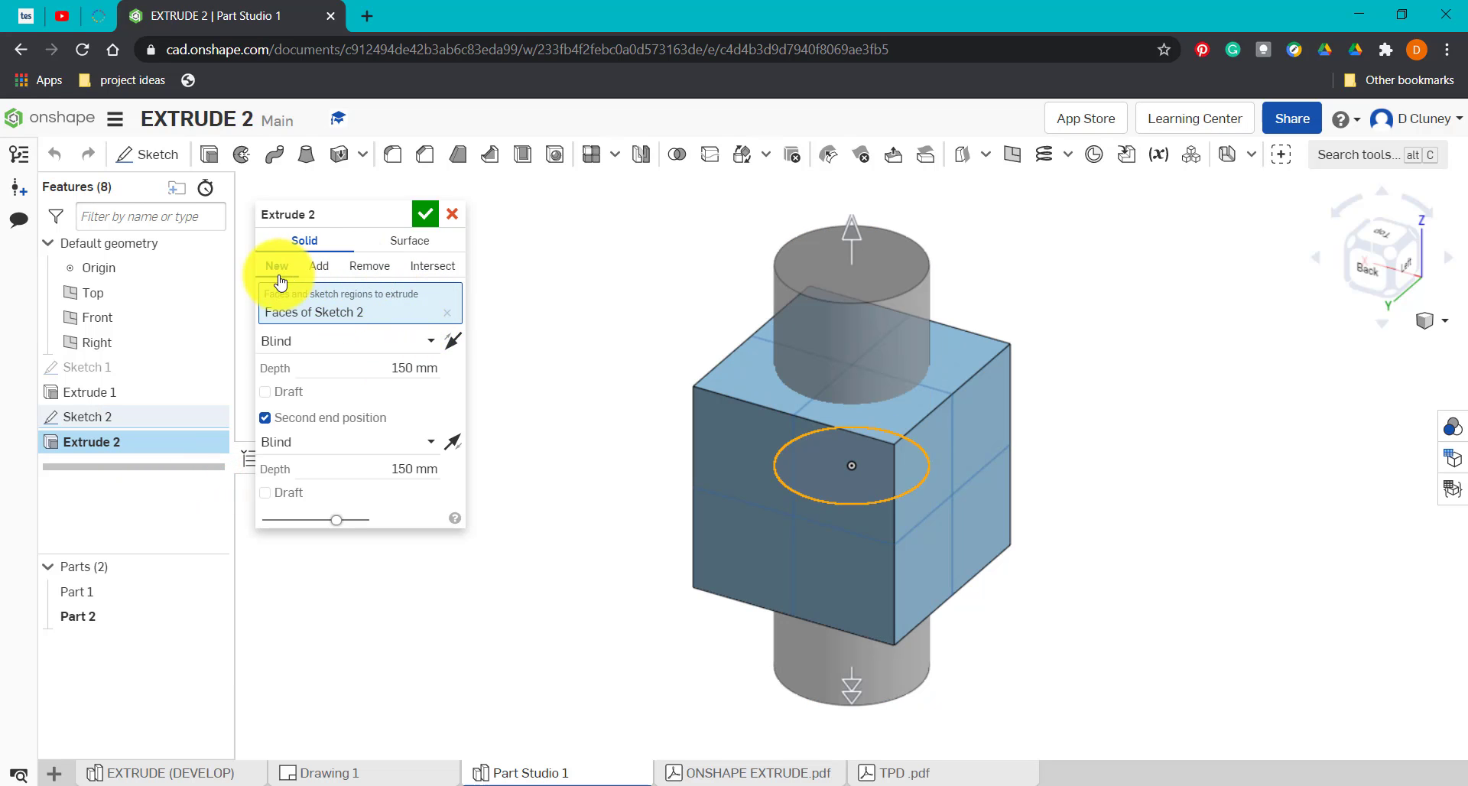
click(322, 269)
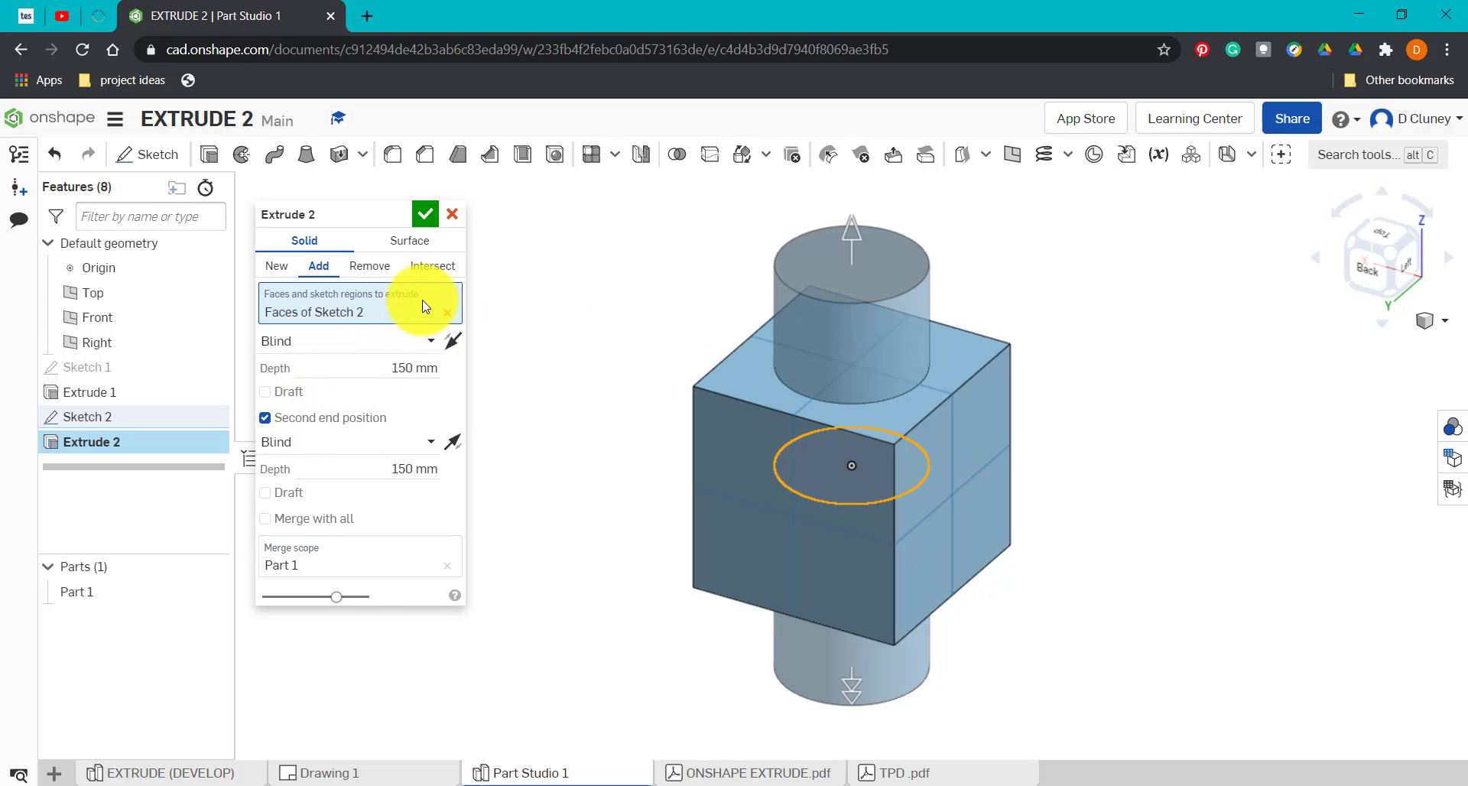
click(425, 215)
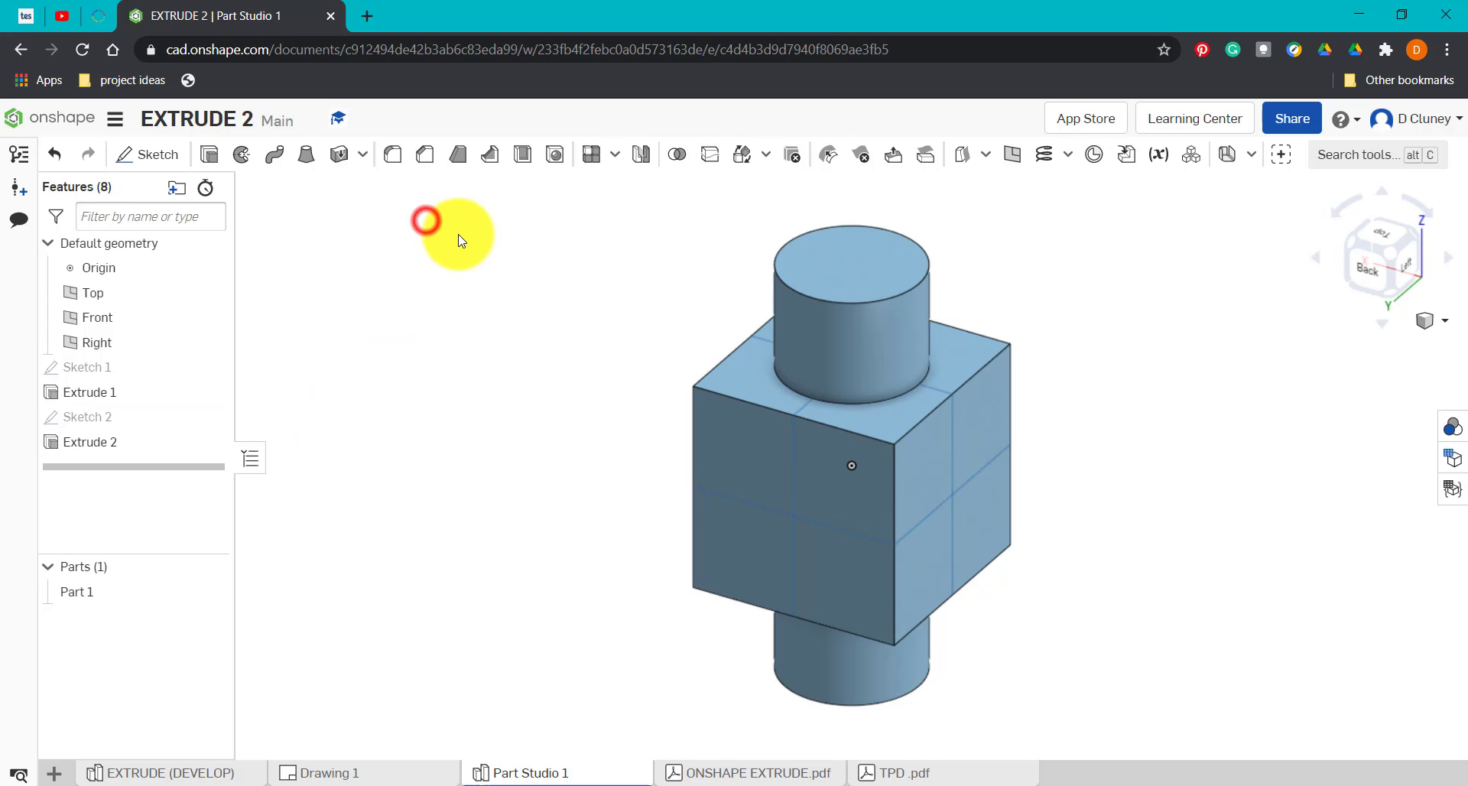
Step: Start a new sketch on the Front plane through the middle of the cube, viewed face-on
click(159, 154)
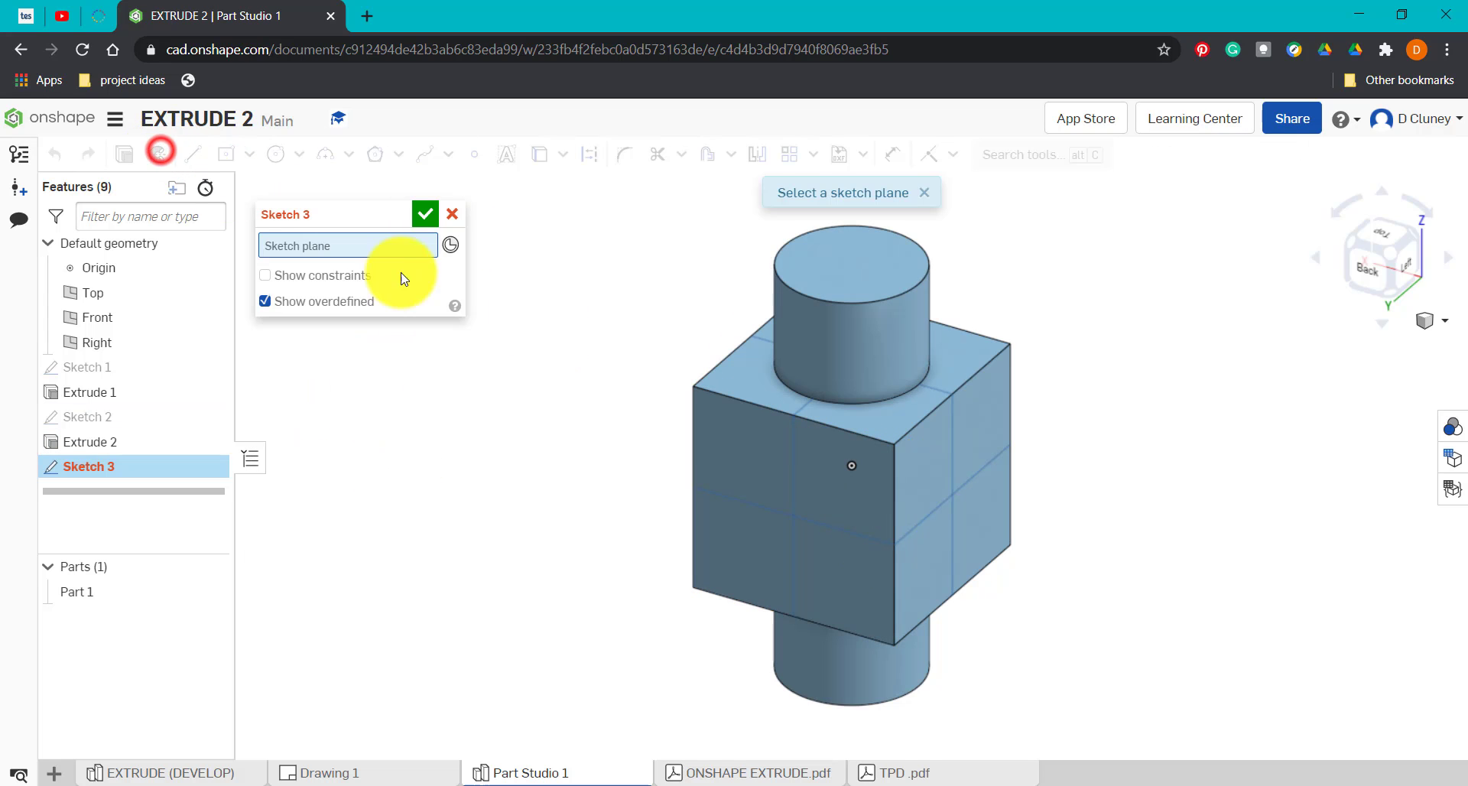
click(150, 325)
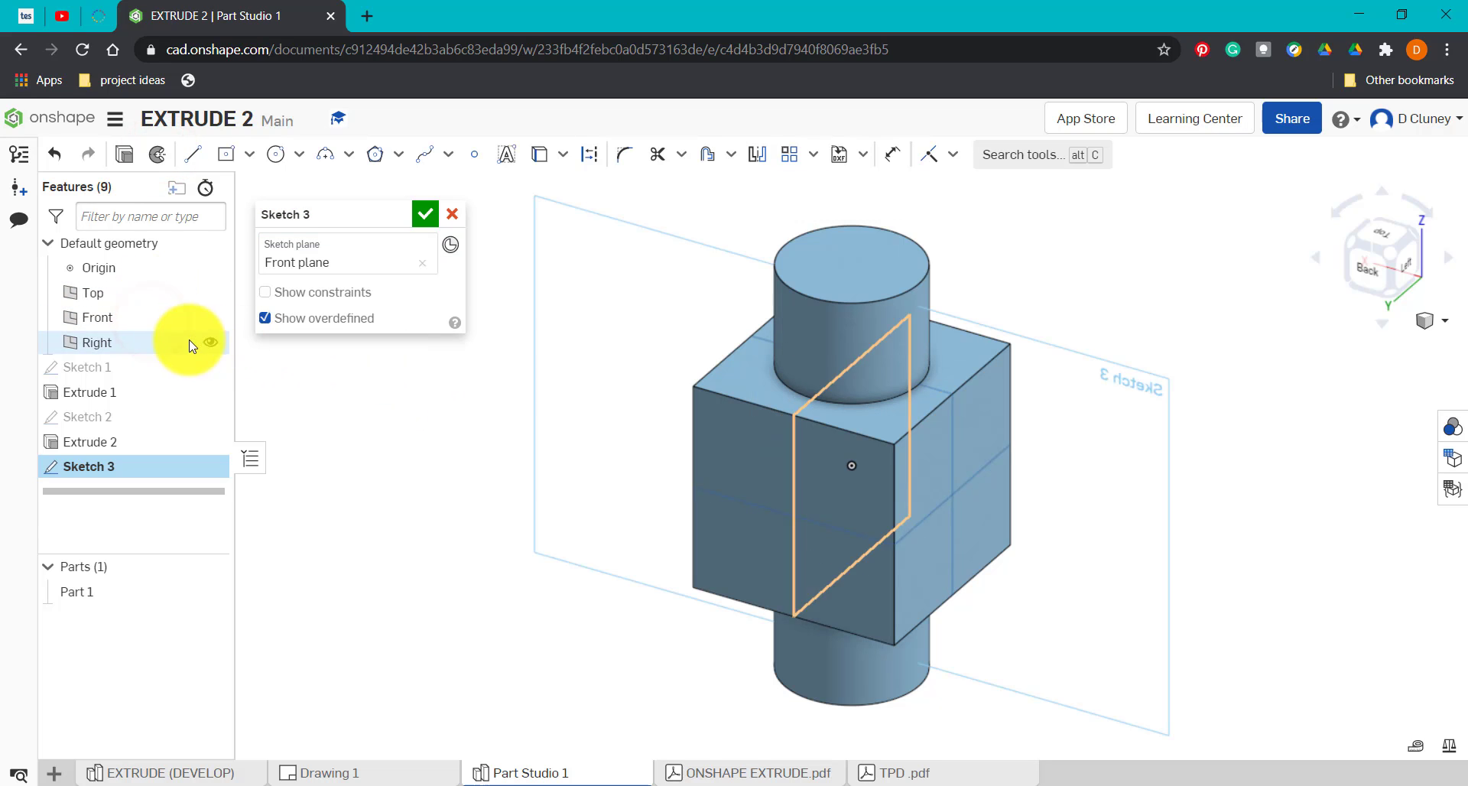
click(265, 318)
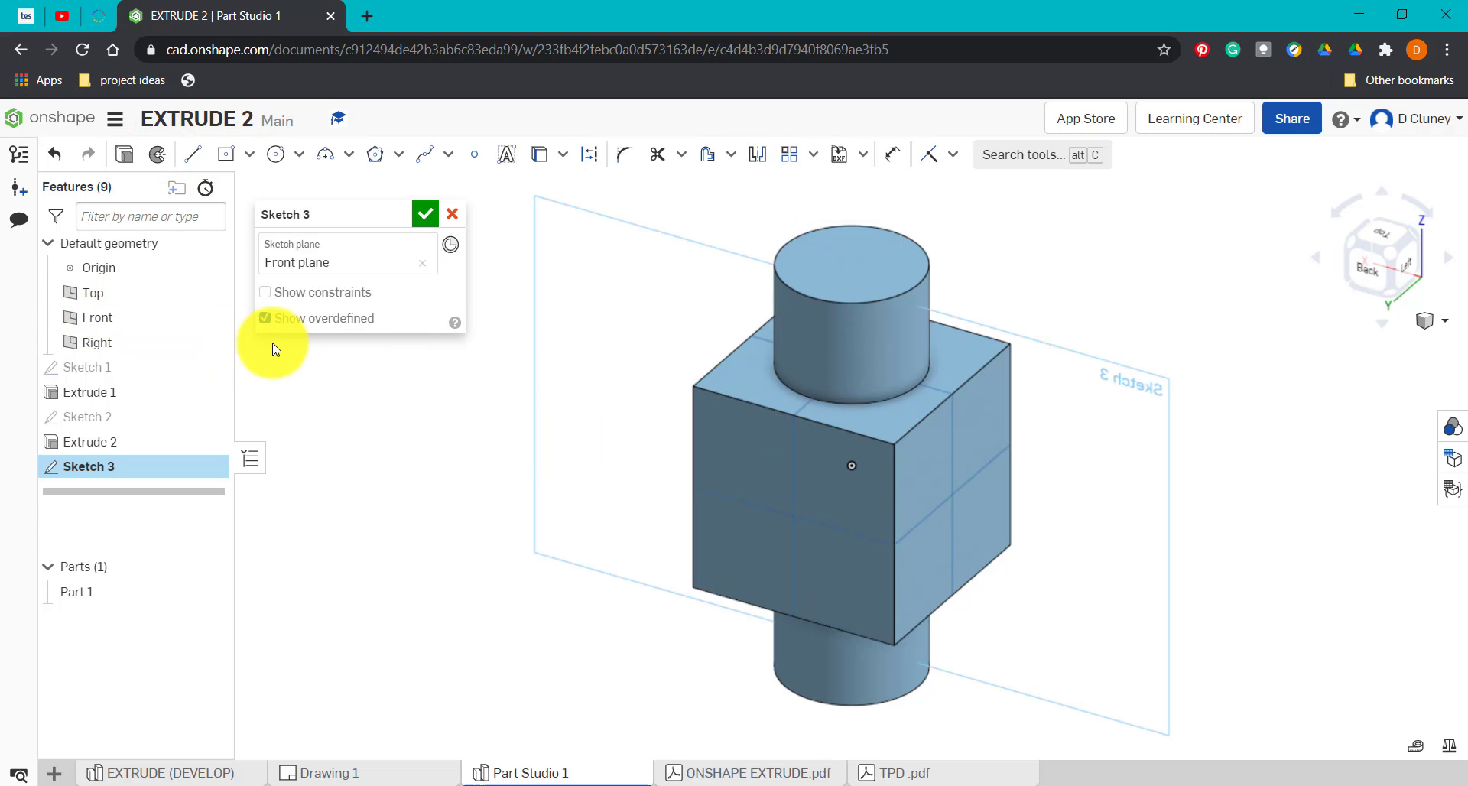
key(n)
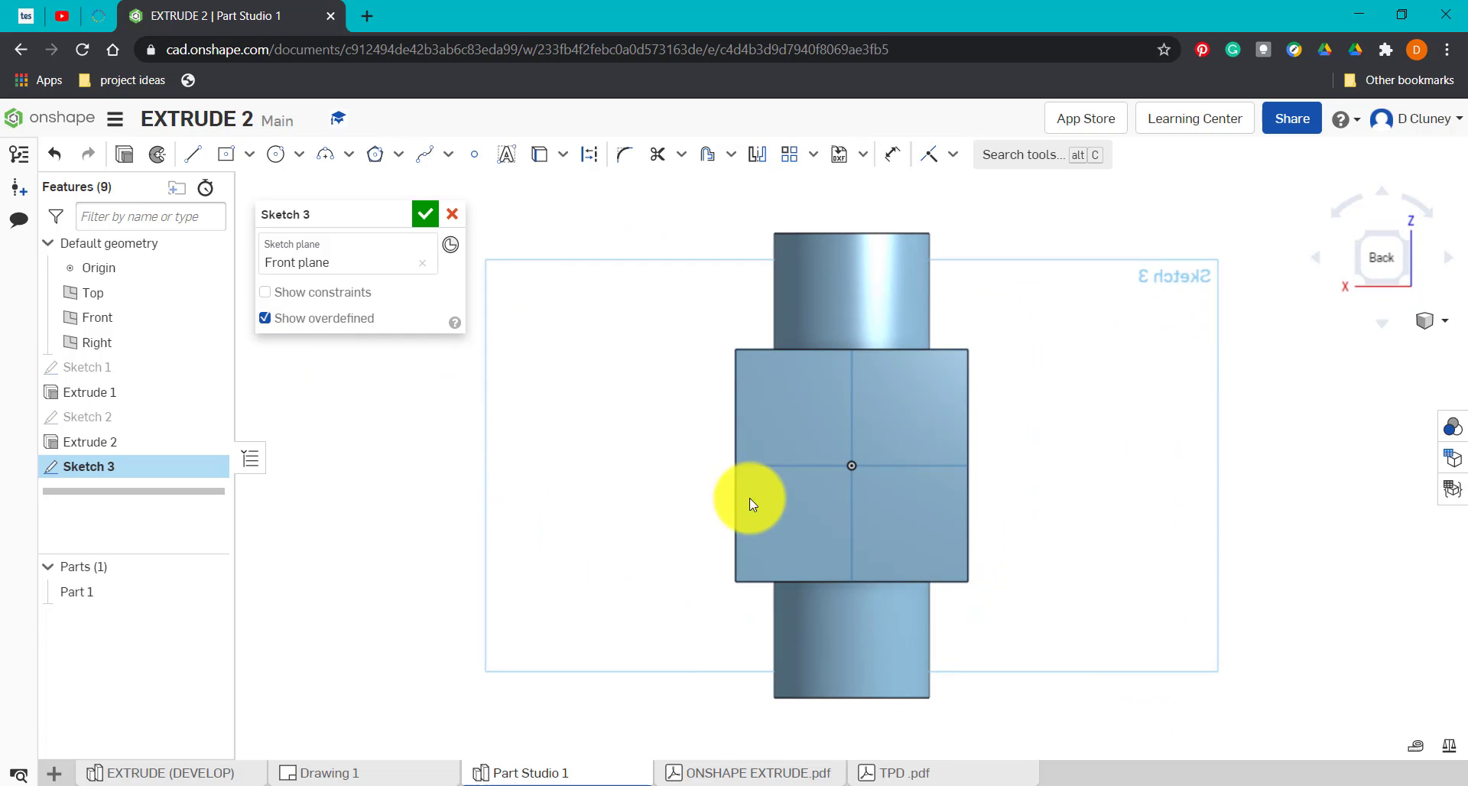
Step: Draw a circle centred on the origin in the Front plane sketch with a diameter of 100 mm
key(c)
key(c)
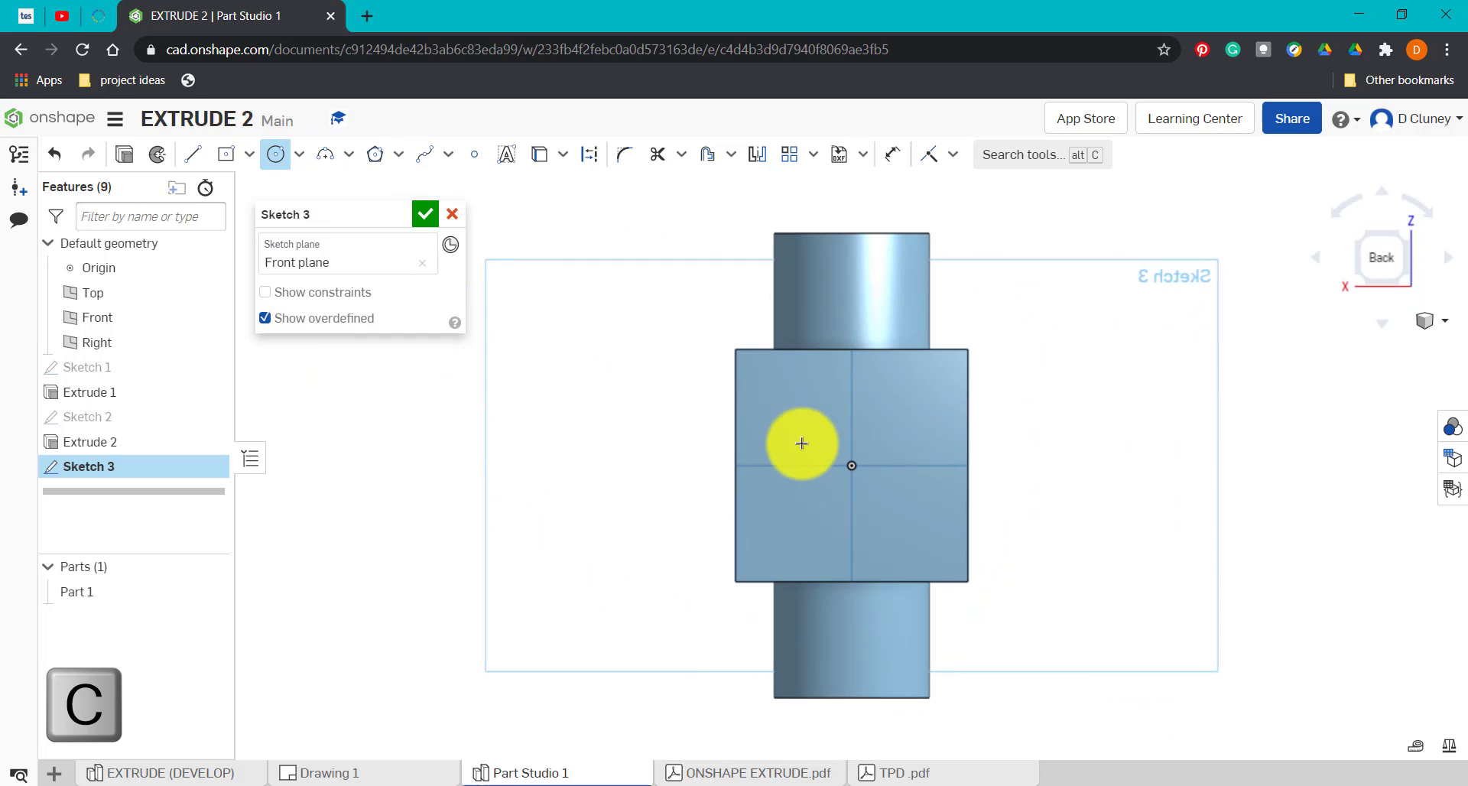
click(858, 467)
click(915, 528)
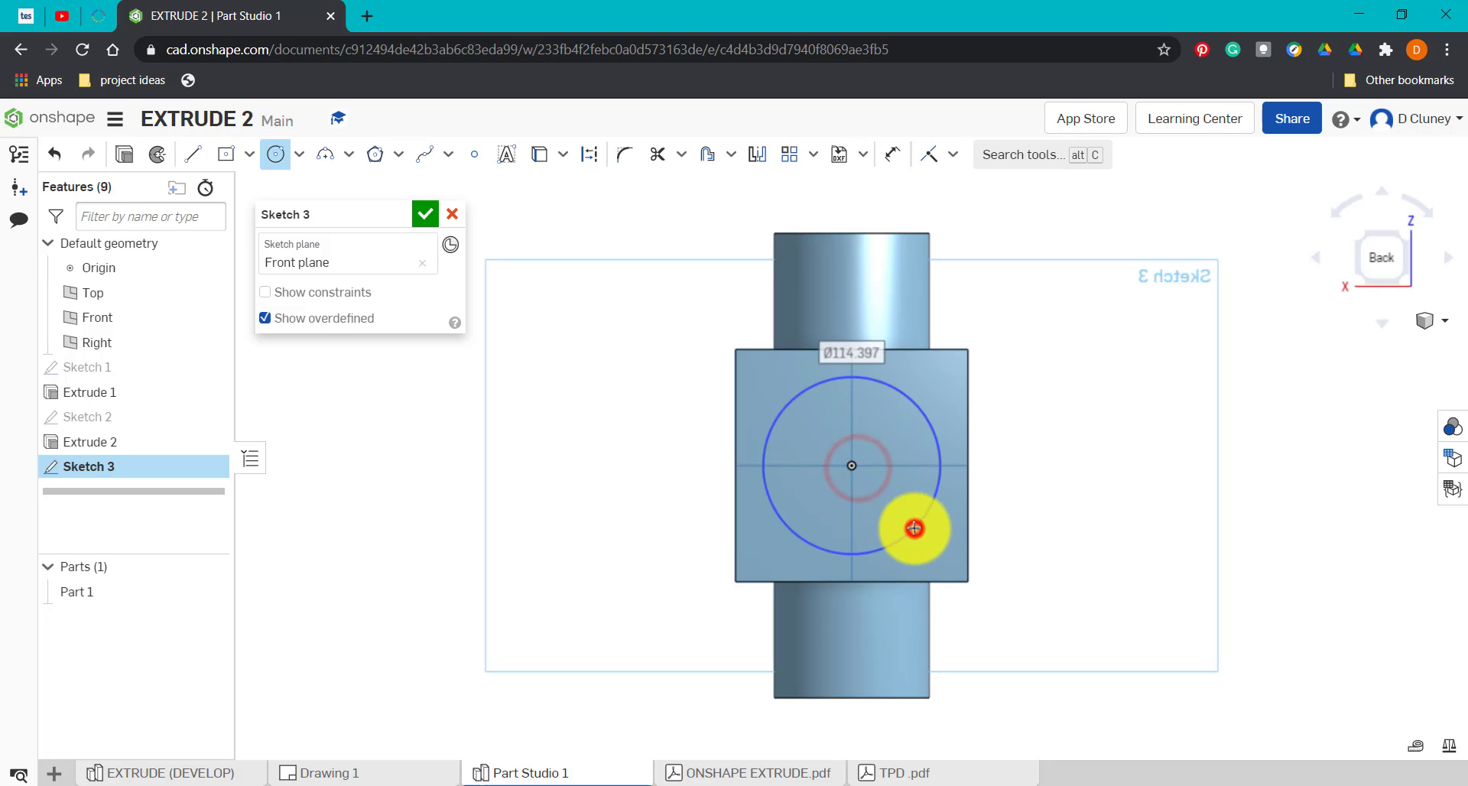
text(100)
key(Return)
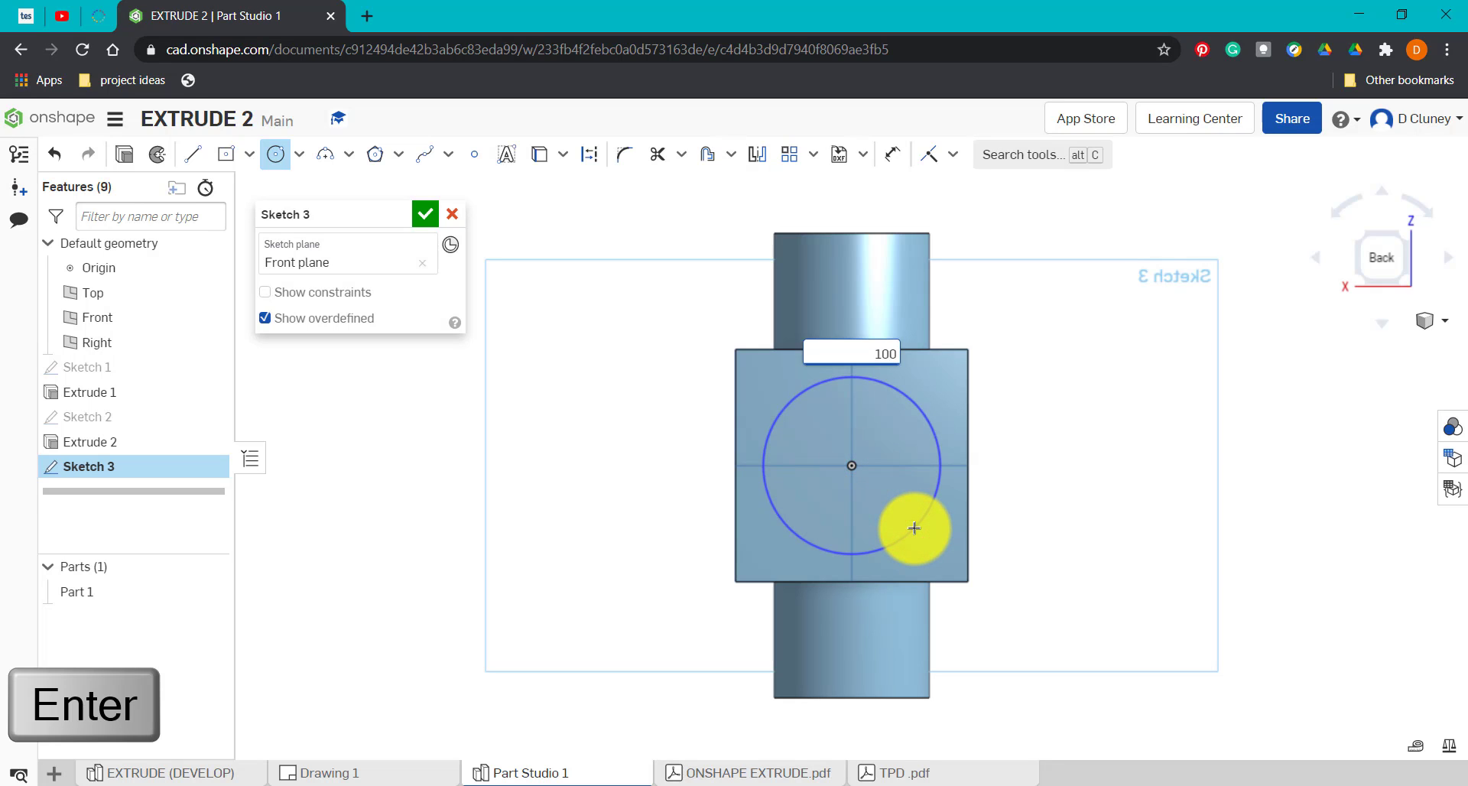
Step: Start an Extrude in Add mode using the Ø100 circle of Sketch 3, clearing and reselecting the profile
click(1404, 242)
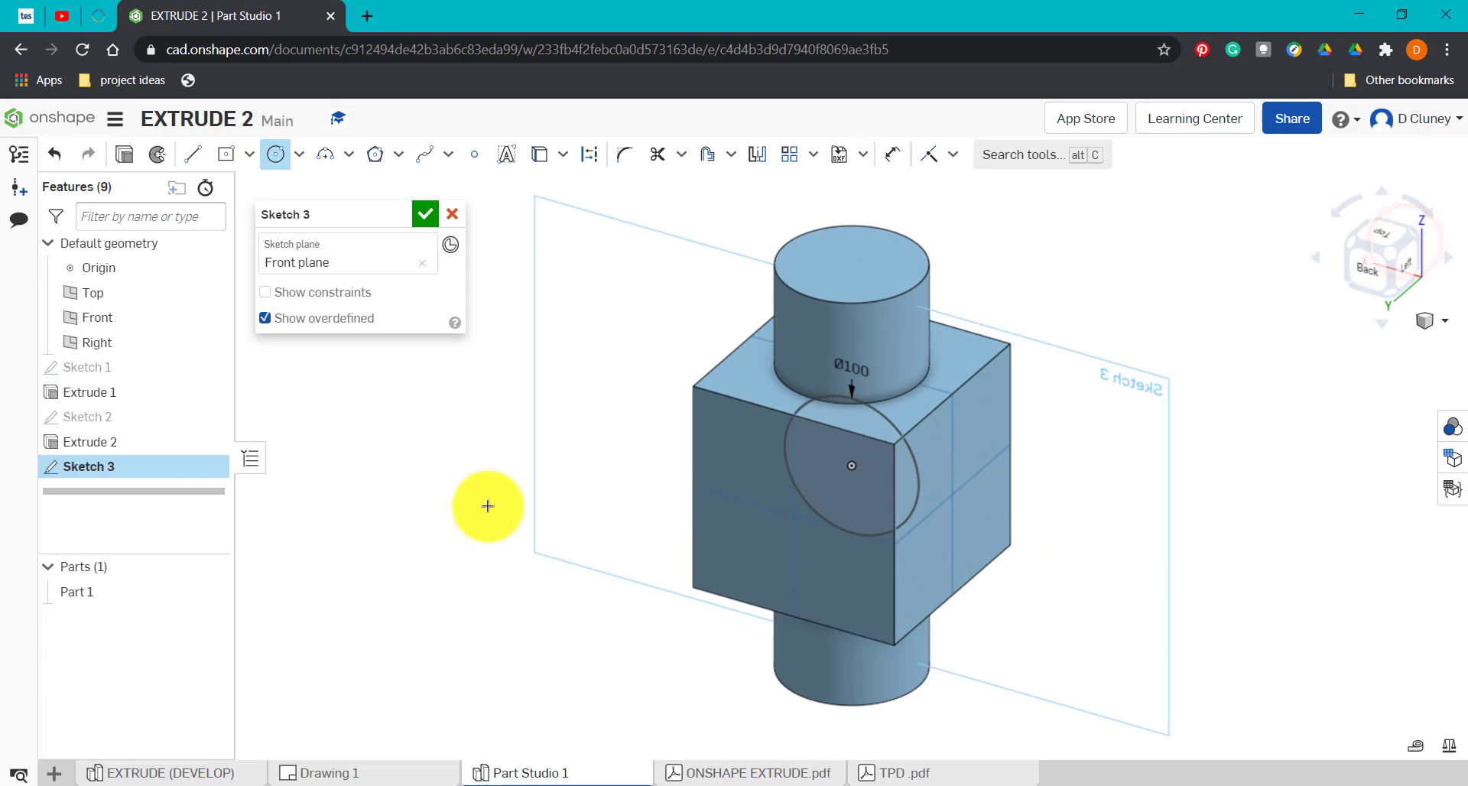
click(126, 156)
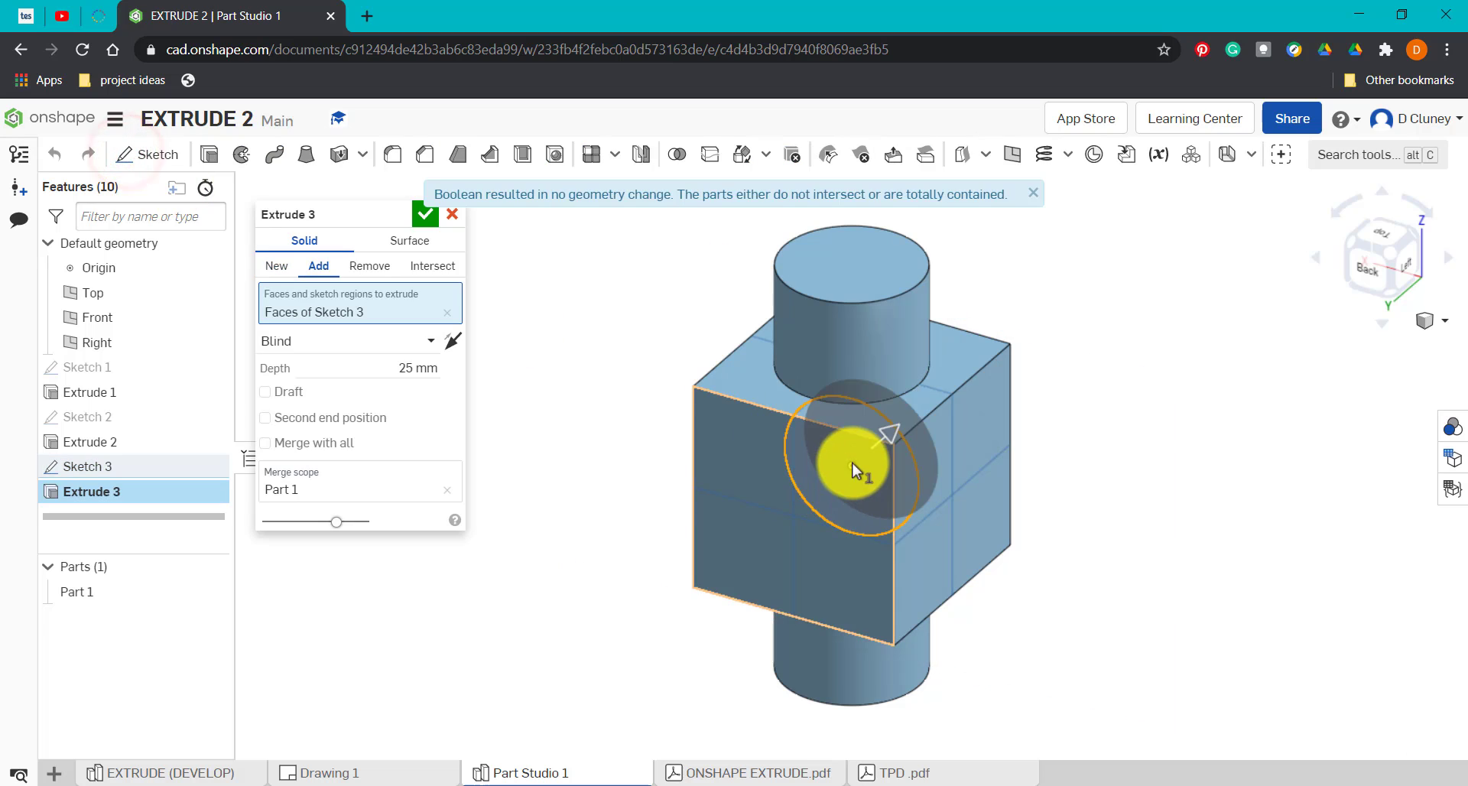
click(450, 311)
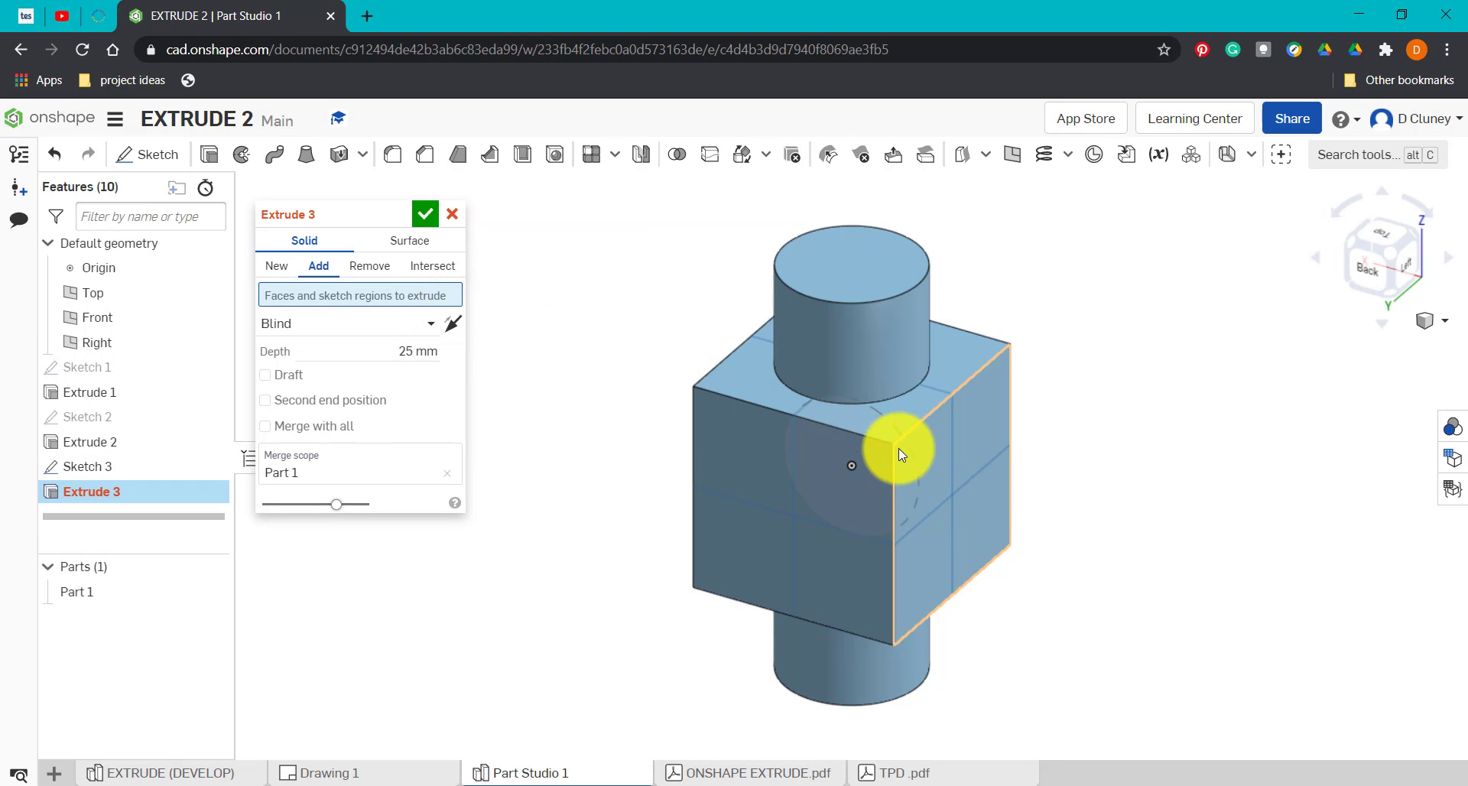
click(98, 466)
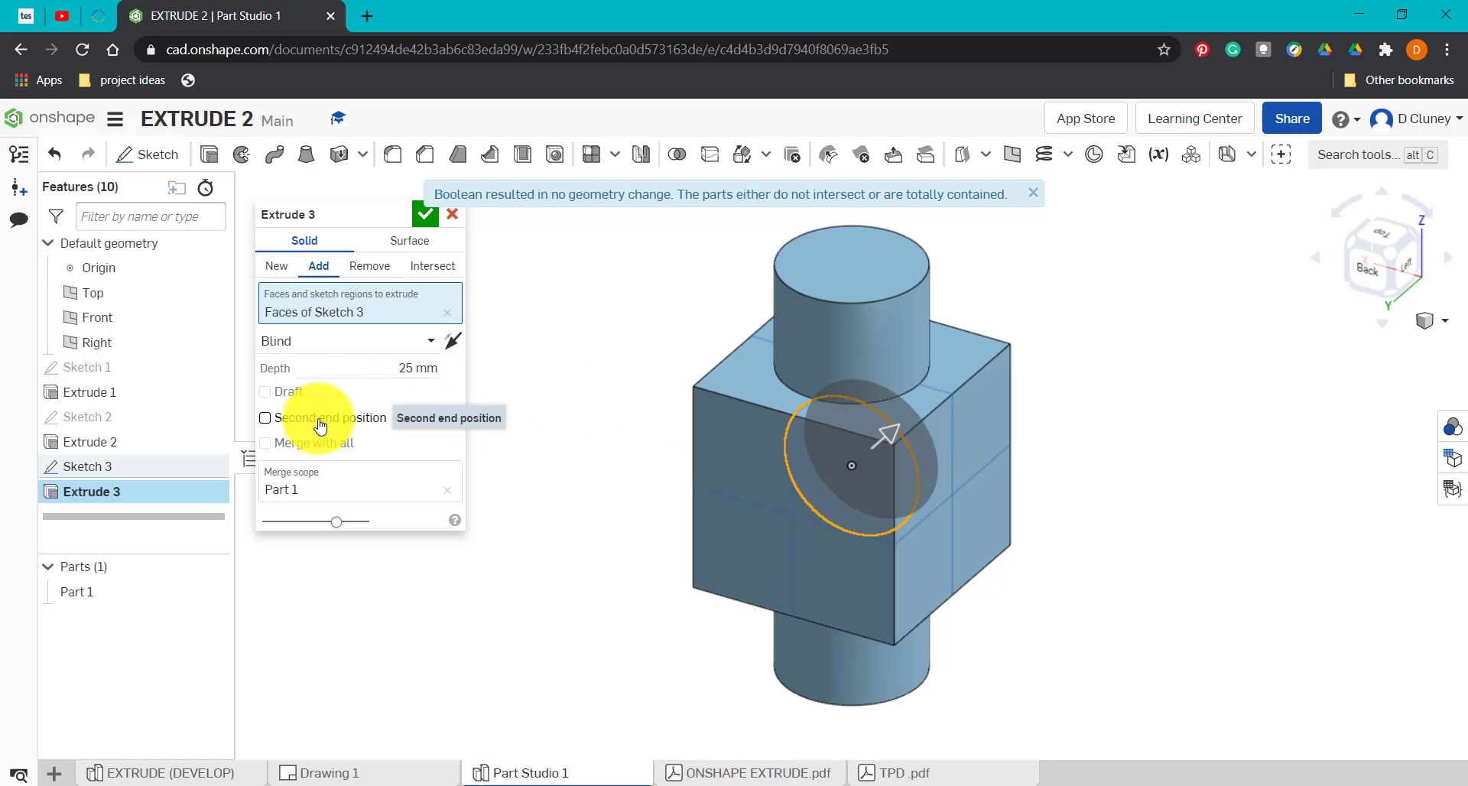
Step: Set the Sketch 3 extrusion to Symmetric with a total depth of 300 mm and accept it
click(372, 352)
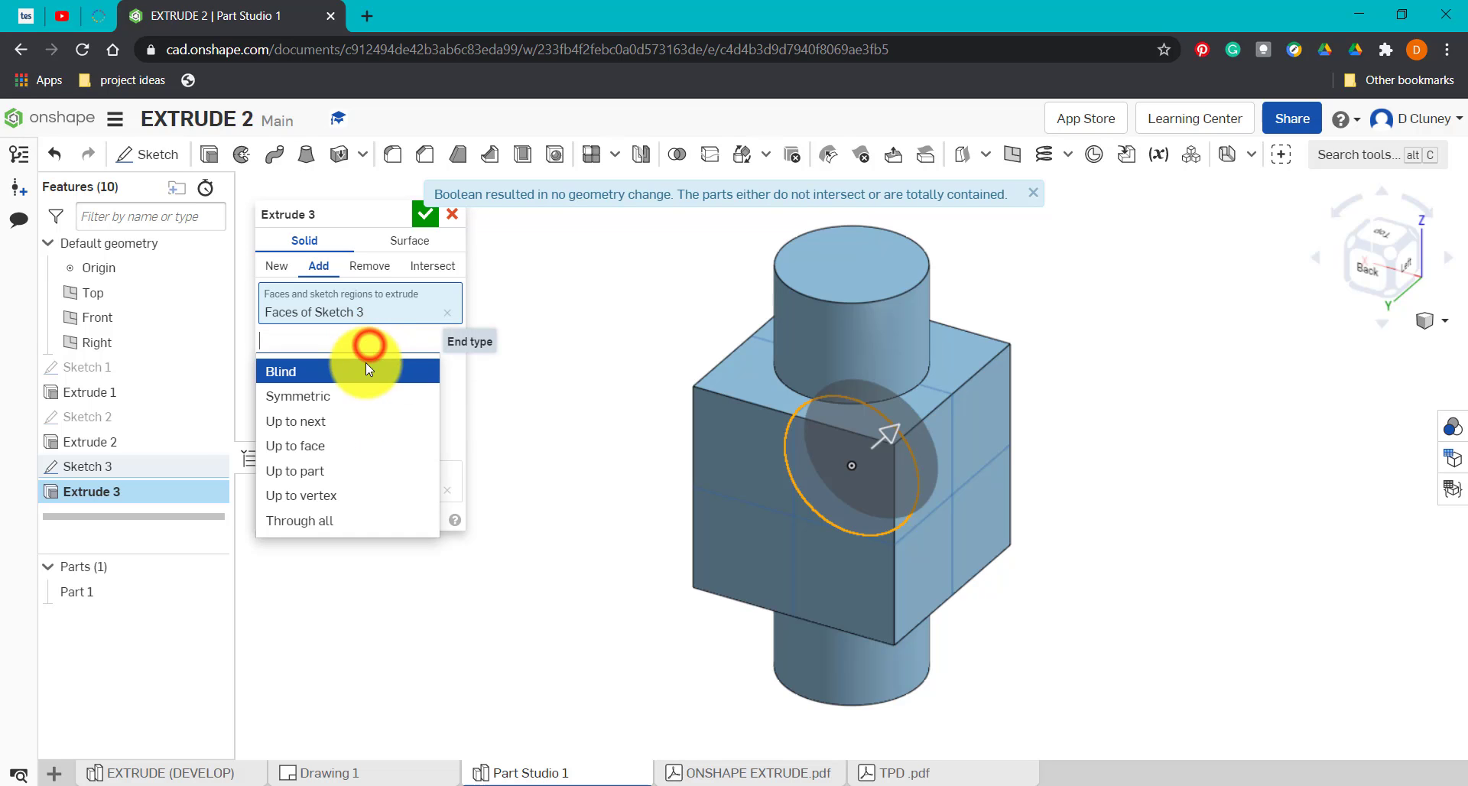
click(343, 398)
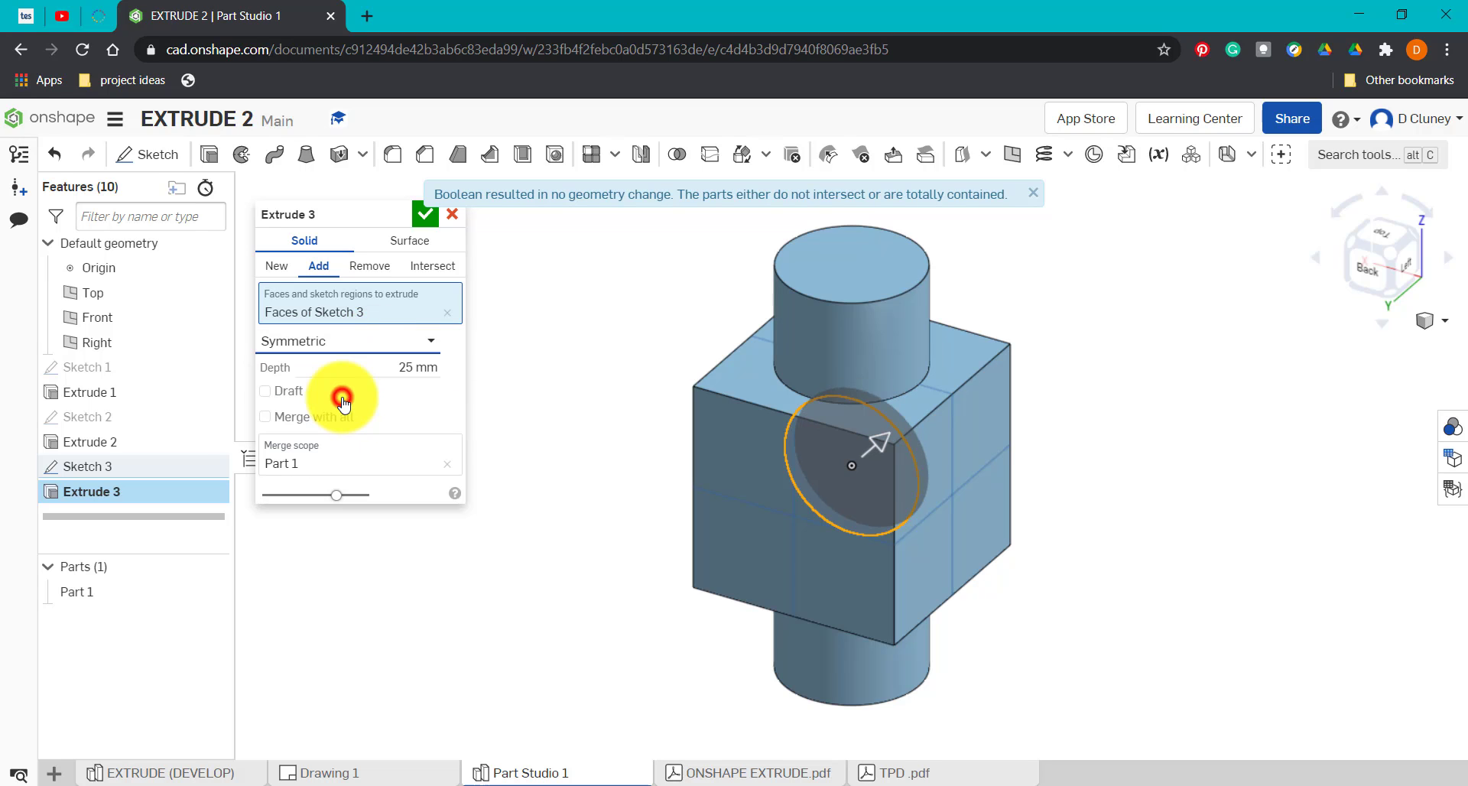
click(391, 371)
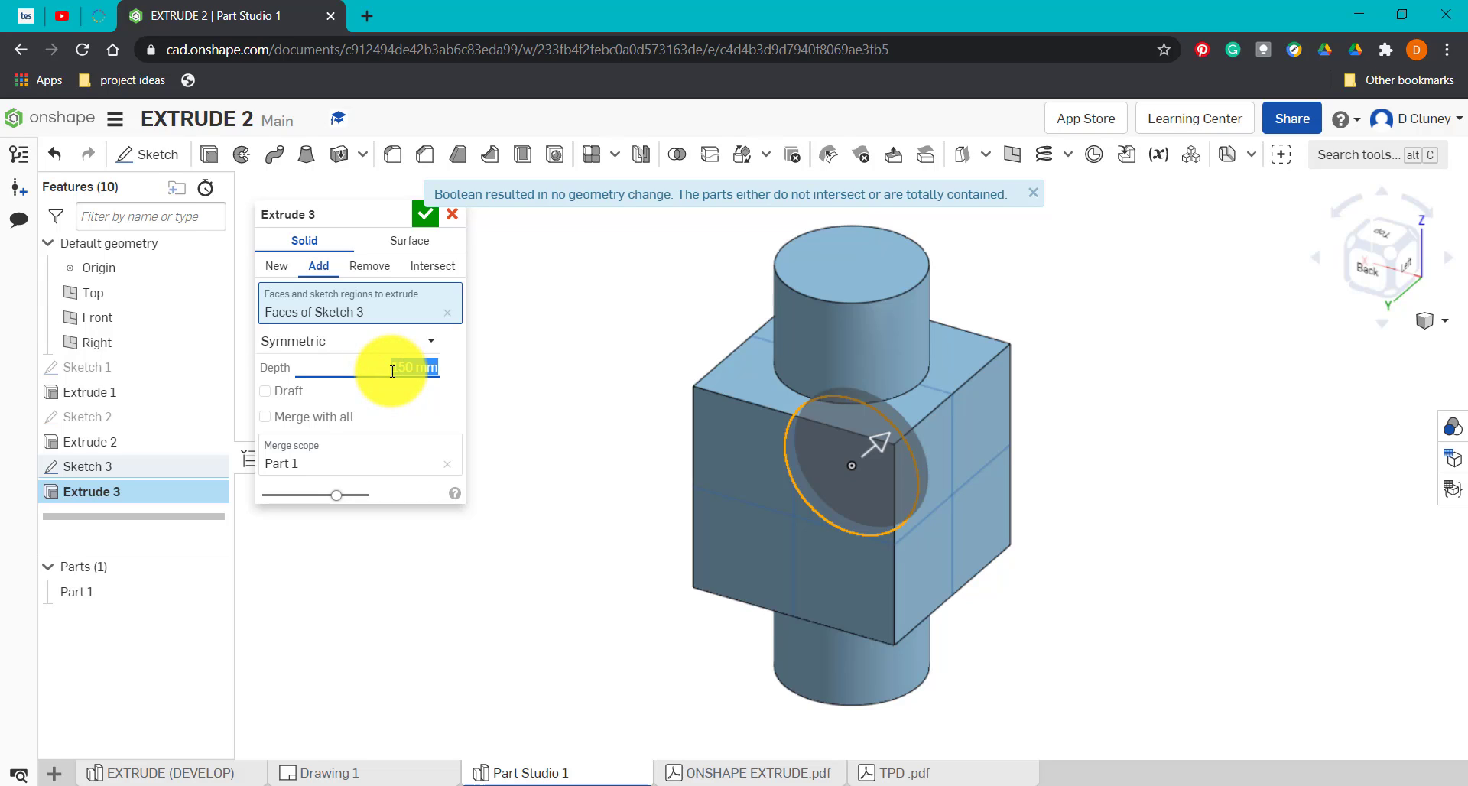
click(778, 495)
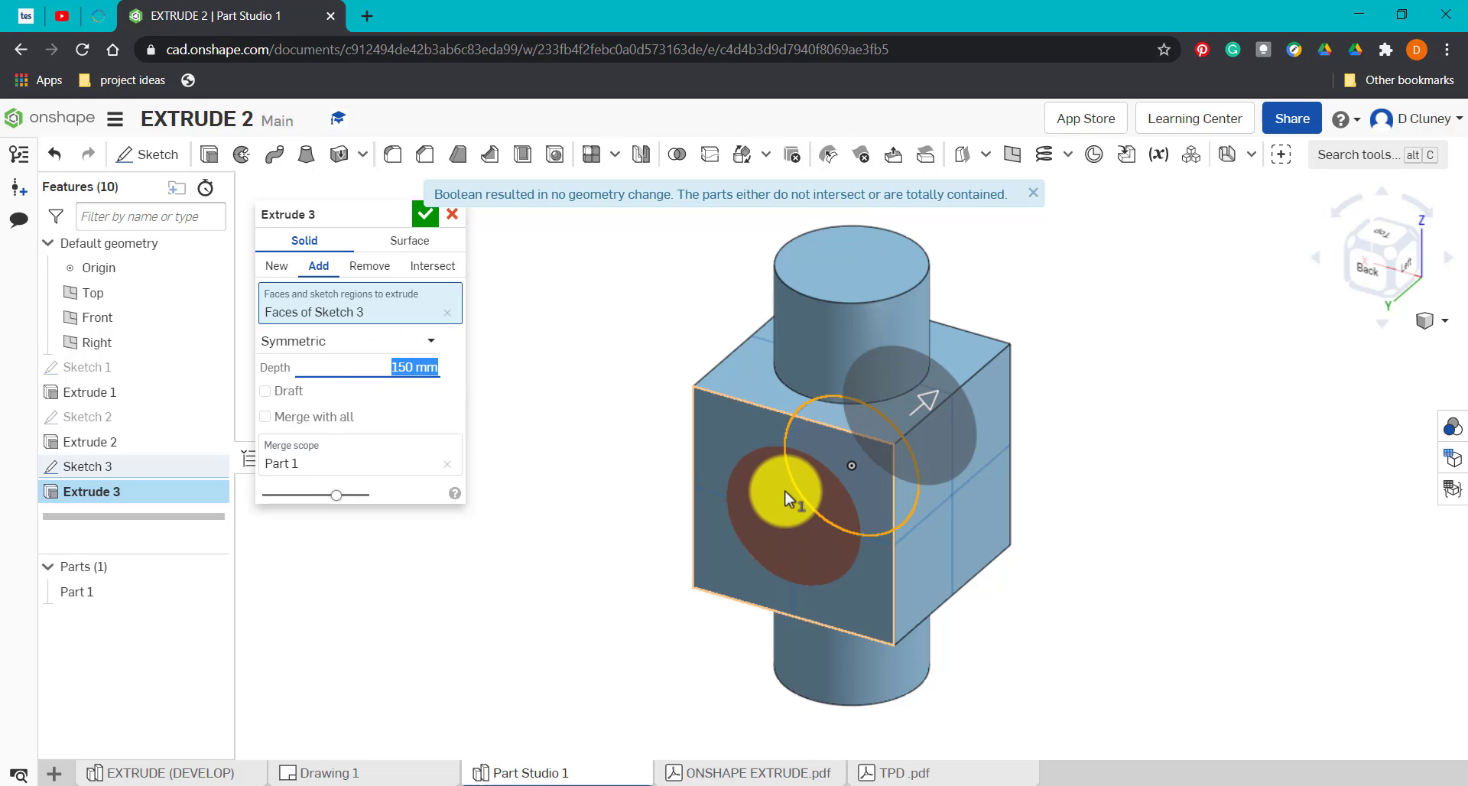
click(1409, 274)
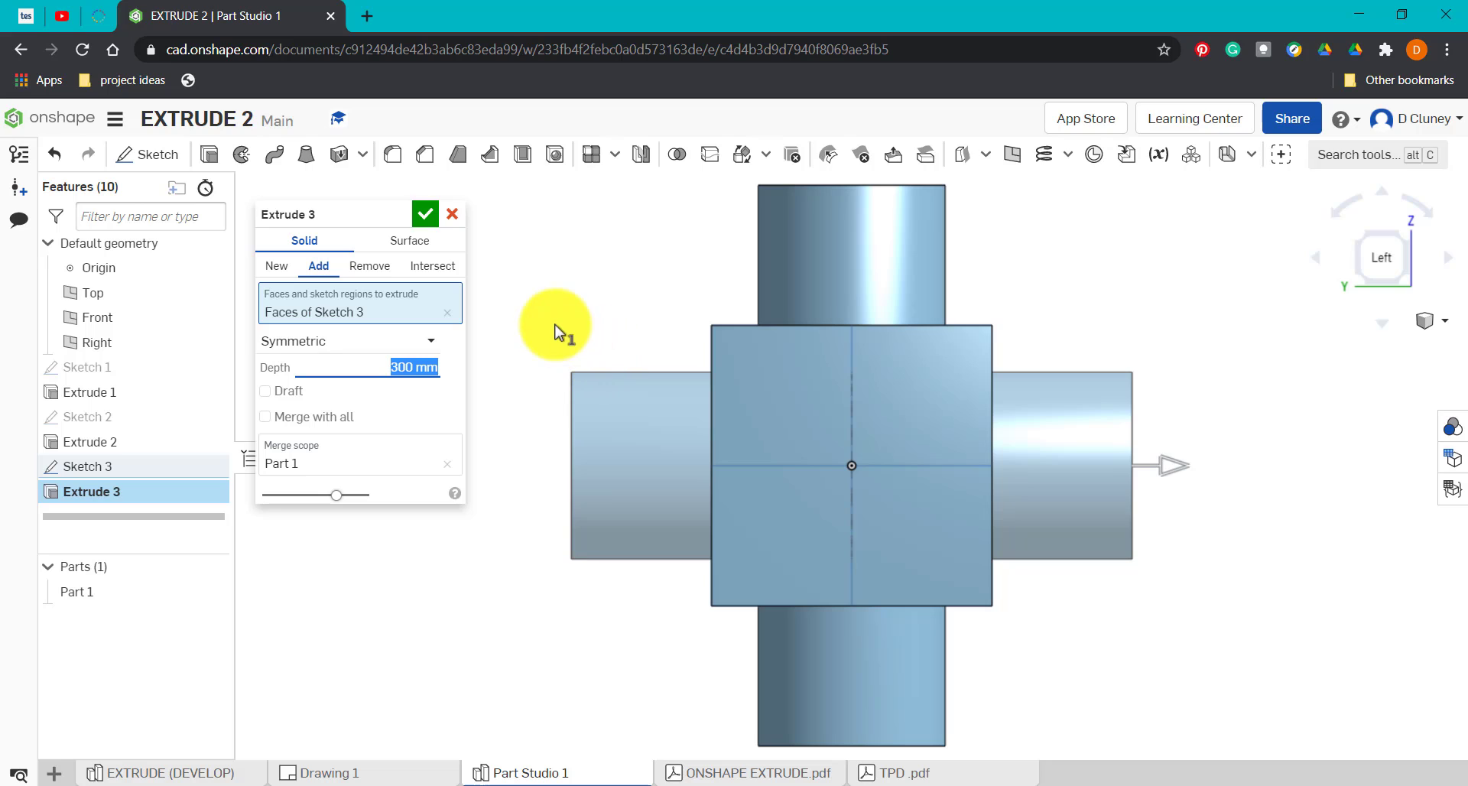
click(426, 214)
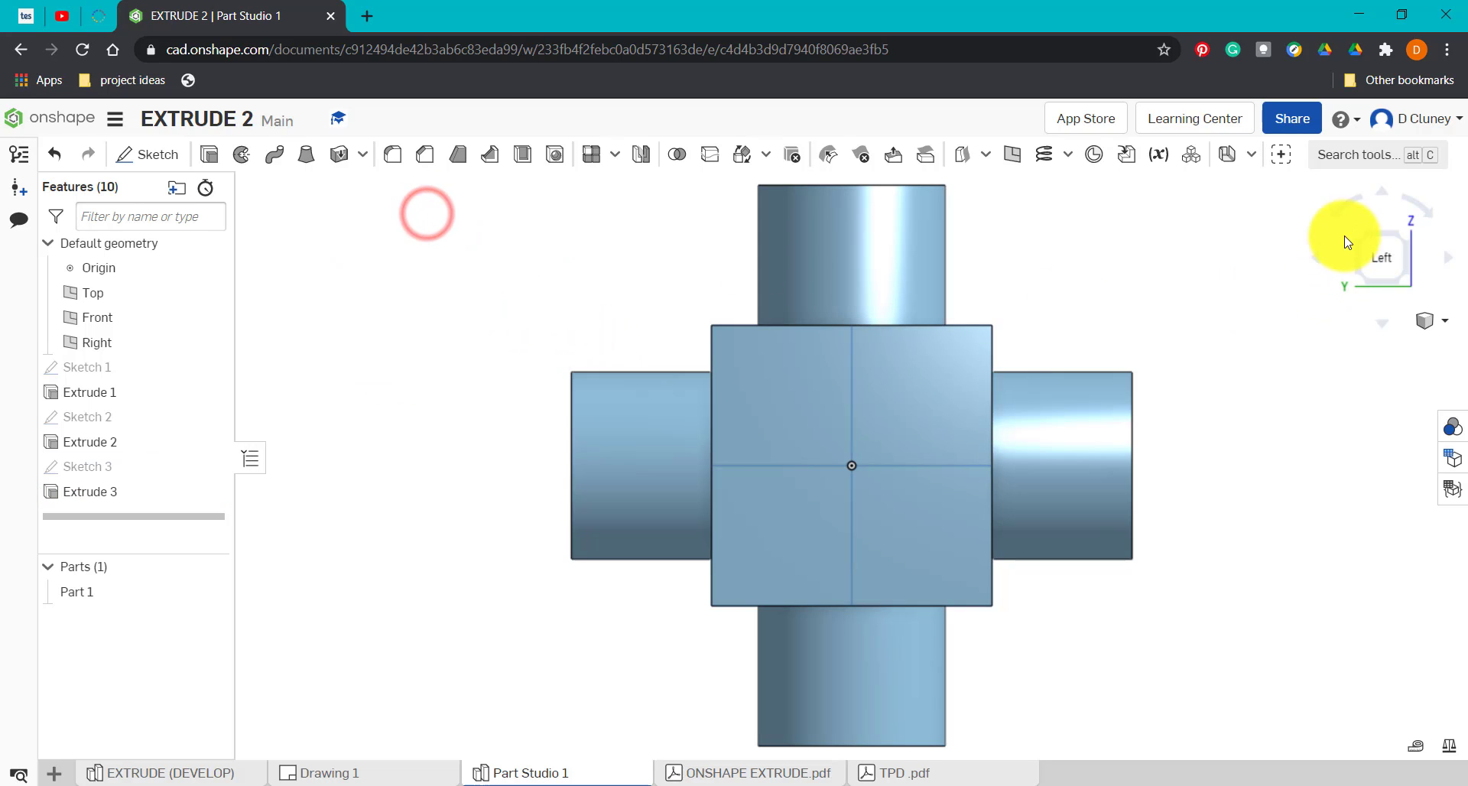
Step: Start a new sketch on the cube's plain left face and view it face-on
click(1367, 243)
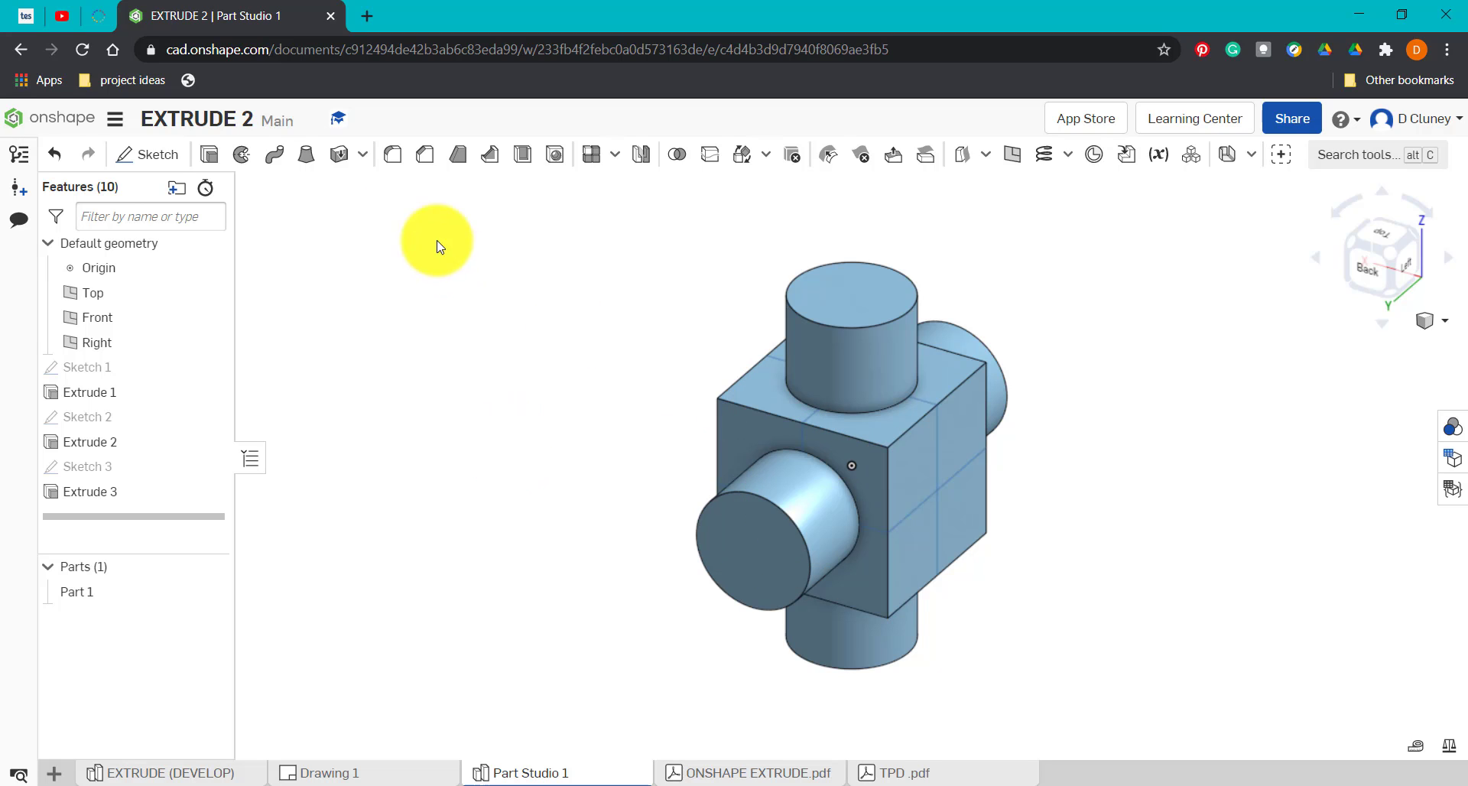
click(208, 159)
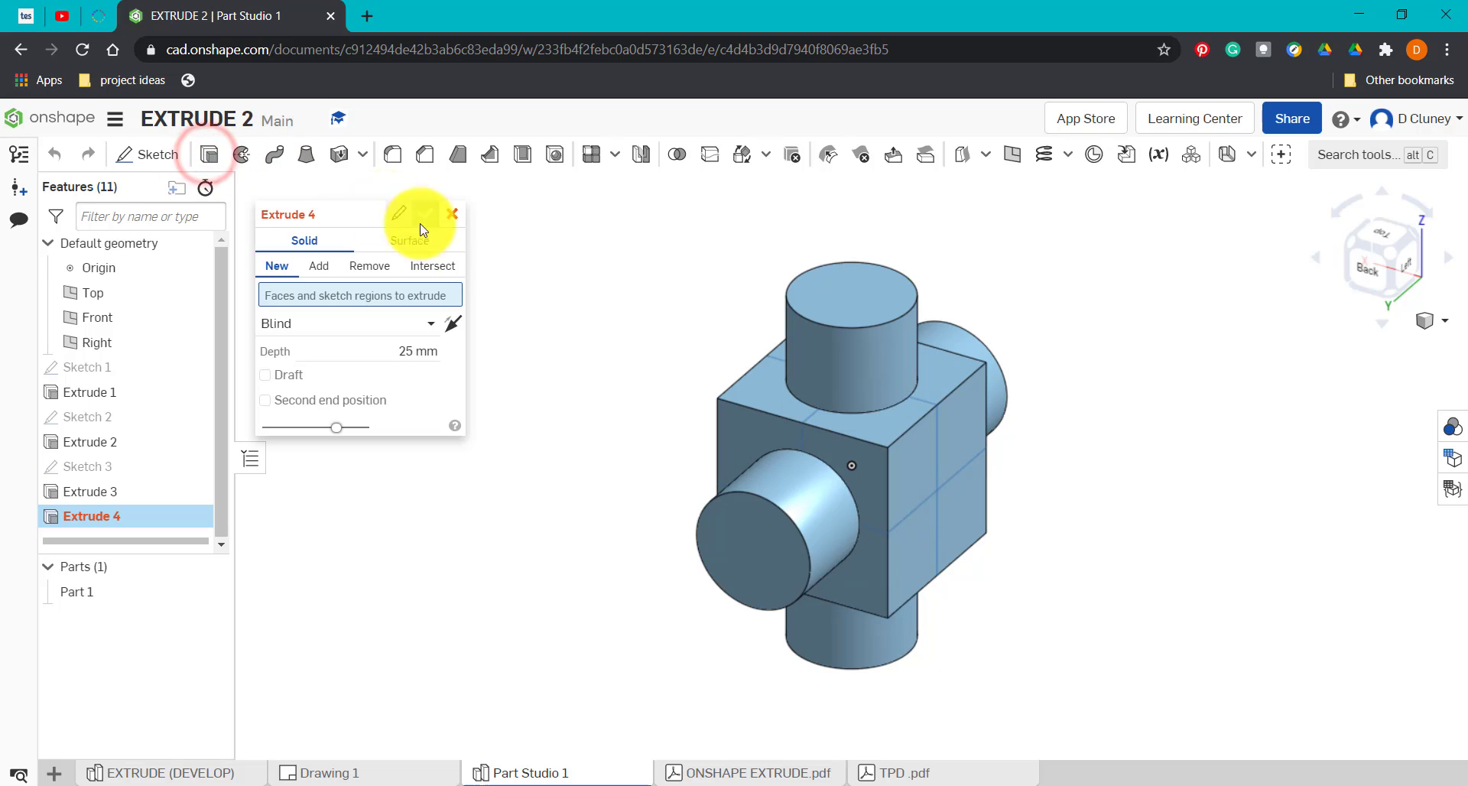
click(449, 216)
click(153, 156)
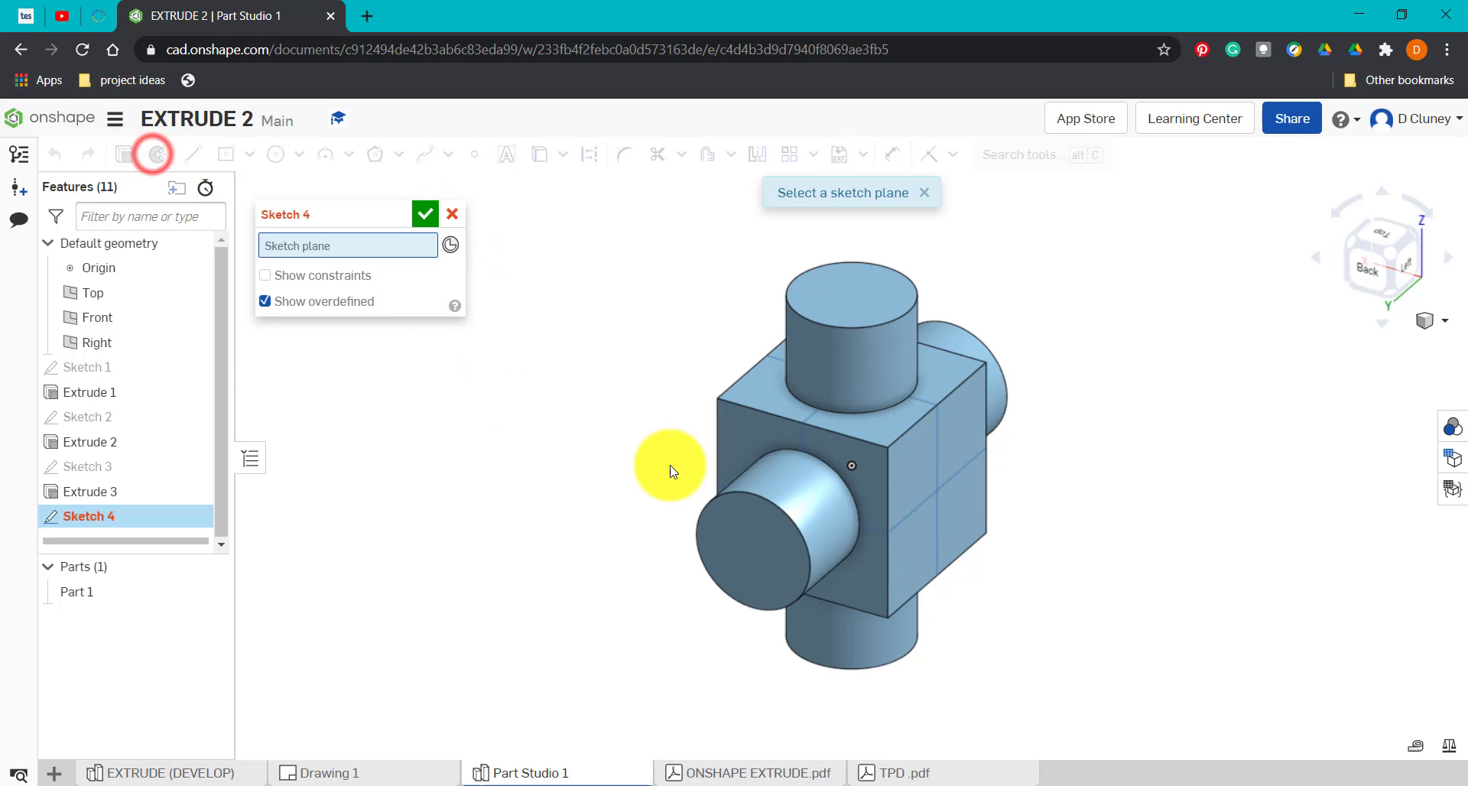
click(945, 517)
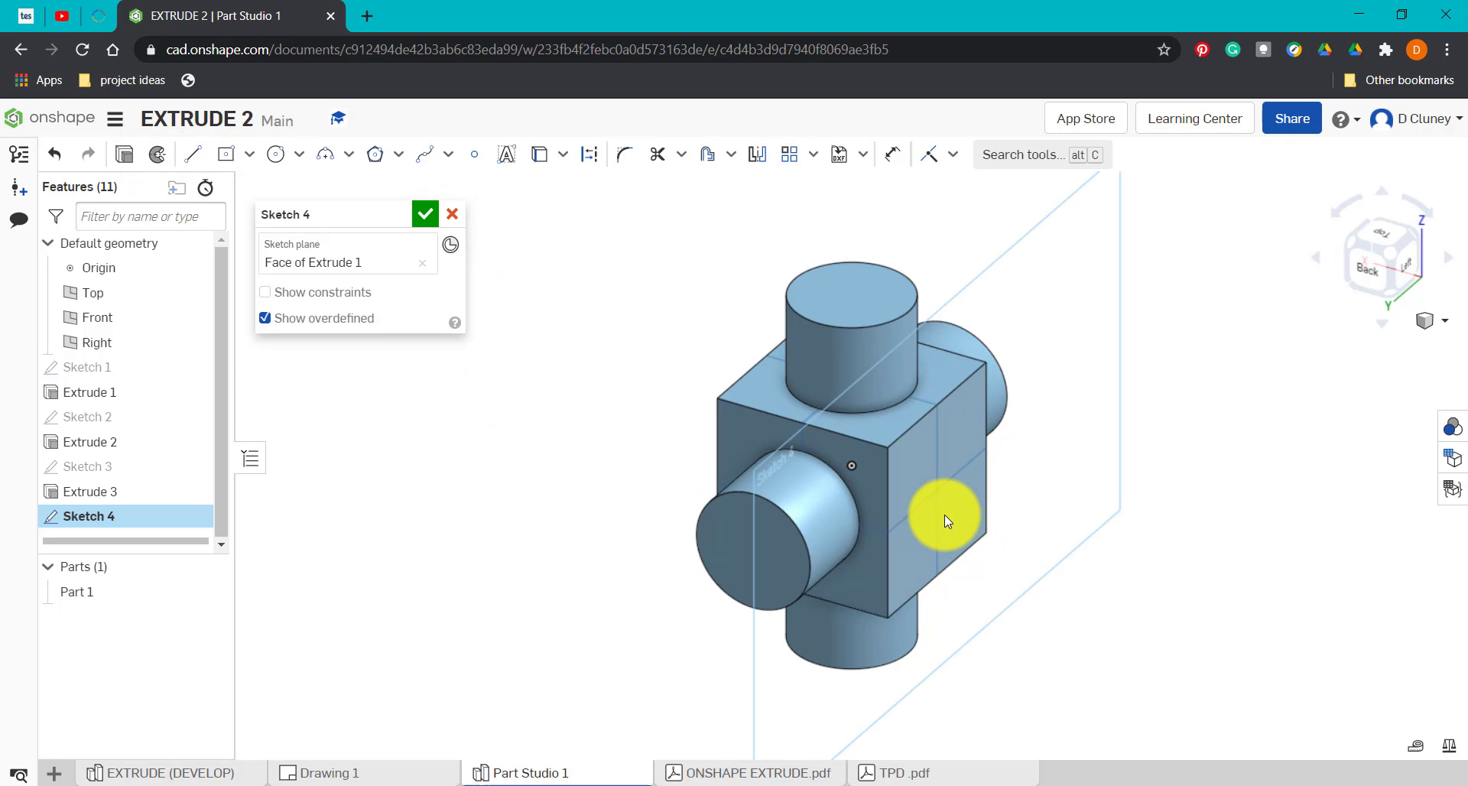
key(n)
Step: Draw a circle centred on the origin in the left-face sketch with a diameter of 100 mm
key(c)
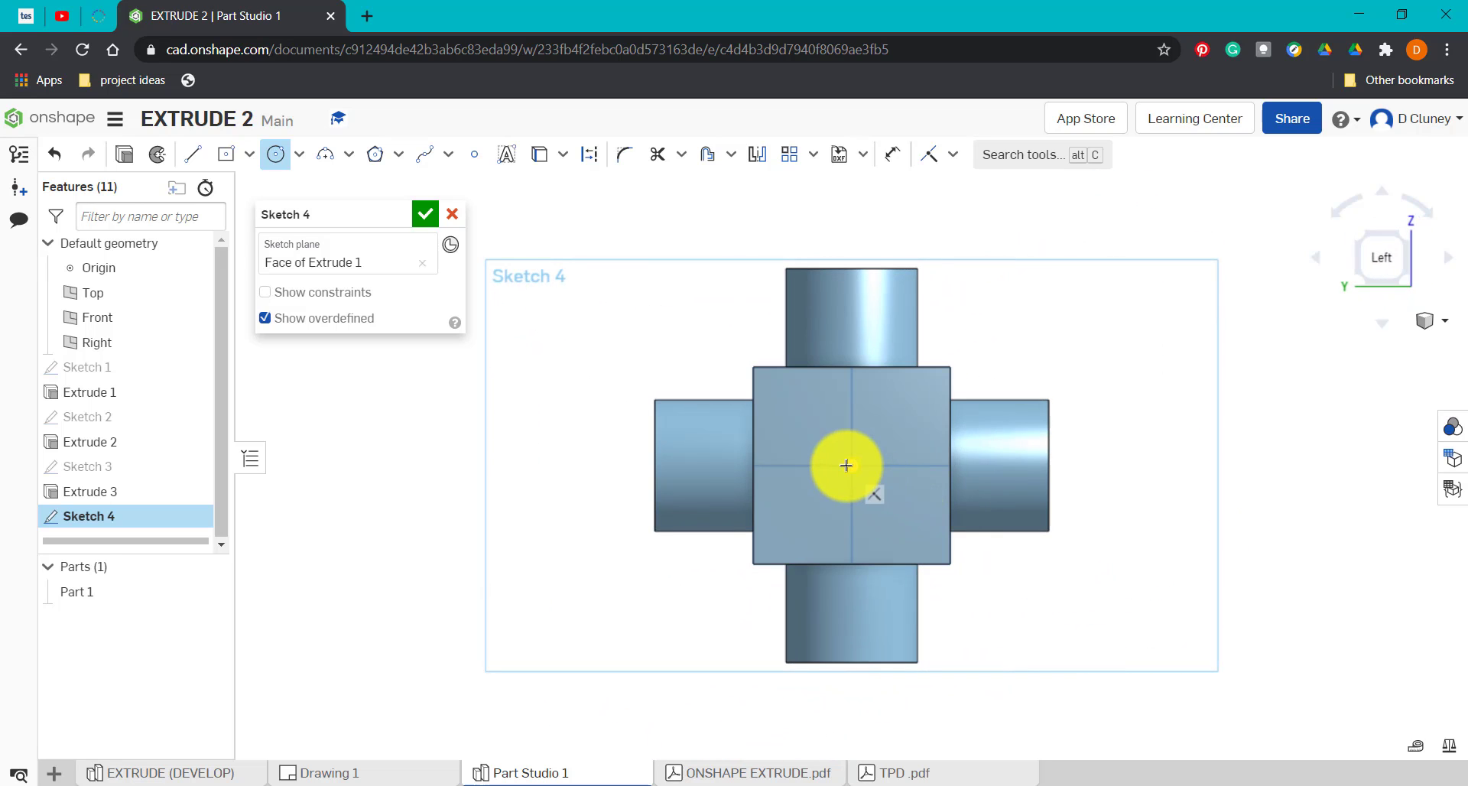
click(850, 465)
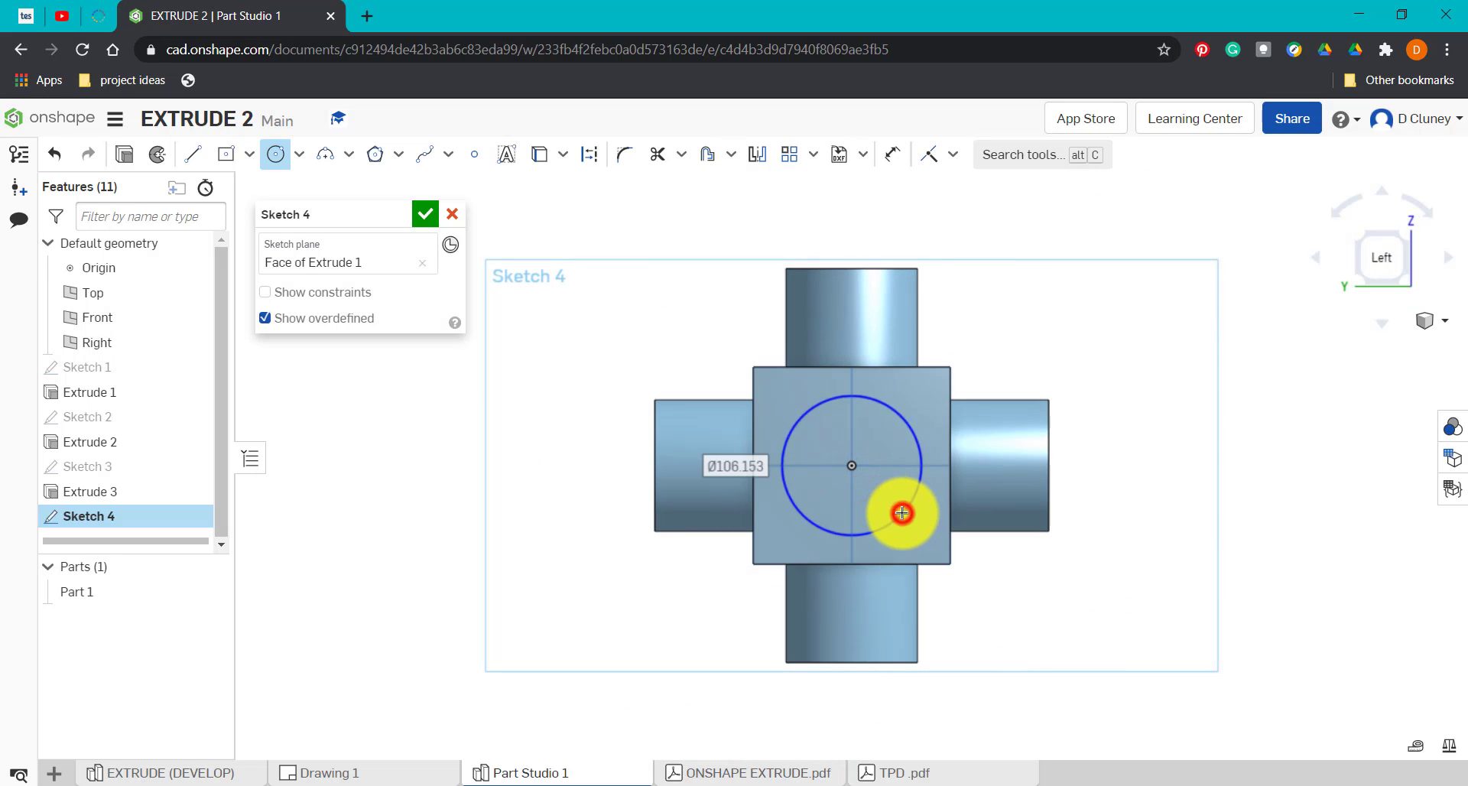
text(100)
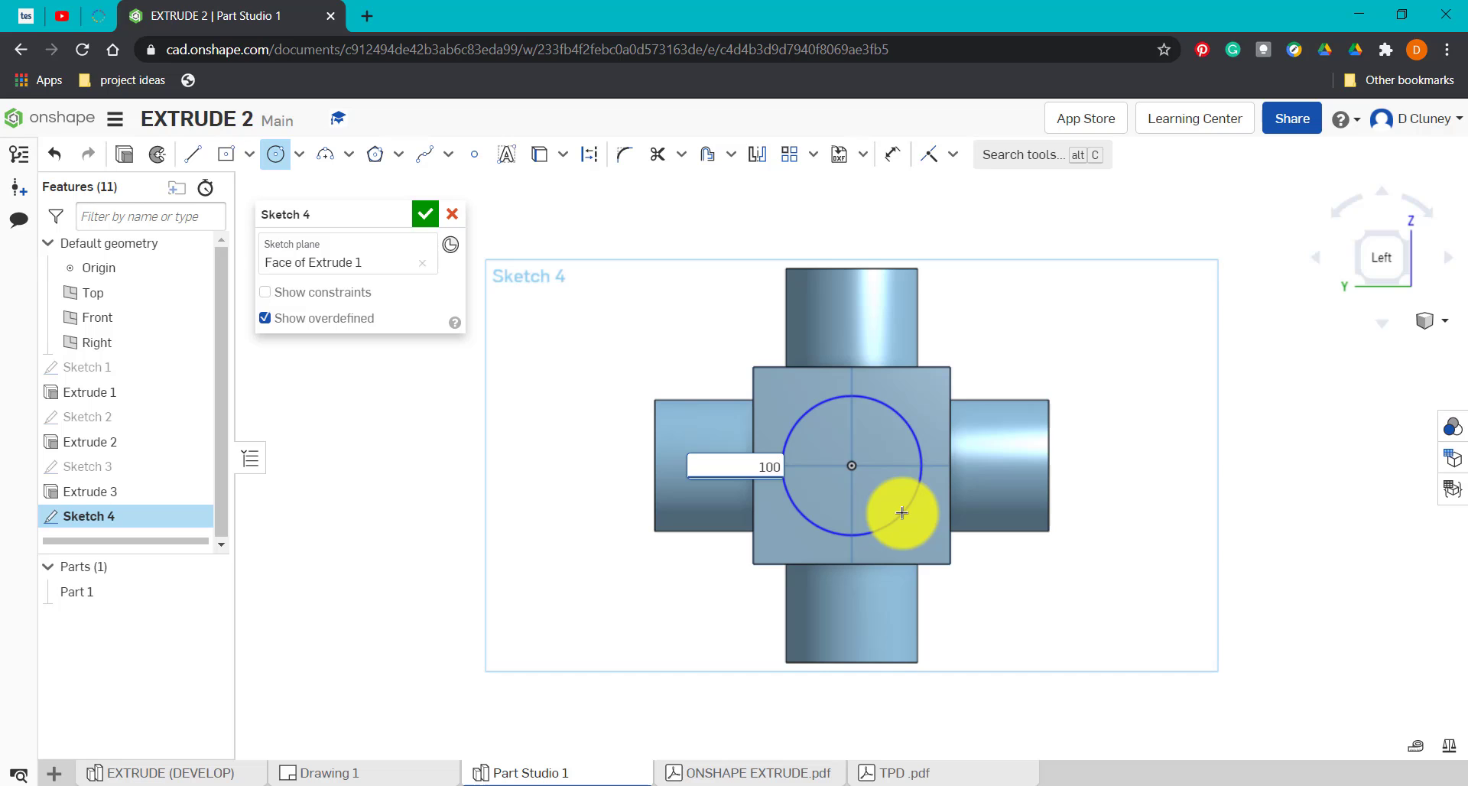
key(Return)
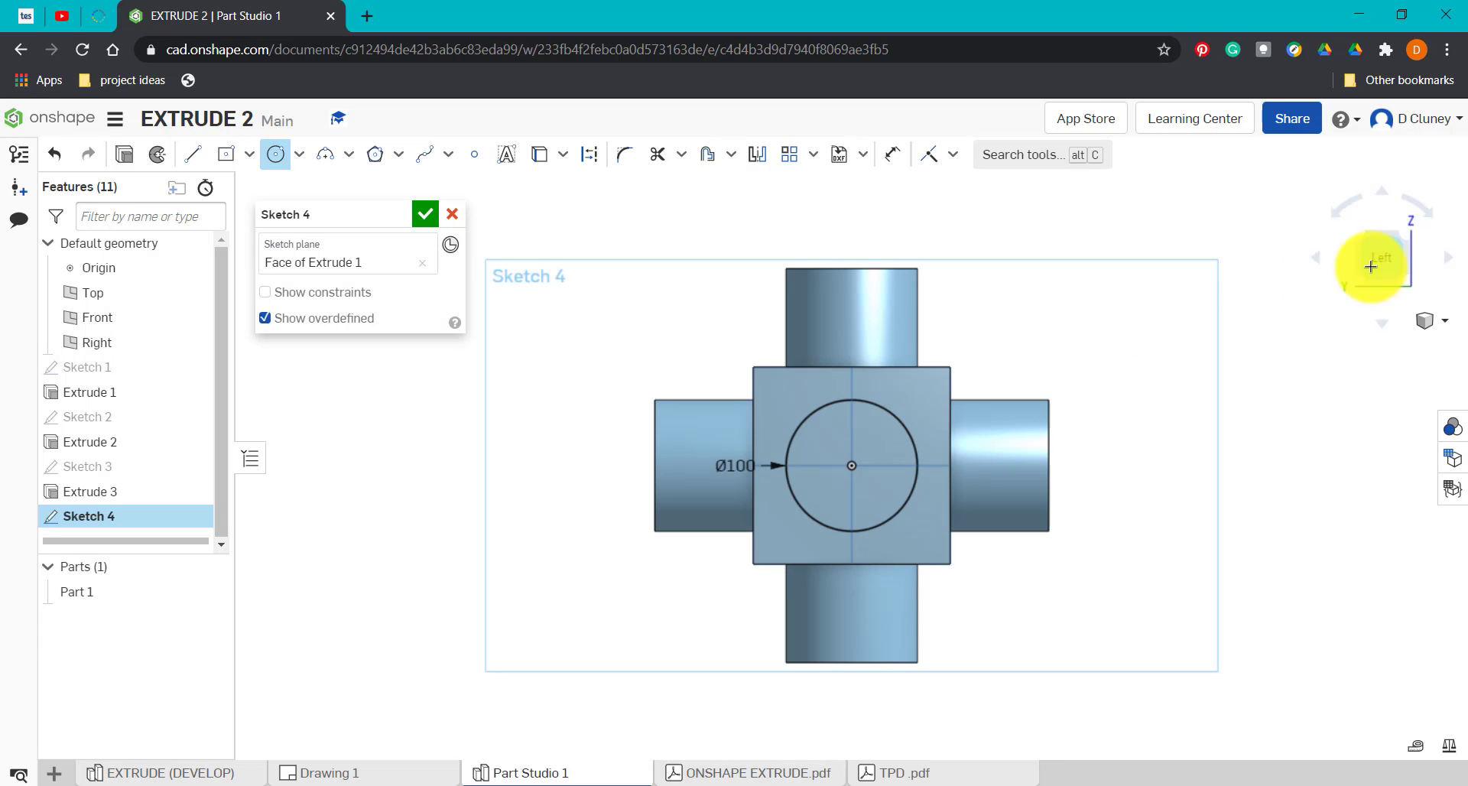
Step: Extrude the left-face circle outward with a Blind depth of 75 mm, adding it to Part 1
click(1399, 239)
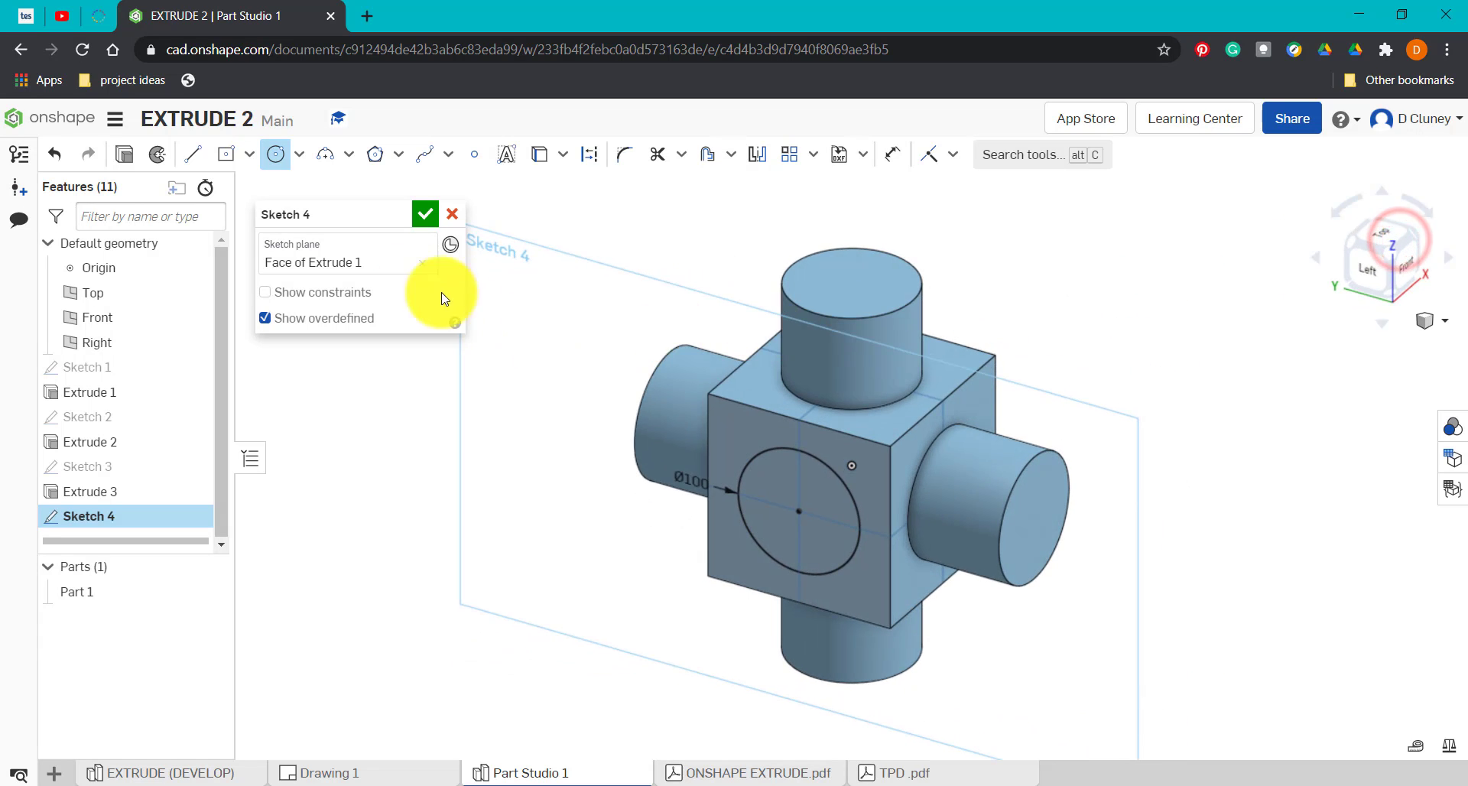
click(126, 157)
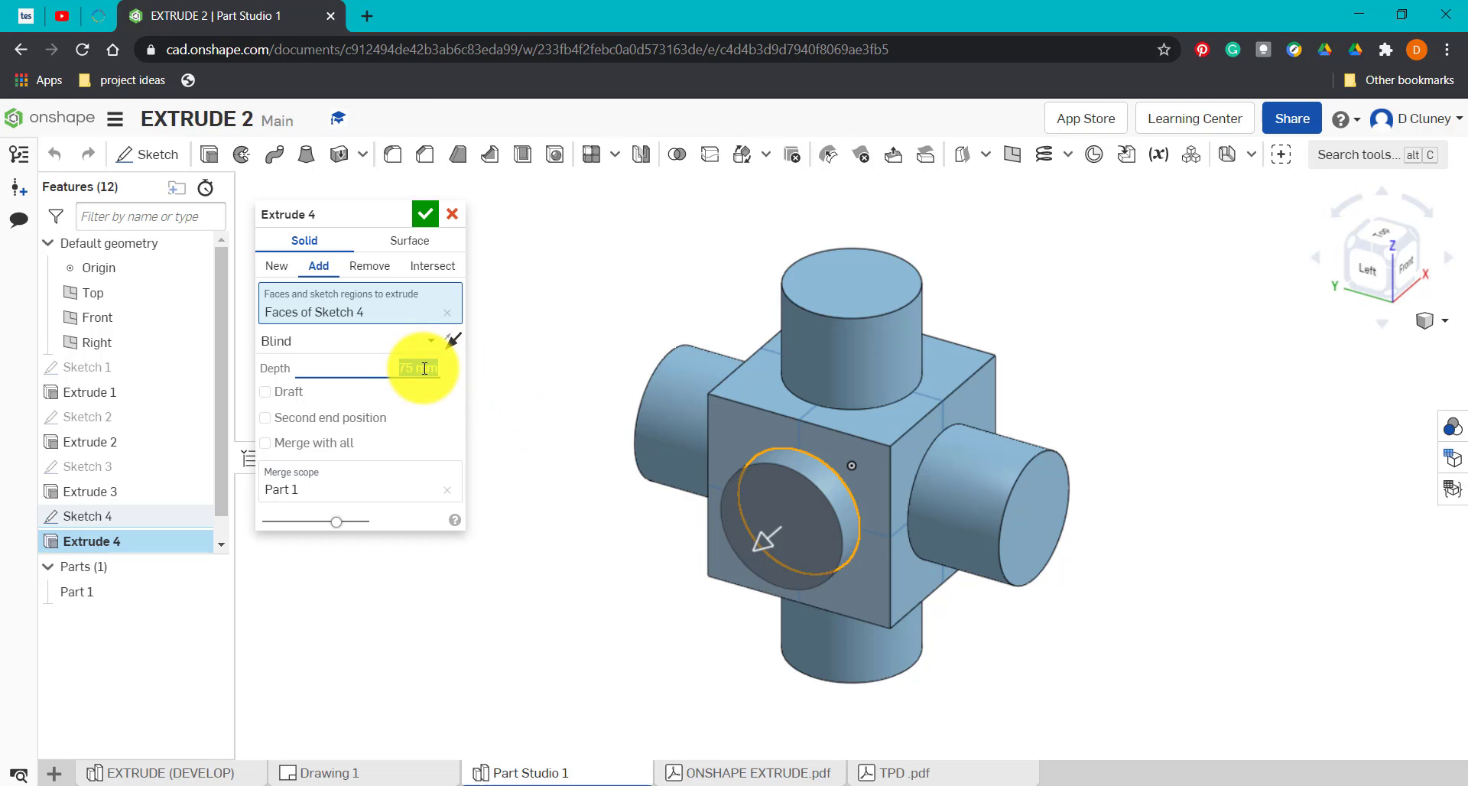
click(426, 216)
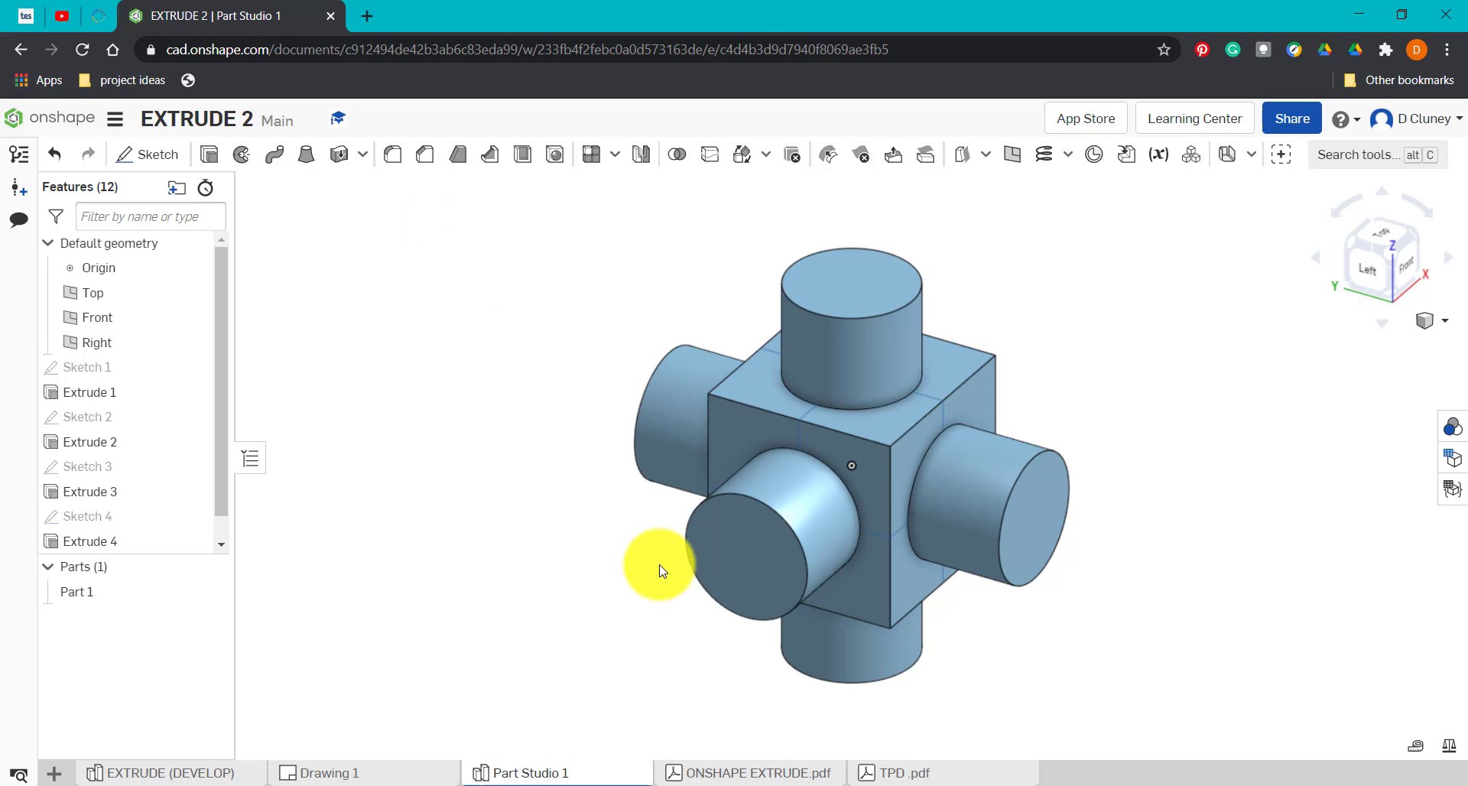
Step: Reopen the left-face cylinder's extrusion, examine the available end types while keeping Blind, and close it
right_click(116, 541)
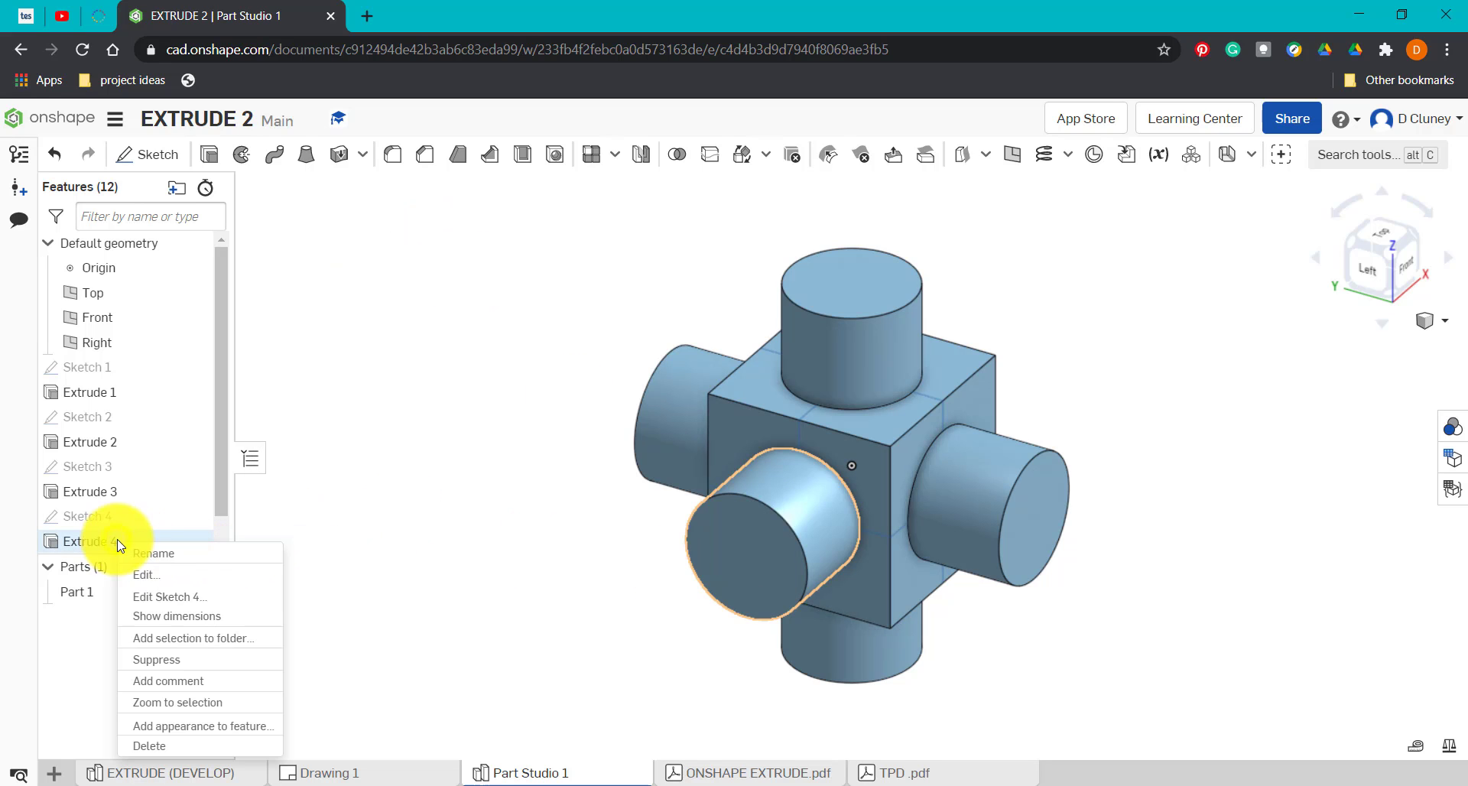
click(186, 575)
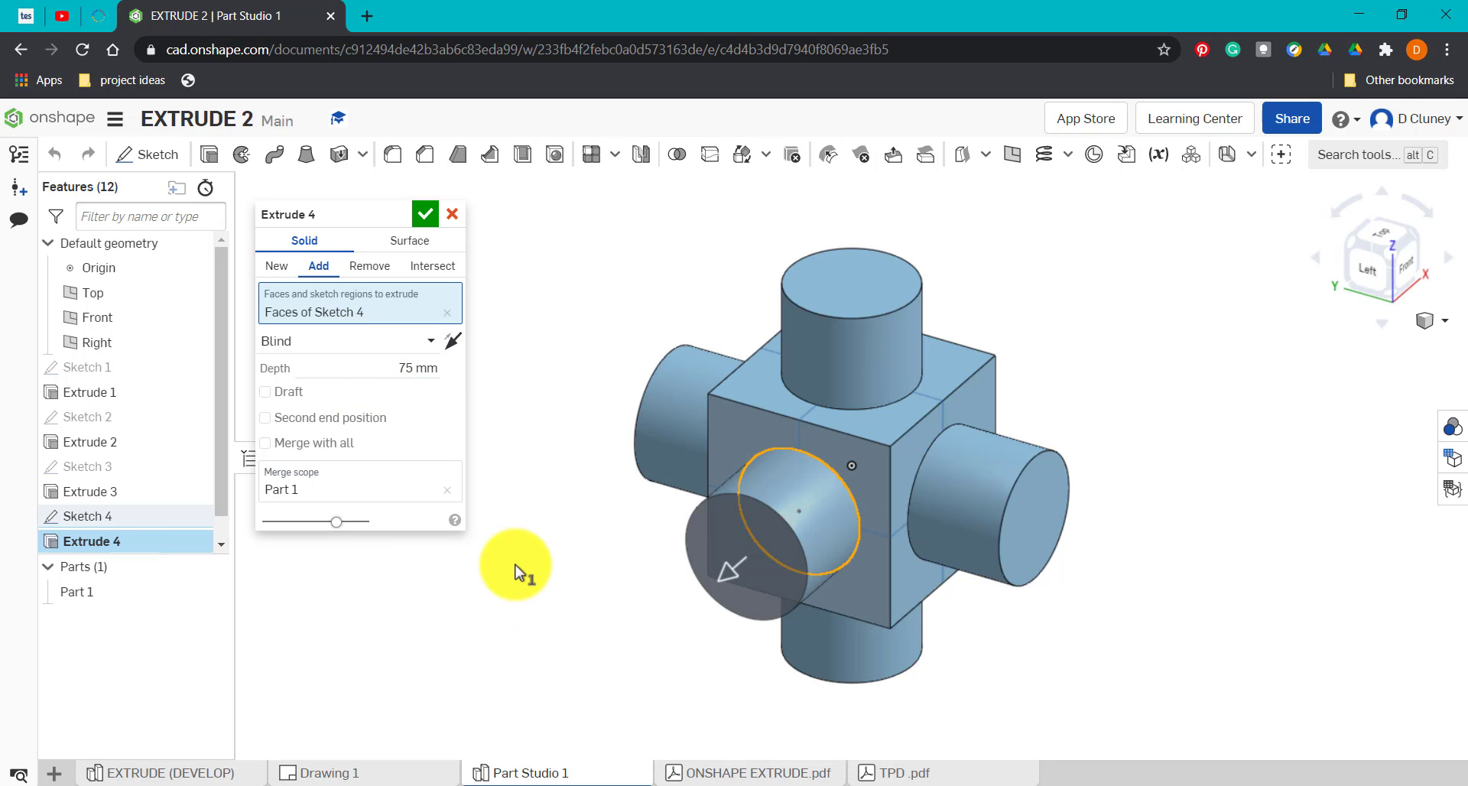
click(380, 350)
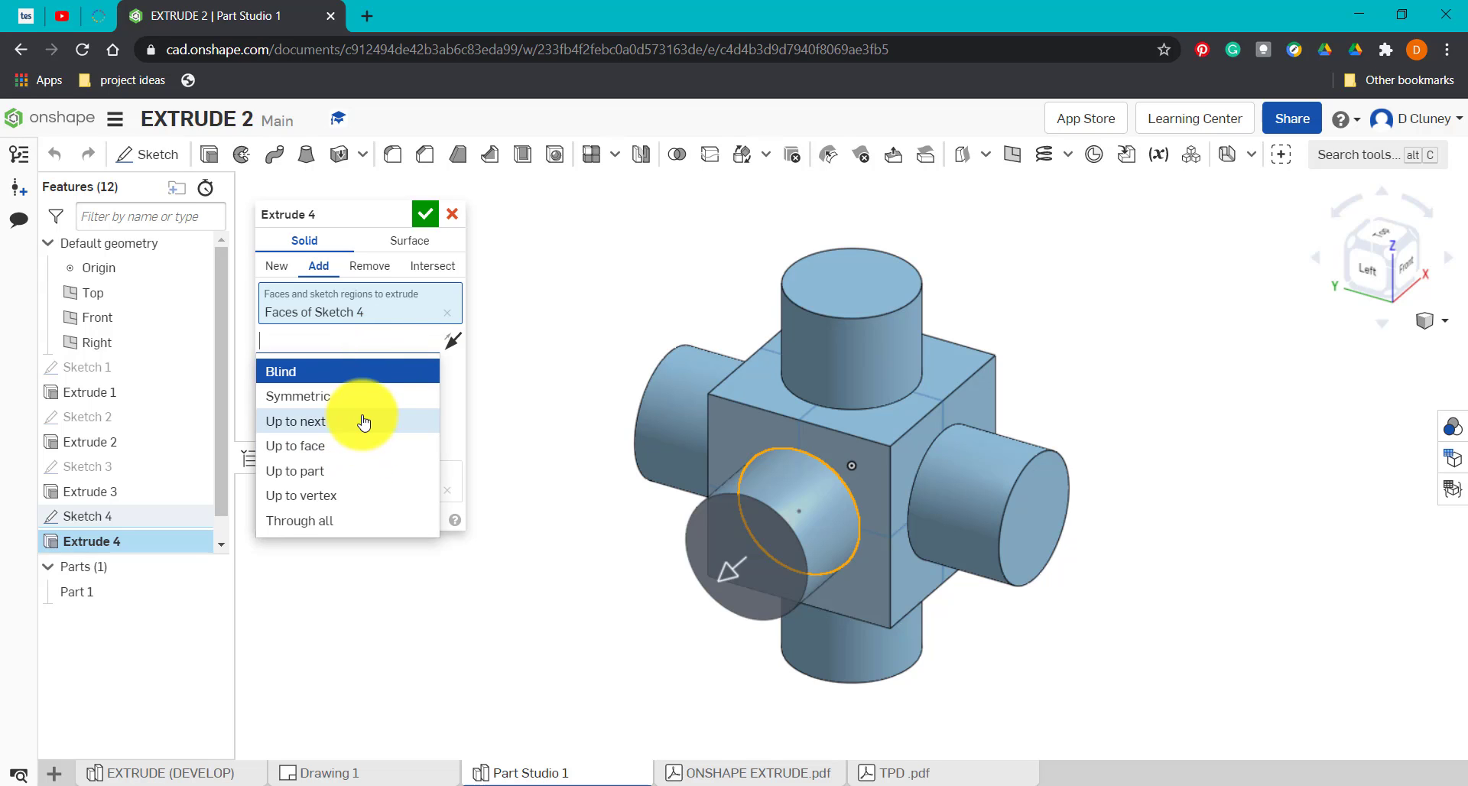
click(456, 383)
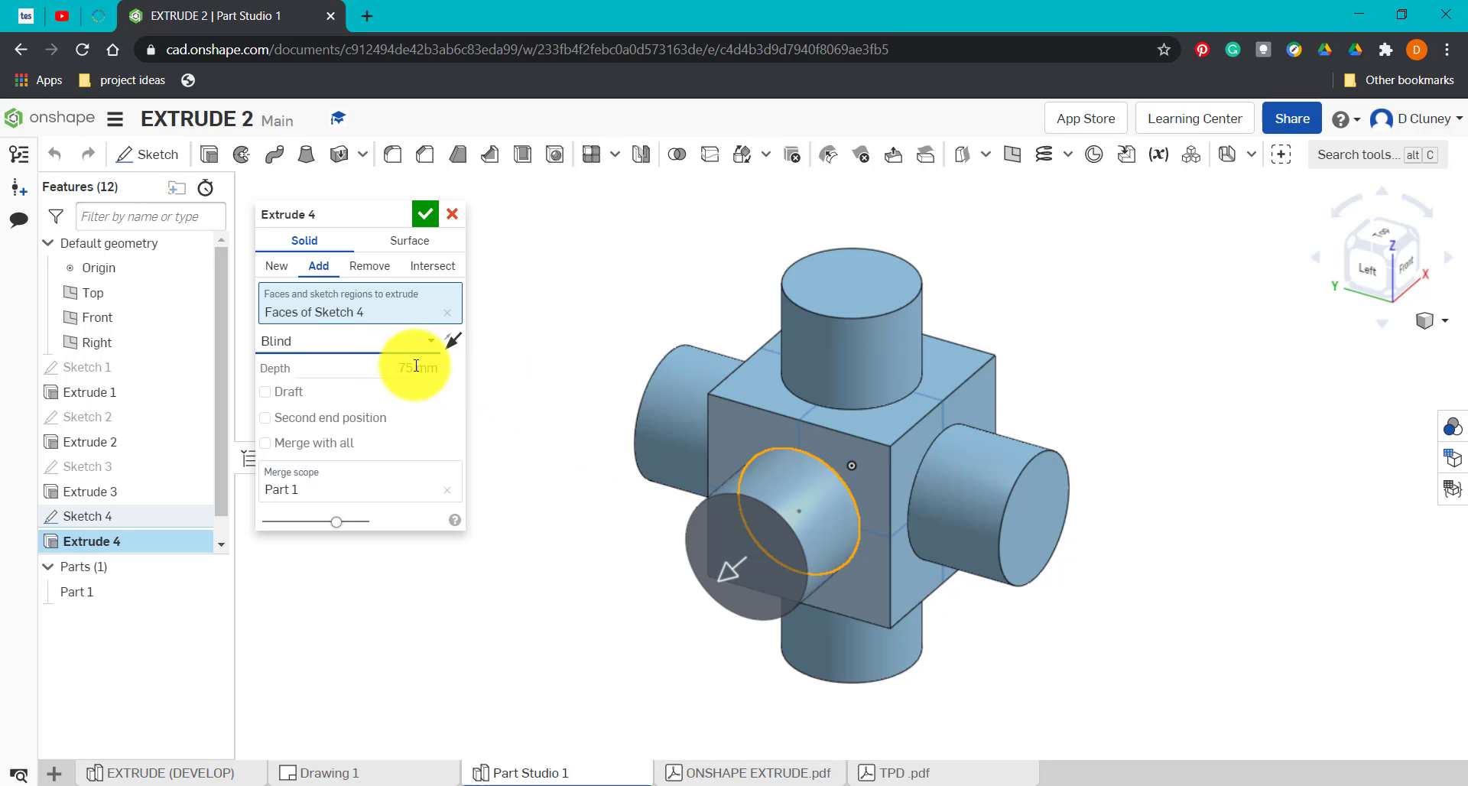
click(389, 339)
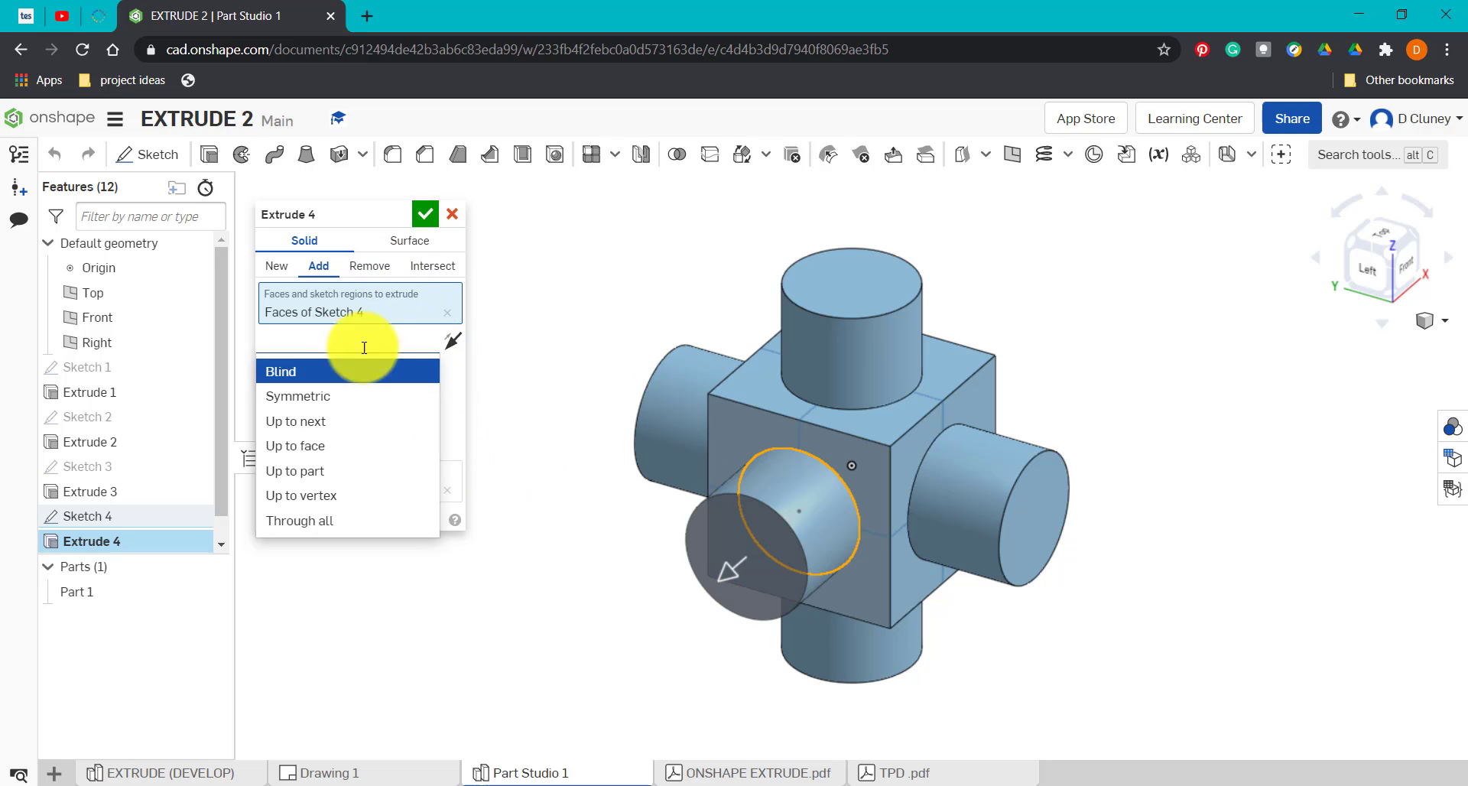
click(450, 374)
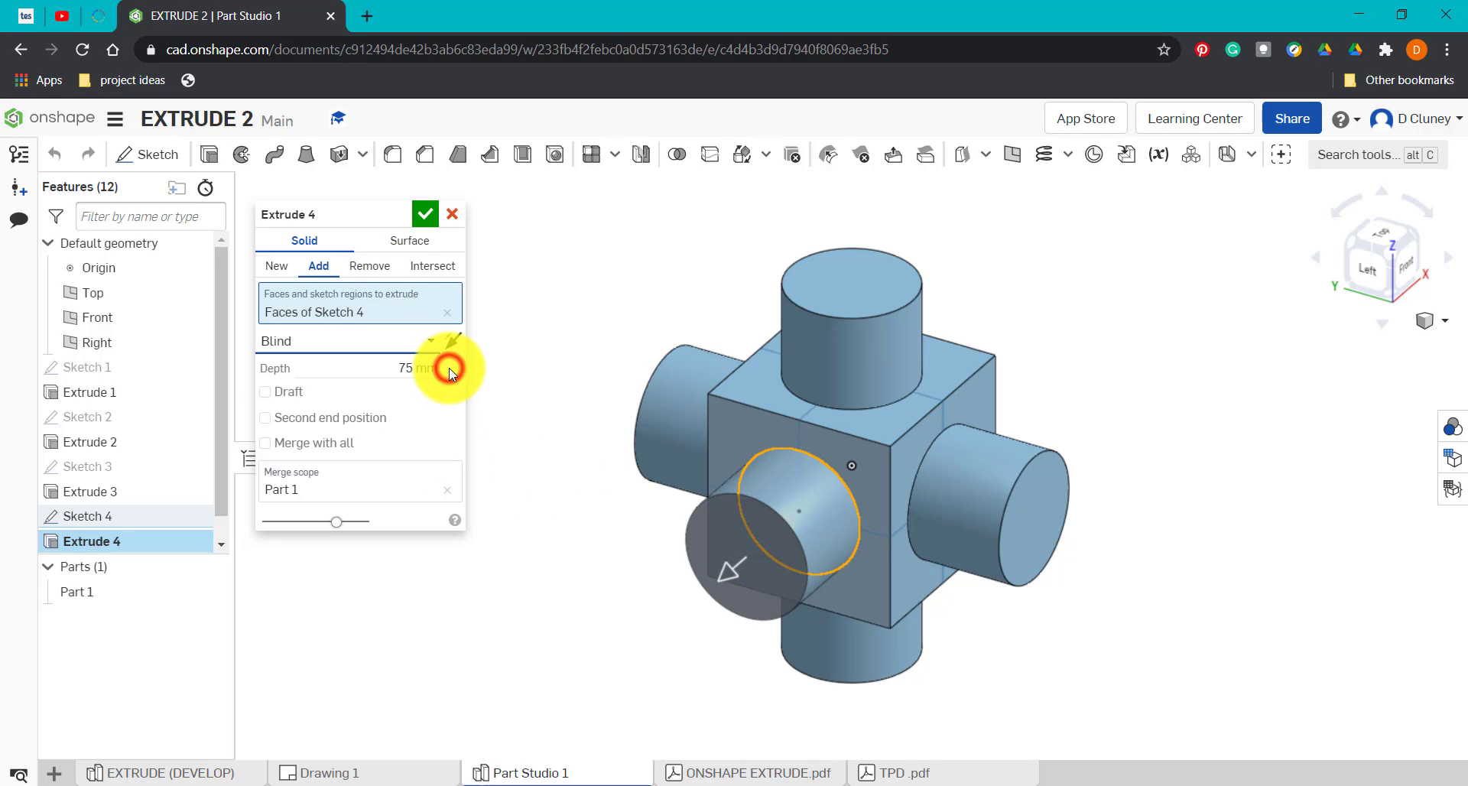
click(425, 214)
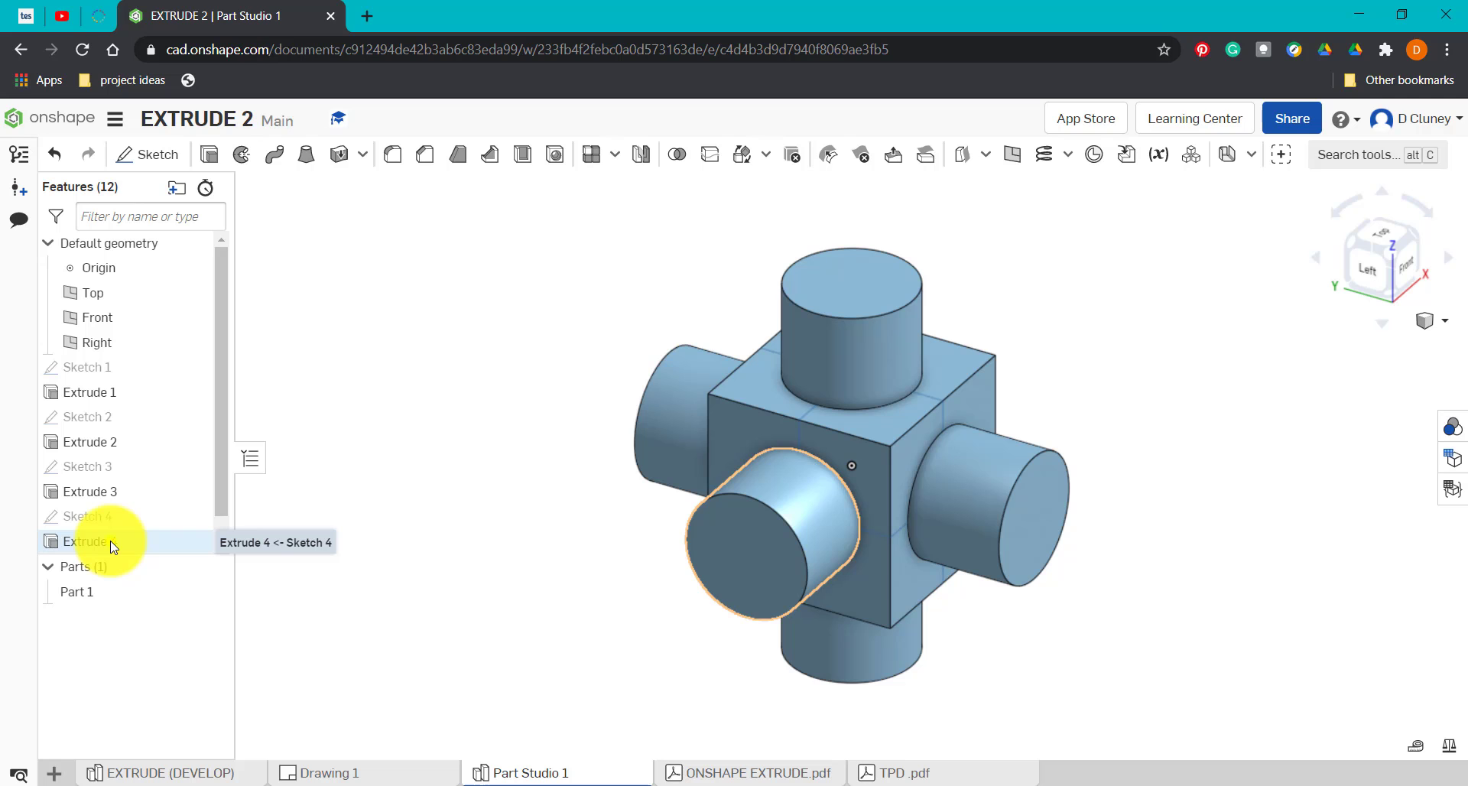
Step: Edit the left-face cylinder's extrusion again, enable Draft and set the draft angle to 15 degrees, viewed from the front
right_click(168, 544)
click(171, 575)
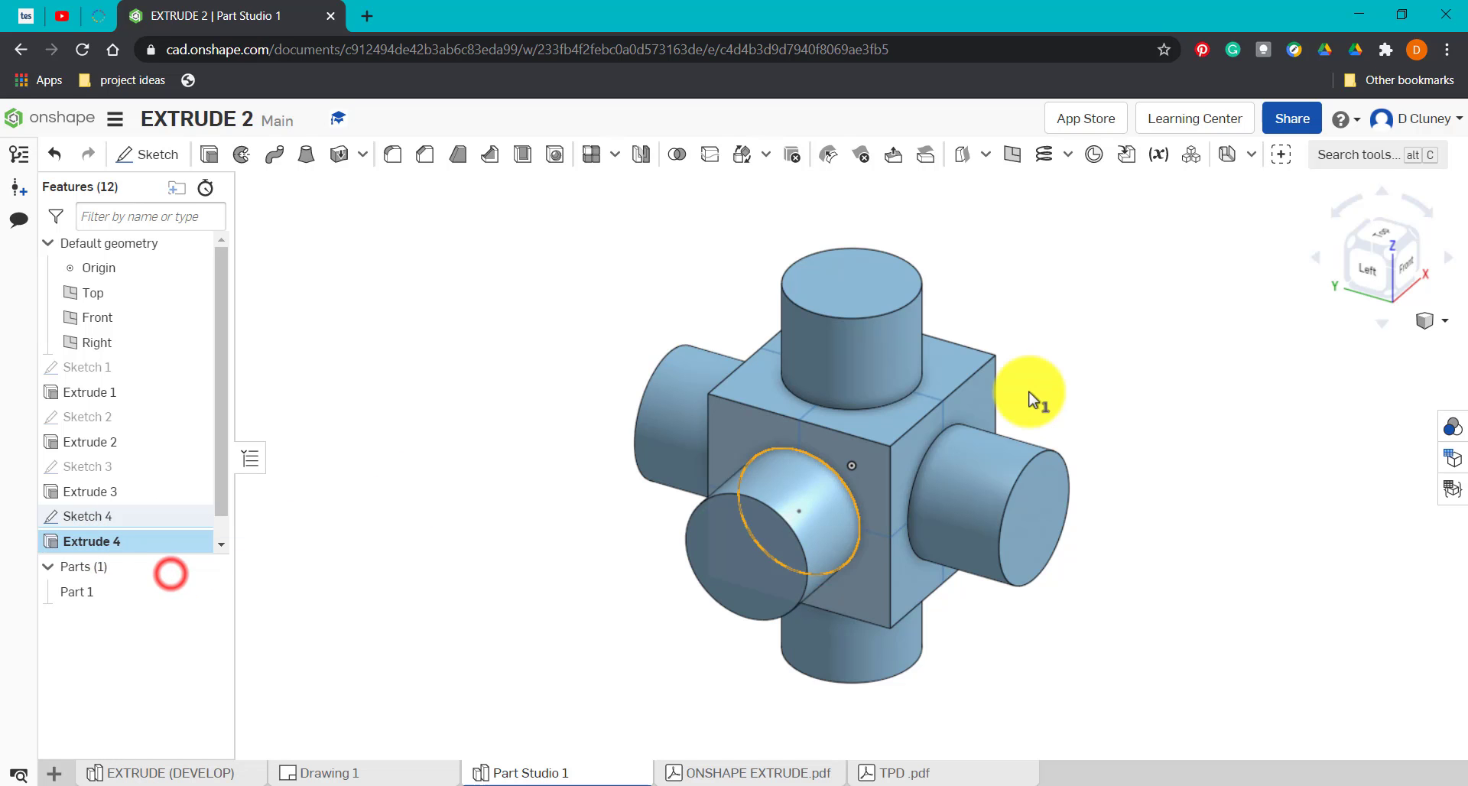
click(1418, 301)
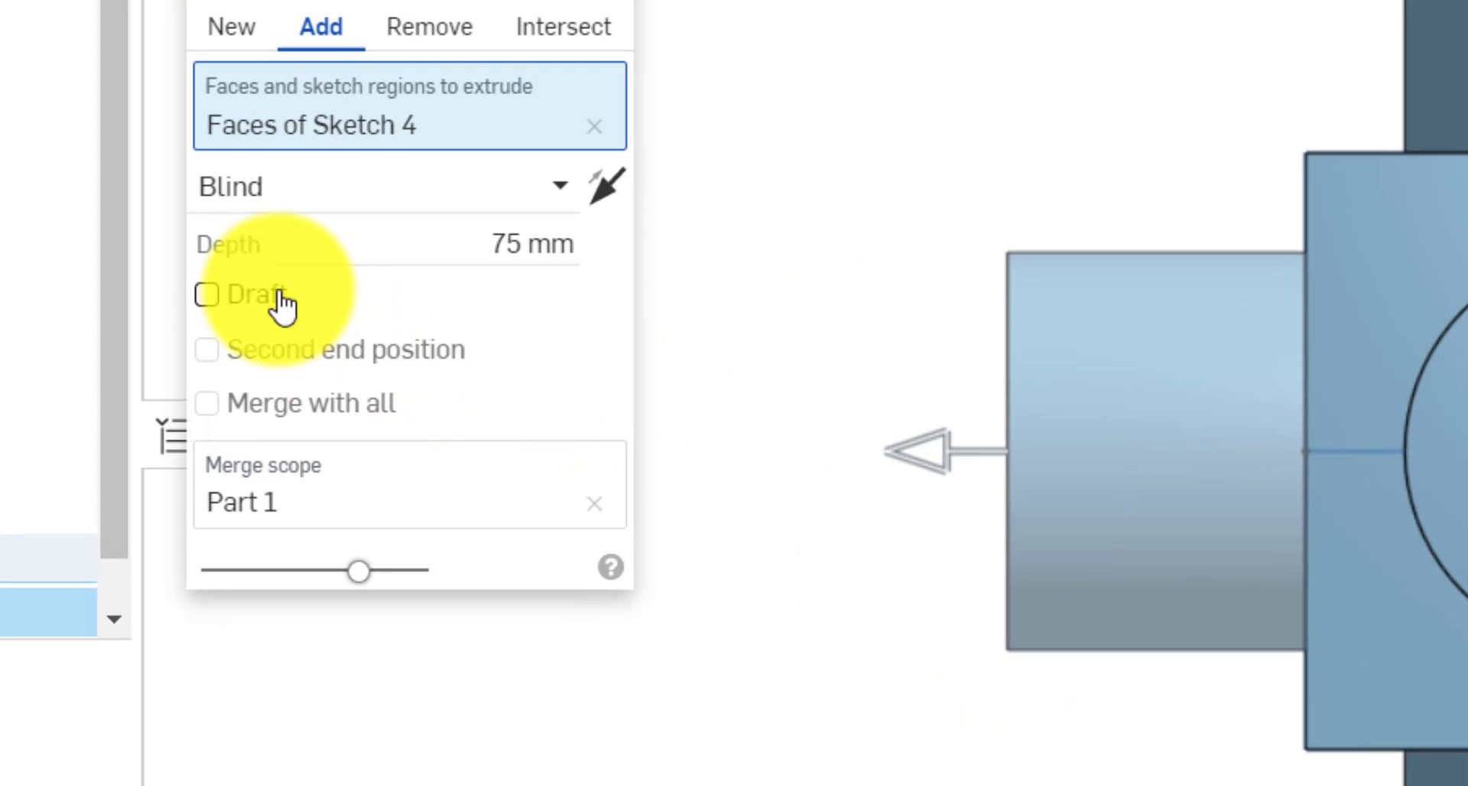
click(271, 299)
scroll(1236, 324, down, 1)
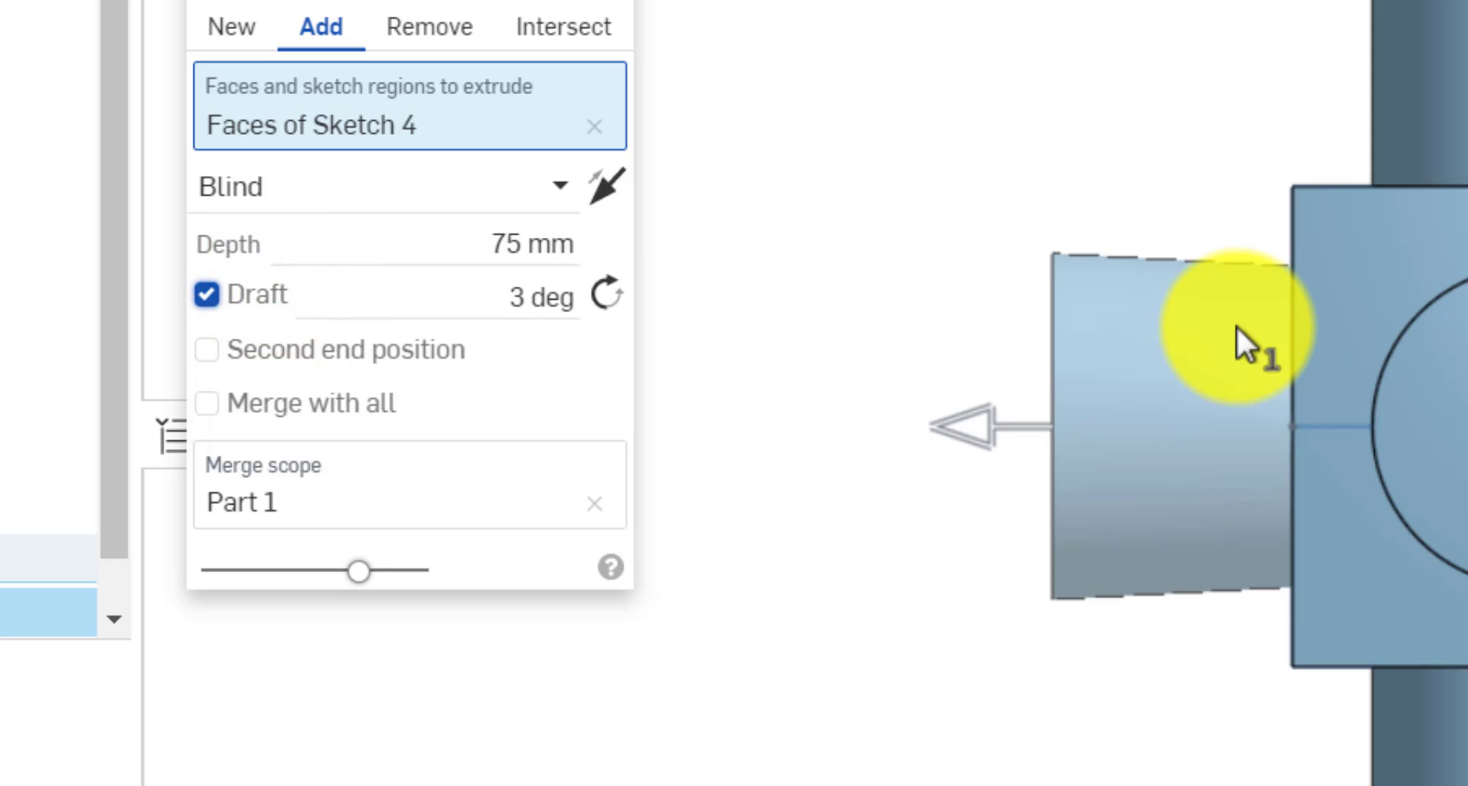
scroll(1236, 324, up, 2)
click(476, 298)
text(15)
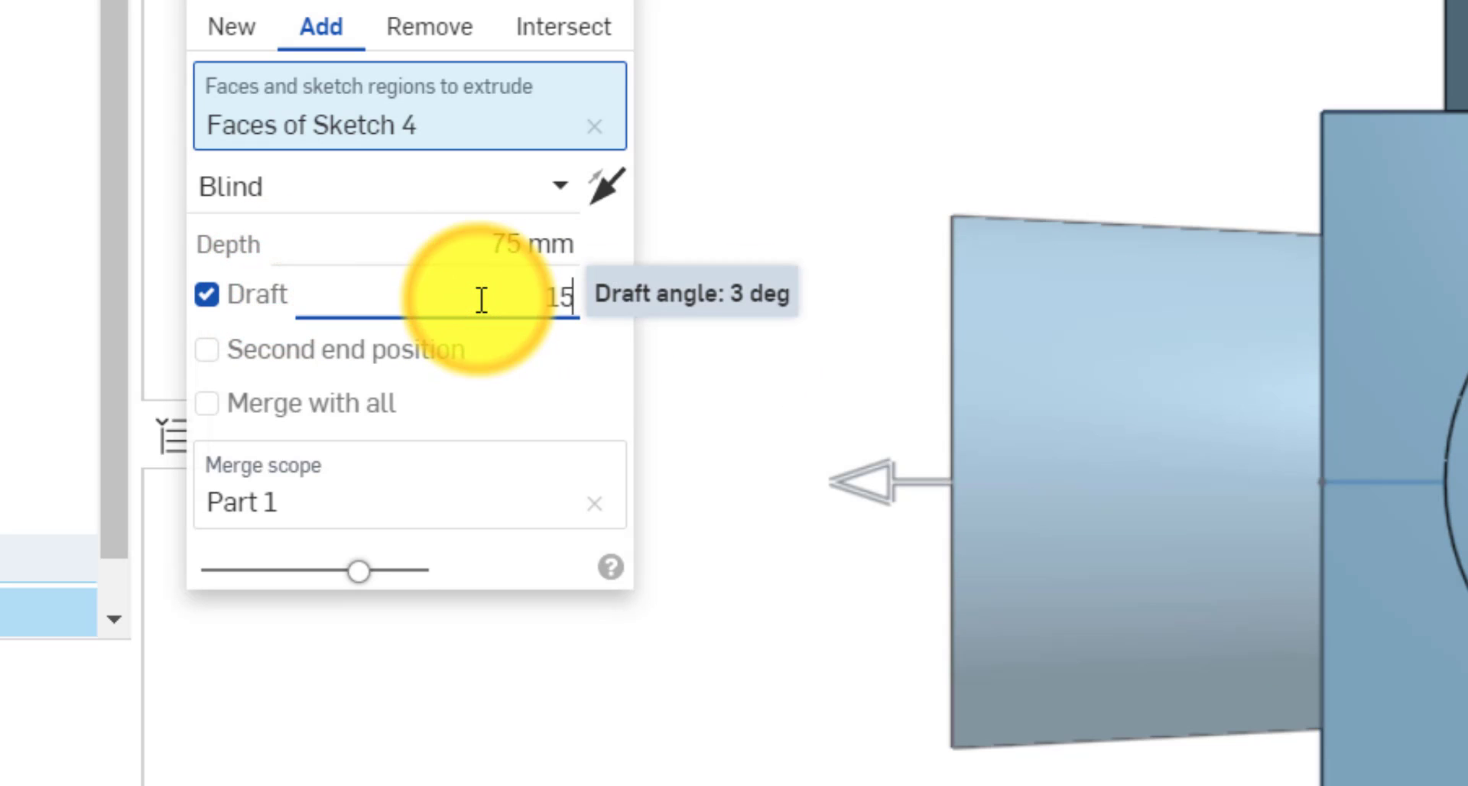
key(Return)
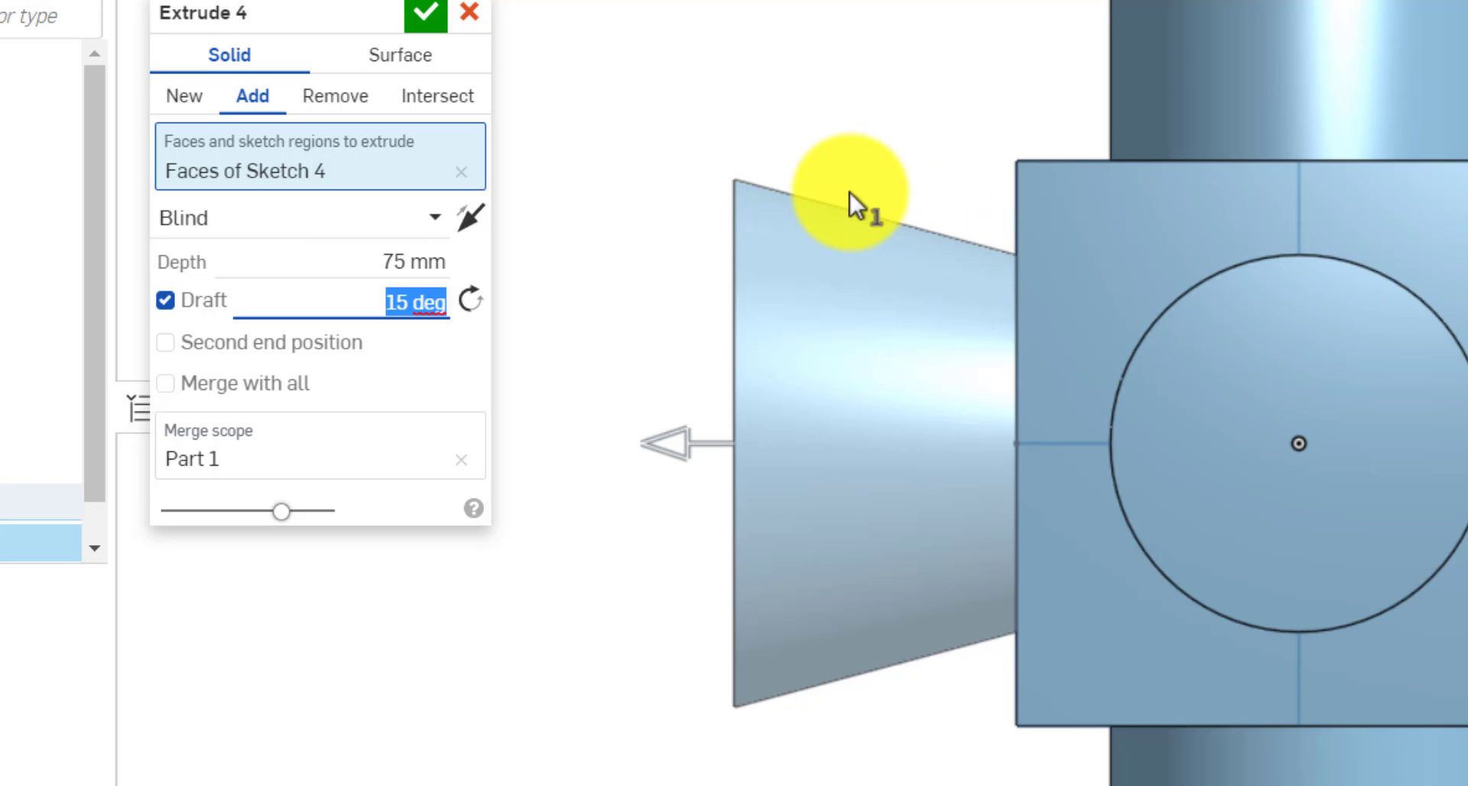
Step: Flip the 15 degree draft direction back and forth to compare the inward and outward taper
click(474, 301)
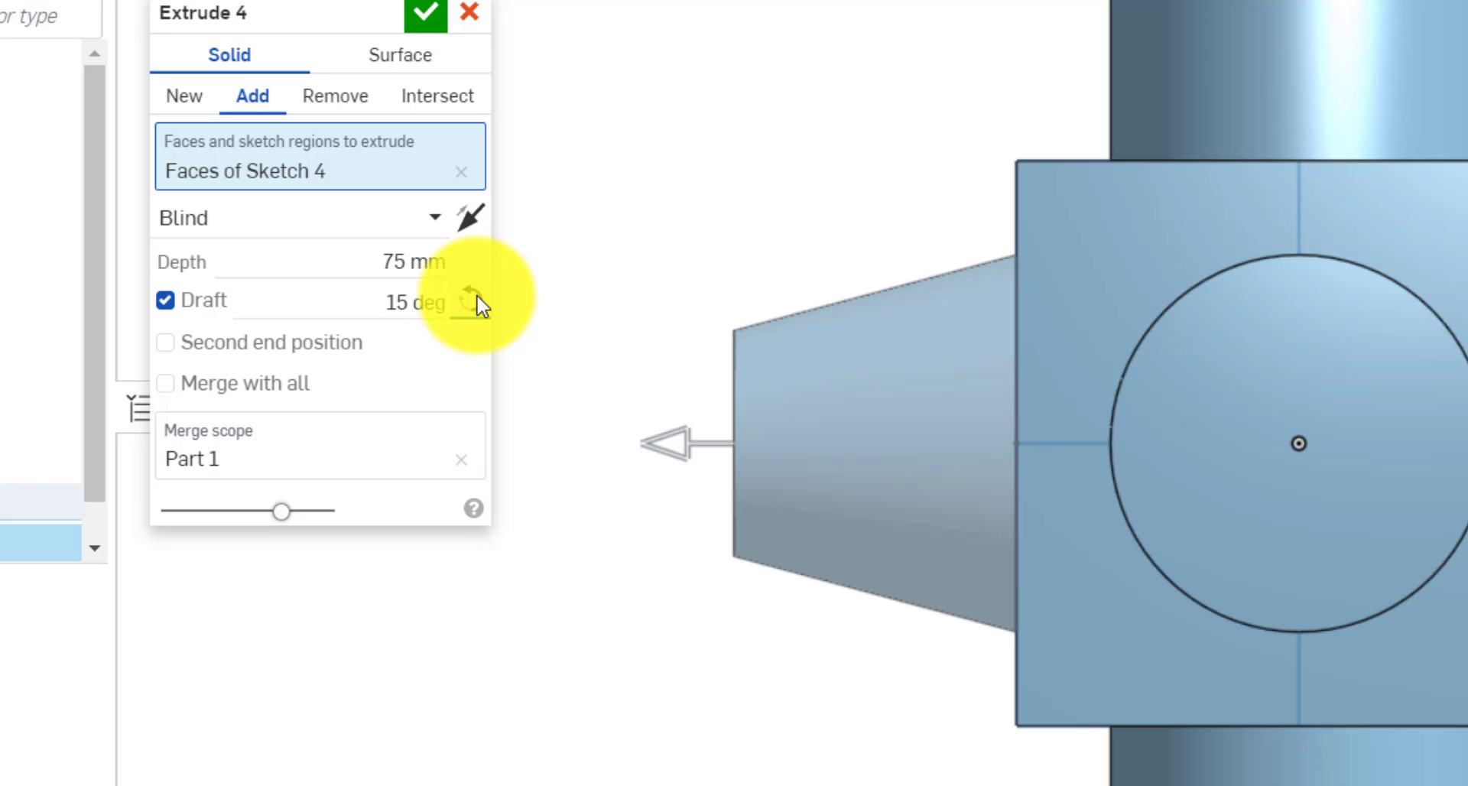
click(474, 305)
click(474, 306)
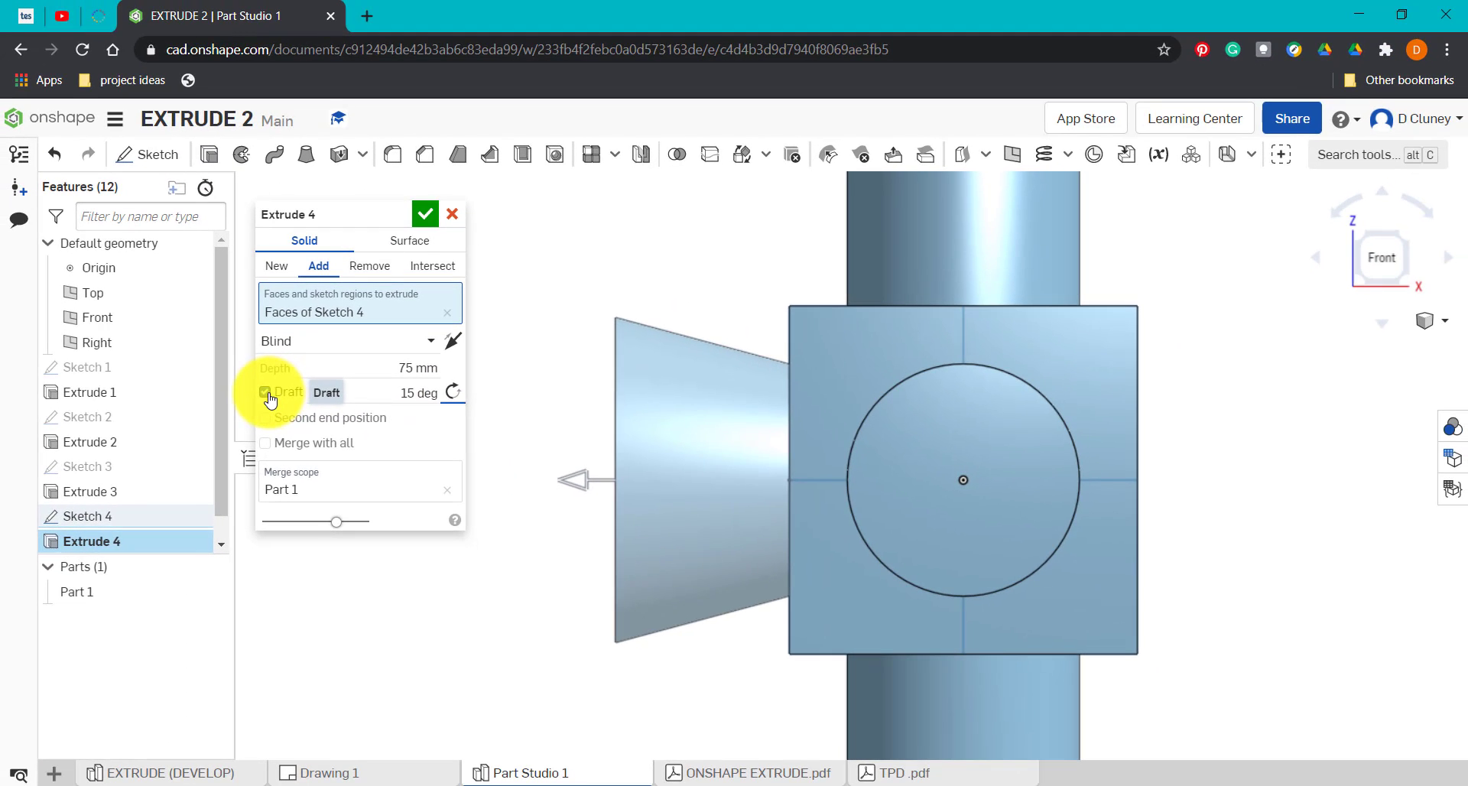
Step: Turn off Draft on the left-face cylinder's extrusion and accept the edit with its straight 75 mm depth
click(174, 308)
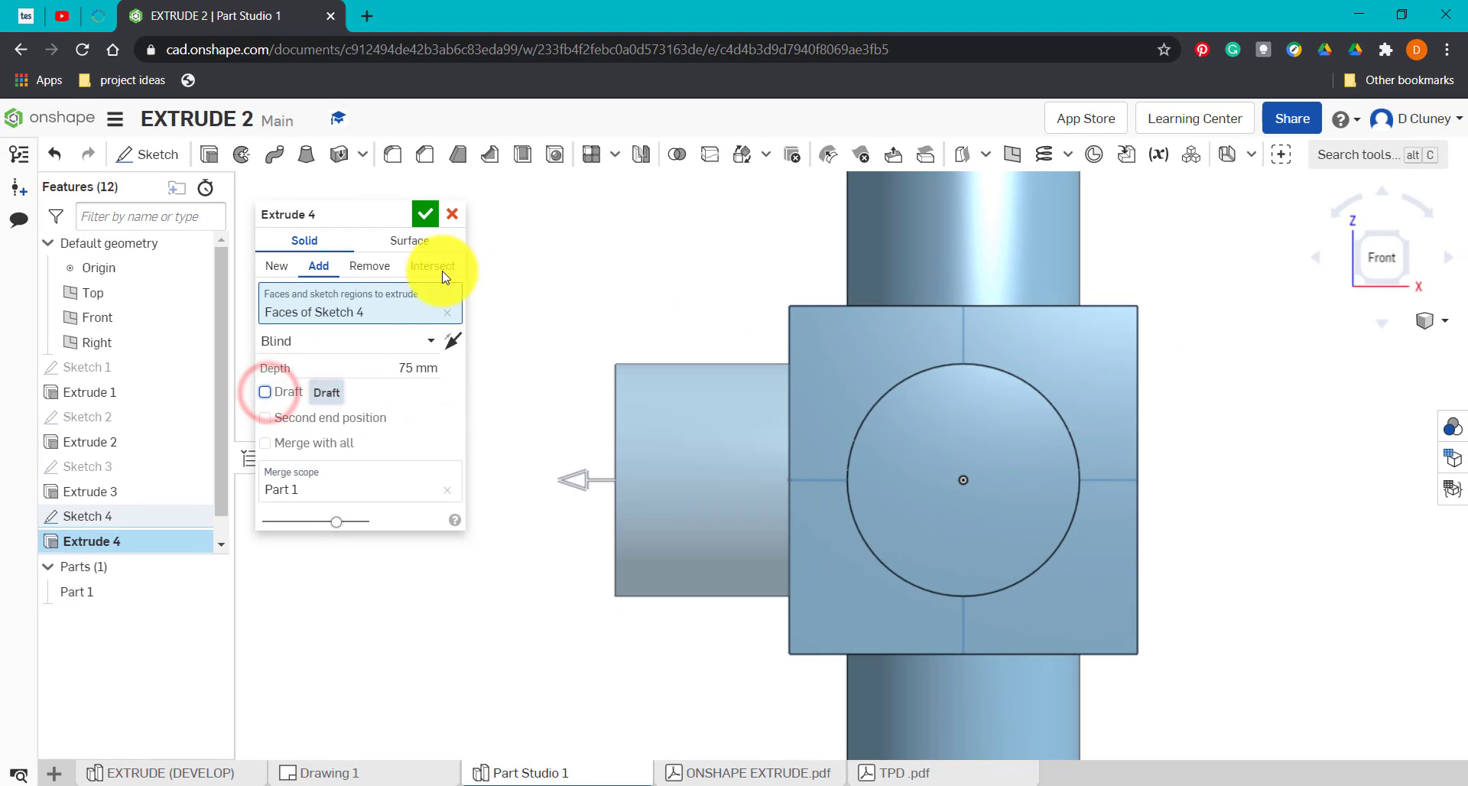
click(424, 215)
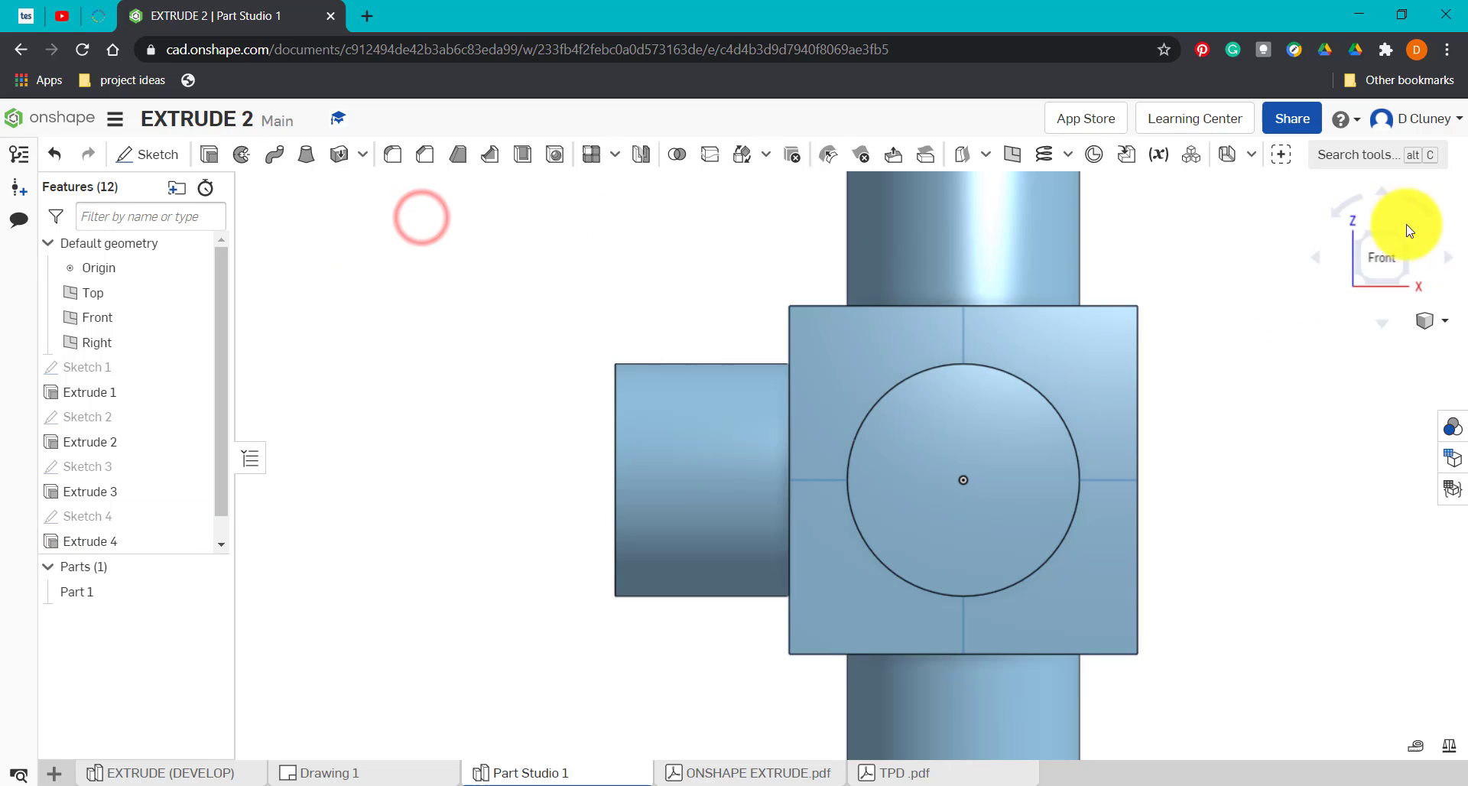
Step: Mirror the left-face cylinder, Extrude 4, to the opposite side of the cube with a Feature mirror about the Right plane
drag(1358, 235, 711, 321)
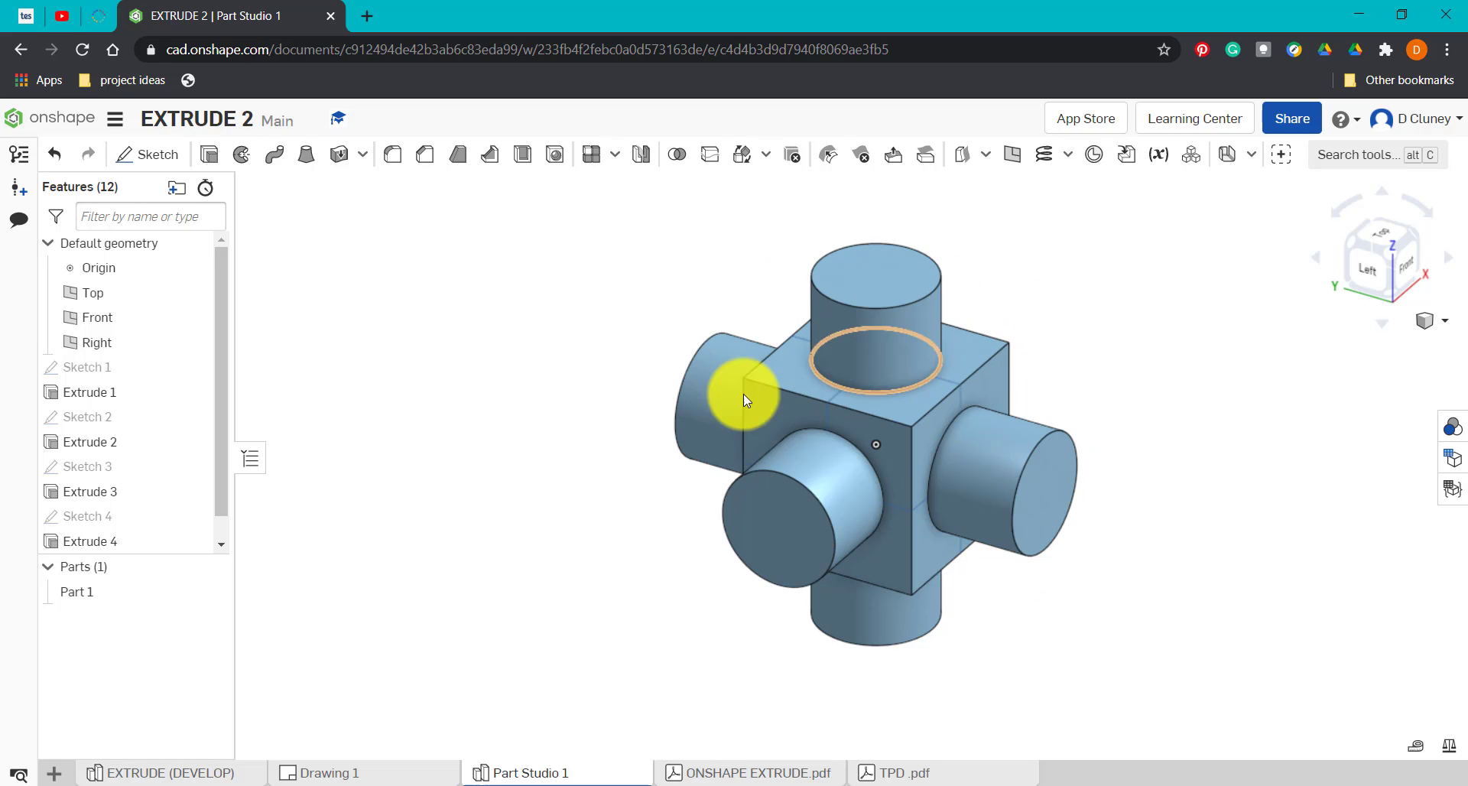
click(642, 158)
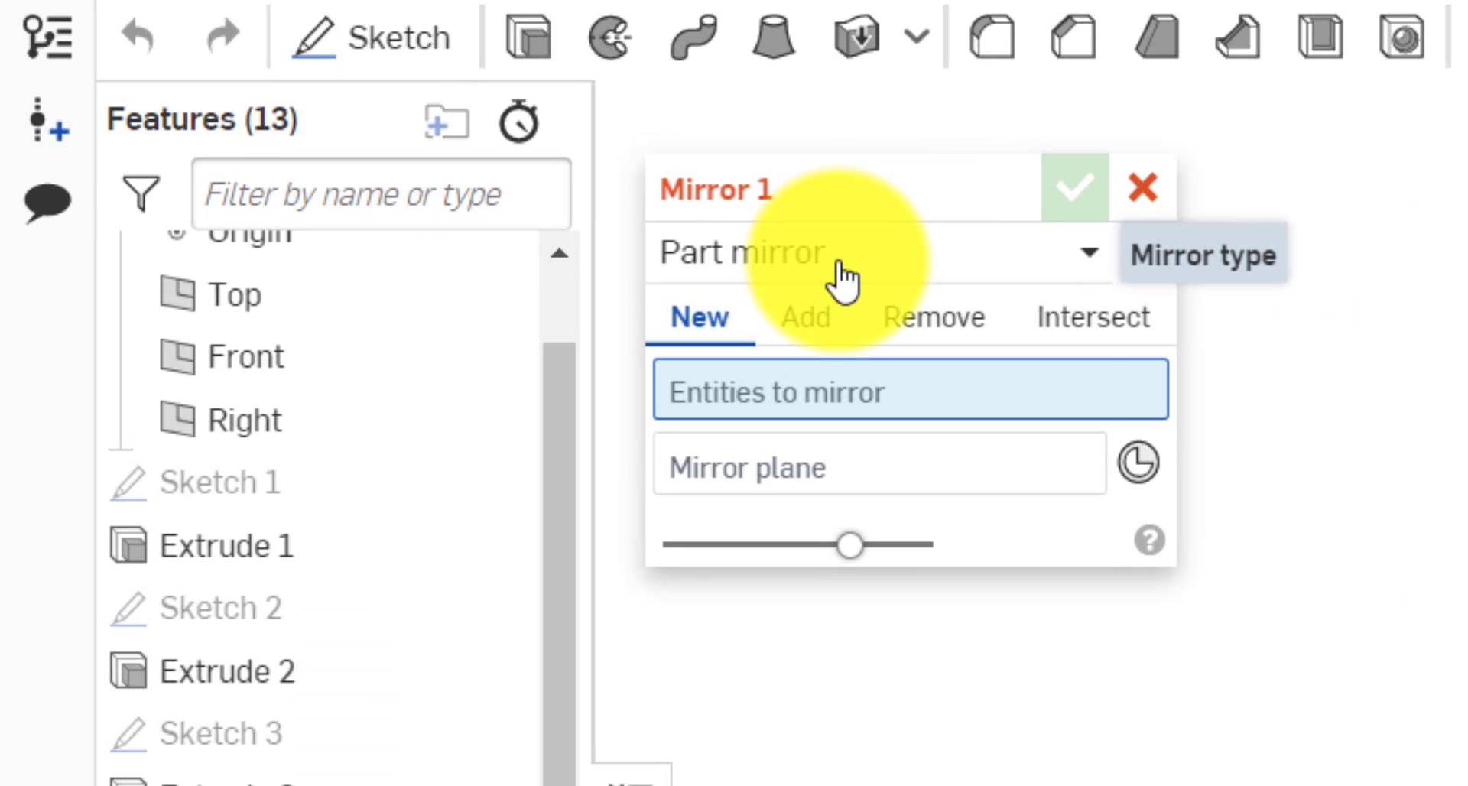
click(841, 277)
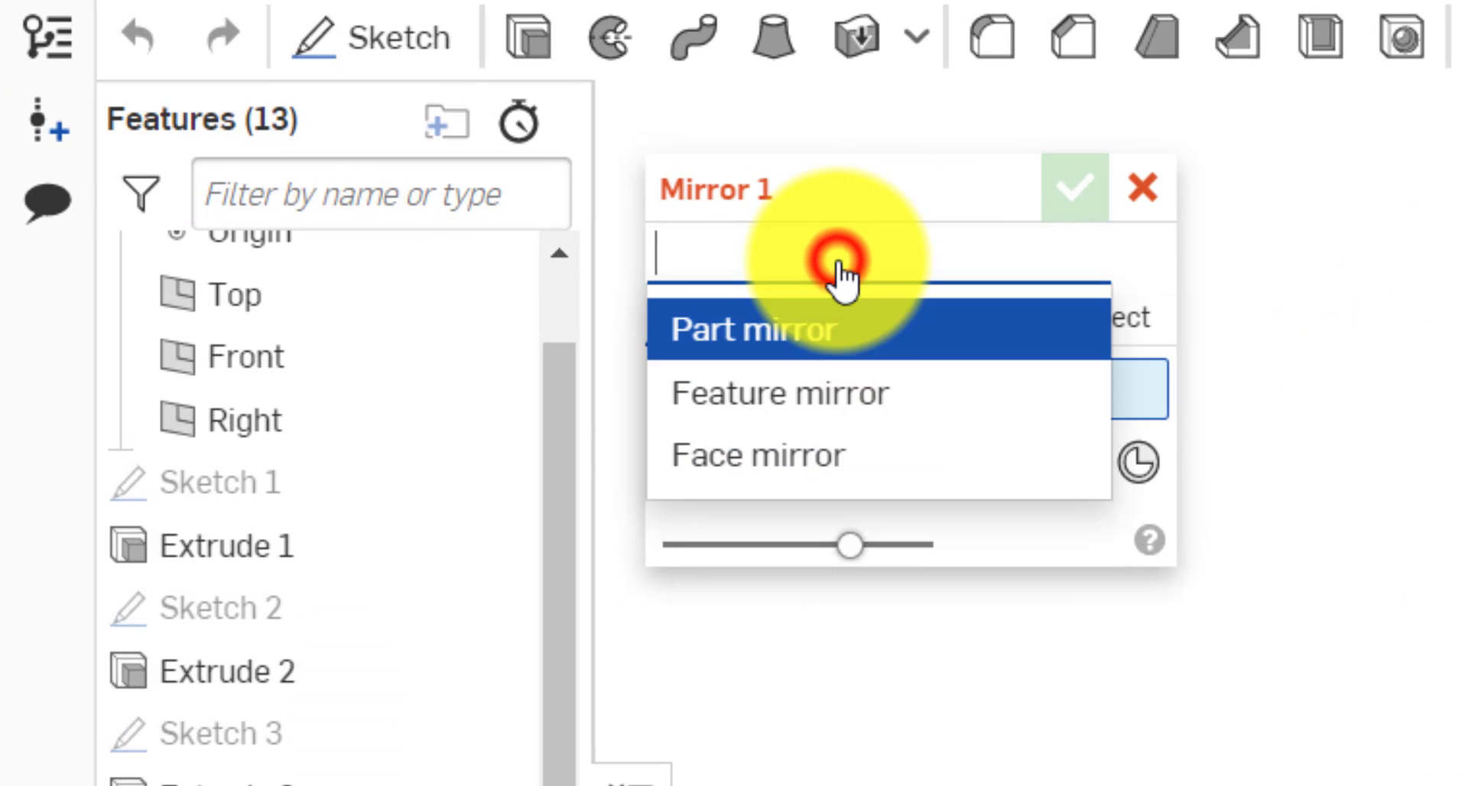
click(851, 394)
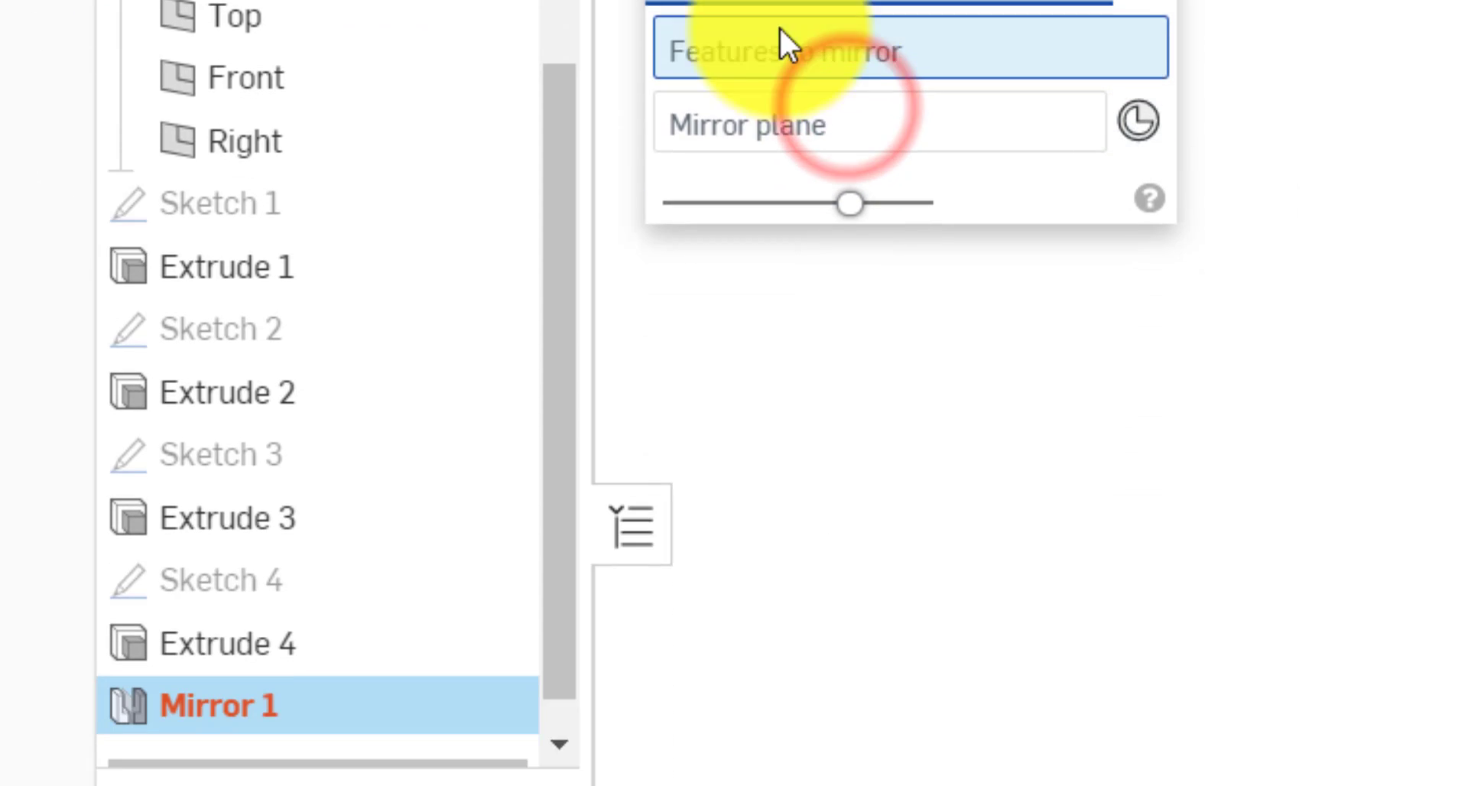
click(342, 439)
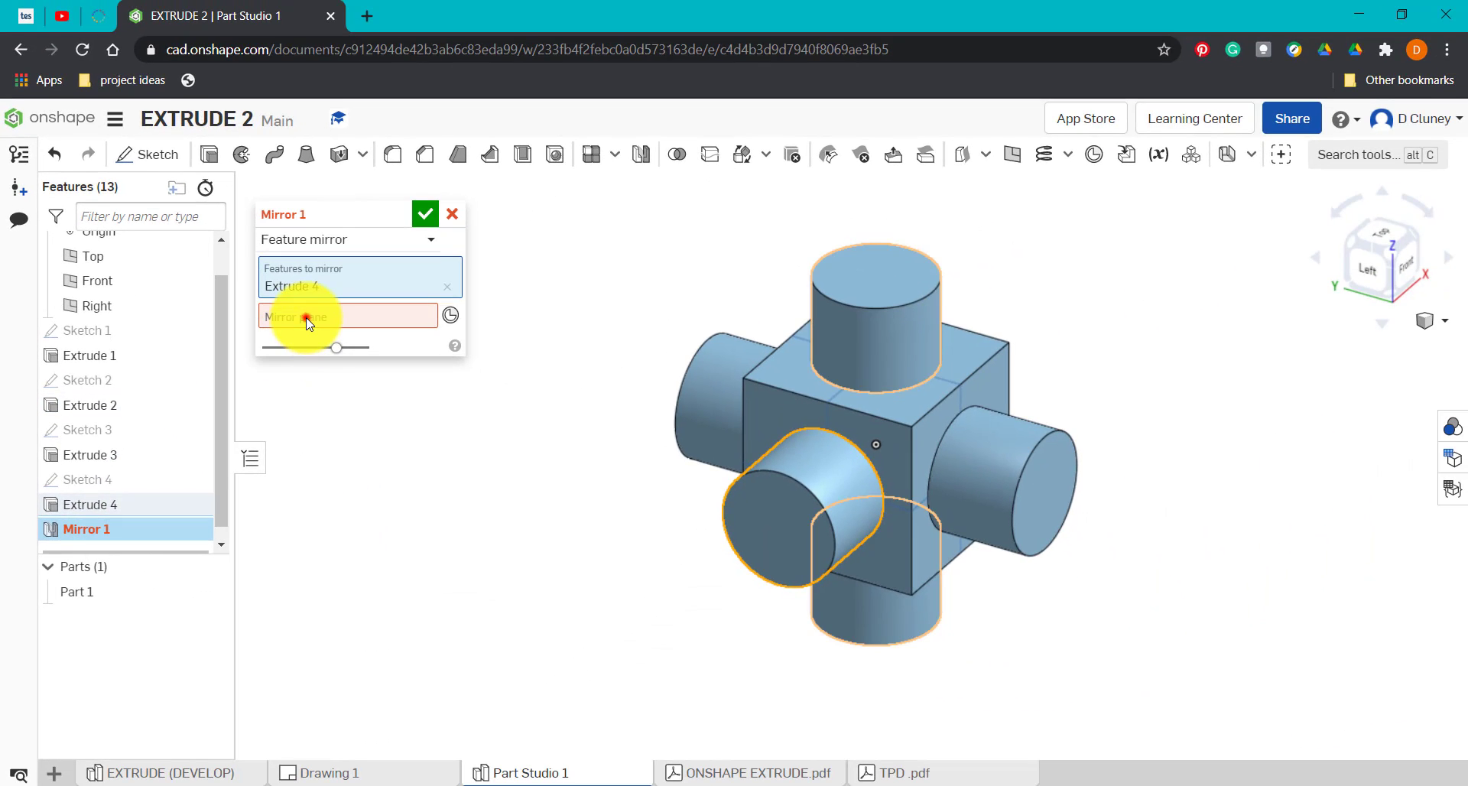
click(306, 318)
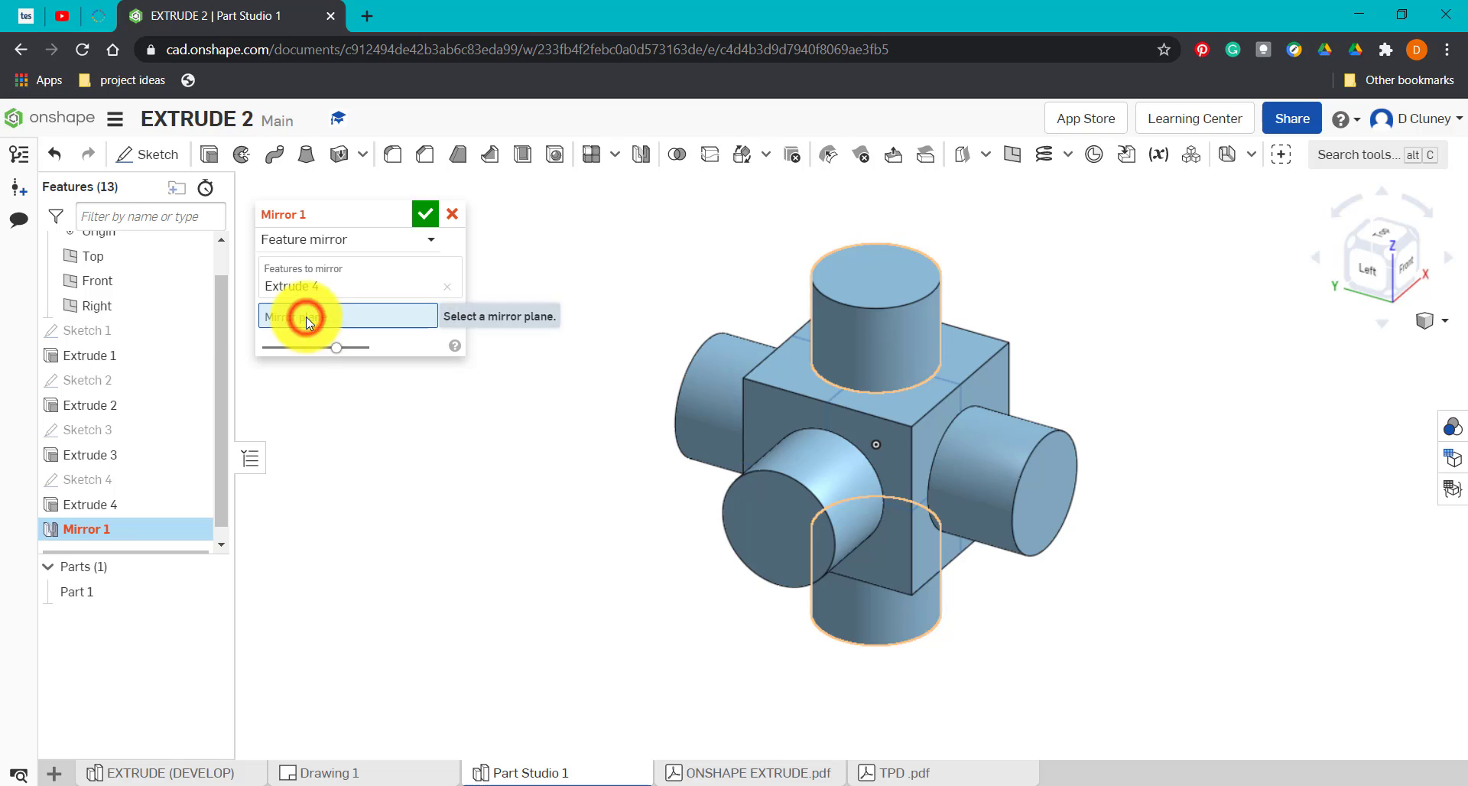
drag(218, 326, 221, 285)
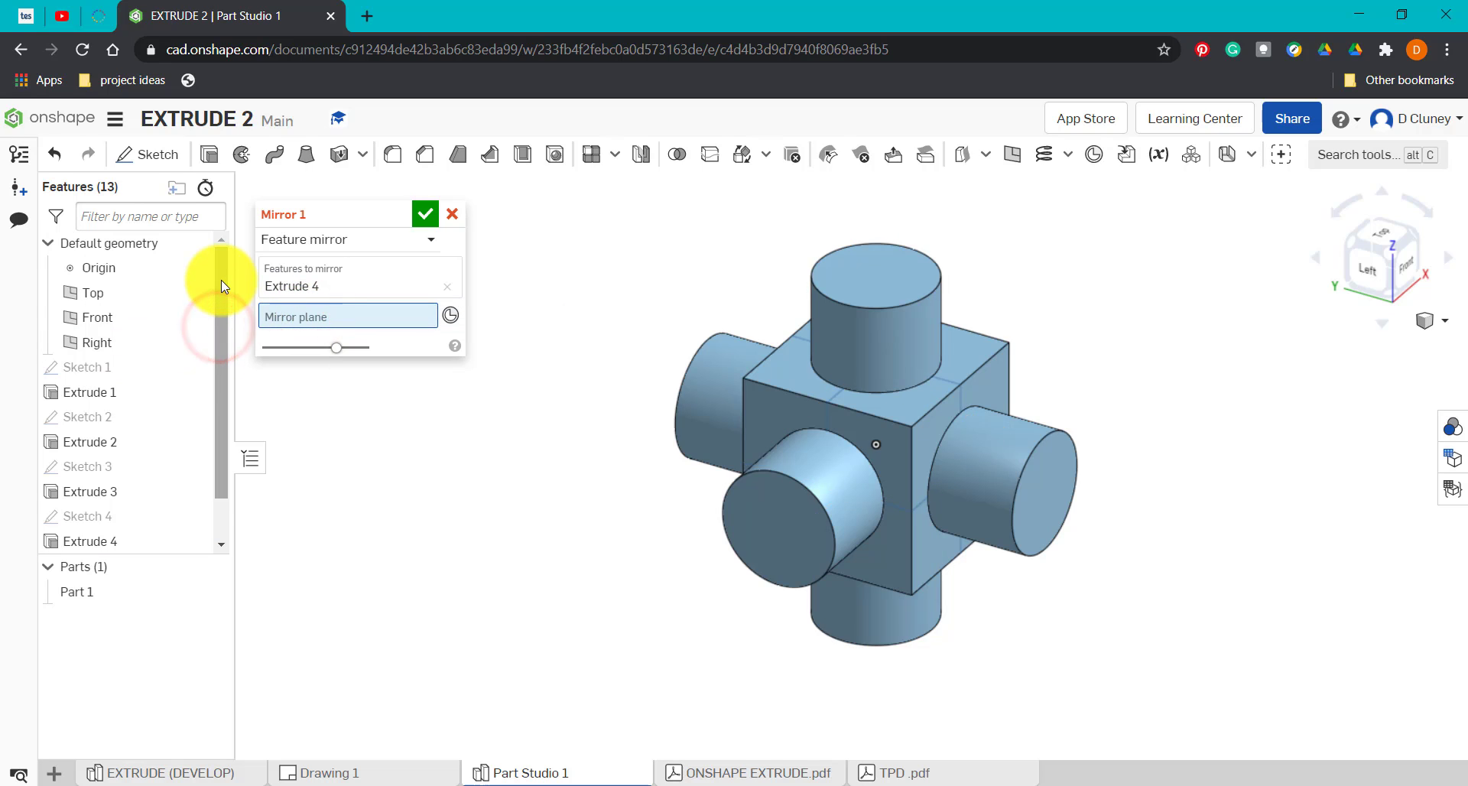
click(139, 350)
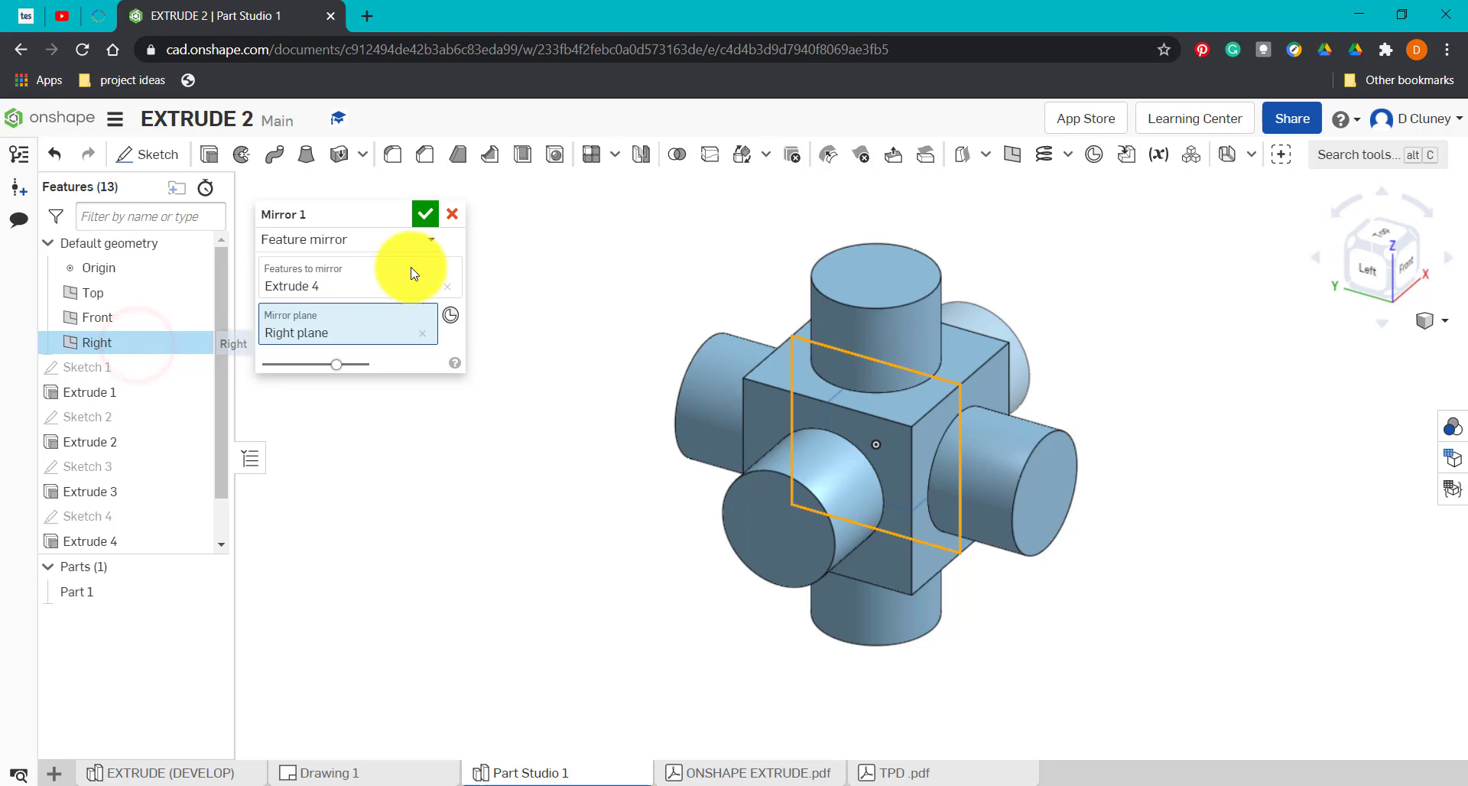
click(426, 215)
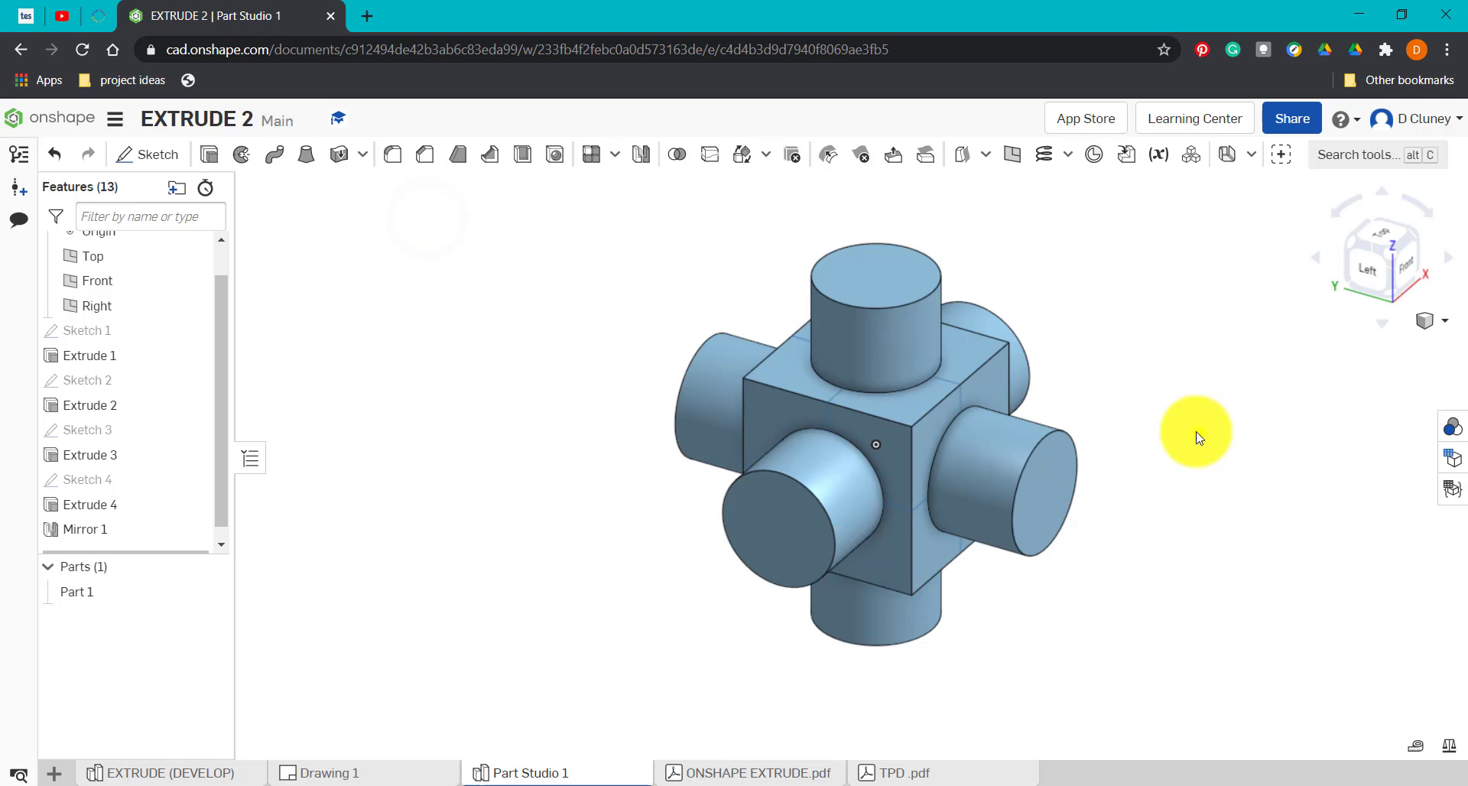
right_drag(1197, 434, 859, 442)
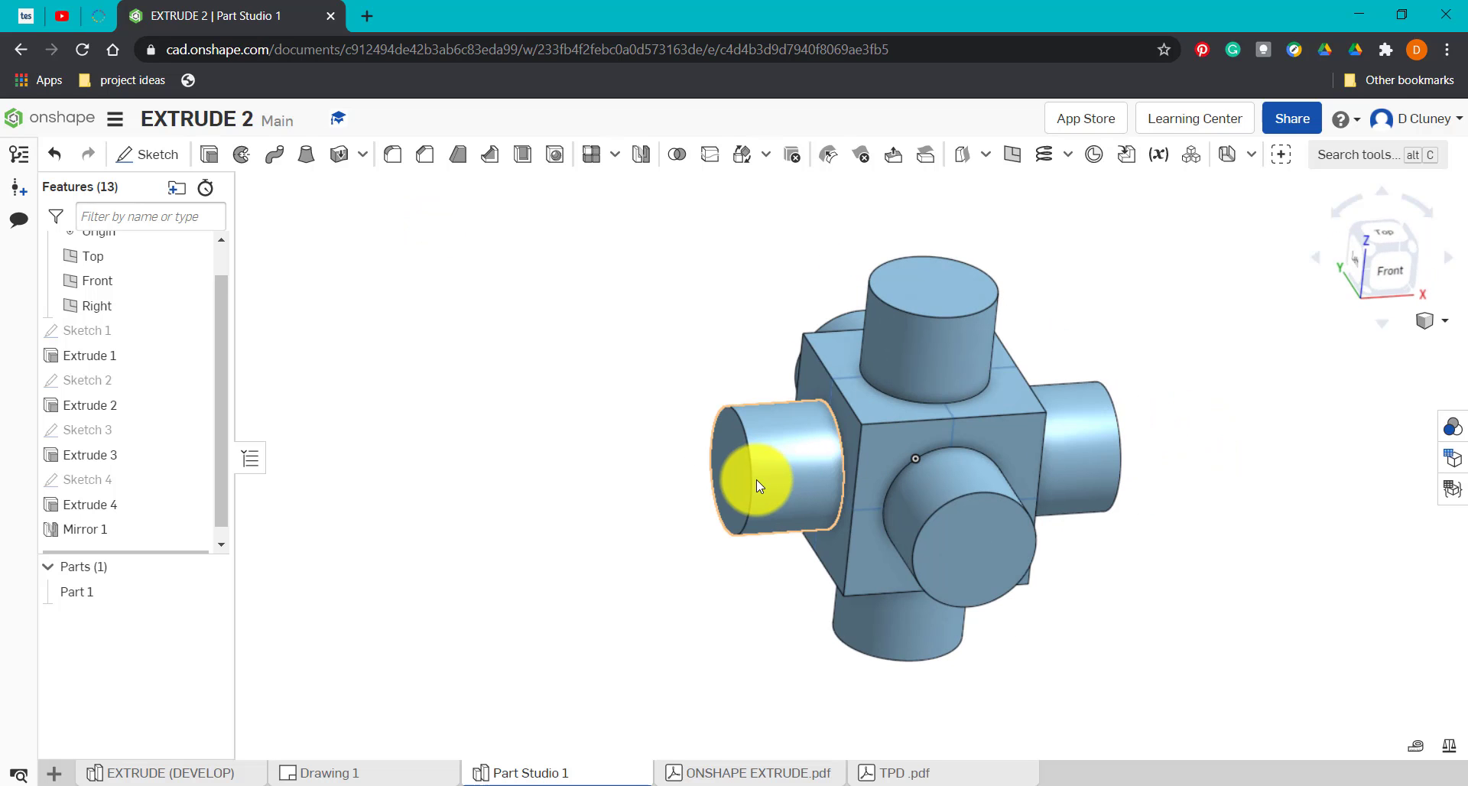